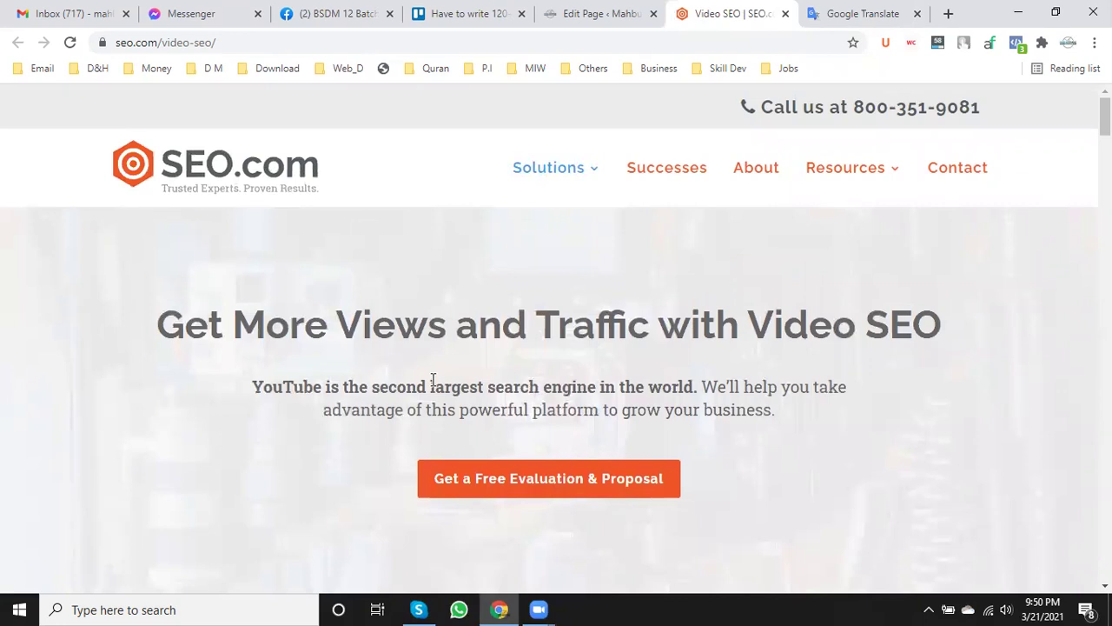
# - Switch to Google Translate and set the target language to Chinese (Simplified)
pyautogui.click(867, 12)
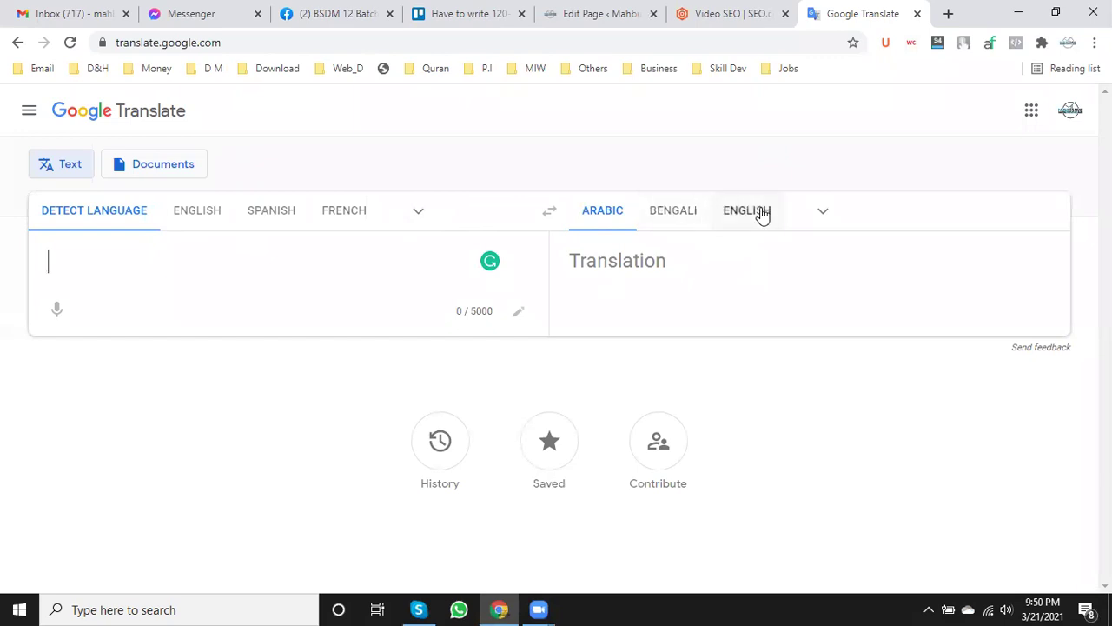
pyautogui.click(824, 211)
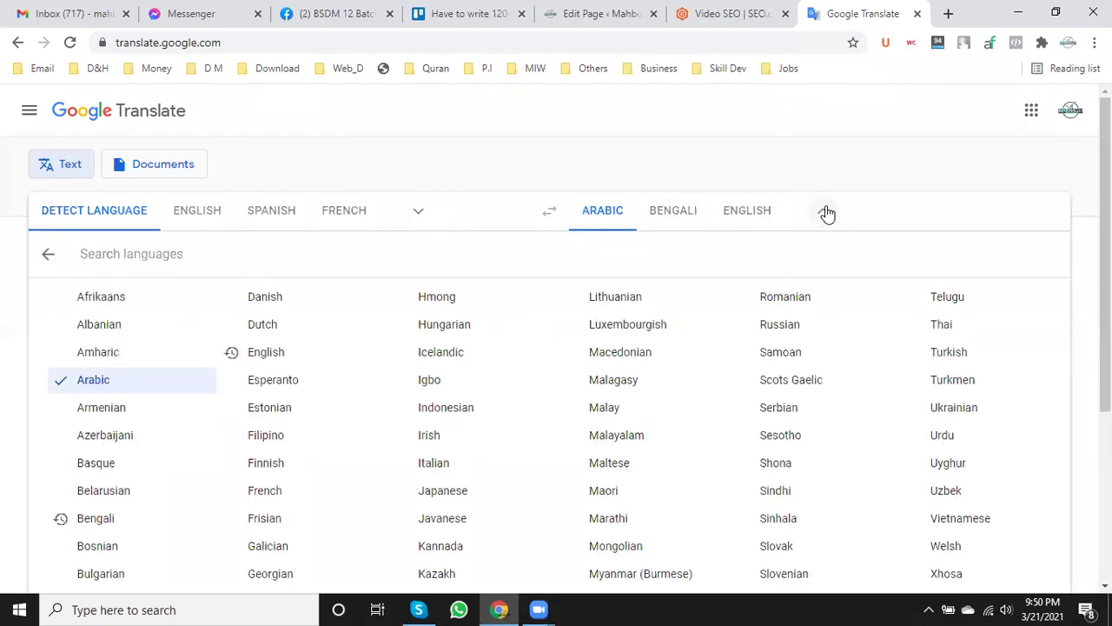
pyautogui.scroll(-1, 137, 480)
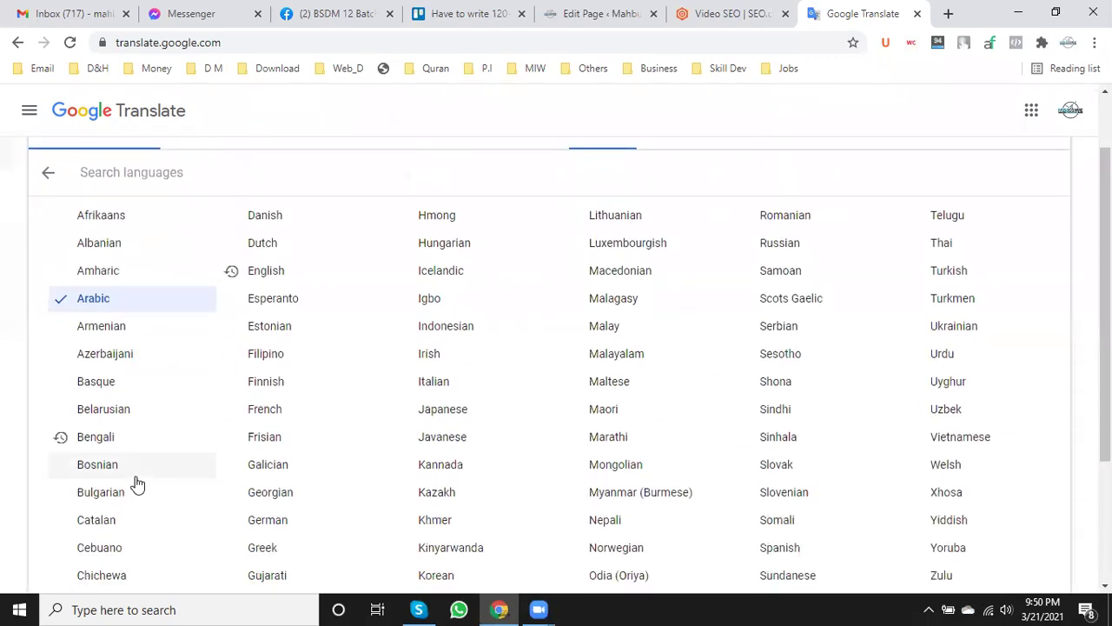
pyautogui.scroll(-2, 137, 483)
pyautogui.click(165, 440)
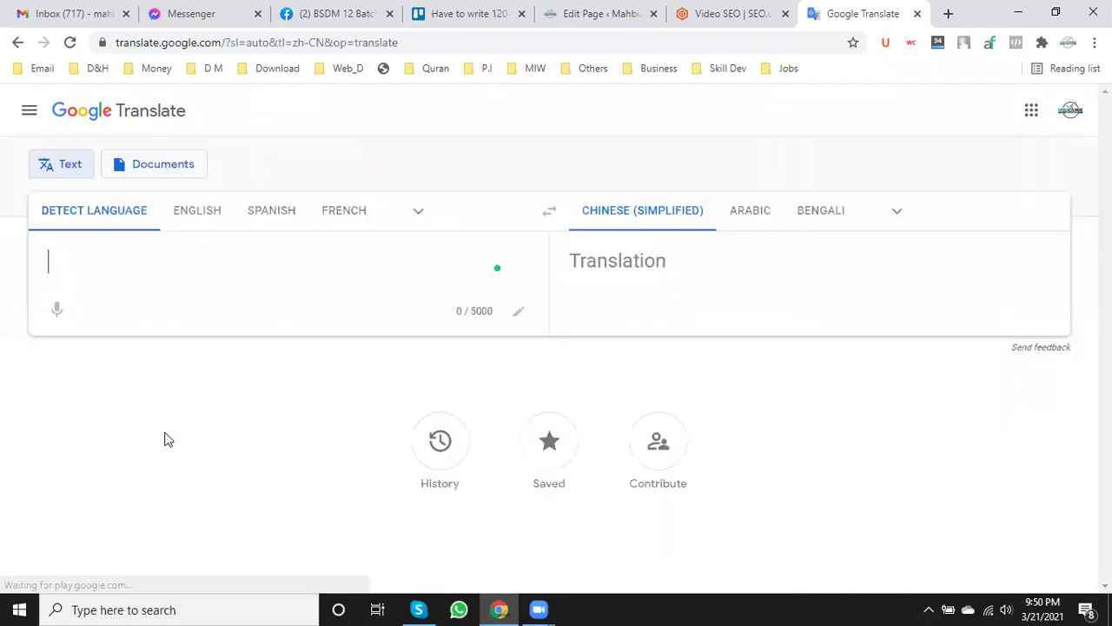
# - Copy the heading "Video is a Powerful Tool for Generating Web Traffic" from the SEO.com video SEO page
pyautogui.click(716, 10)
pyautogui.scroll(-3, 261, 428)
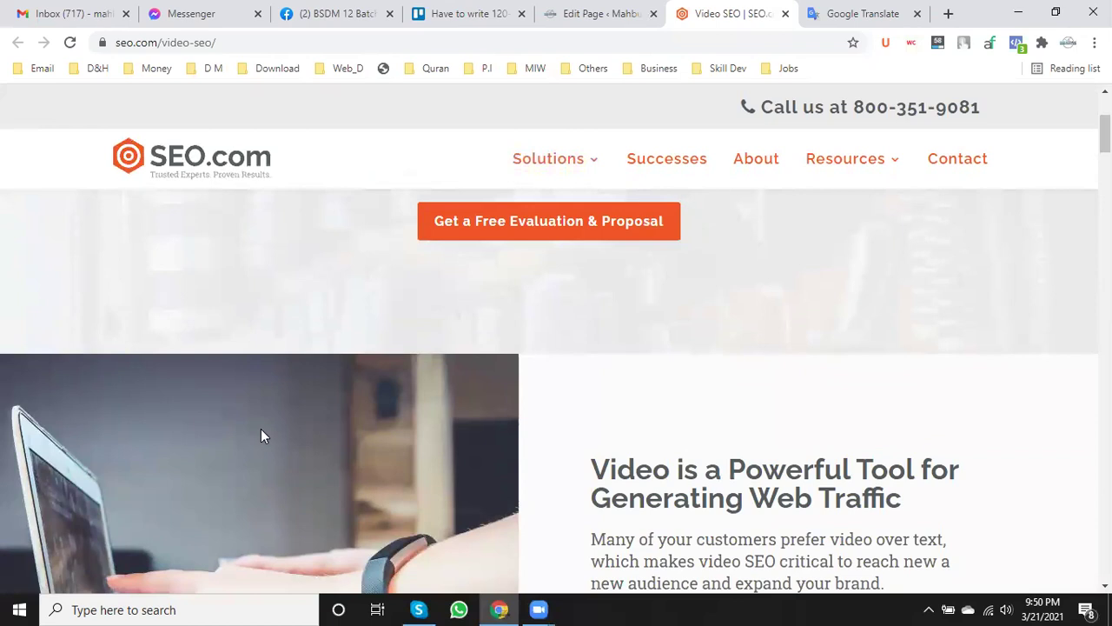
pyautogui.scroll(3, 261, 428)
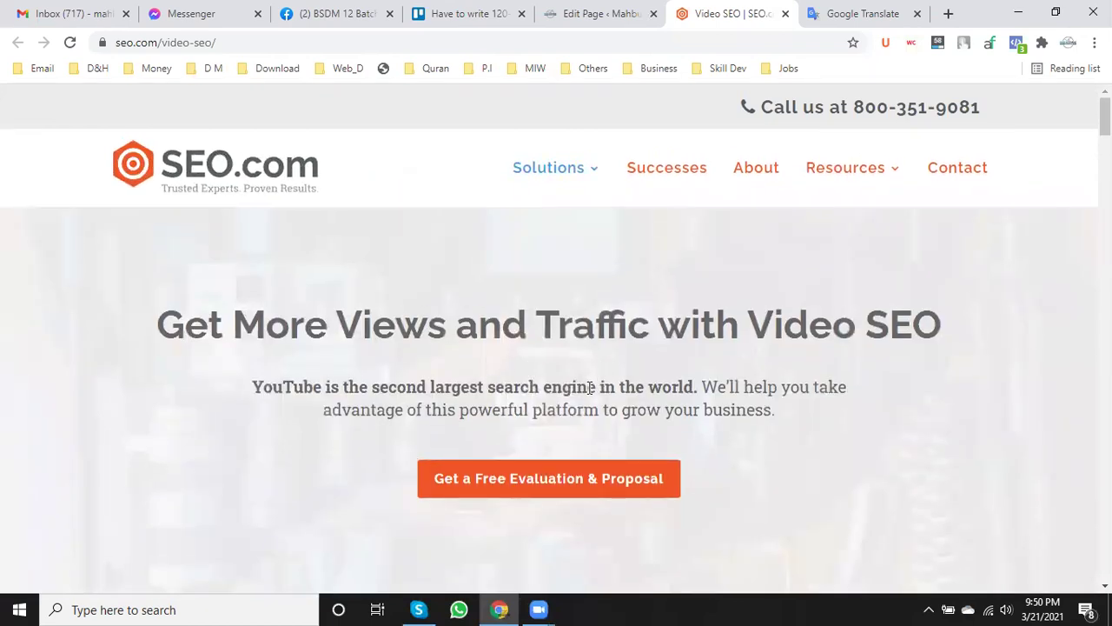
pyautogui.scroll(-4, 590, 390)
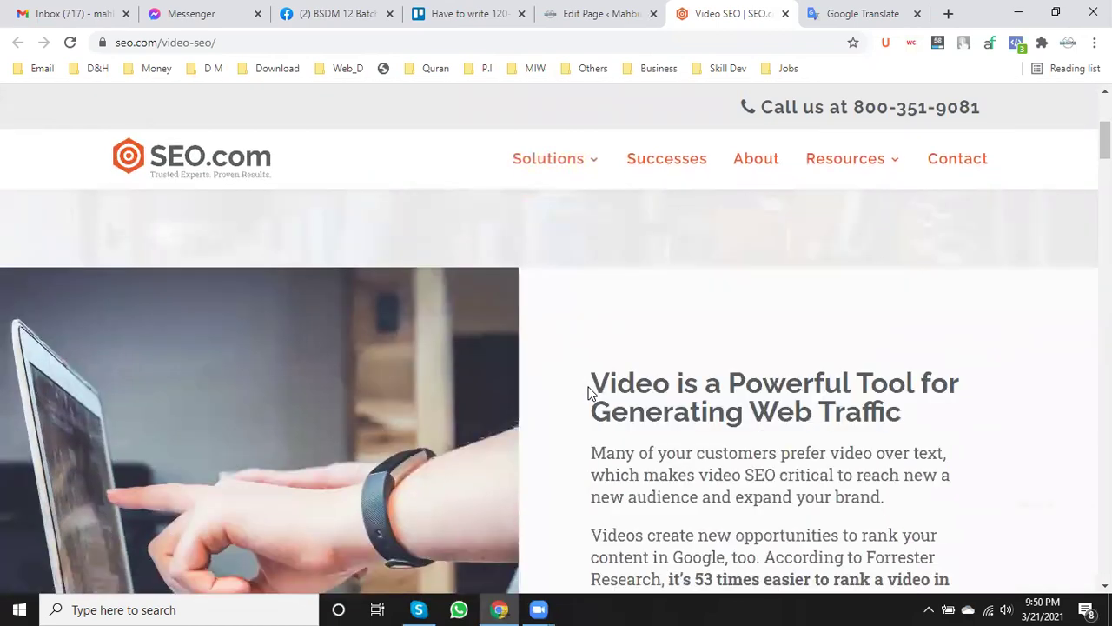
pyautogui.scroll(-3, 590, 392)
pyautogui.scroll(1, 590, 393)
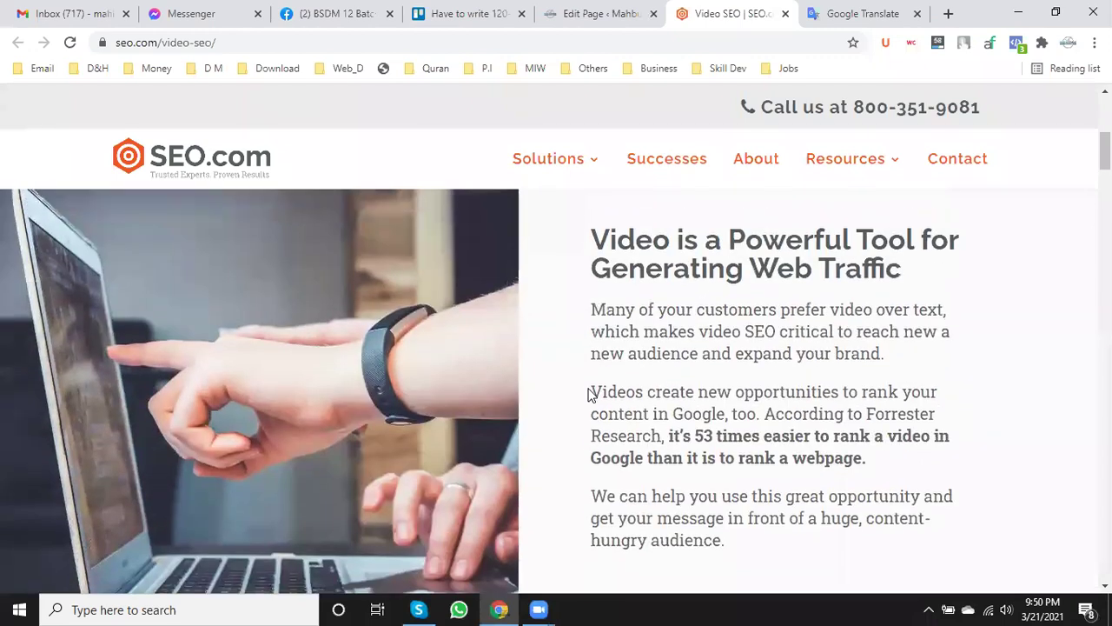
pyautogui.scroll(1, 589, 393)
pyautogui.moveTo(904, 332); pyautogui.dragTo(591, 313)
pyautogui.rightClick(591, 312)
pyautogui.click(663, 322)
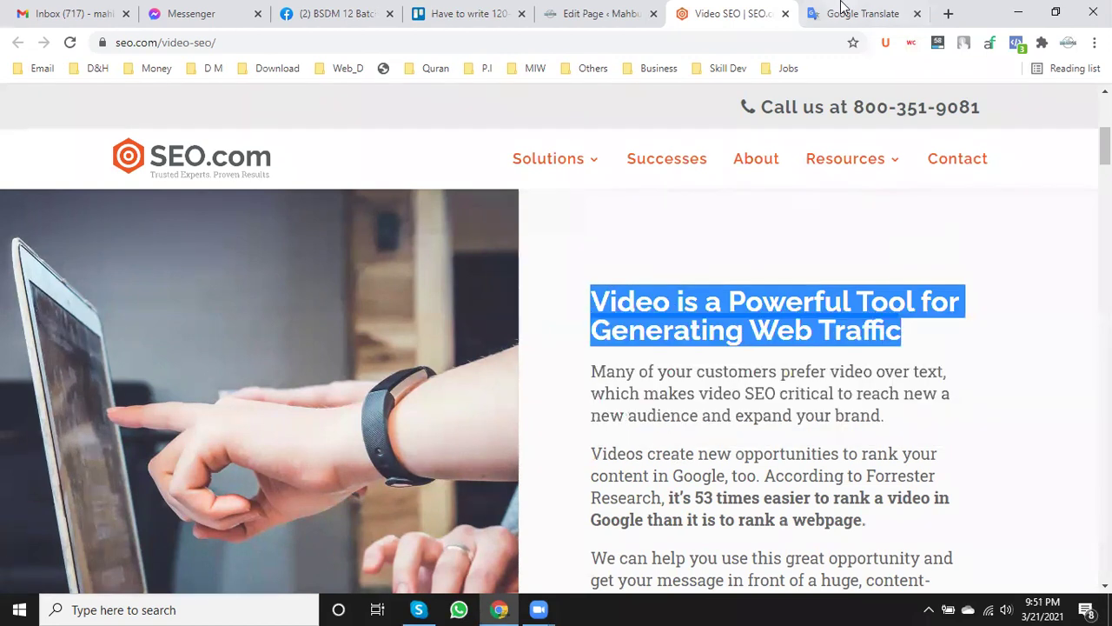
# - Translate the copied heading into Simplified Chinese in Google Translate and copy the translation
pyautogui.click(841, 12)
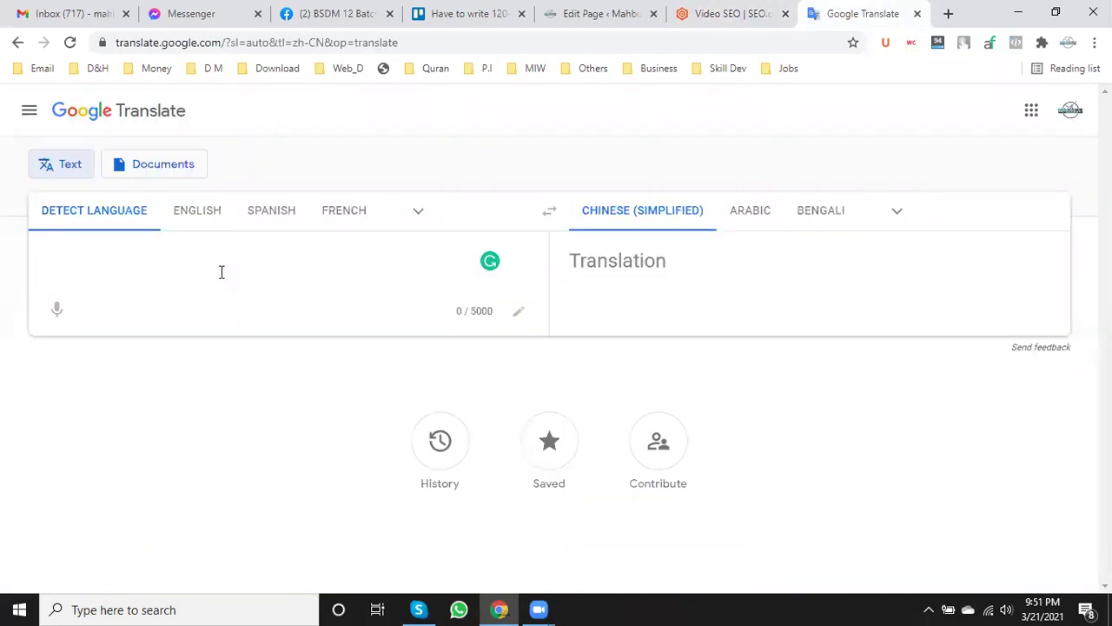
pyautogui.hotkey('ctrl', 'v')
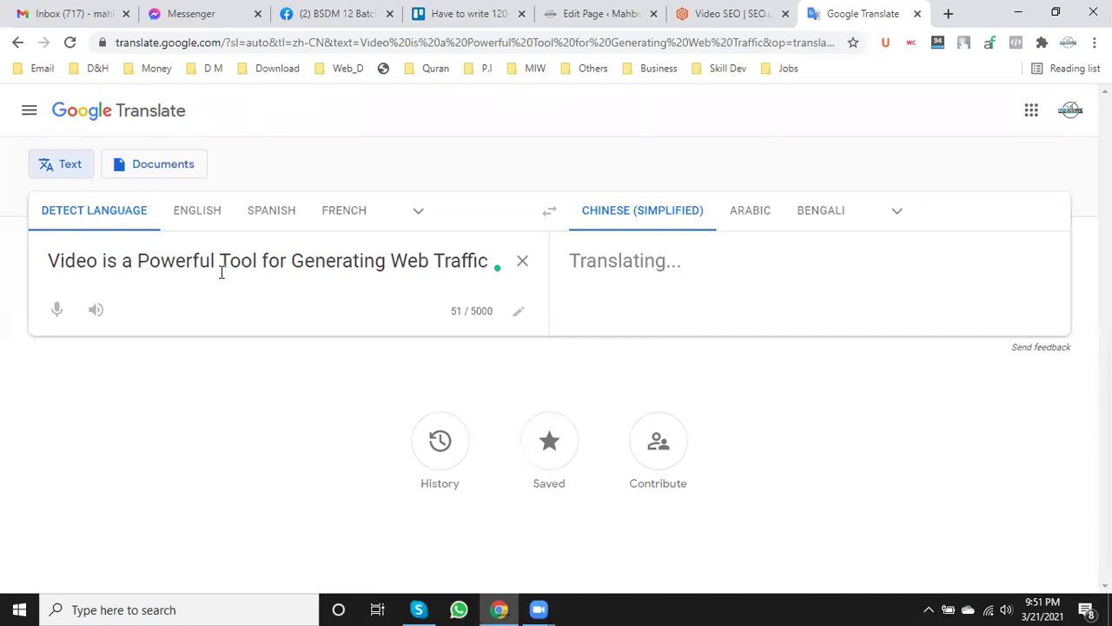
pyautogui.click(964, 330)
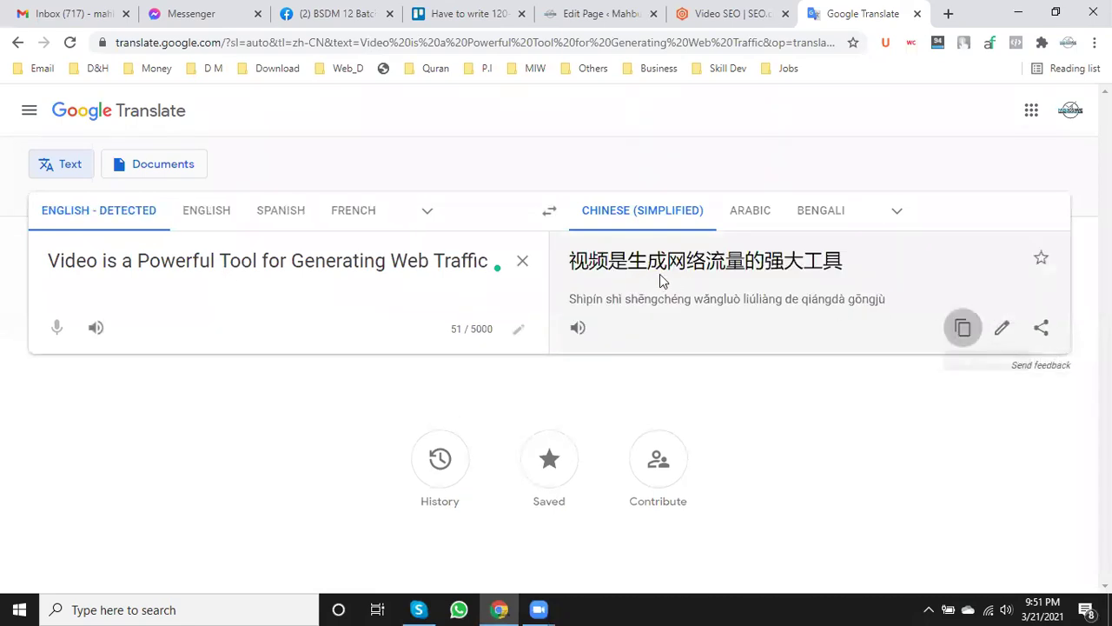
# - Replace the source text with the Chinese translation, translate it back into English, and copy the result
pyautogui.click(522, 261)
pyautogui.hotkey('ctrl', 'v')
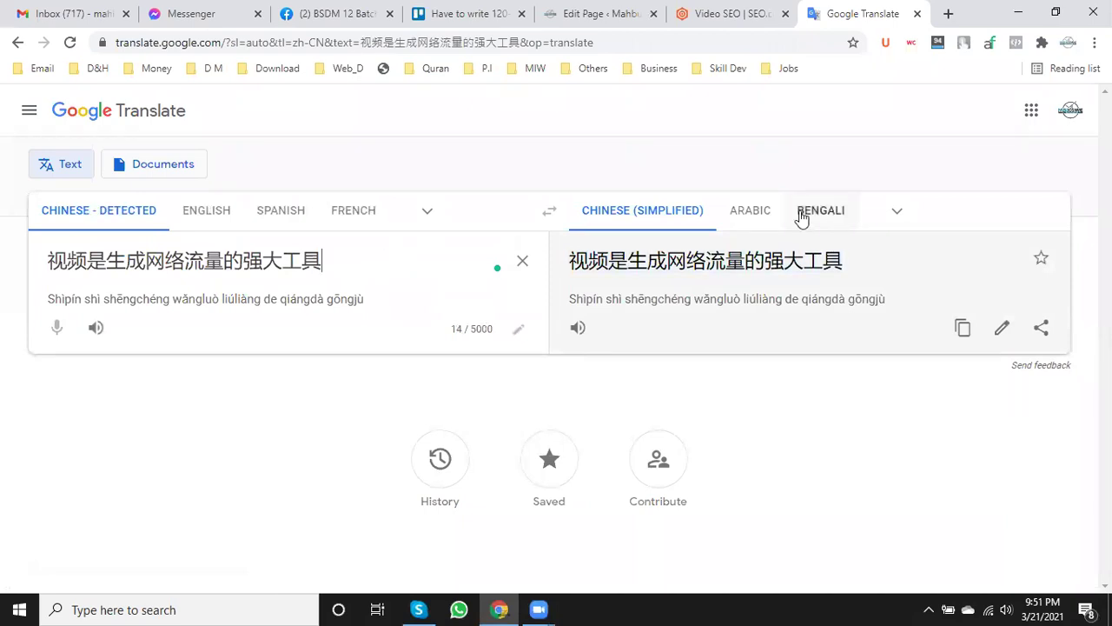
pyautogui.click(896, 211)
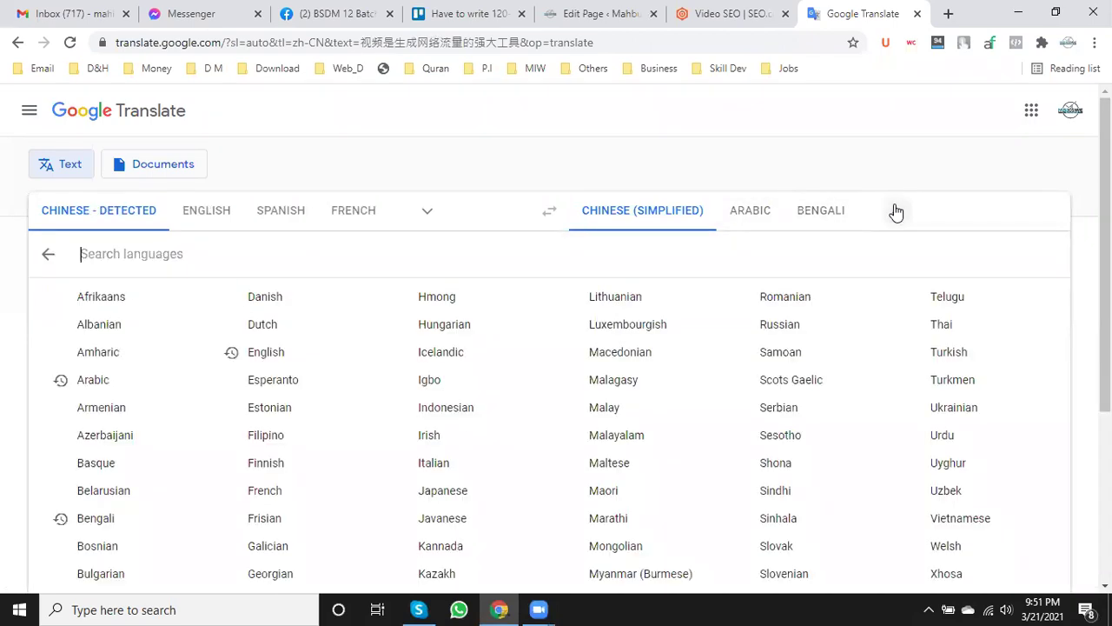
pyautogui.click(266, 354)
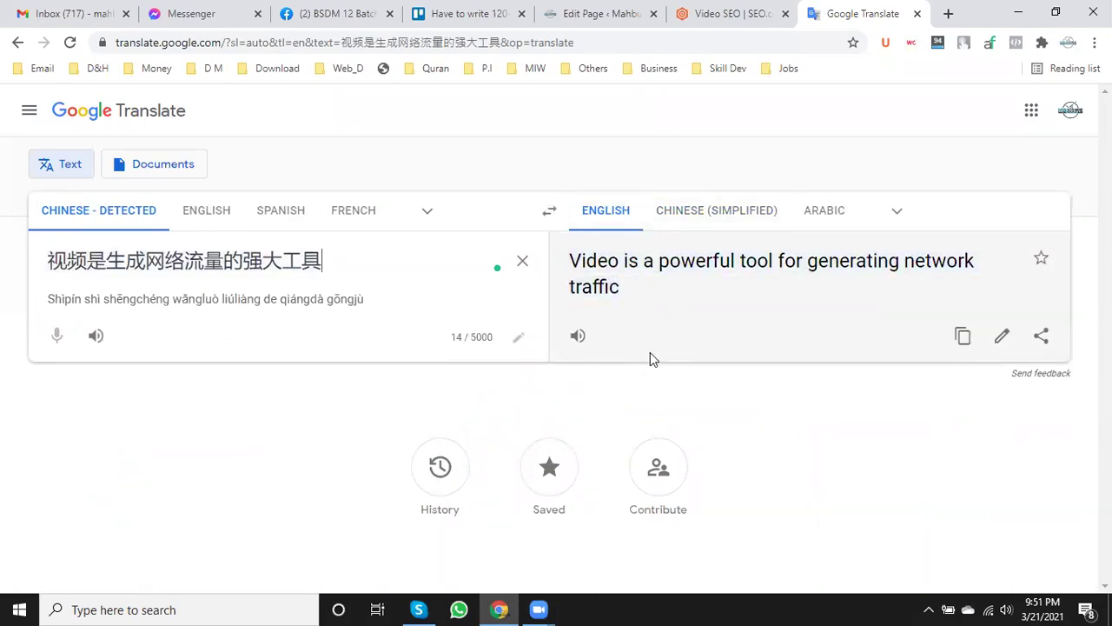
pyautogui.click(961, 337)
# - In the WordPress page editor, paste "Video is a powerful tool for generating network traffic" on a new line below the intro paragraph
pyautogui.click(599, 14)
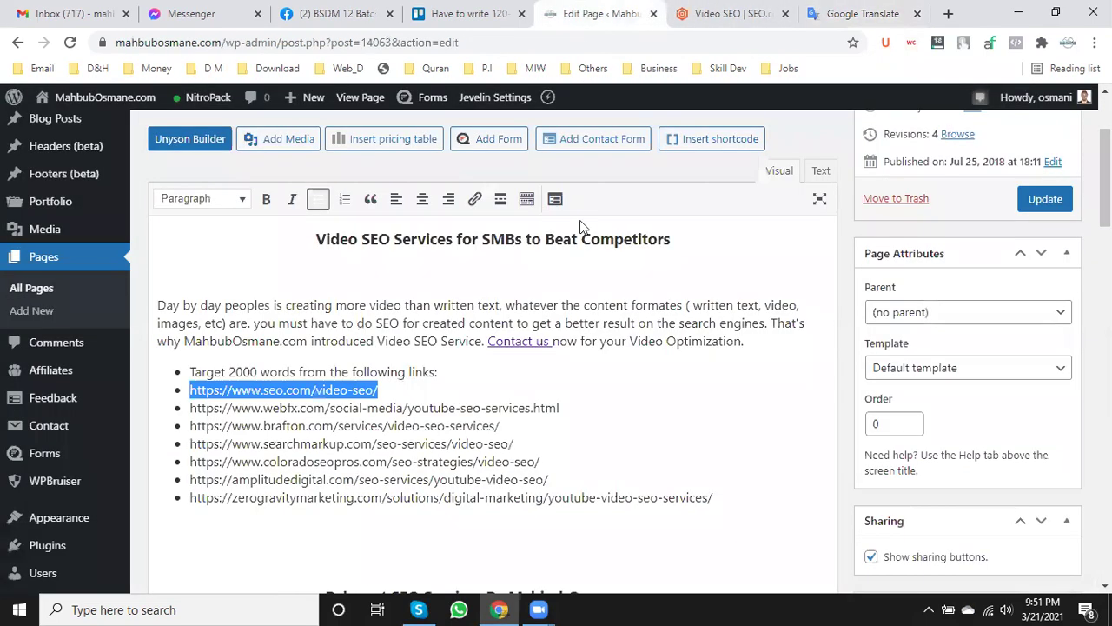
pyautogui.click(760, 341)
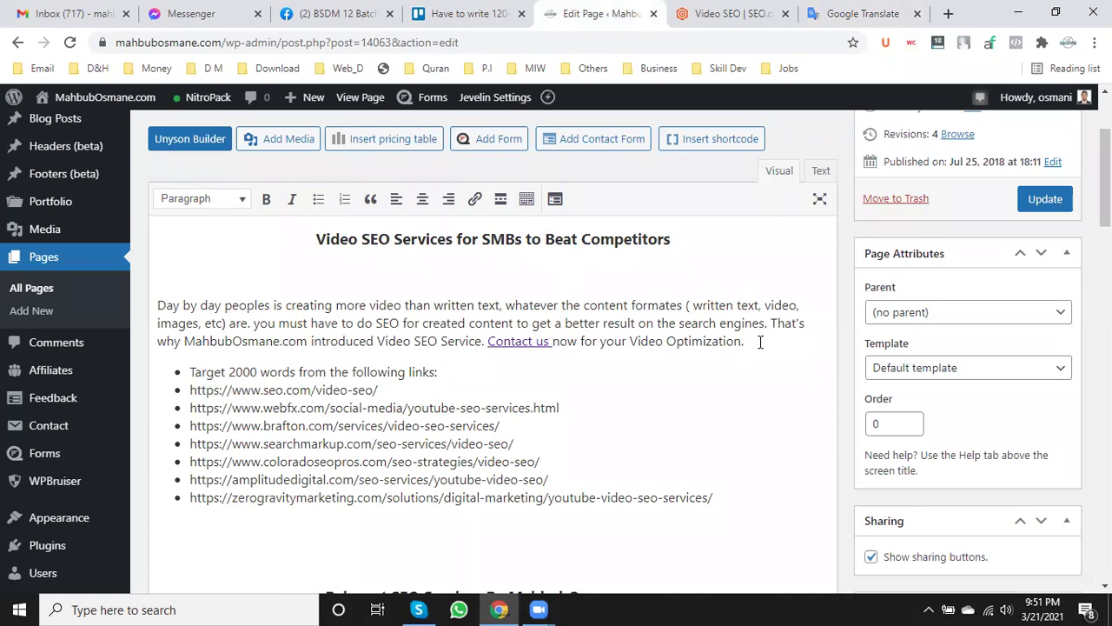
pyautogui.press('Return')
pyautogui.press('Return')
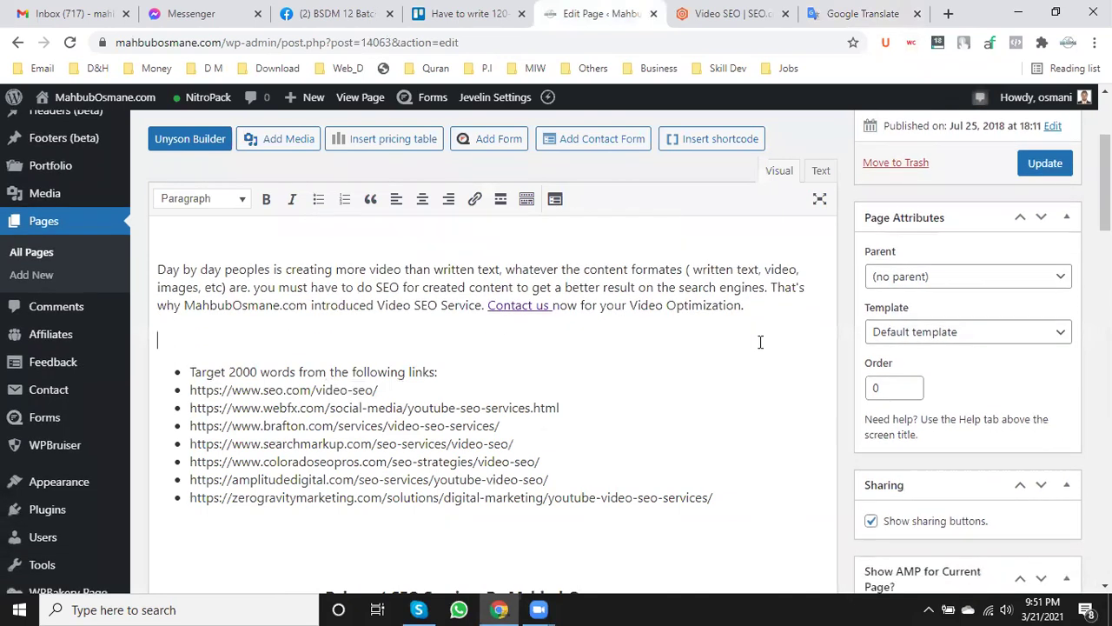
pyautogui.hotkey('ctrl', 'v')
pyautogui.click(405, 396)
pyautogui.press('BackSpace')
pyautogui.press('BackSpace')
pyautogui.press('BackSpace')
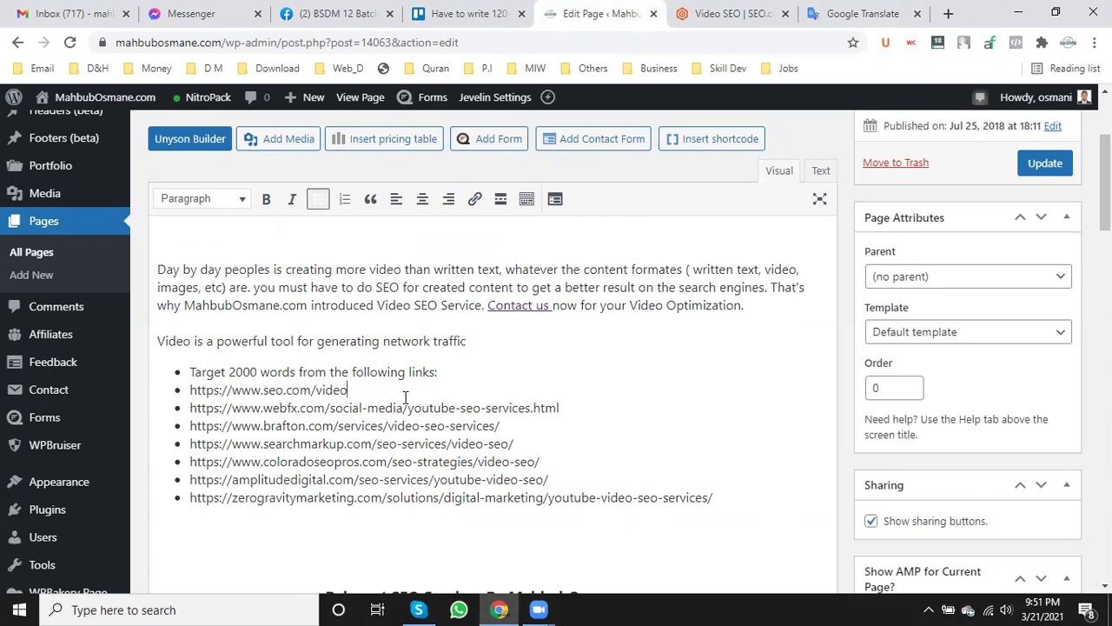
pyautogui.press('BackSpace')
pyautogui.press('BackSpace')
pyautogui.press('BackSpace')
pyautogui.press('BackSpace')
pyautogui.press('BackSpace')
pyautogui.press('BackSpace')
pyautogui.press('BackSpace')
pyautogui.press('BackSpace')
pyautogui.press('BackSpace')
pyautogui.press('BackSpace')
pyautogui.press('BackSpace')
pyautogui.press('BackSpace')
pyautogui.press('BackSpace')
pyautogui.press('BackSpace')
pyautogui.press('BackSpace')
pyautogui.press('BackSpace')
pyautogui.press('BackSpace')
pyautogui.press('BackSpace')
pyautogui.press('BackSpace')
pyautogui.press('BackSpace')
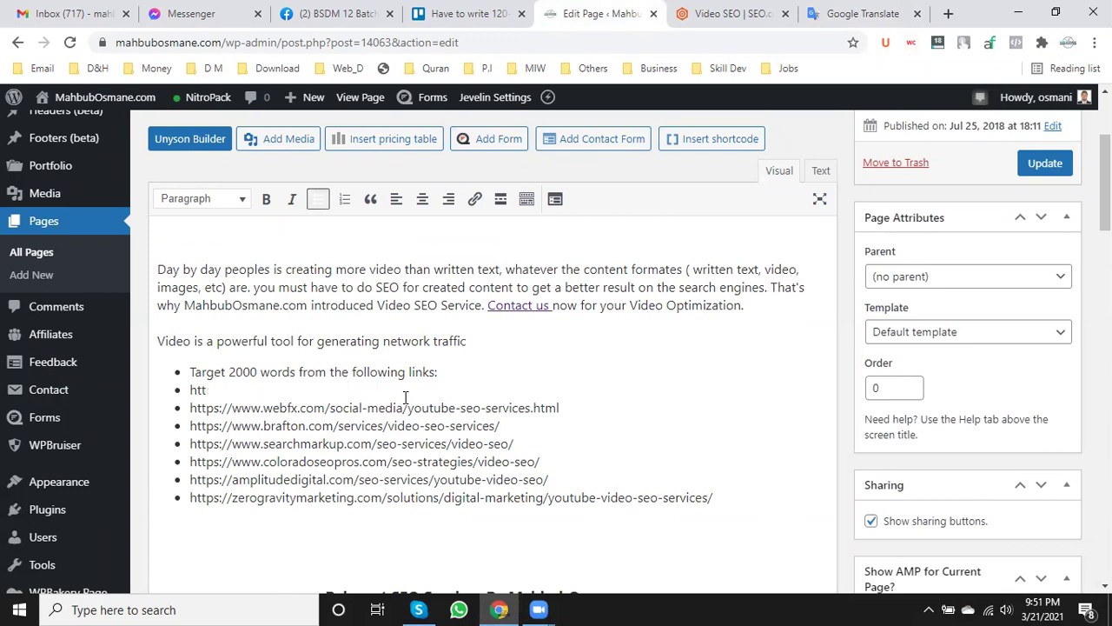
pyautogui.press('BackSpace')
pyautogui.press('BackSpace')
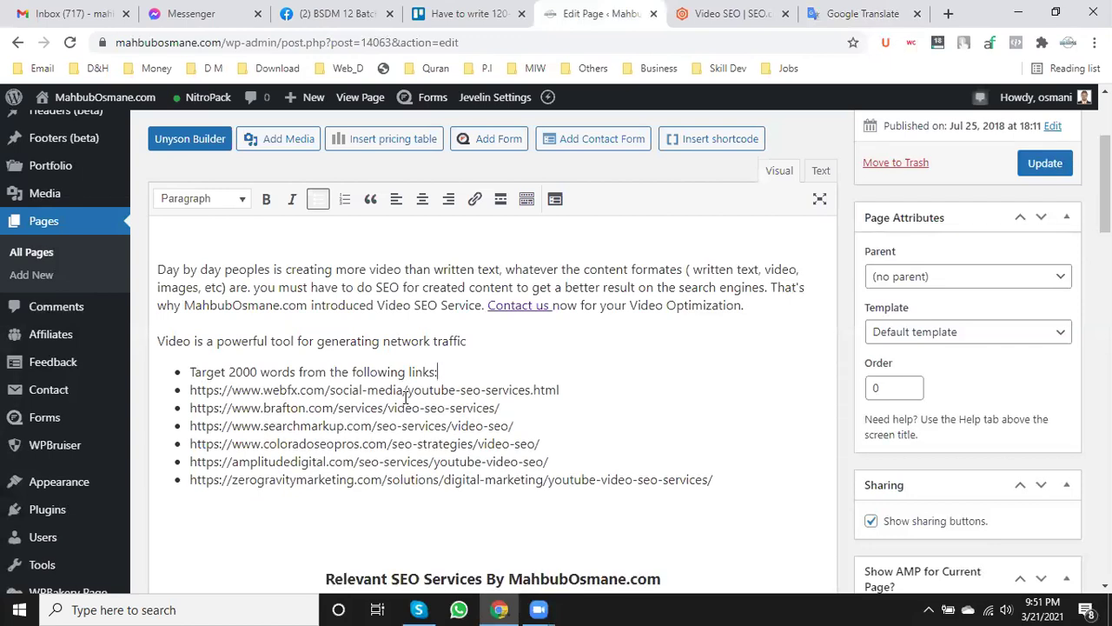
# - Center the pasted line about video as a powerful tool and format it as Heading 3
pyautogui.click(425, 339)
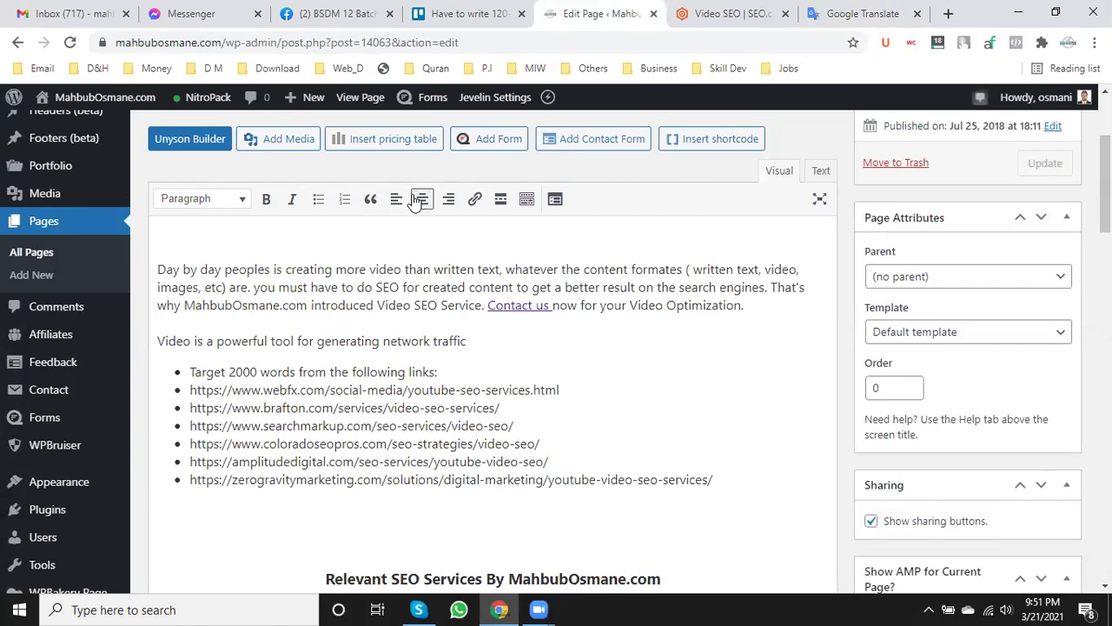
pyautogui.click(420, 199)
pyautogui.click(222, 202)
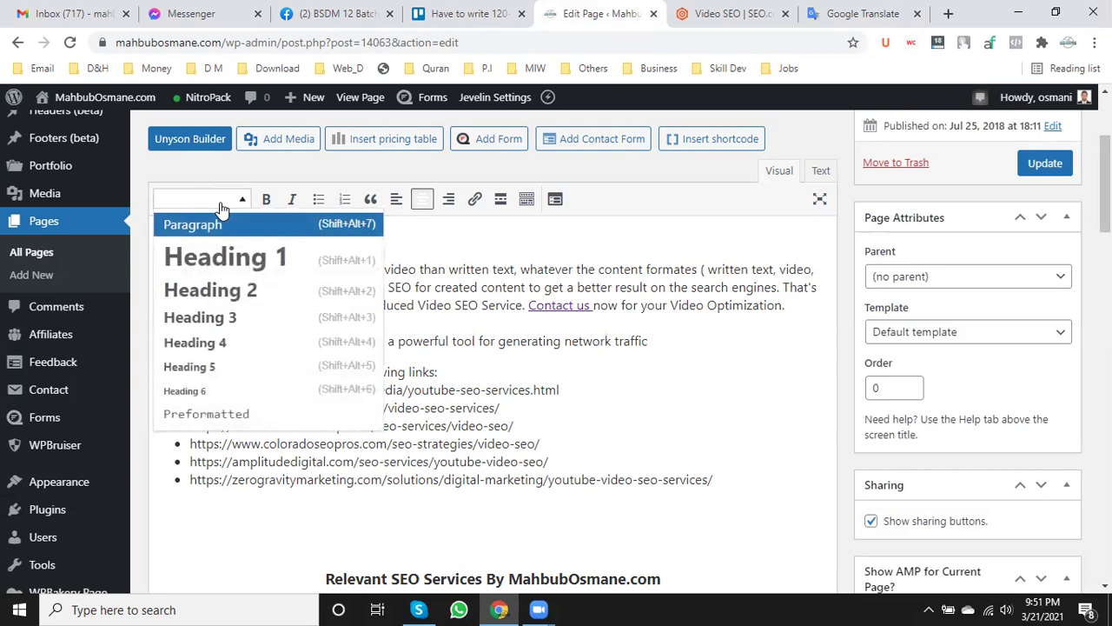
pyautogui.click(232, 318)
# - Separate the intro text from the new heading and set the intro back to left-aligned Paragraph format
pyautogui.click(695, 302)
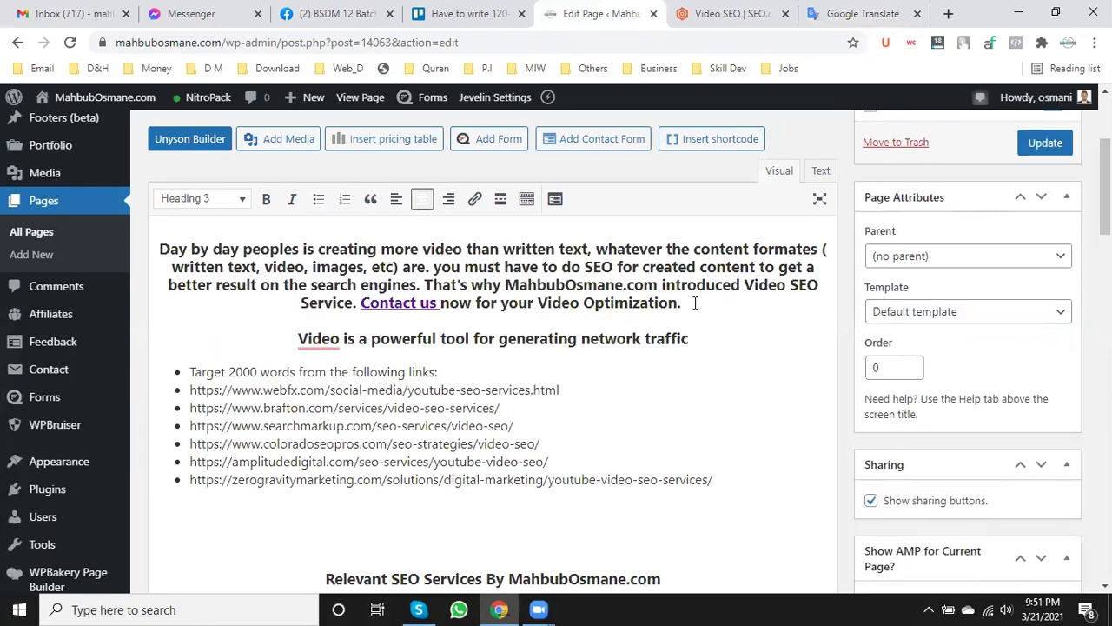
pyautogui.press('Return')
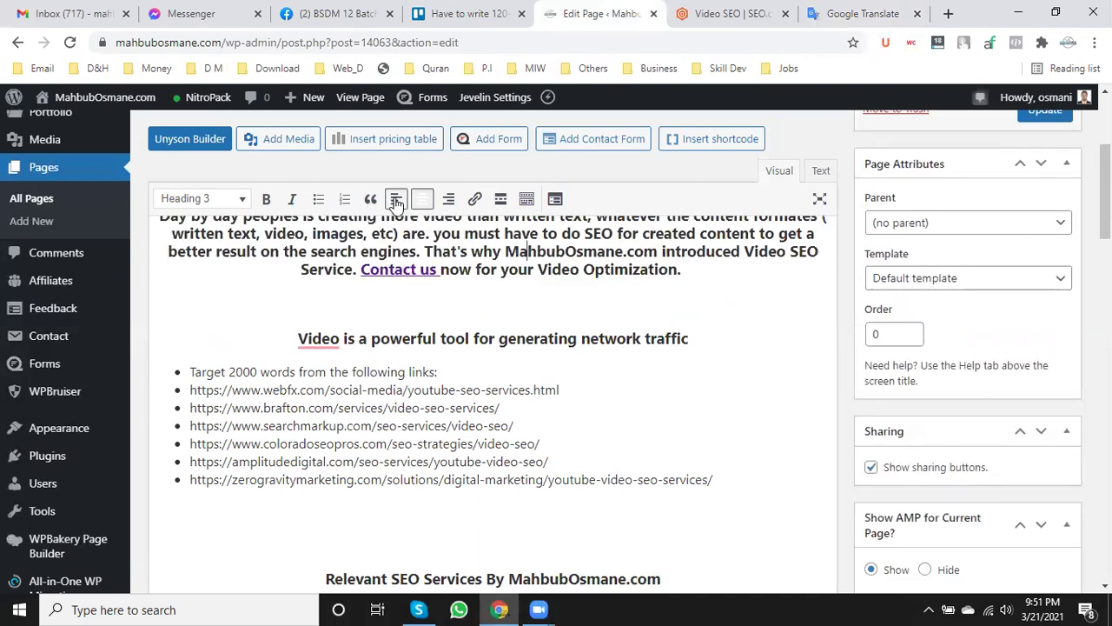
pyautogui.click(397, 202)
pyautogui.click(233, 200)
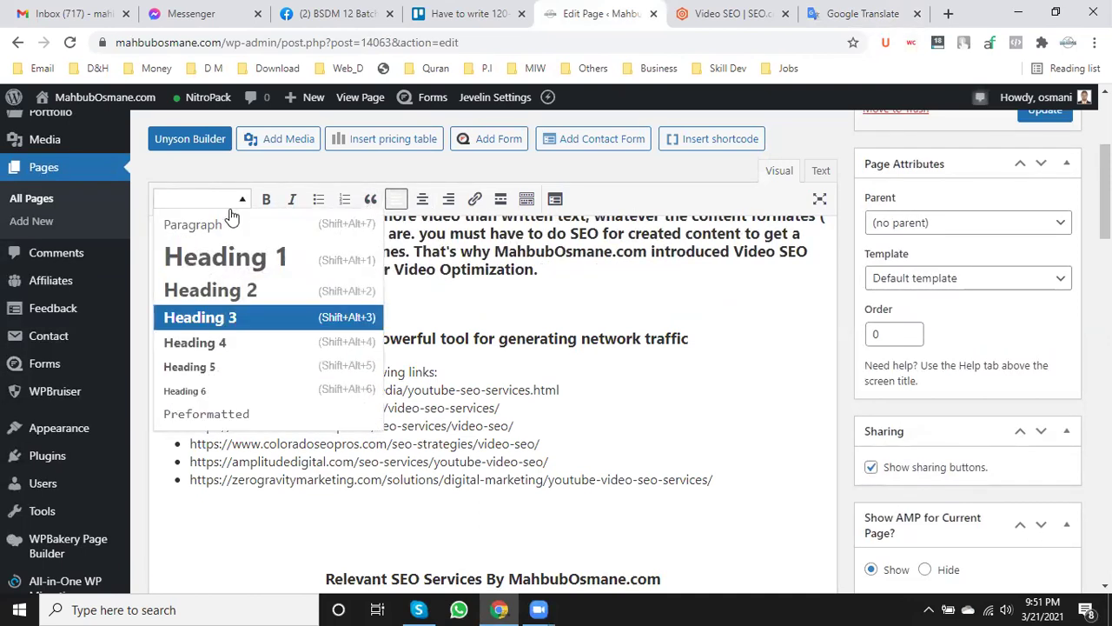
pyautogui.click(227, 224)
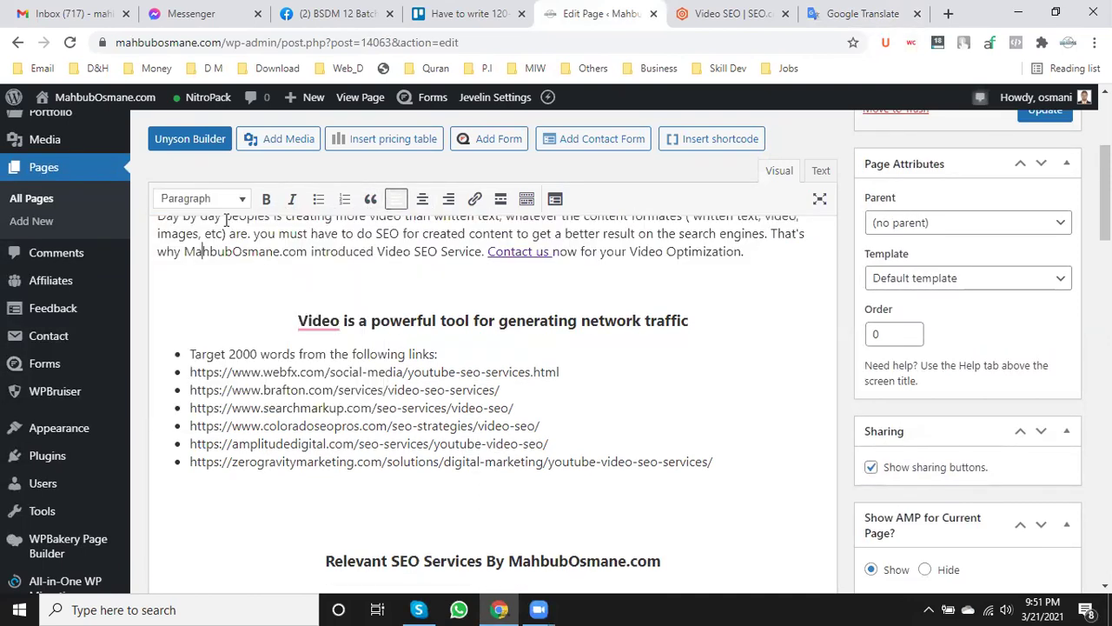
# - Add an empty line below the new heading and replace "network" with "website" in the heading
pyautogui.click(689, 320)
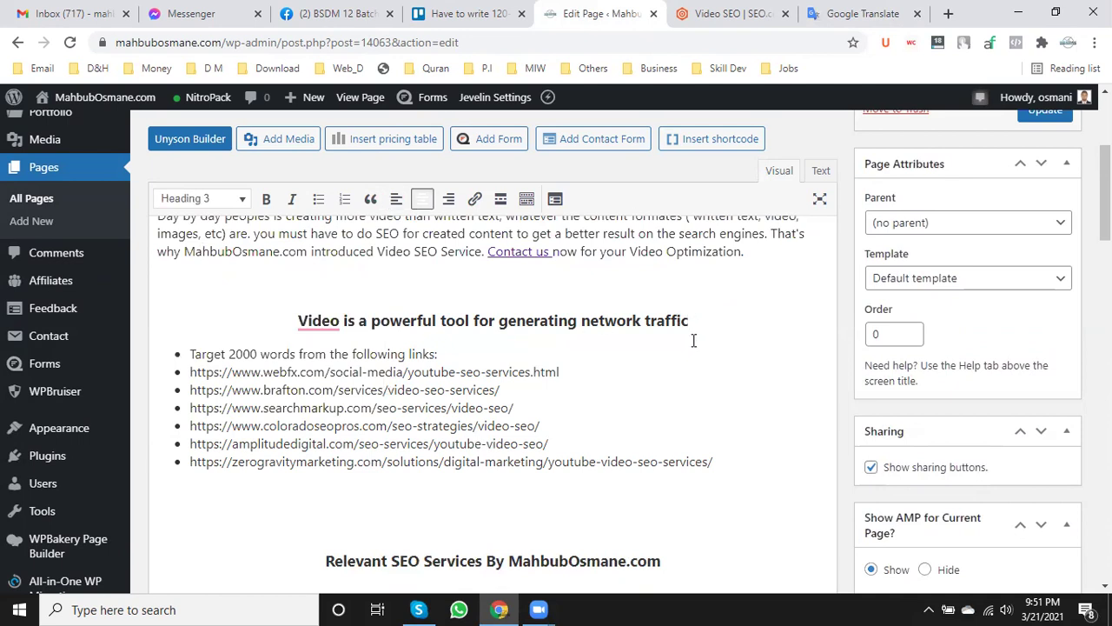
pyautogui.press('Return')
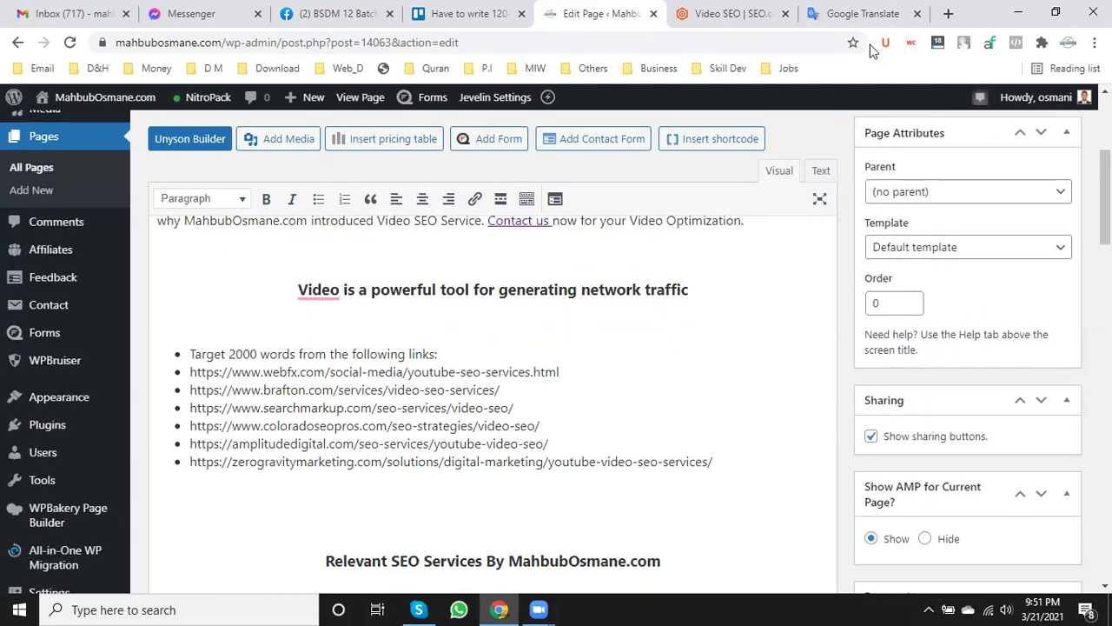
pyautogui.click(732, 11)
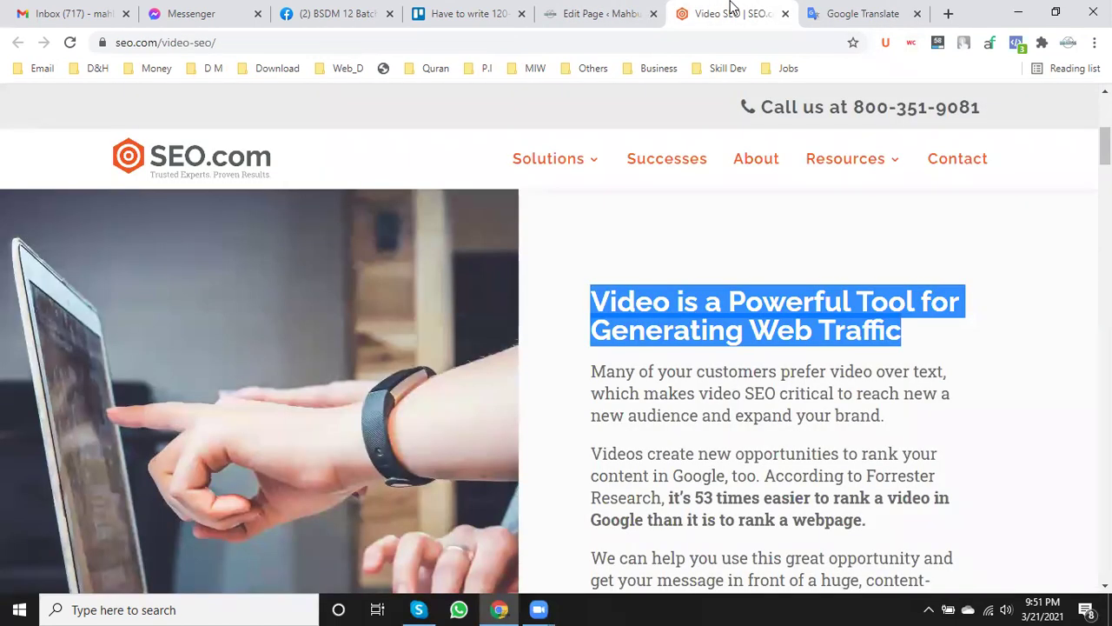
pyautogui.click(590, 11)
pyautogui.click(642, 291)
pyautogui.press('BackSpace')
pyautogui.press('BackSpace')
pyautogui.press('BackSpace')
pyautogui.press('BackSpace')
pyautogui.press('BackSpace')
pyautogui.press('BackSpace')
pyautogui.press('BackSpace')
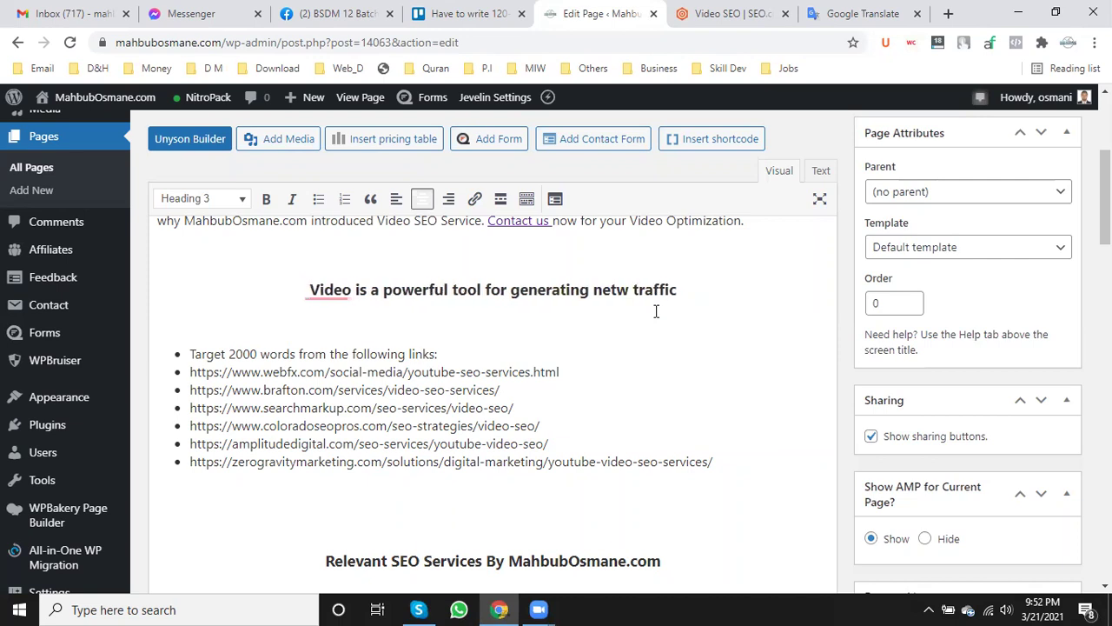
pyautogui.write('website')
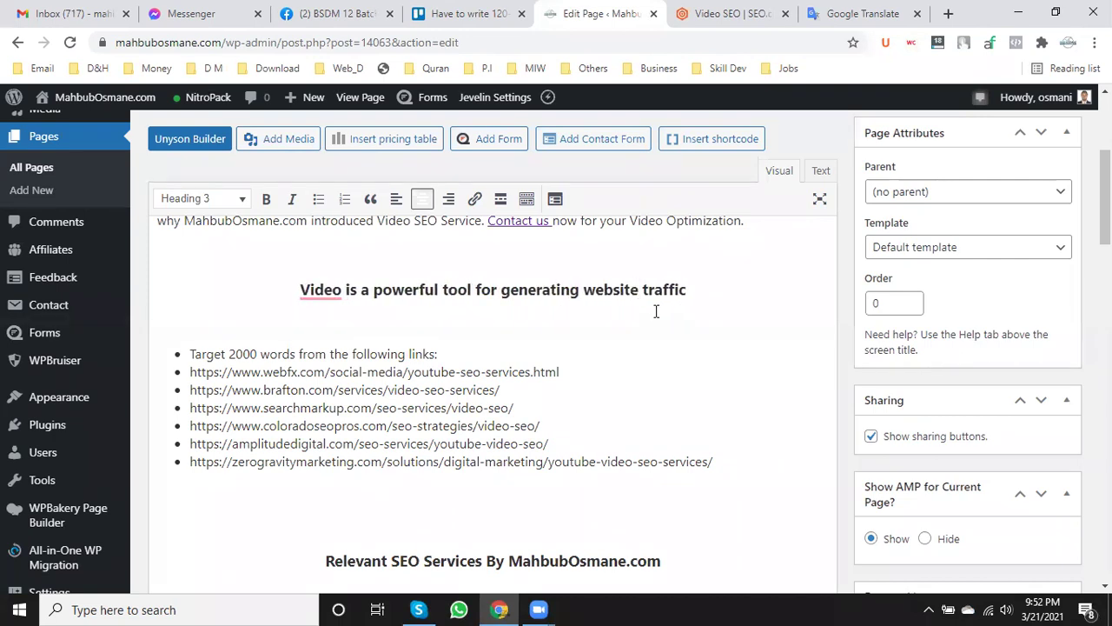
# - Accept the grammar suggestion that changes the heading's opening to "A video"
pyautogui.moveTo(325, 290)
pyautogui.click(339, 335)
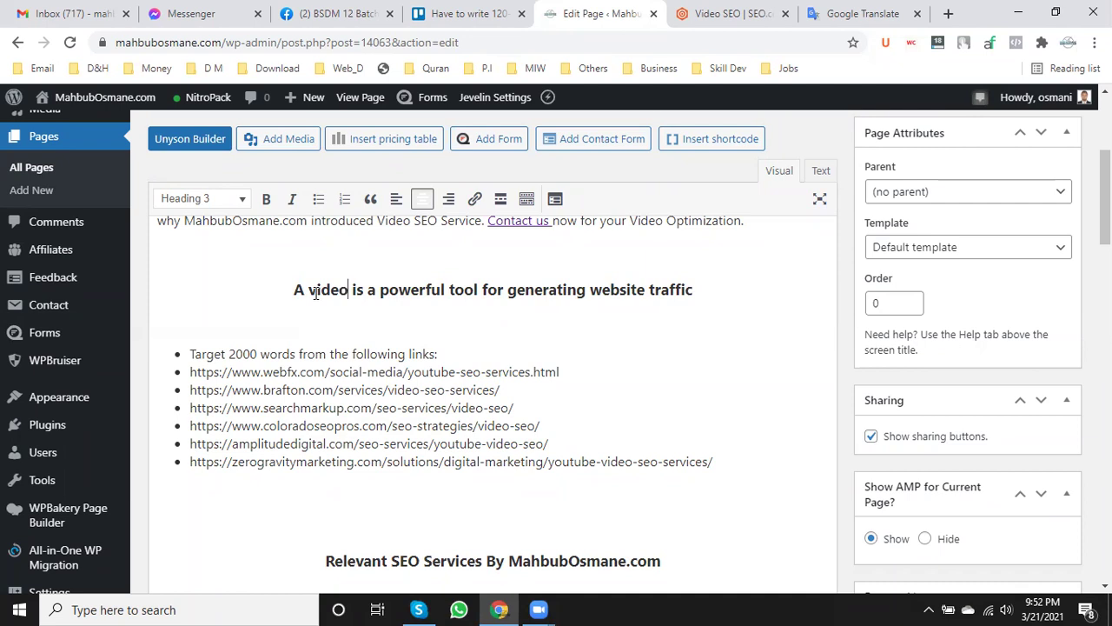
# - Change the heading's opening from "A video" back to "Video"
pyautogui.click(313, 290)
pyautogui.press('BackSpace')
pyautogui.press('BackSpace')
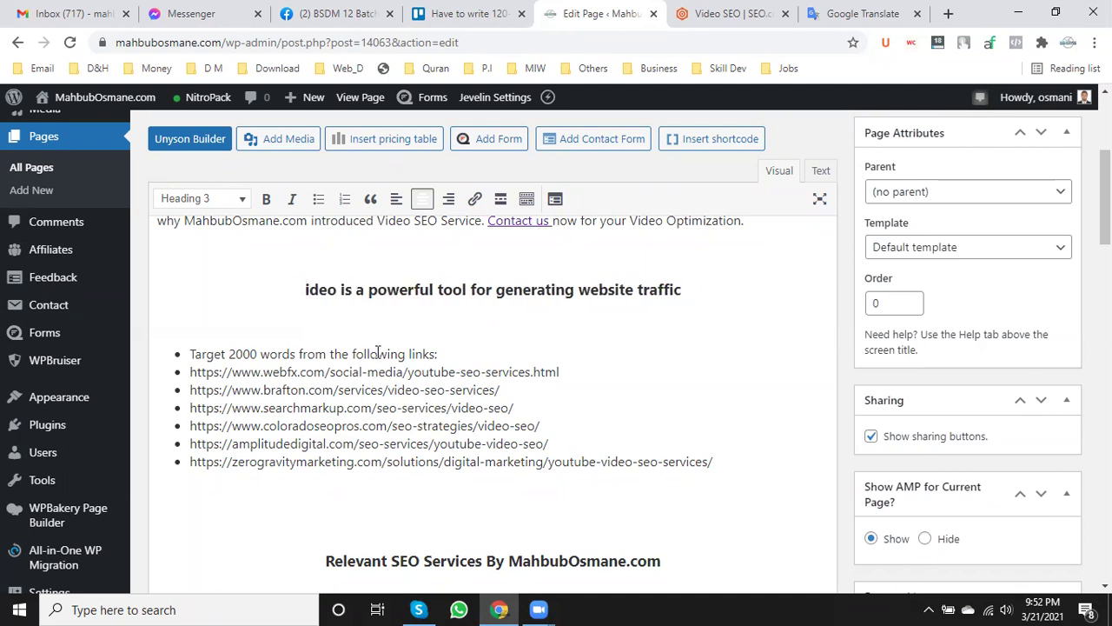
pyautogui.press('Delete')
pyautogui.write('V')
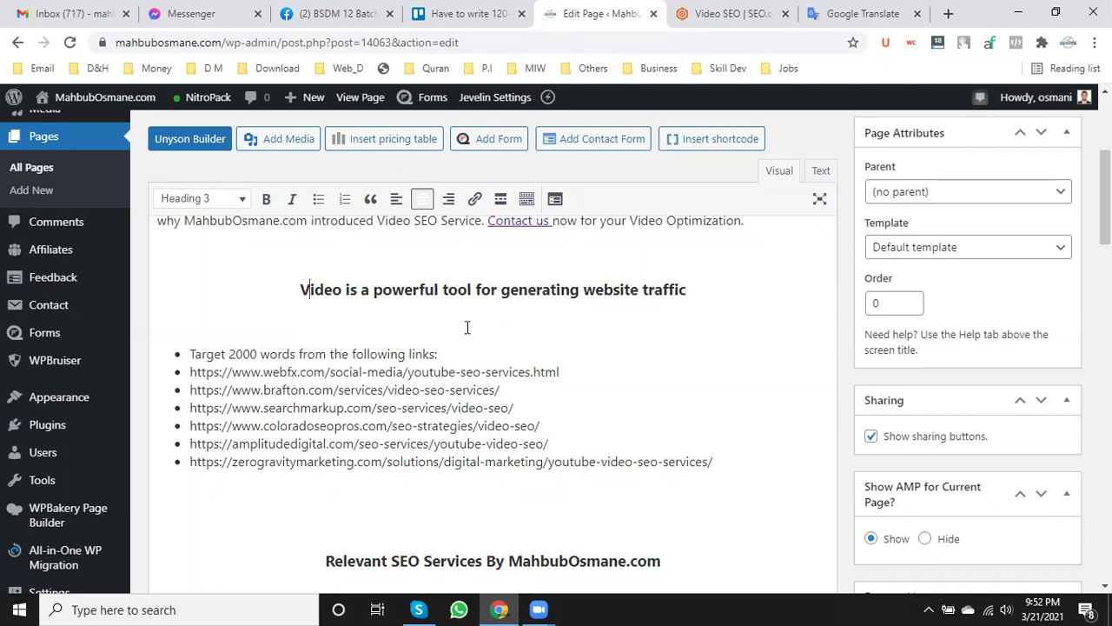
# - Check the new heading against the original on the SEO.com page and replace "for" with "to" in it
pyautogui.click(733, 9)
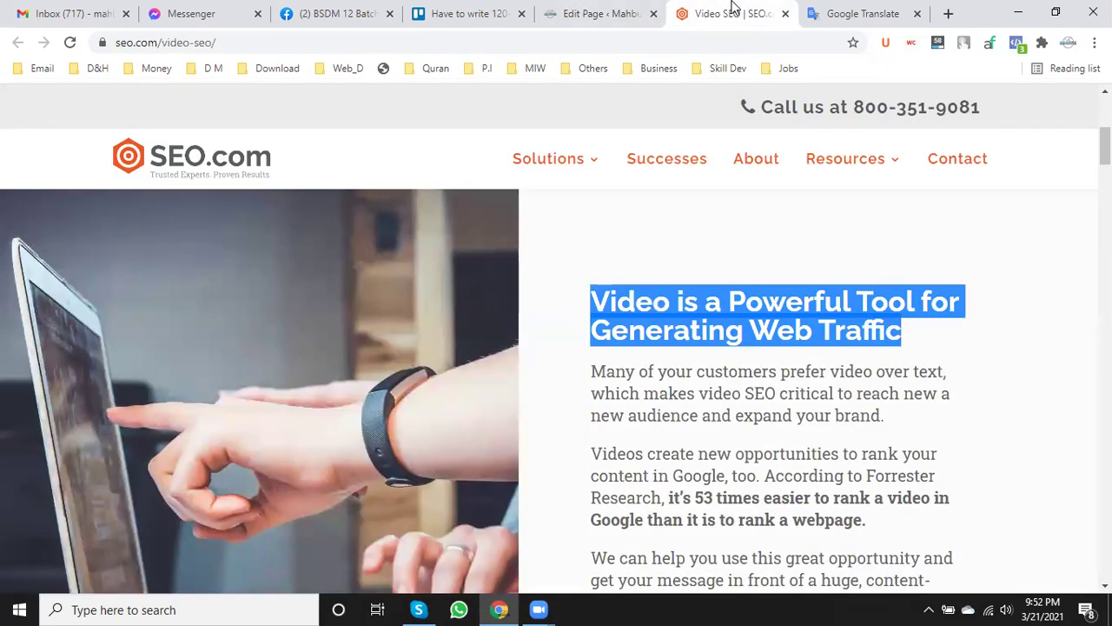
pyautogui.click(641, 9)
pyautogui.click(721, 6)
pyautogui.click(600, 14)
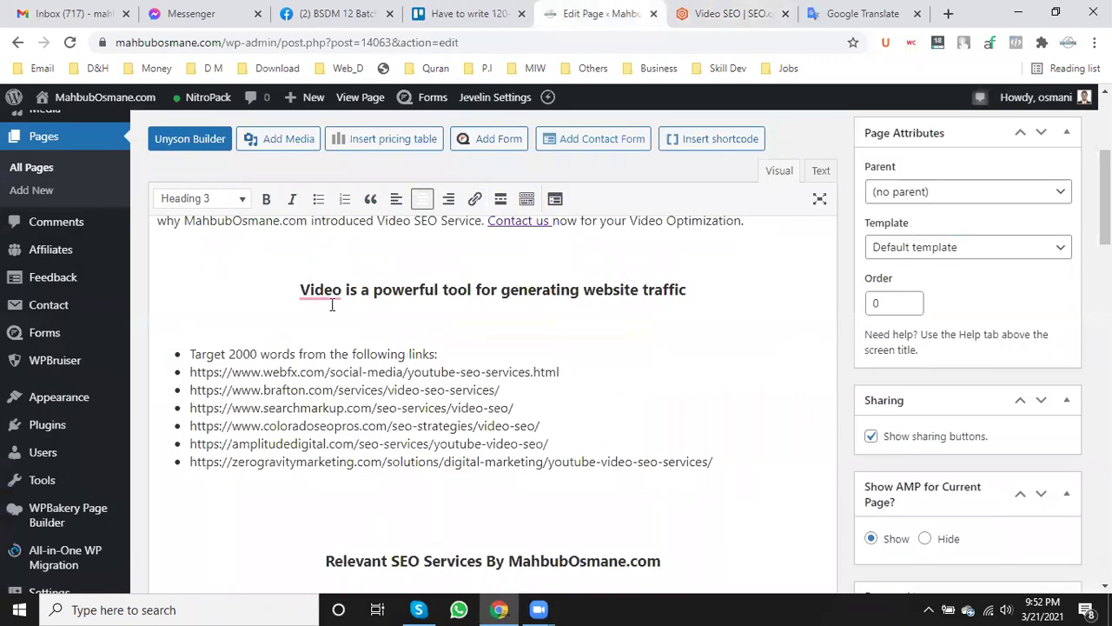
pyautogui.click(496, 298)
pyautogui.press('BackSpace')
pyautogui.press('BackSpace')
pyautogui.press('BackSpace')
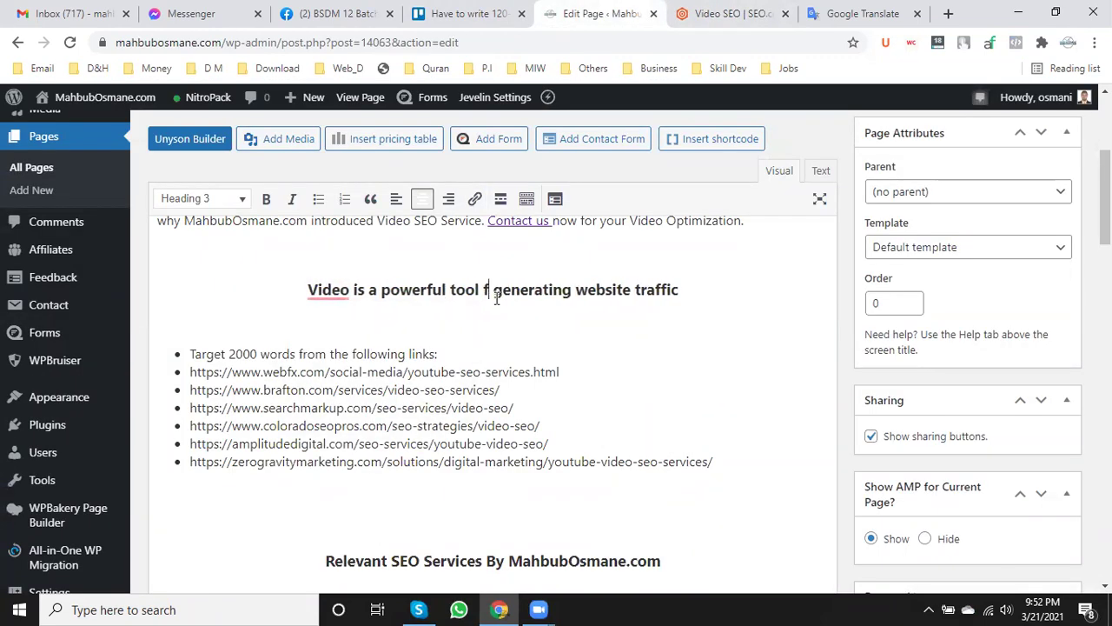
pyautogui.write('to')
# - Replace "generating" with "generate" in the heading about video as a powerful tool
pyautogui.press('Right')
pyautogui.press('Right')
pyautogui.press('Right')
pyautogui.press('Right')
pyautogui.press('Right')
pyautogui.press('Right')
pyautogui.press('Right')
pyautogui.press('Right')
pyautogui.press('Right')
pyautogui.press('Right')
pyautogui.press('Right')
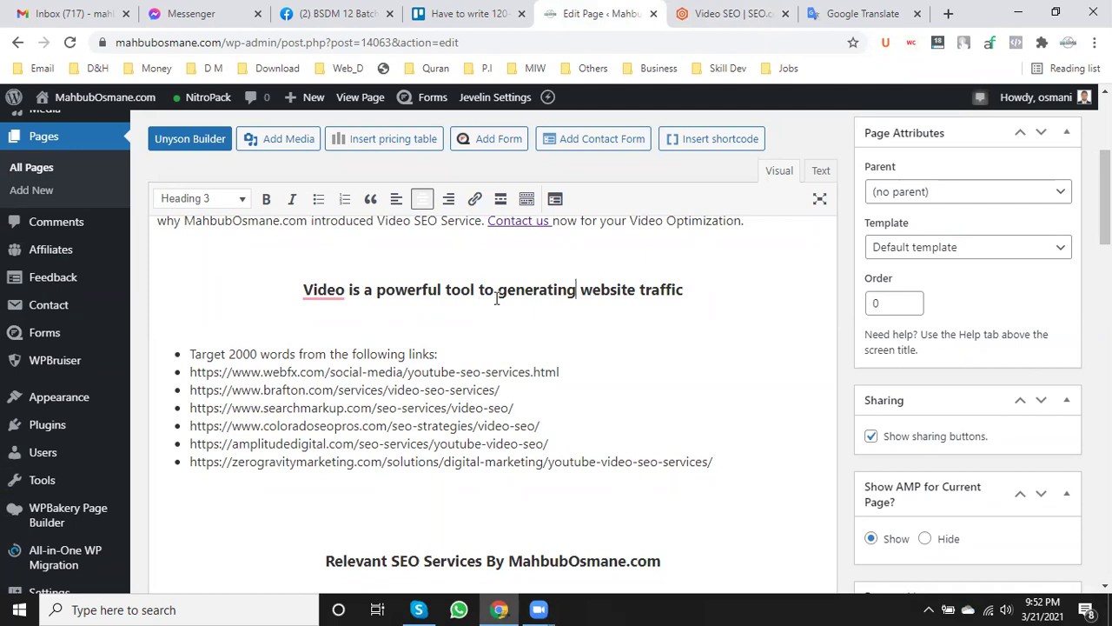
pyautogui.press('BackSpace')
pyautogui.press('BackSpace')
pyautogui.press('BackSpace')
pyautogui.press('BackSpace')
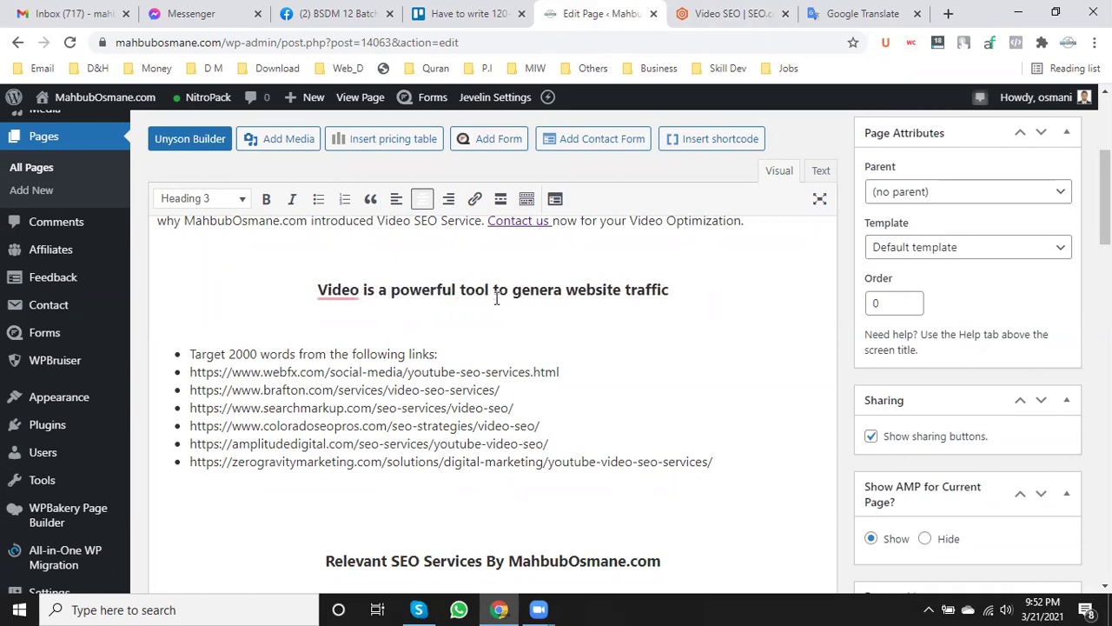
pyautogui.press('BackSpace')
pyautogui.press('BackSpace')
pyautogui.press('BackSpace')
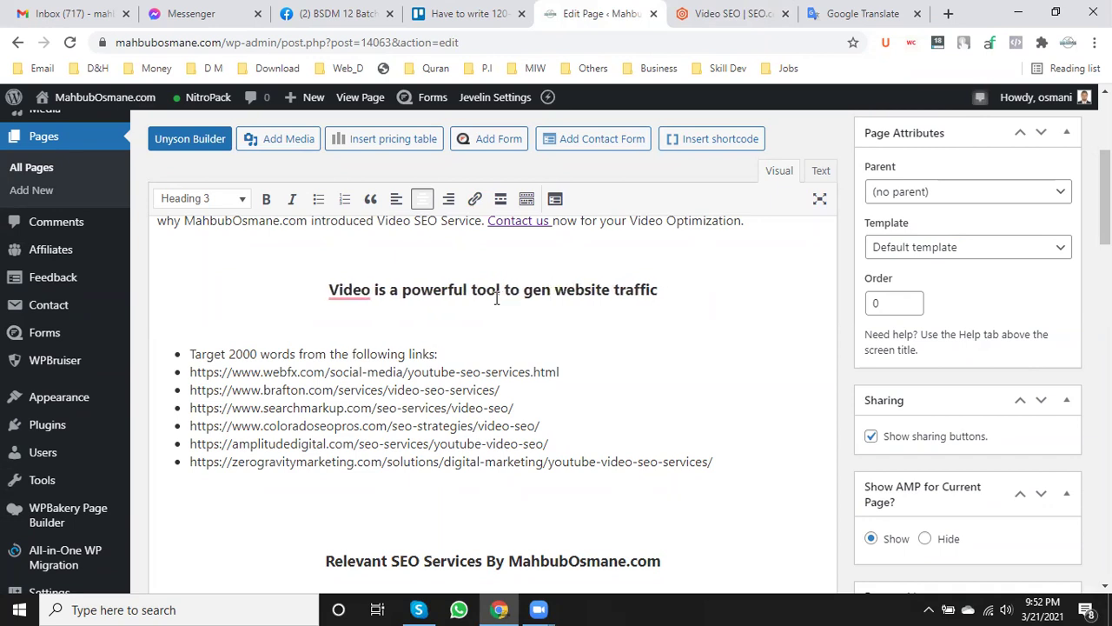
pyautogui.press('BackSpace')
pyautogui.press('BackSpace')
pyautogui.press('BackSpace')
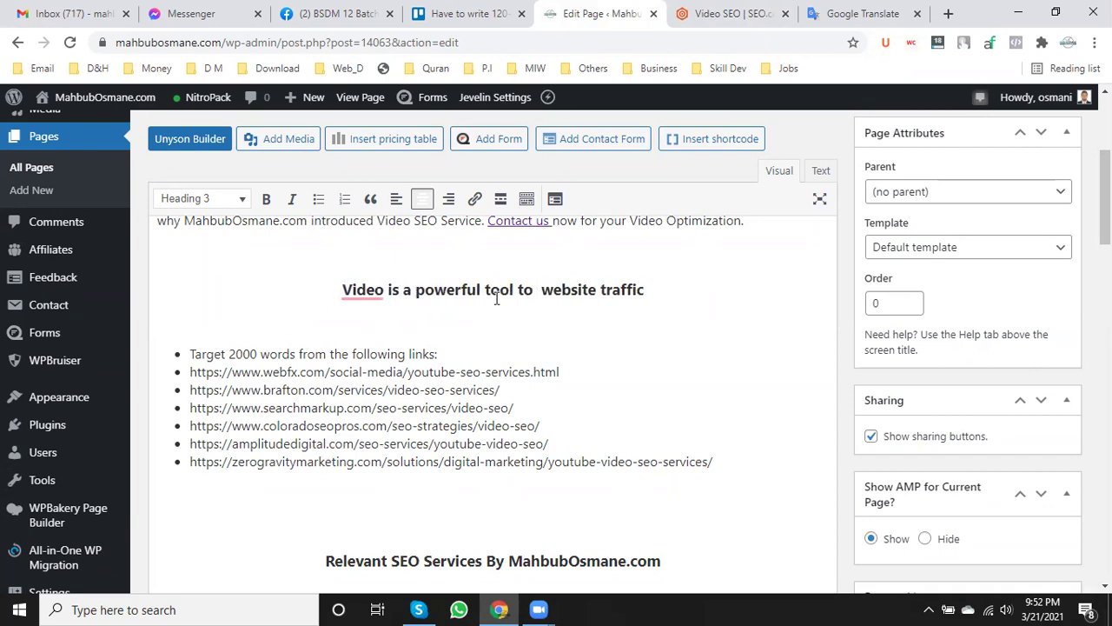
pyautogui.write('generate')
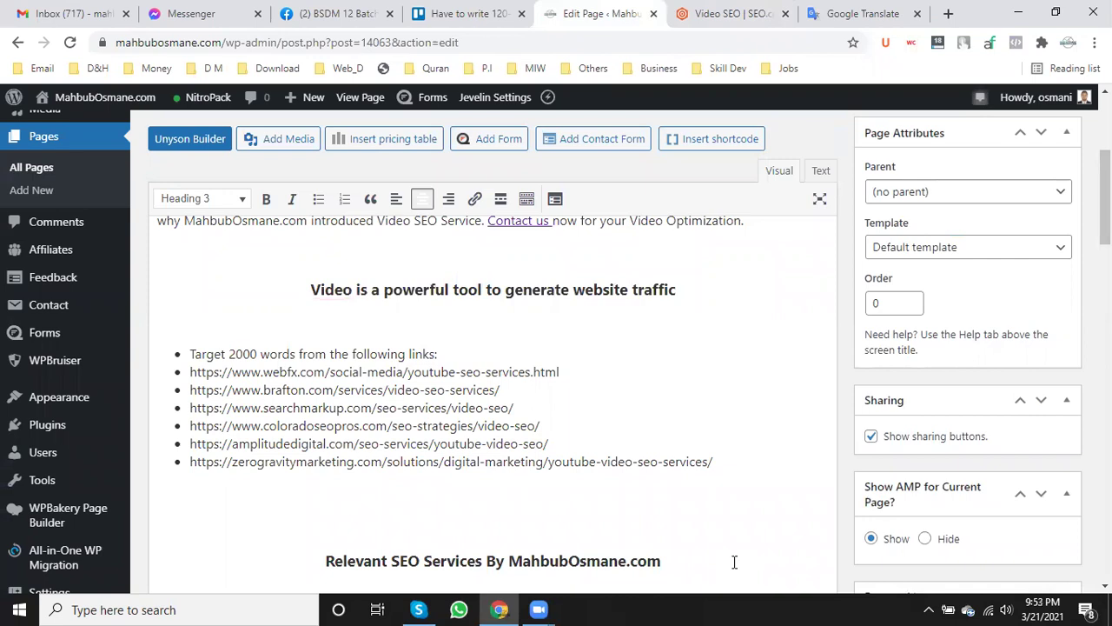
# - Compare the edited heading with the original heading on the SEO.com Video SEO page
pyautogui.hotkey('ctrl', 'Tab')
pyautogui.click(759, 233)
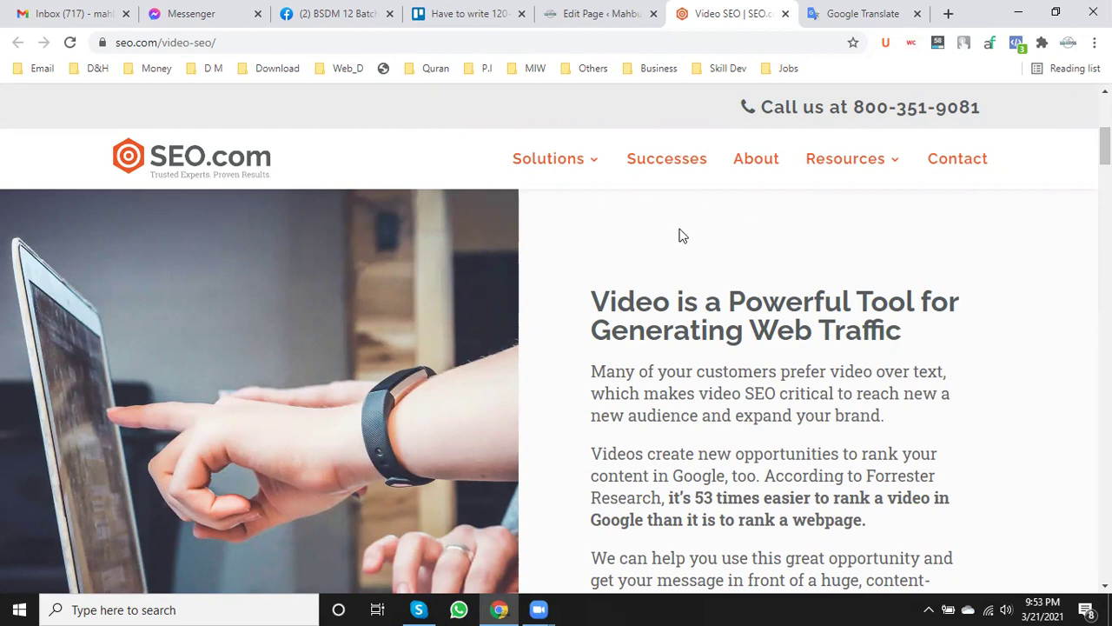
pyautogui.click(580, 11)
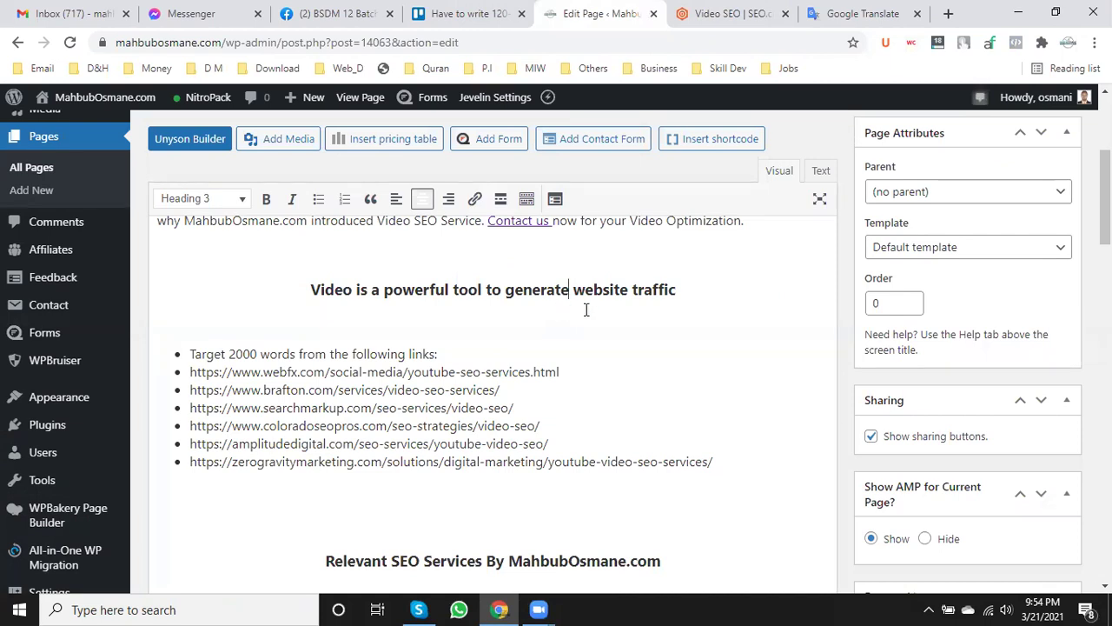
pyautogui.click(734, 13)
pyautogui.click(621, 11)
pyautogui.click(691, 291)
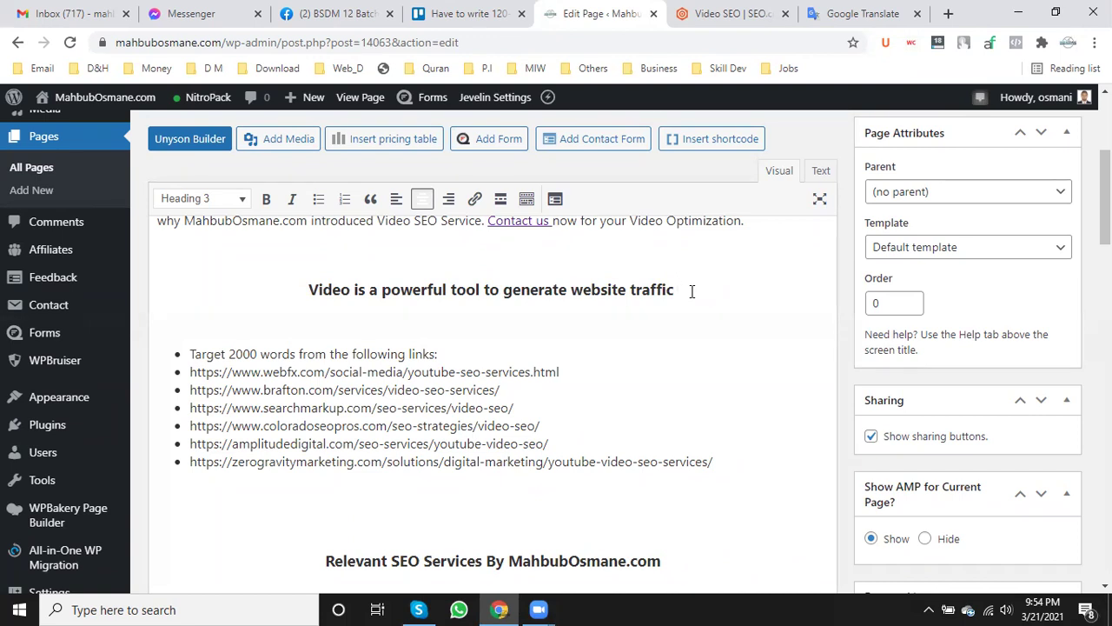
pyautogui.click(693, 291)
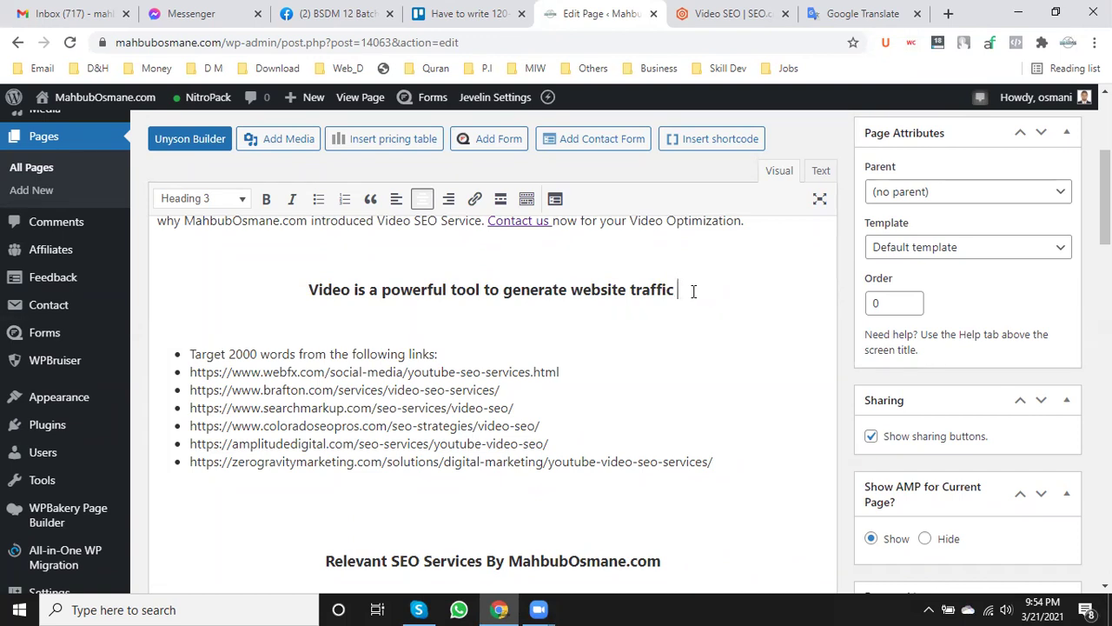
# - Copy the three paragraphs below "Video is a Powerful Tool for Generating Web Traffic" from the SEO.com page
pyautogui.click(719, 13)
pyautogui.scroll(-2, 695, 416)
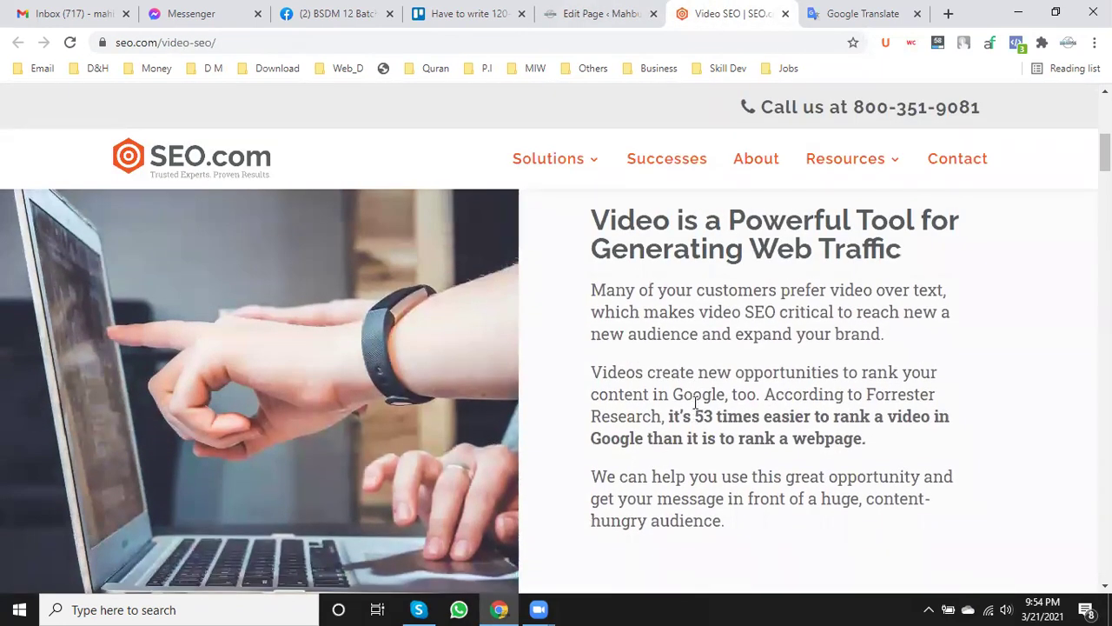
pyautogui.scroll(-1, 695, 402)
pyautogui.scroll(1, 728, 455)
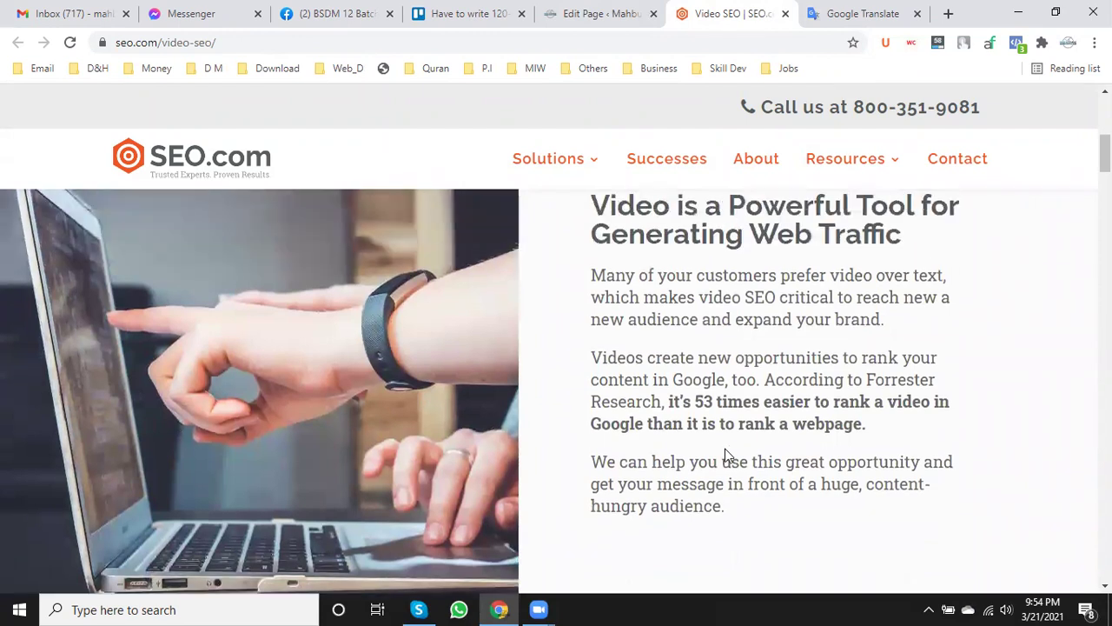
pyautogui.moveTo(732, 527); pyautogui.dragTo(590, 291)
pyautogui.rightClick(634, 293)
pyautogui.click(634, 292)
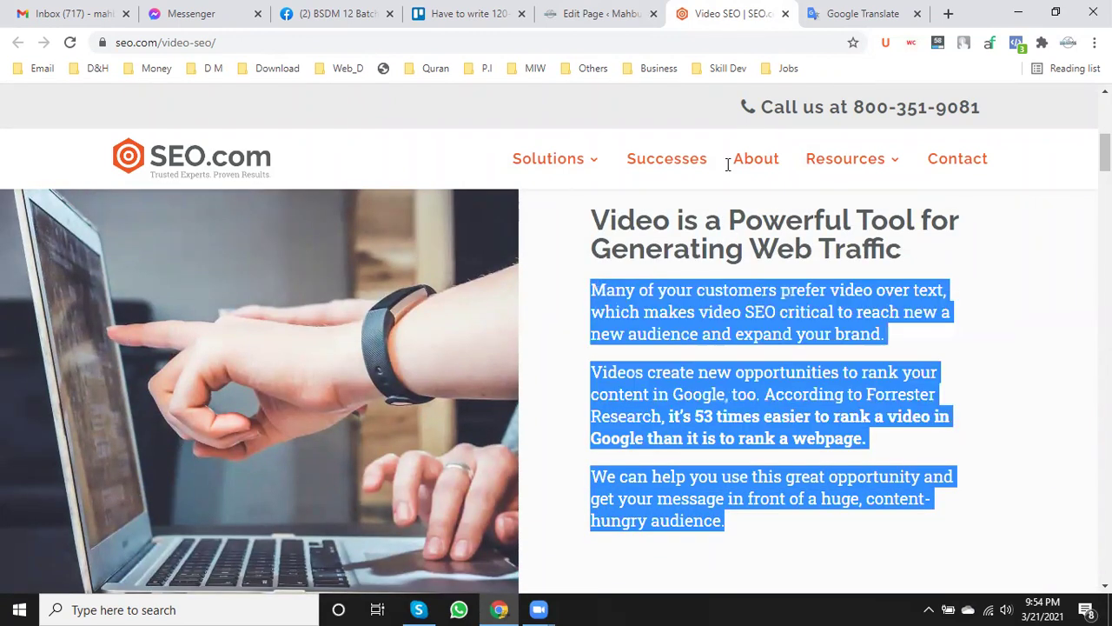
# - Translate the copied paragraphs into Chinese (Simplified) in Google Translate and copy the translation
pyautogui.click(821, 13)
pyautogui.click(522, 260)
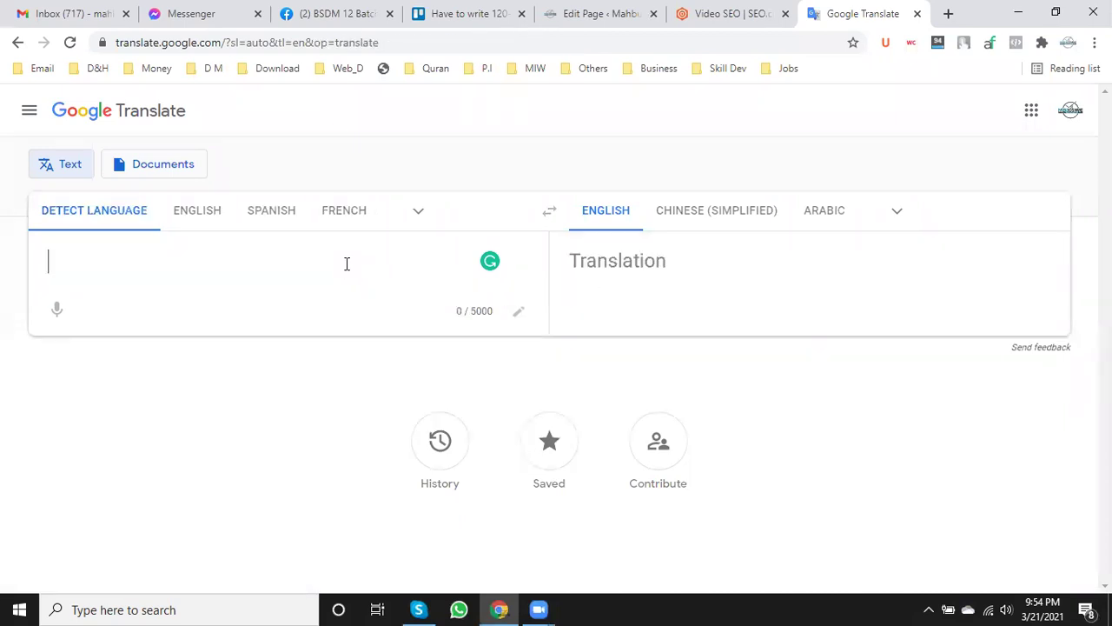
pyautogui.hotkey('ctrl', 'v')
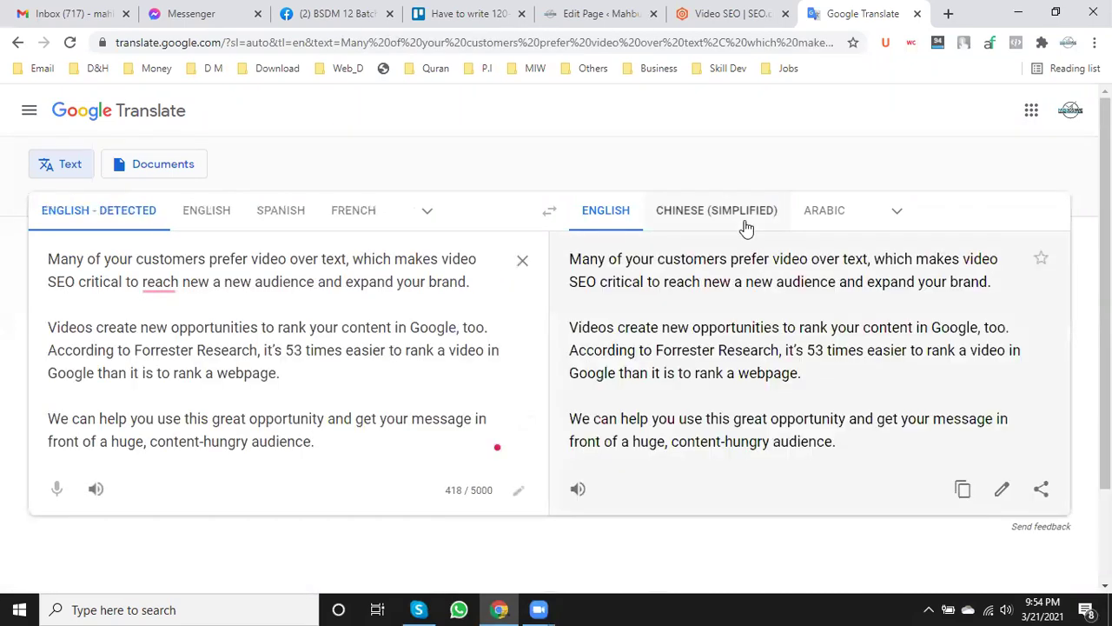
pyautogui.click(744, 213)
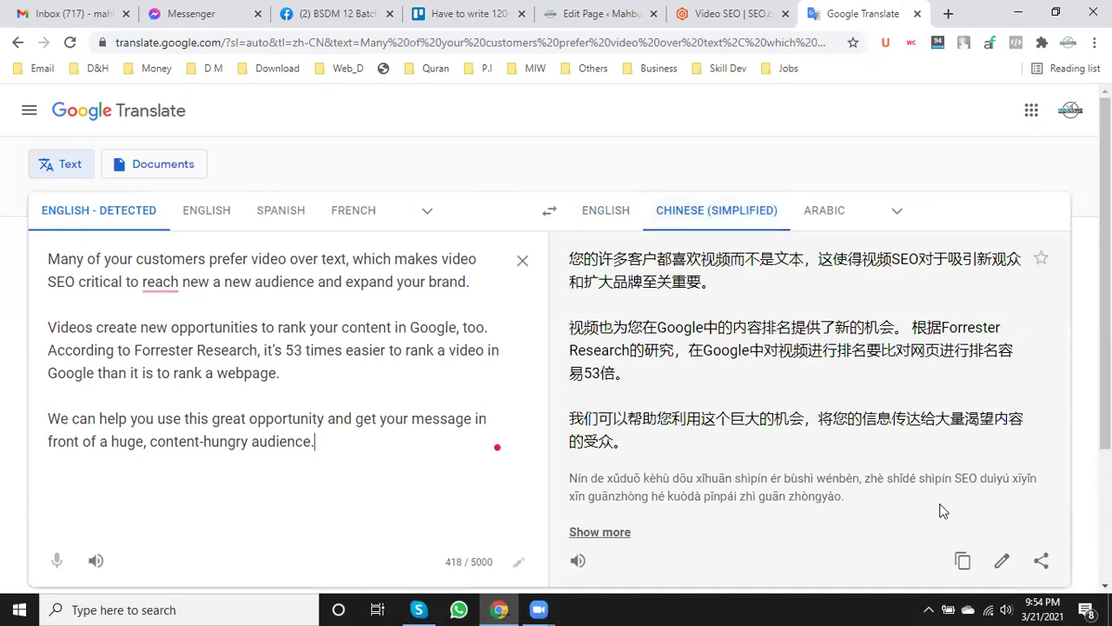
pyautogui.click(961, 560)
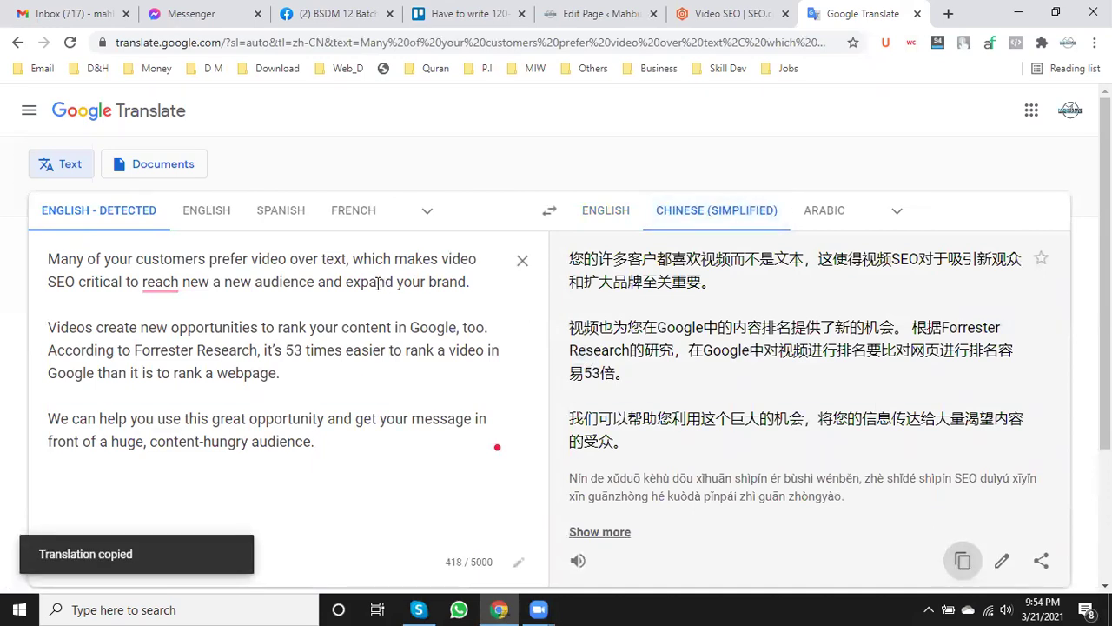
# - Replace the source text with the Chinese translation, translate it back into English and copy the result
pyautogui.click(523, 260)
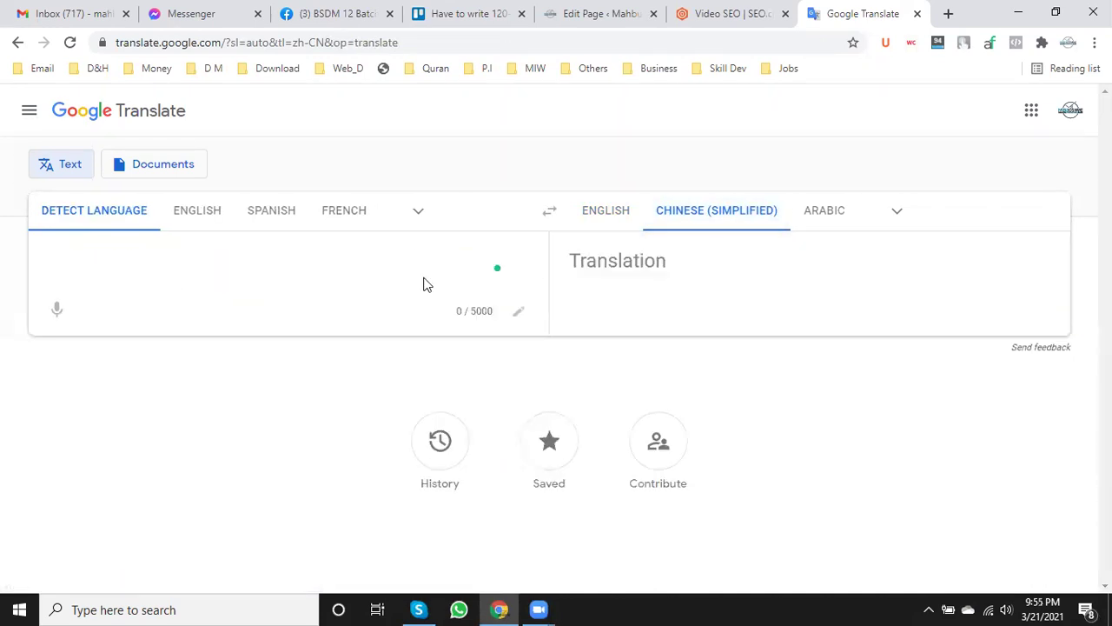
pyautogui.click(608, 211)
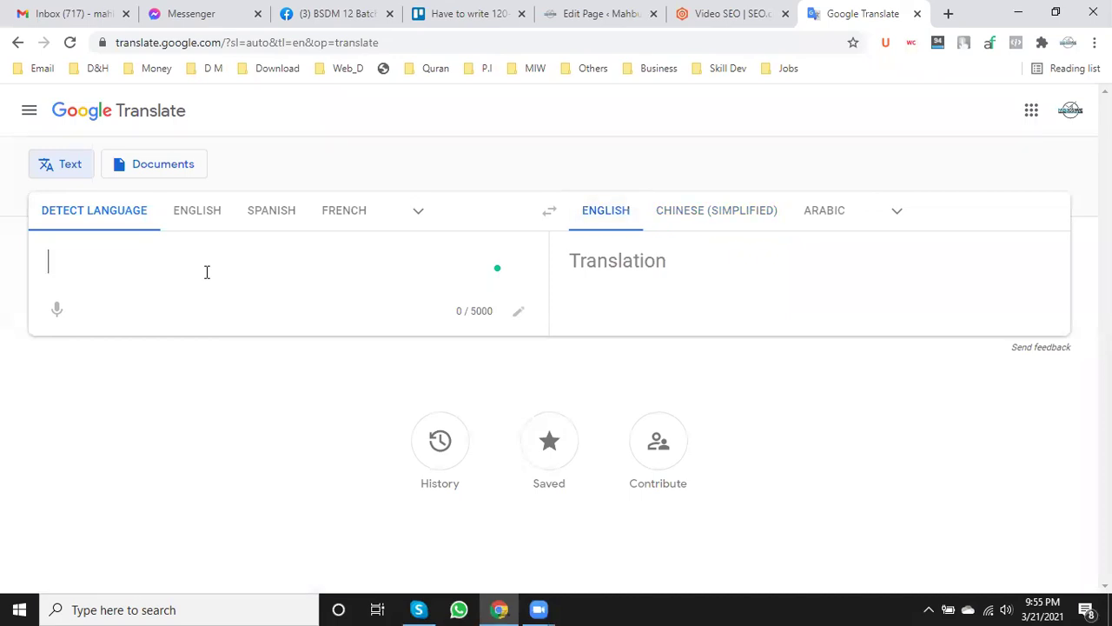
pyautogui.hotkey('ctrl', 'v')
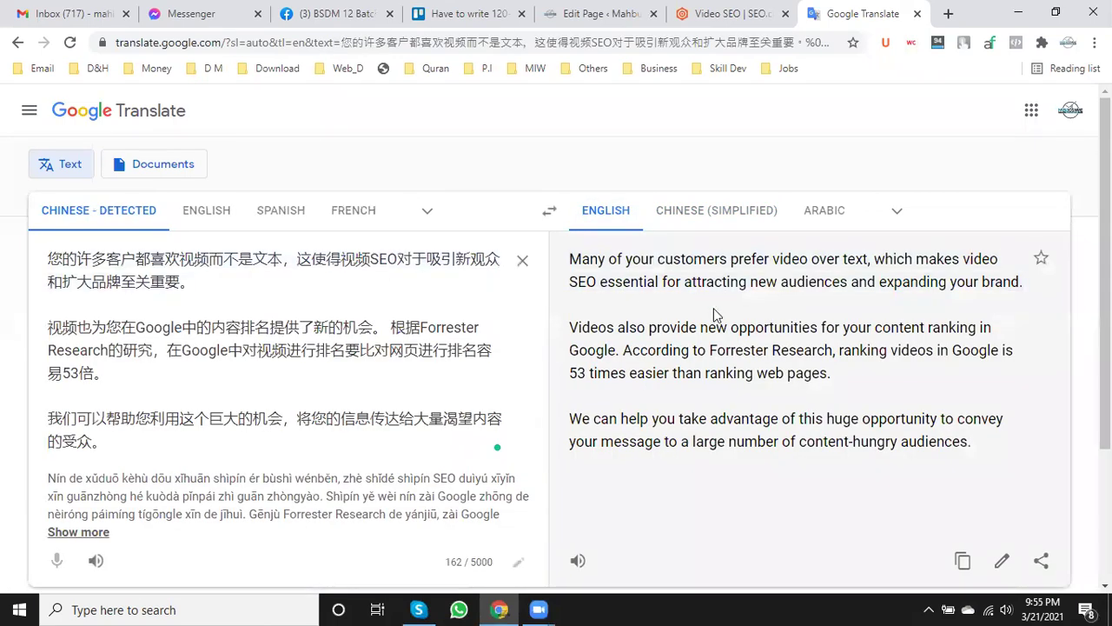
pyautogui.click(963, 561)
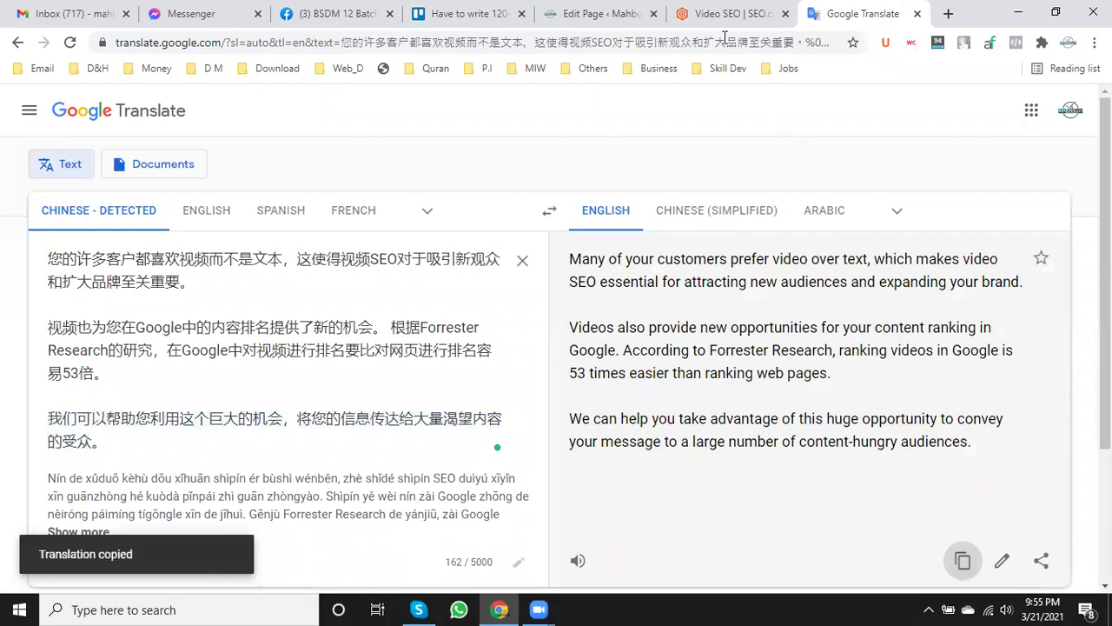
# - Paste the back-translated English paragraphs below the video heading in the WordPress page, leaving an empty line between them
pyautogui.click(577, 13)
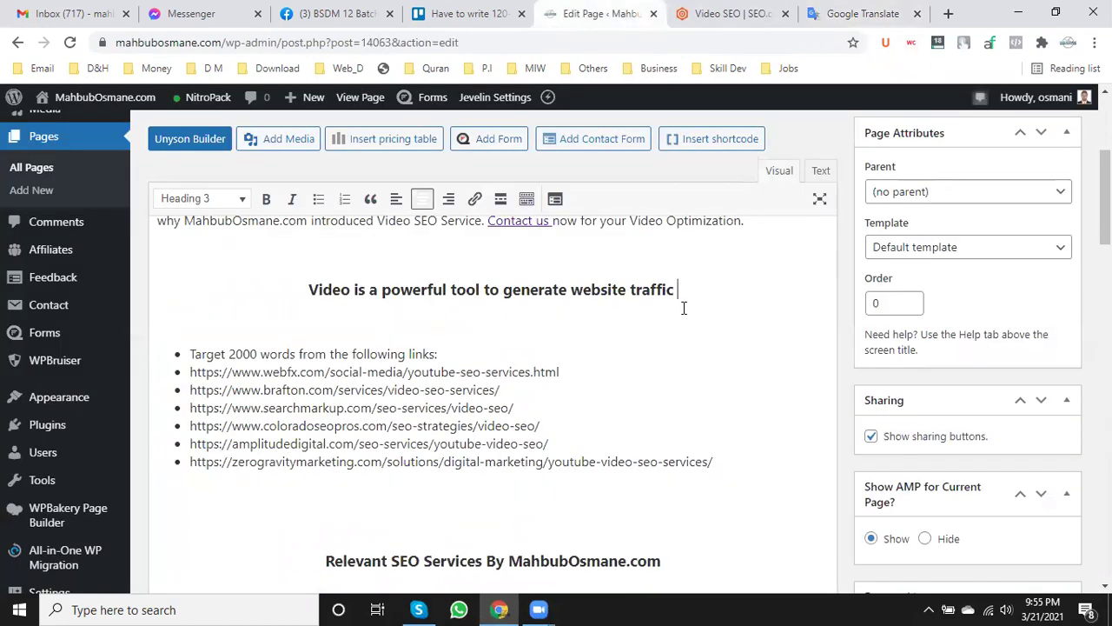
pyautogui.press('Return')
pyautogui.press('Return')
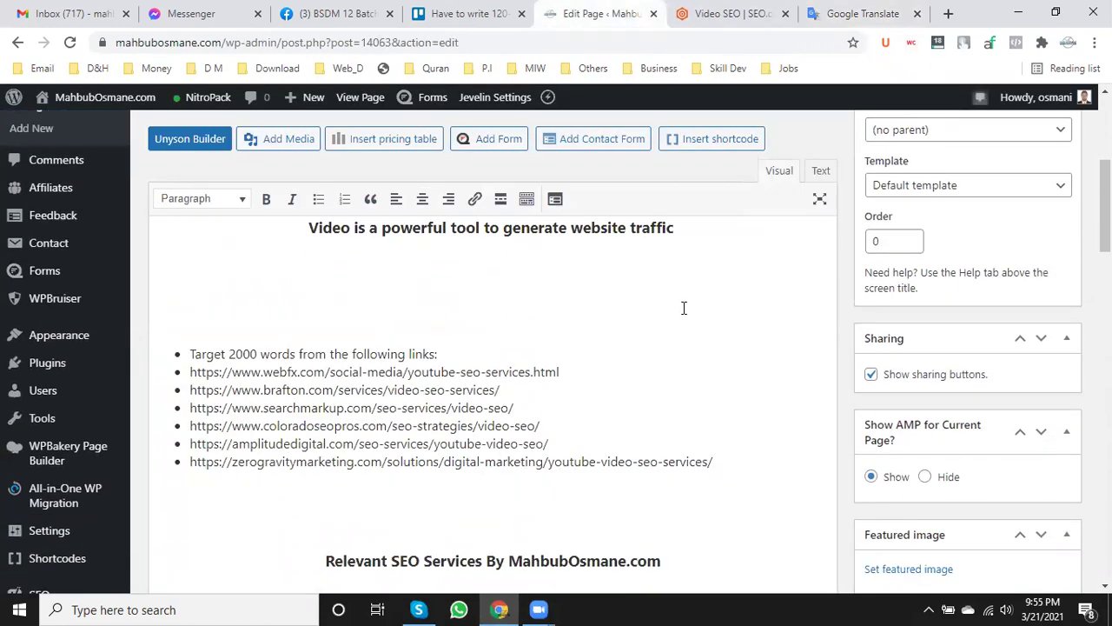
pyautogui.hotkey('ctrl', 'v')
pyautogui.scroll(2, 684, 308)
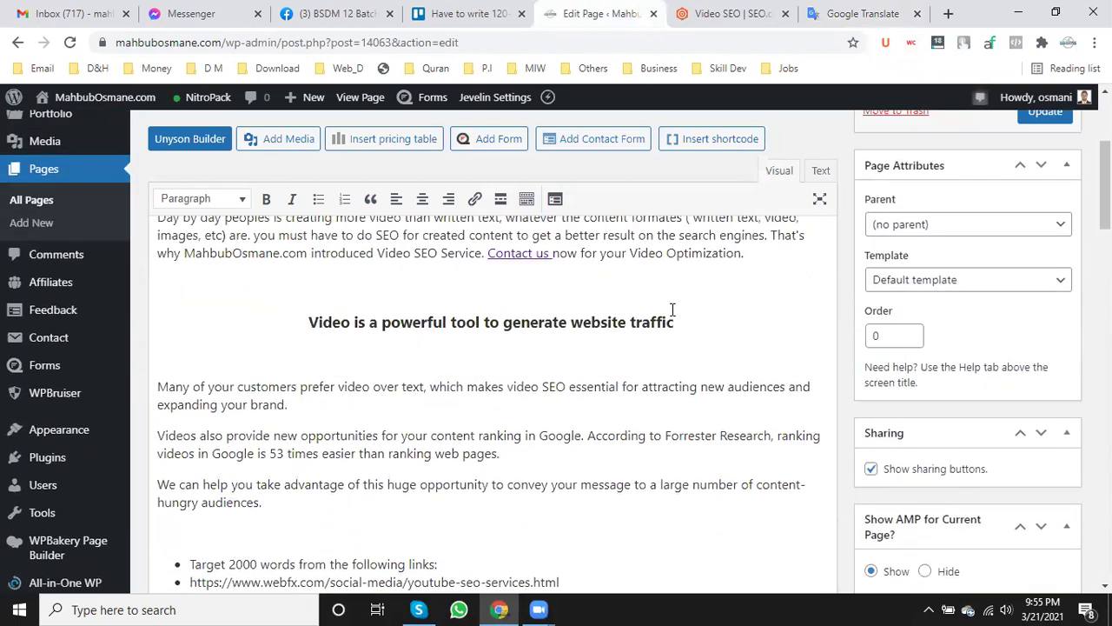
pyautogui.scroll(-1, 670, 315)
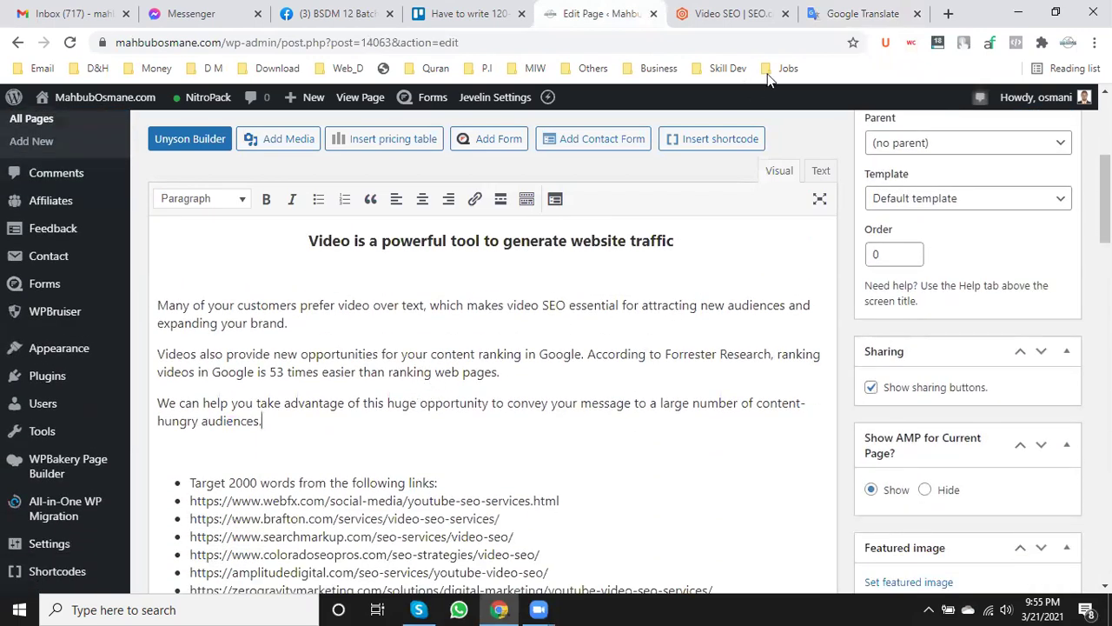
# - Compare the pasted paragraphs with the Google Translate result and the original text on the SEO.com page
pyautogui.click(893, 7)
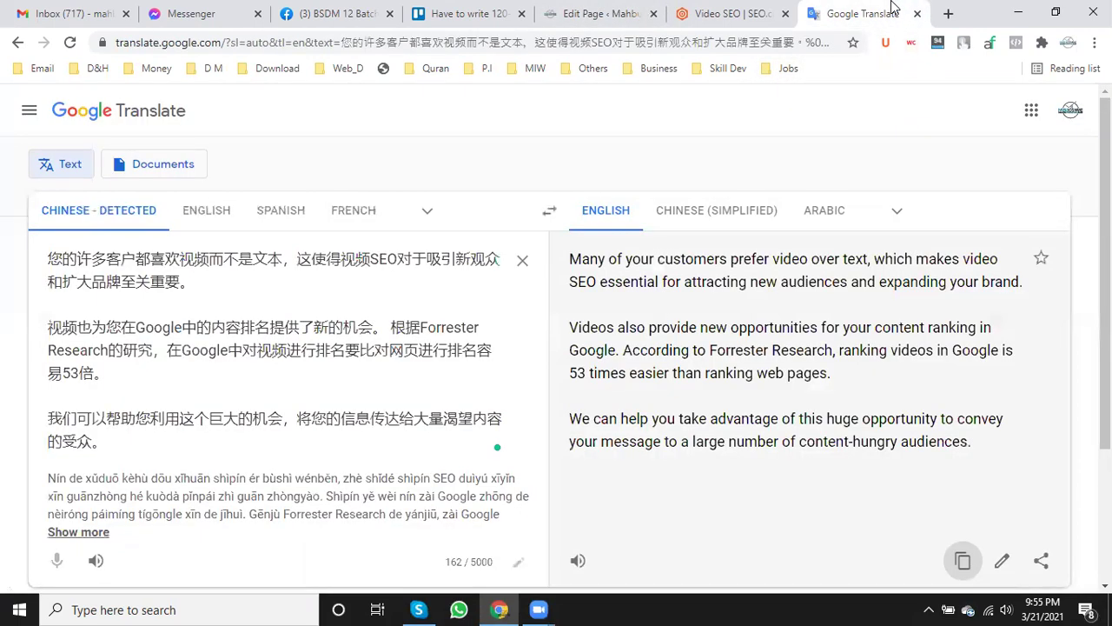
pyautogui.click(621, 8)
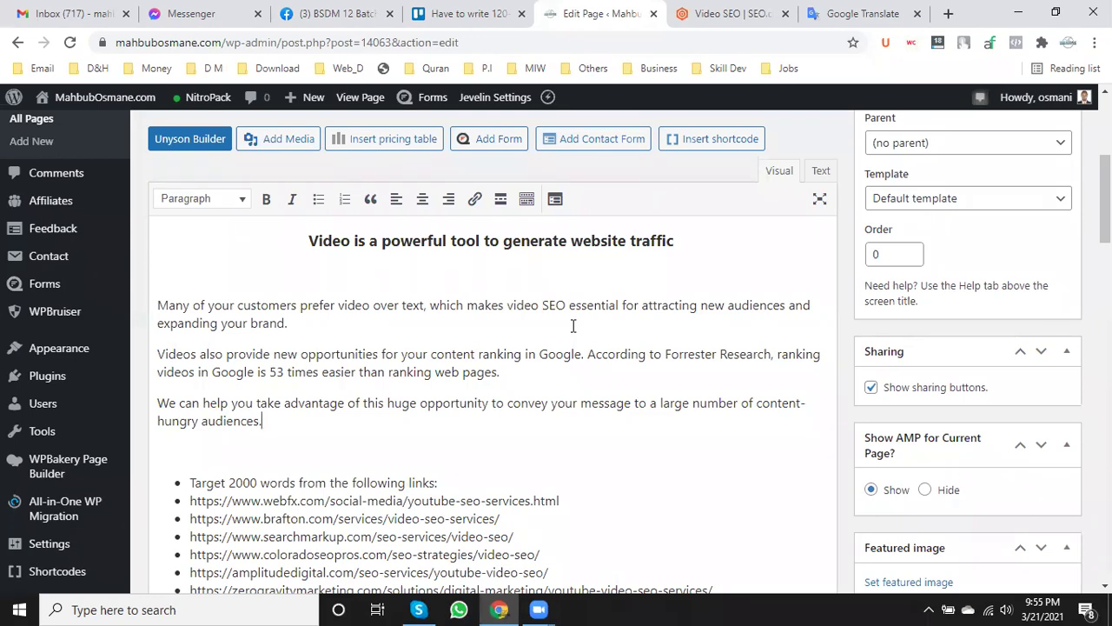
pyautogui.click(723, 11)
pyautogui.click(735, 287)
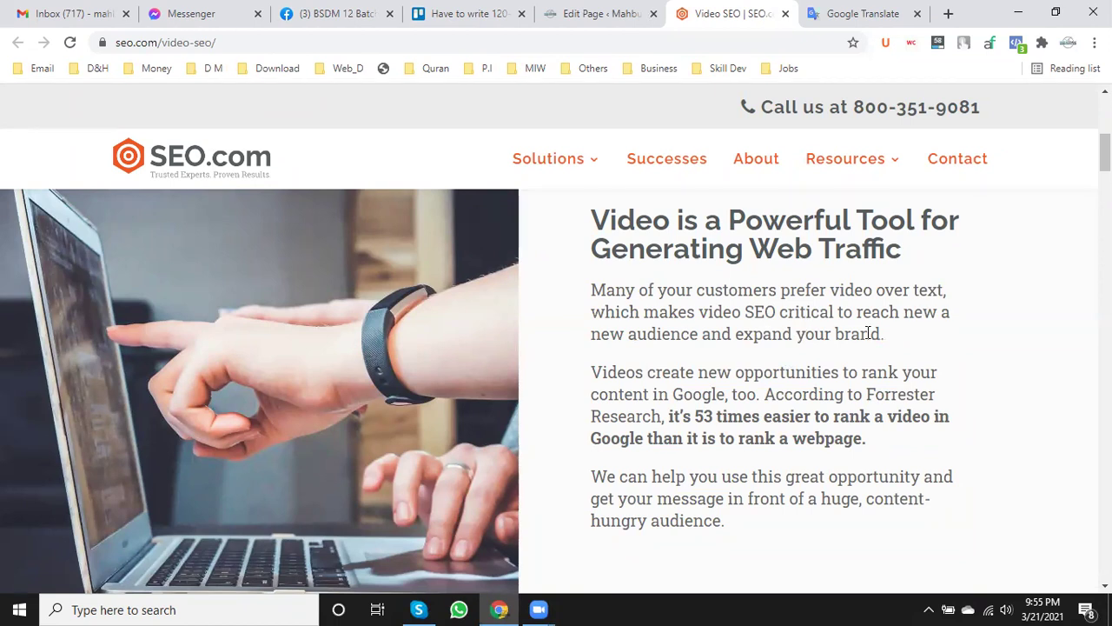
pyautogui.click(598, 13)
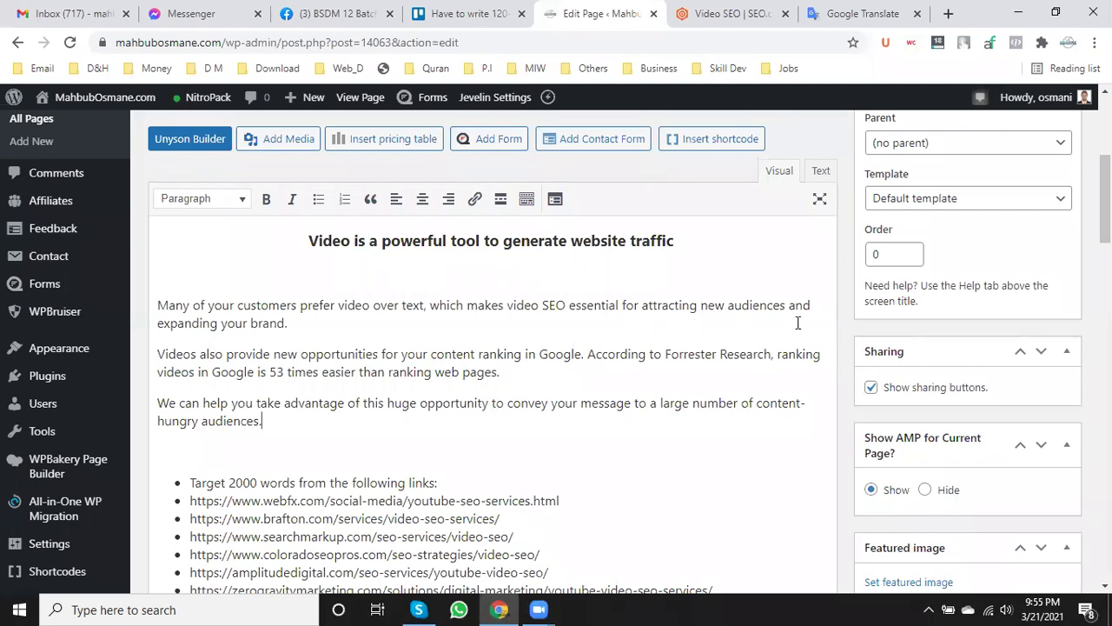
# - Copy the three original SEO.com paragraphs and paste them between the heading and the reworded text, followed by an empty line
pyautogui.click(730, 13)
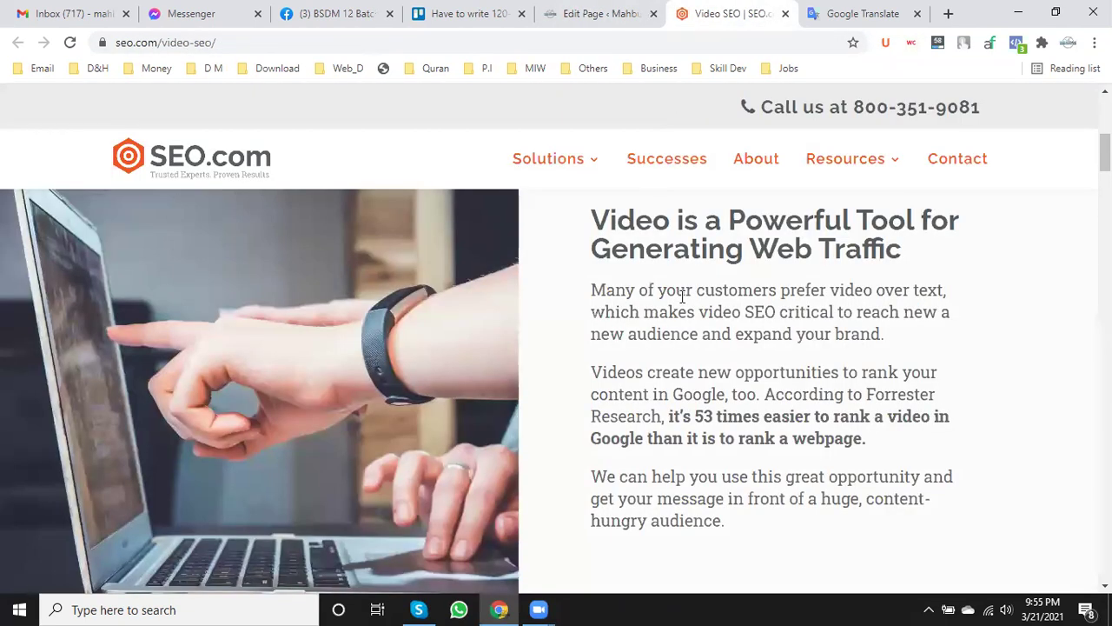
pyautogui.moveTo(723, 513); pyautogui.dragTo(590, 290)
pyautogui.rightClick(625, 305)
pyautogui.click(647, 310)
pyautogui.click(608, 15)
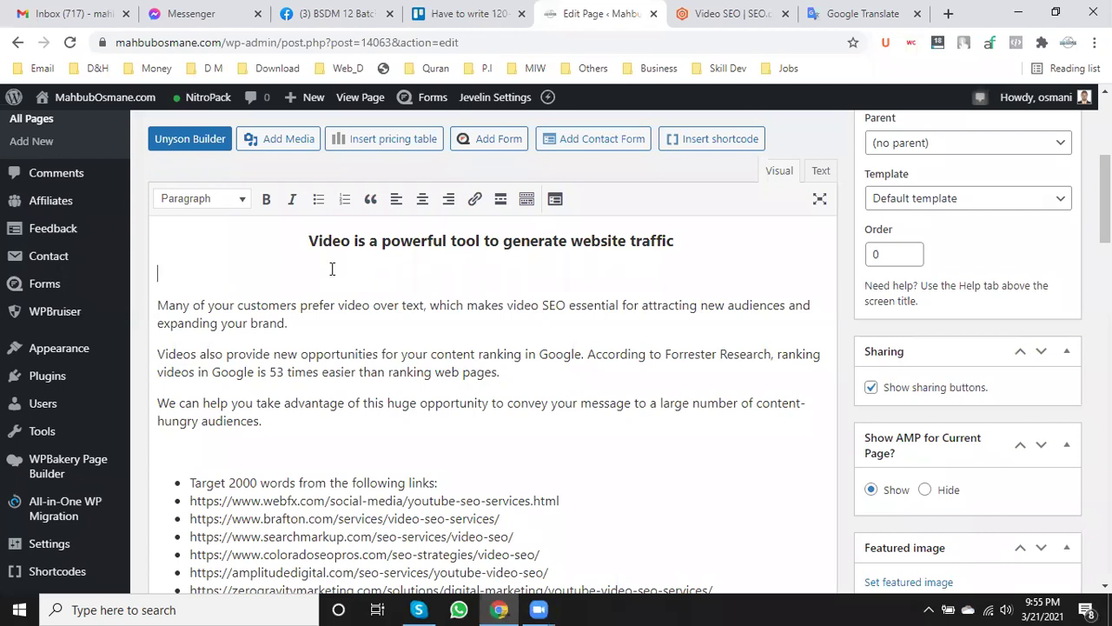
pyautogui.hotkey('ctrl', 'v')
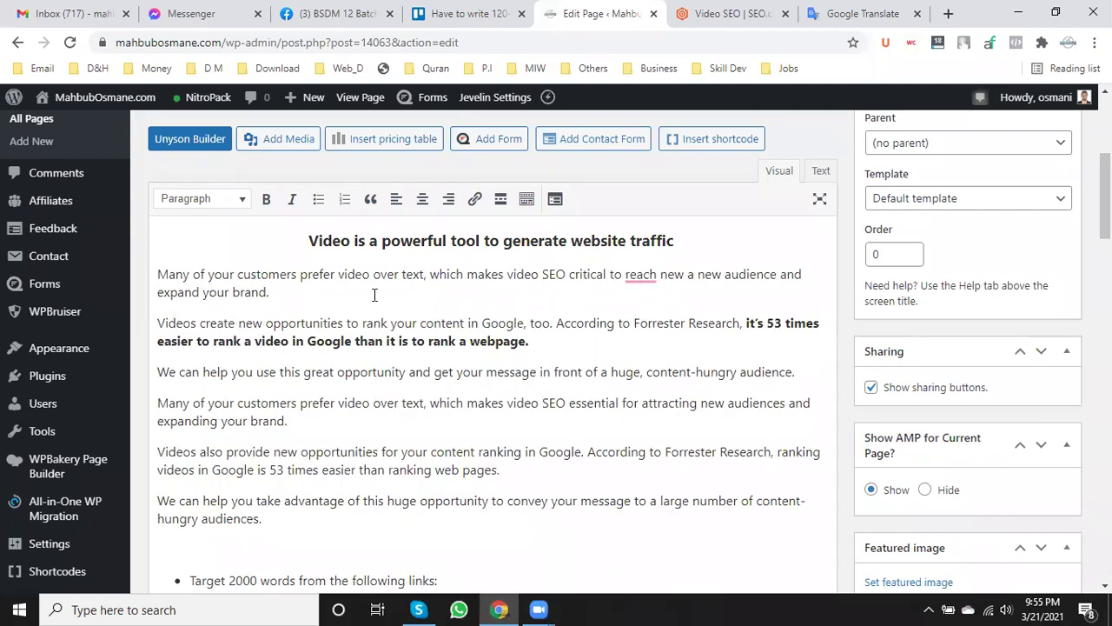
pyautogui.press('Return')
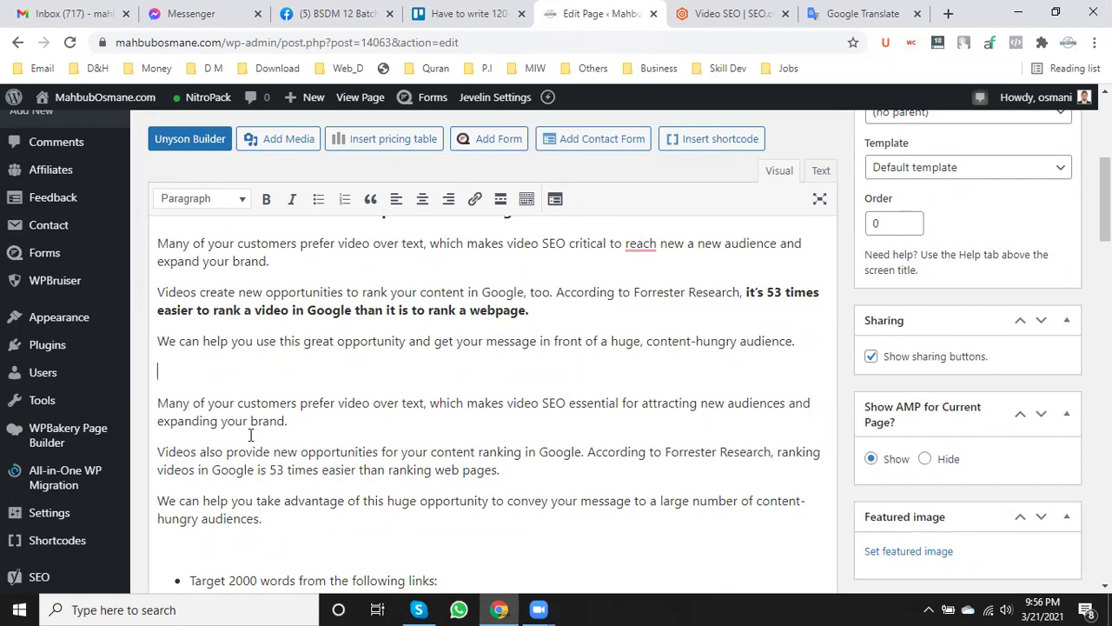
# - Replace "and" with "&" after "new audiences" in the first reworded paragraph
pyautogui.click(811, 409)
pyautogui.press('BackSpace')
pyautogui.press('BackSpace')
pyautogui.press('BackSpace')
pyautogui.write('&')
# - Reword the opening of the first back-translated paragraph from "Many of your customers" to "Most of the customers"
pyautogui.click(235, 405)
pyautogui.press('BackSpace')
pyautogui.press('BackSpace')
pyautogui.press('BackSpace')
pyautogui.press('BackSpace')
pyautogui.press('BackSpace')
pyautogui.press('BackSpace')
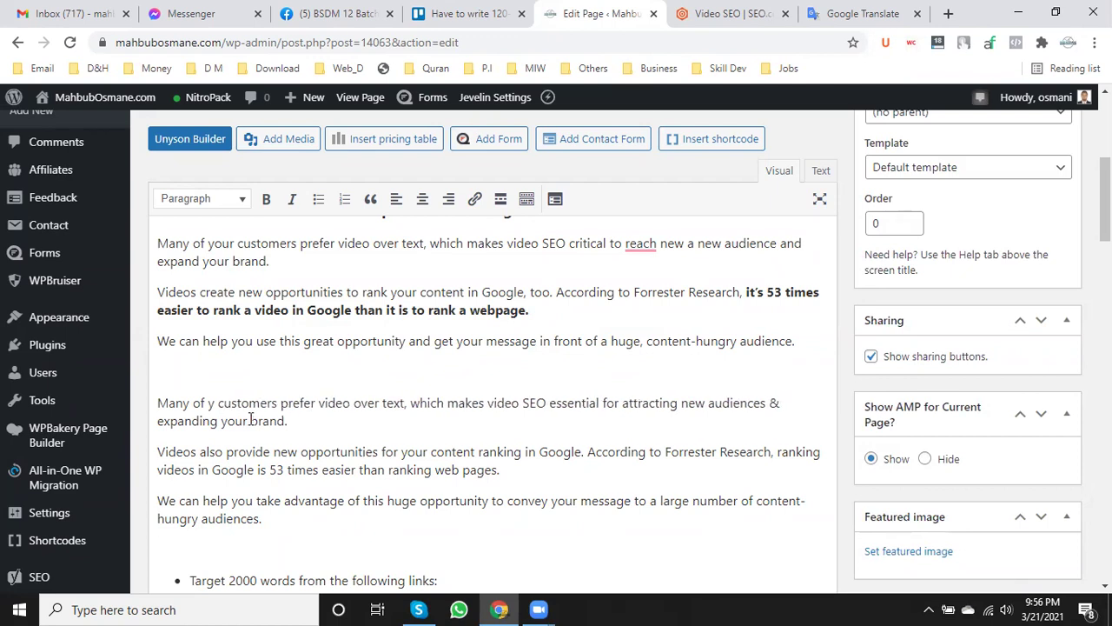
pyautogui.press('BackSpace')
pyautogui.press('BackSpace')
pyautogui.press('BackSpace')
pyautogui.press('BackSpace')
pyautogui.press('BackSpace')
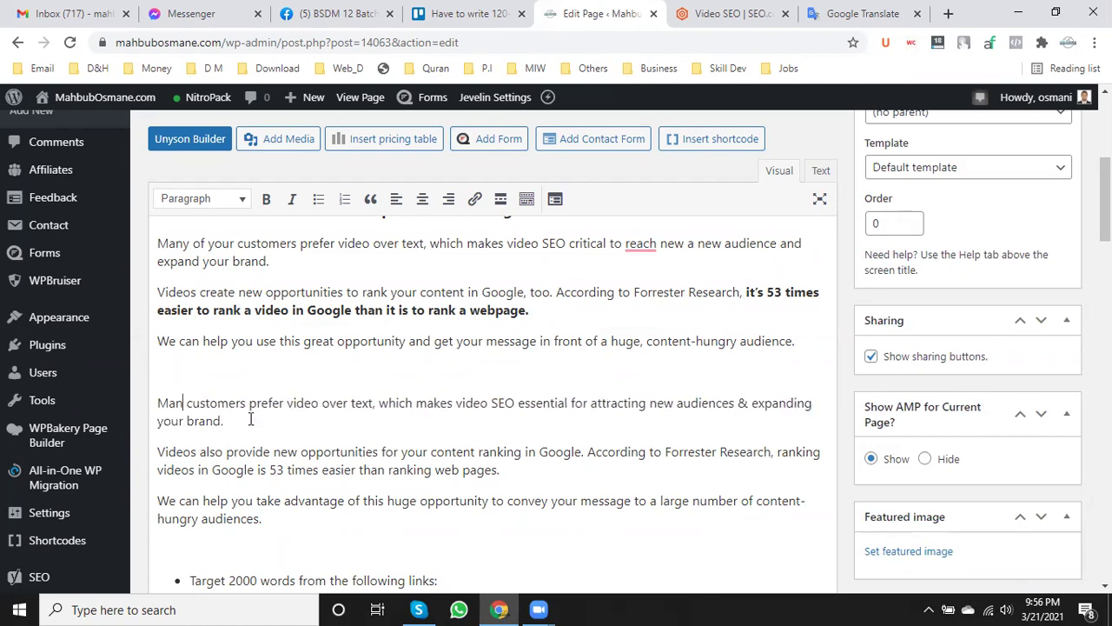
pyautogui.write('ost of')
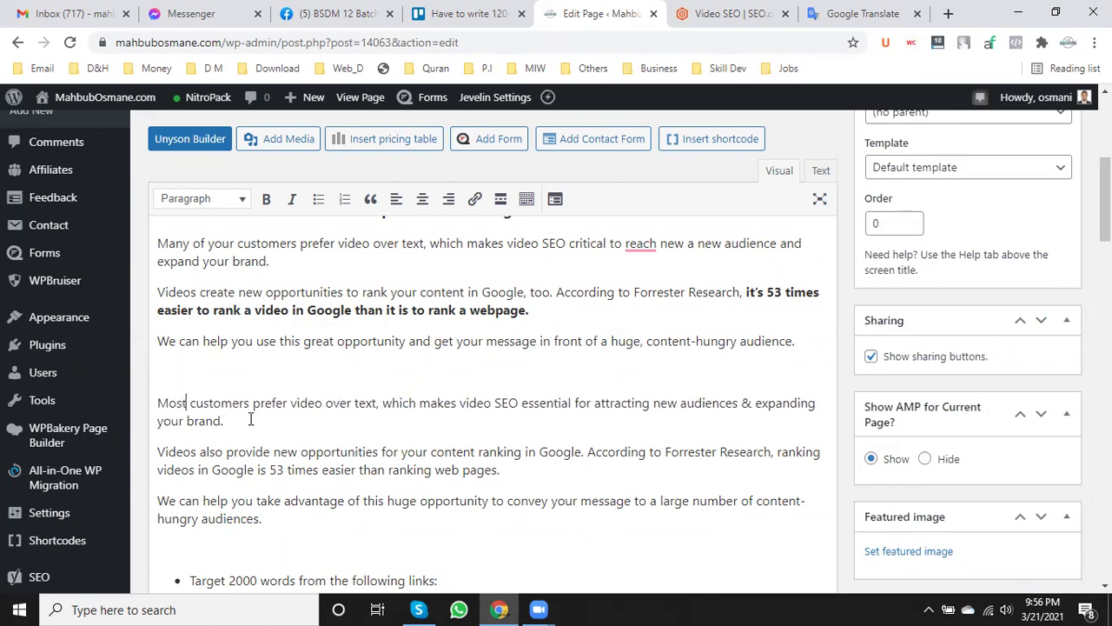
pyautogui.write(' the')
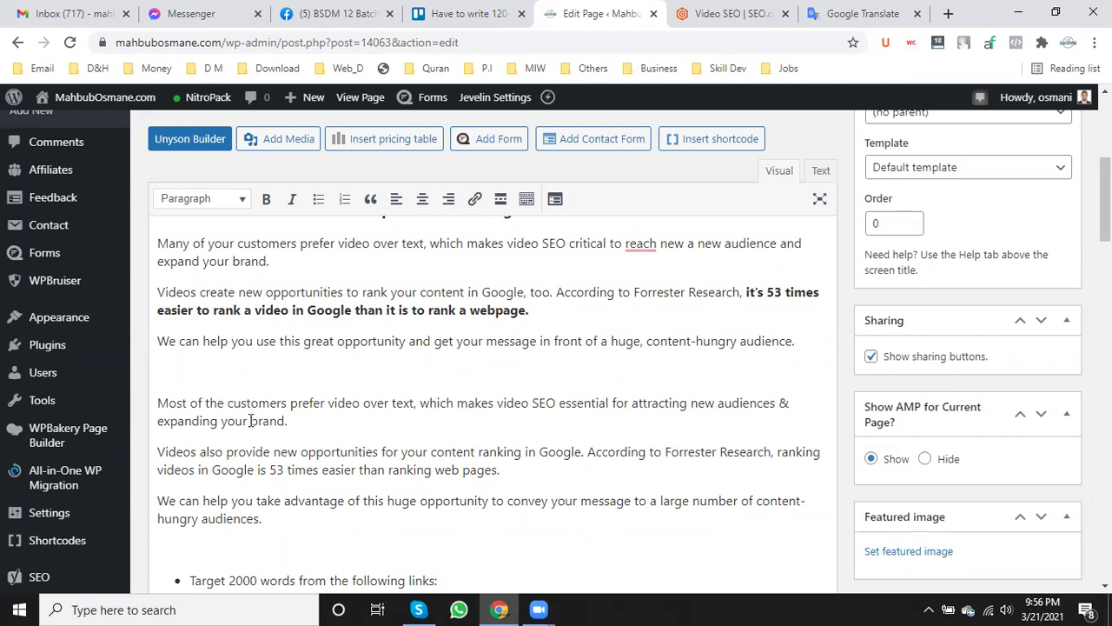
pyautogui.scroll(-1, 250, 421)
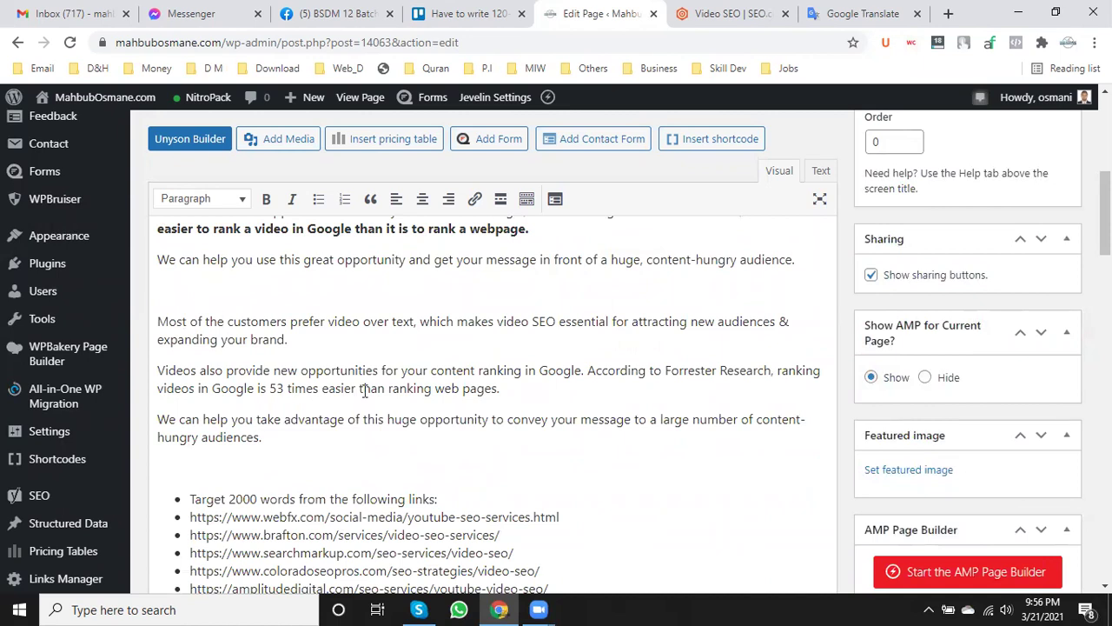
pyautogui.scroll(1, 365, 388)
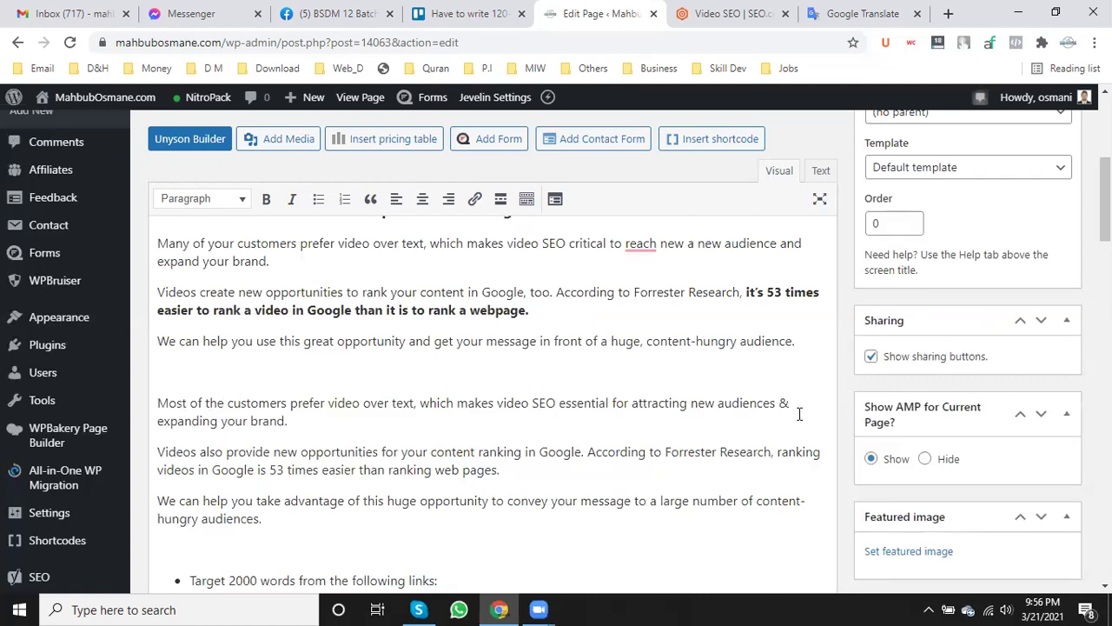
pyautogui.moveTo(287, 421); pyautogui.dragTo(157, 404)
pyautogui.click(224, 402)
pyautogui.scroll(-1, 220, 403)
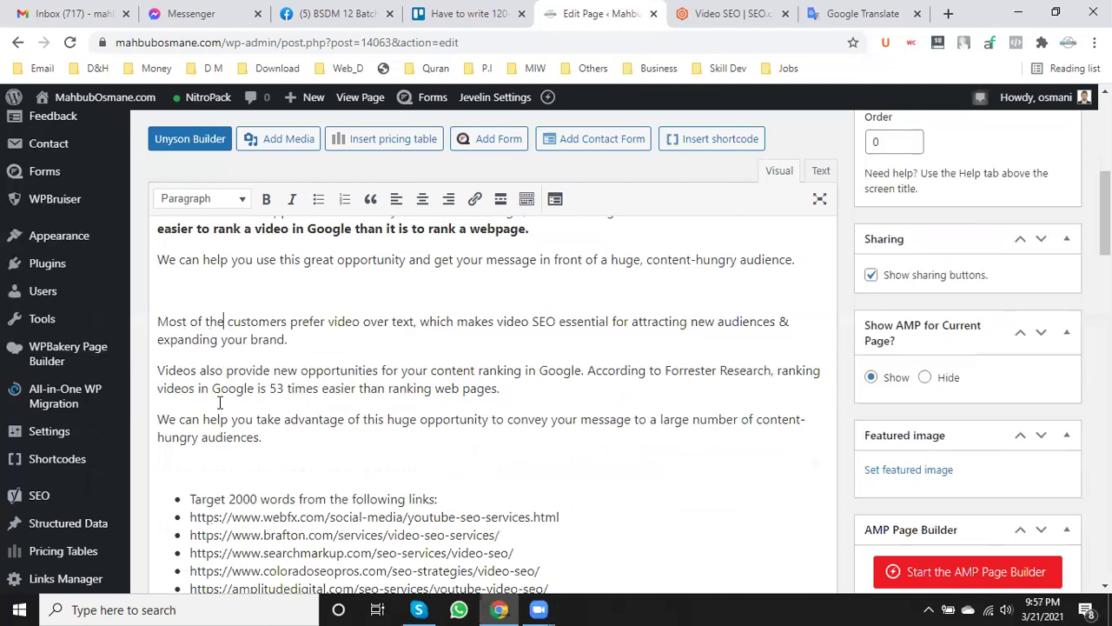
pyautogui.scroll(1, 220, 402)
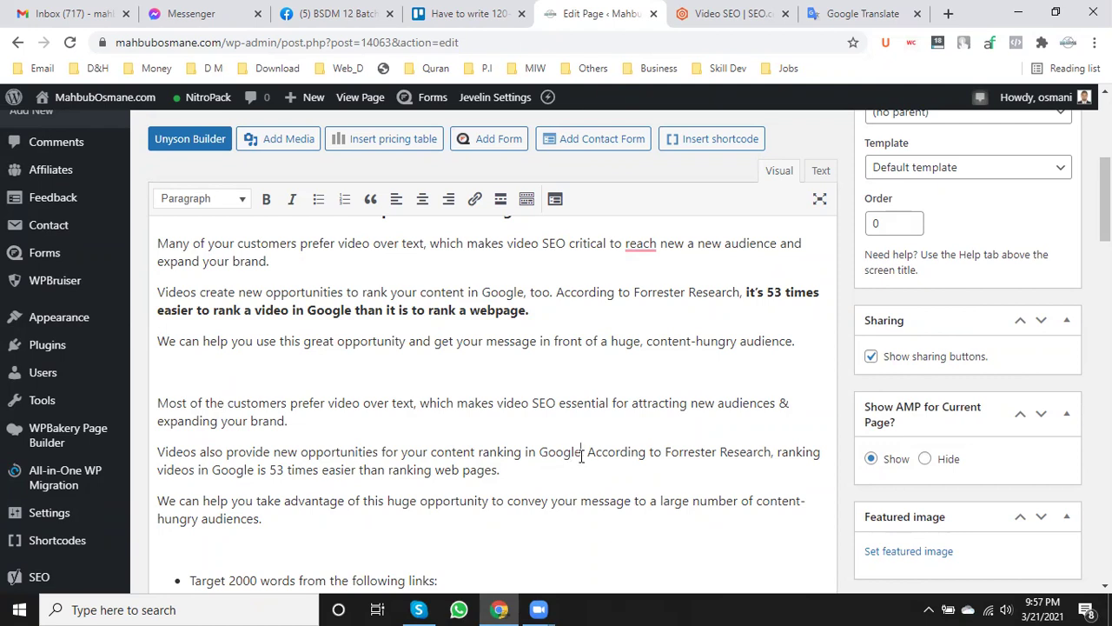
# - Replace "Google" after "content ranking in" in the second reworded paragraph with "Search Engine ( Google, Bing, Yahoo)"
pyautogui.press('BackSpace')
pyautogui.press('BackSpace')
pyautogui.press('BackSpace')
pyautogui.press('BackSpace')
pyautogui.press('BackSpace')
pyautogui.press('BackSpace')
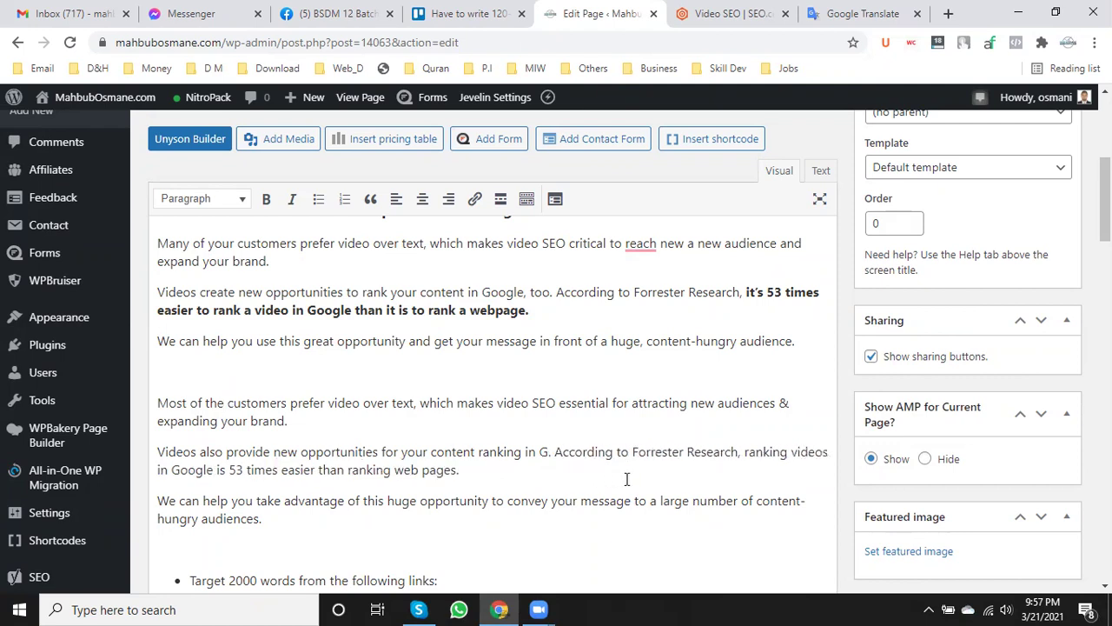
pyautogui.write('searc')
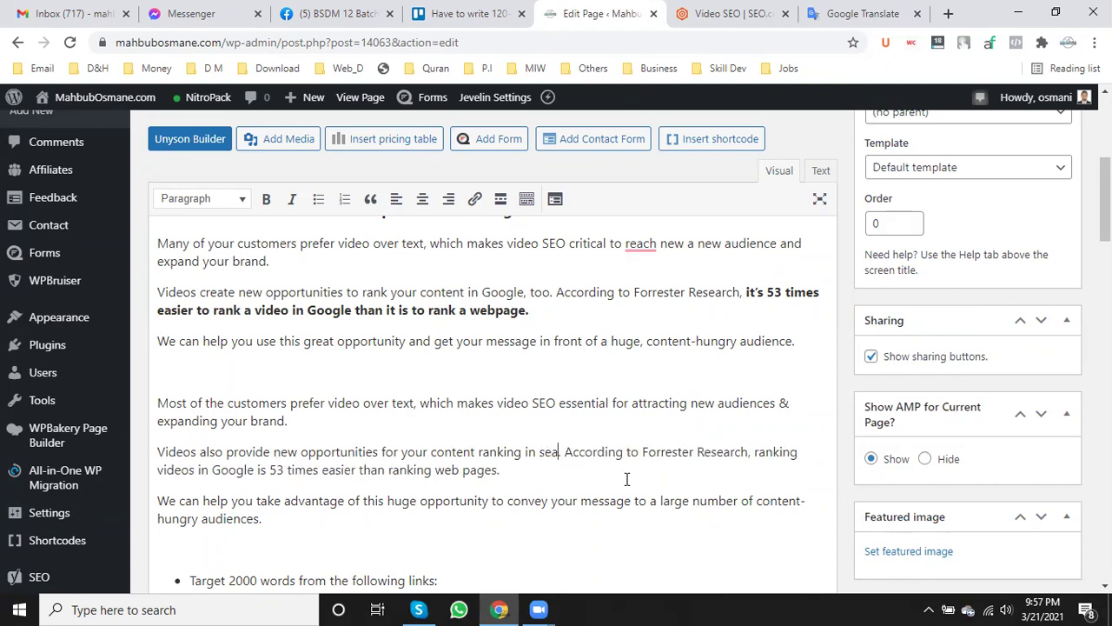
pyautogui.press('BackSpace')
pyautogui.press('BackSpace')
pyautogui.press('BackSpace')
pyautogui.press('BackSpace')
pyautogui.press('BackSpace')
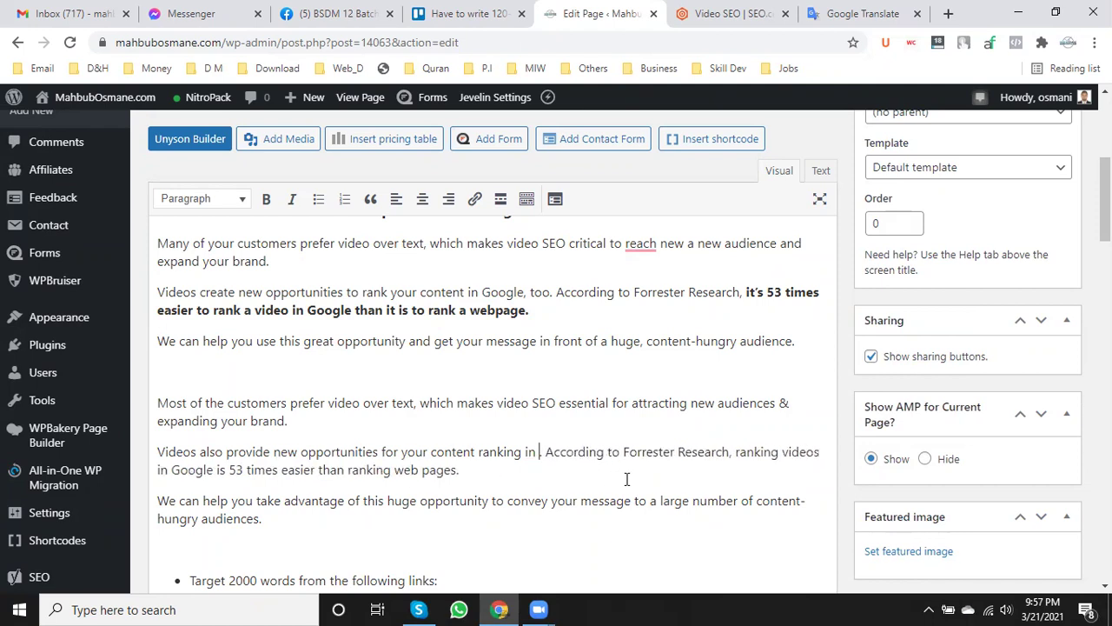
pyautogui.write('Searc')
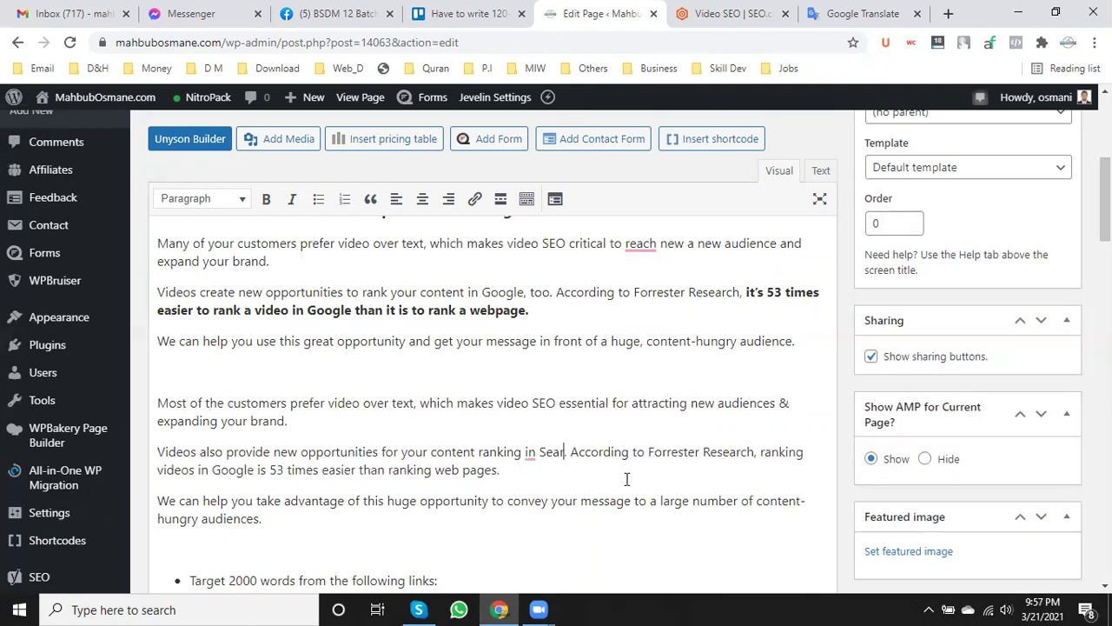
pyautogui.write('h Engine')
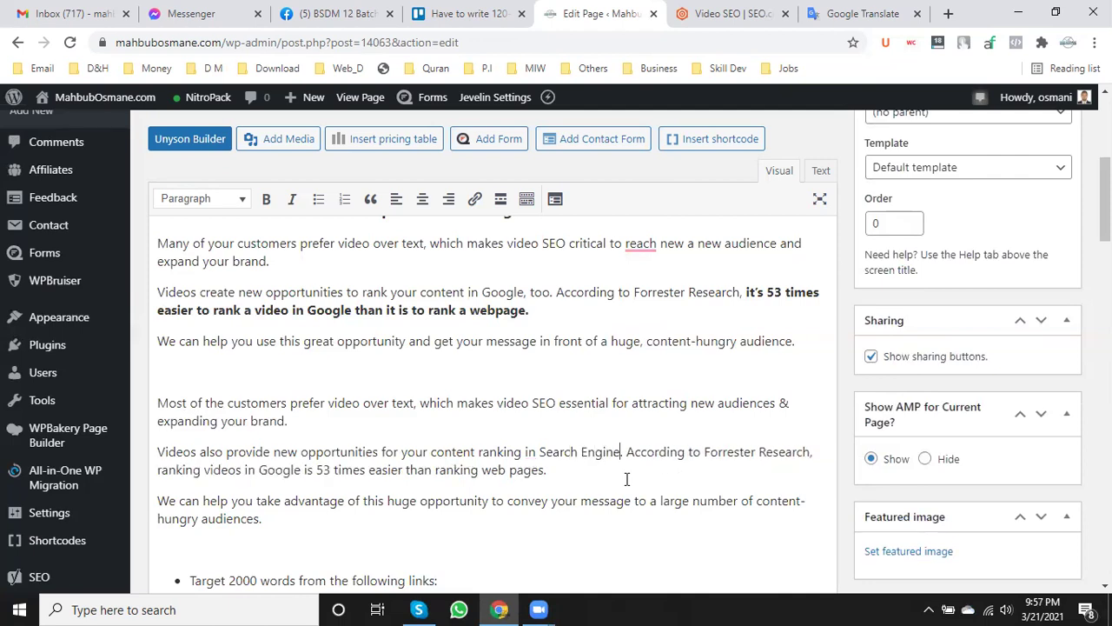
pyautogui.write(' ( G')
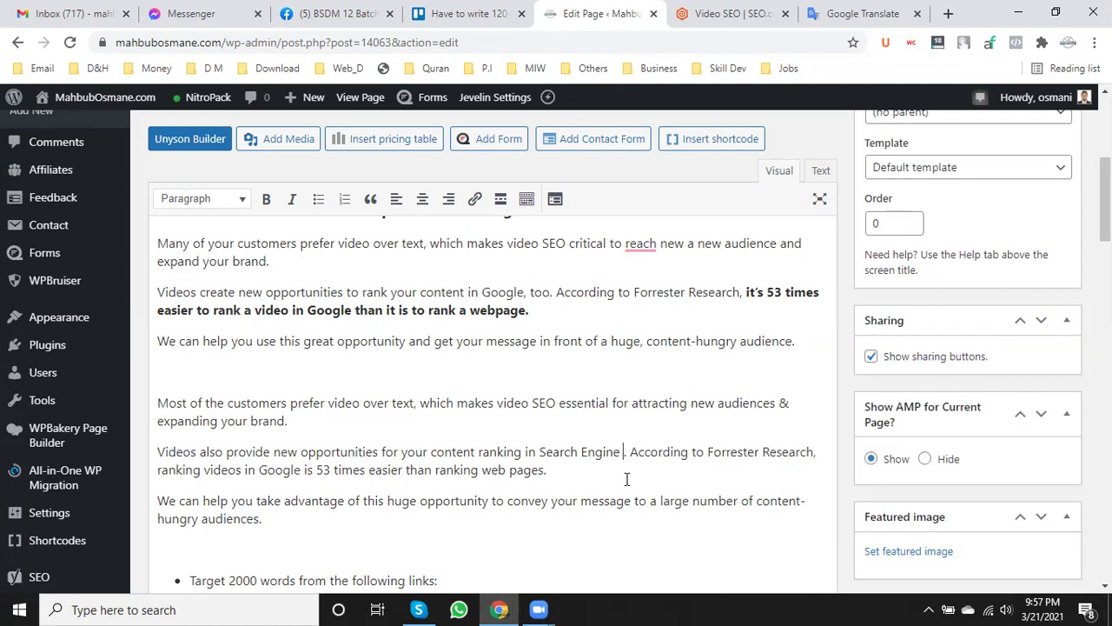
pyautogui.write('oogle')
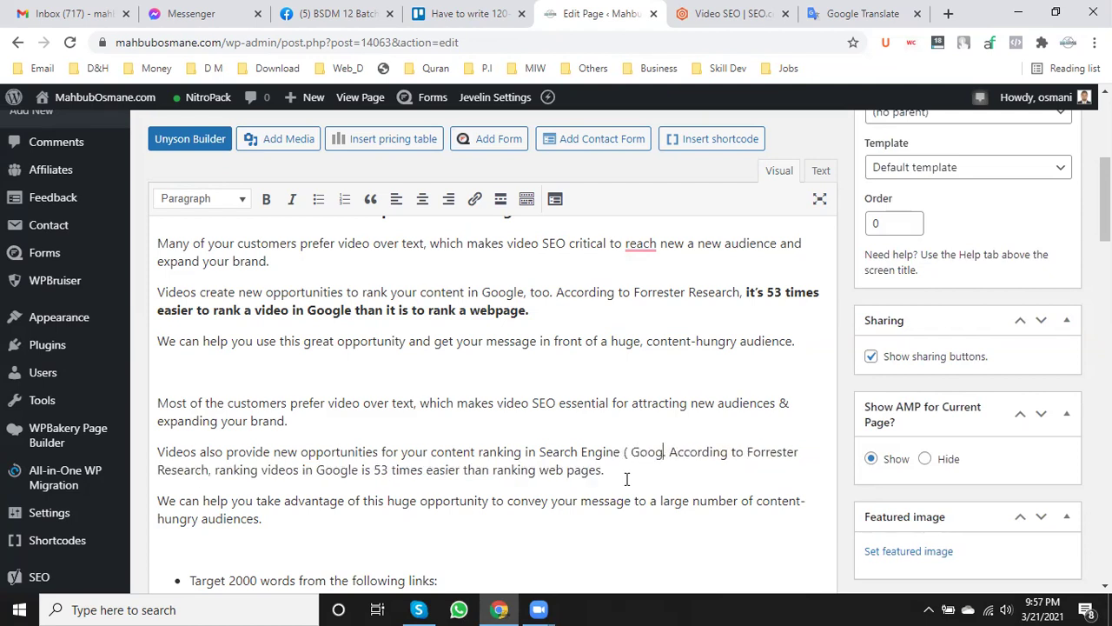
pyautogui.write(', Bing')
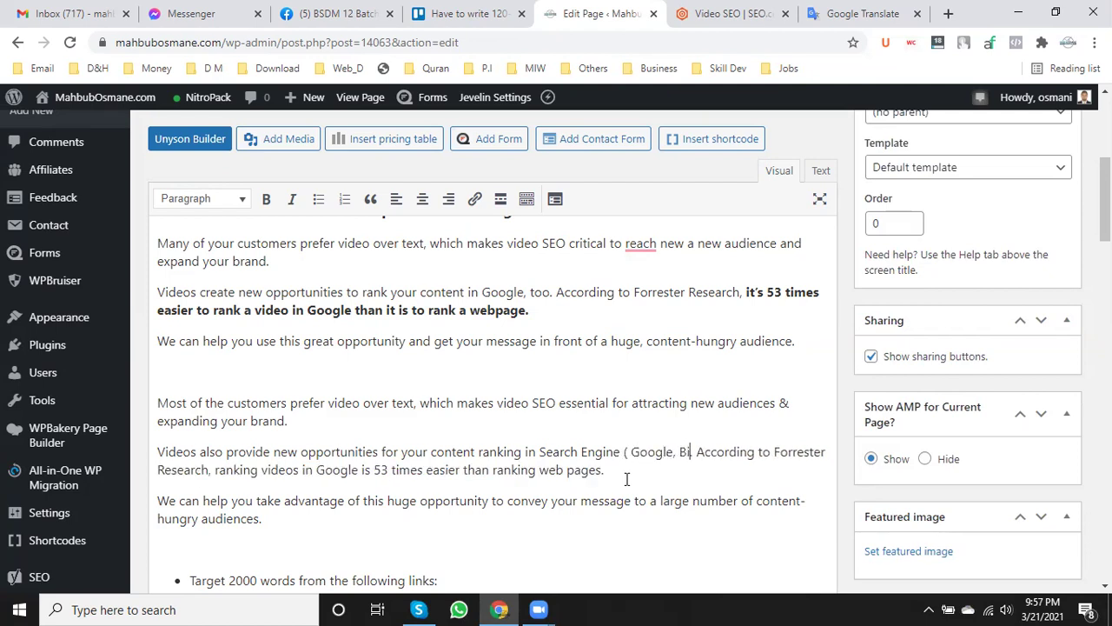
pyautogui.write(', Yaho')
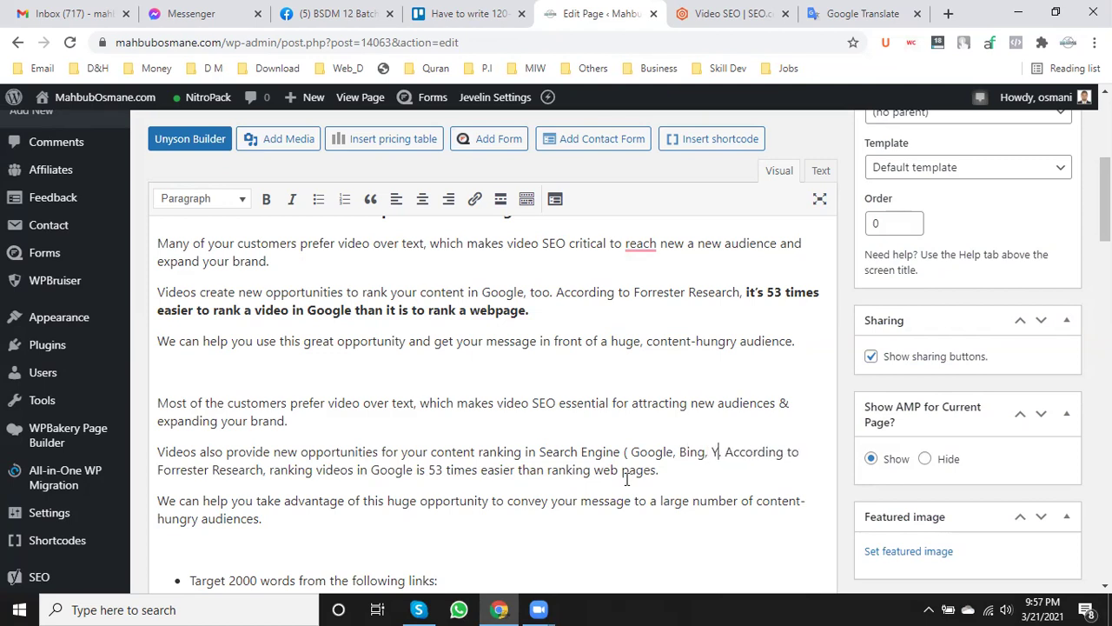
pyautogui.write('o).')
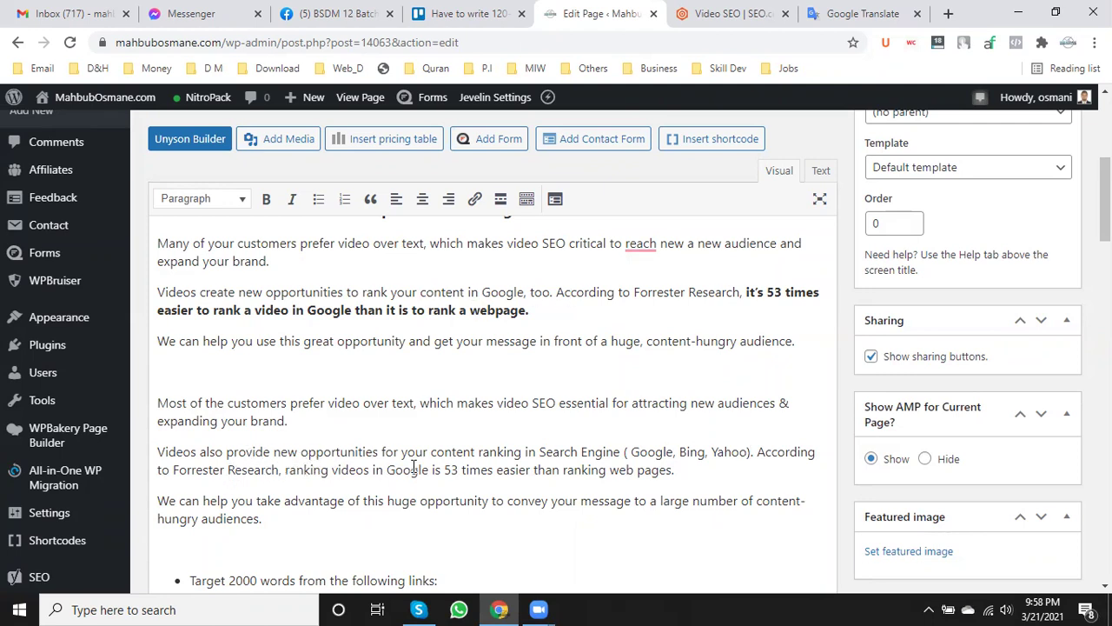
# - Make the phrase "ranking videos in Google is 53 times easier than ranking web pages" bold in the second reworded paragraph
pyautogui.scroll(-1, 624, 468)
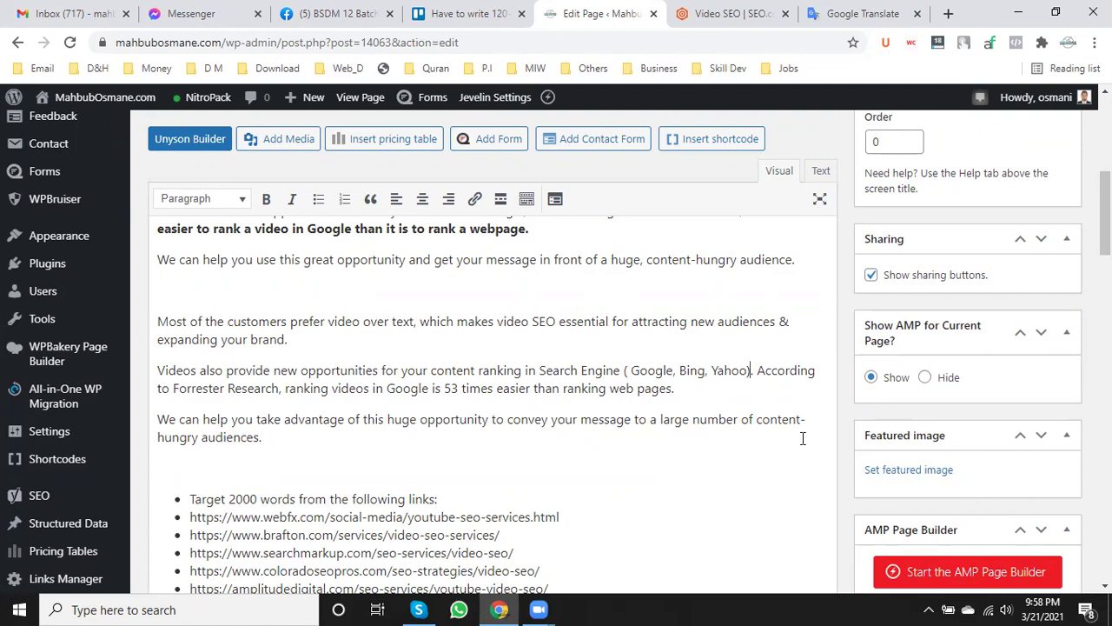
pyautogui.scroll(1, 802, 437)
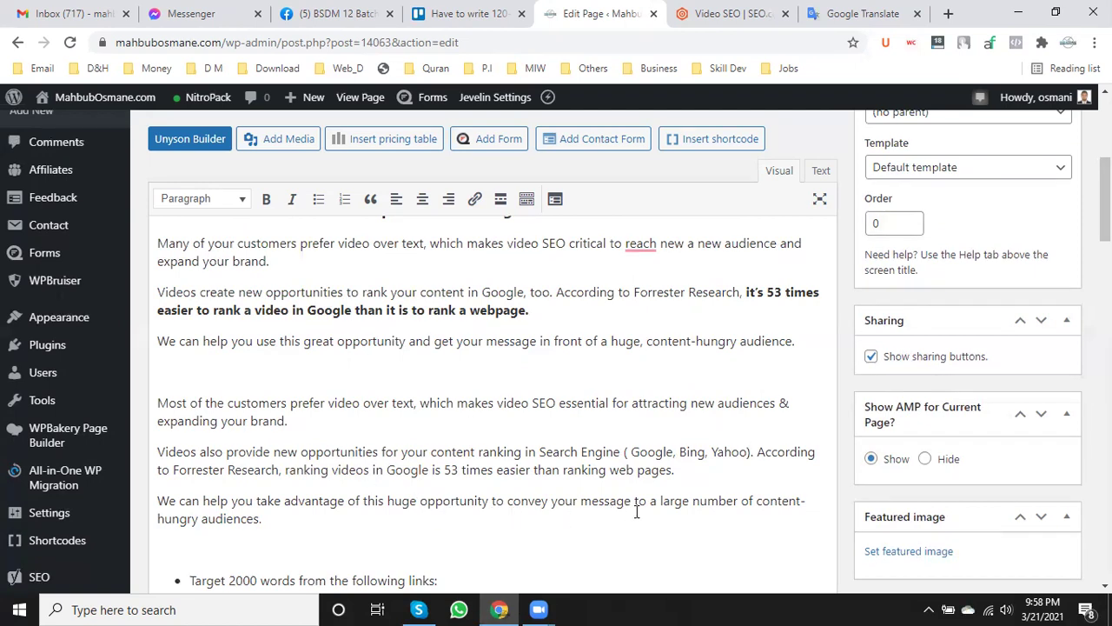
pyautogui.scroll(2, 509, 382)
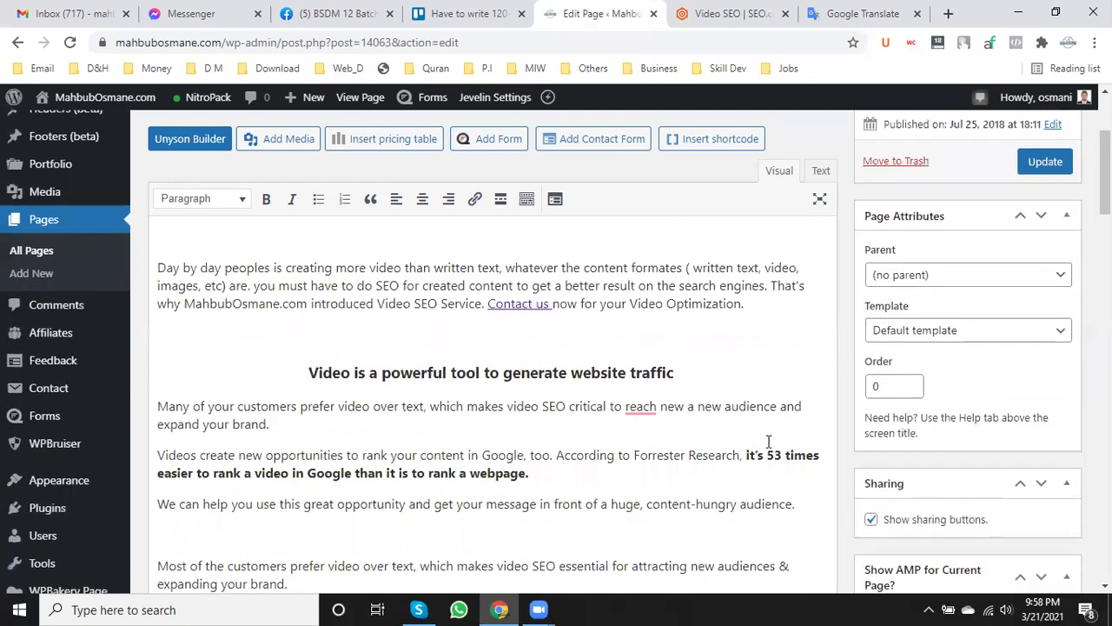
pyautogui.moveTo(794, 504); pyautogui.dragTo(379, 449)
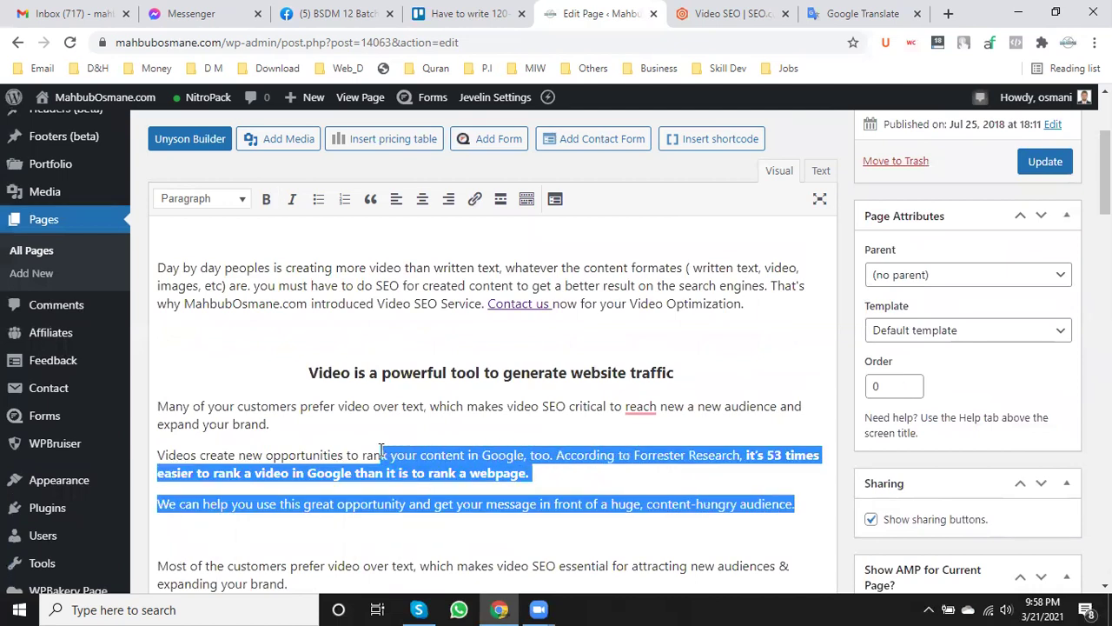
pyautogui.click(379, 449)
pyautogui.scroll(-2, 380, 450)
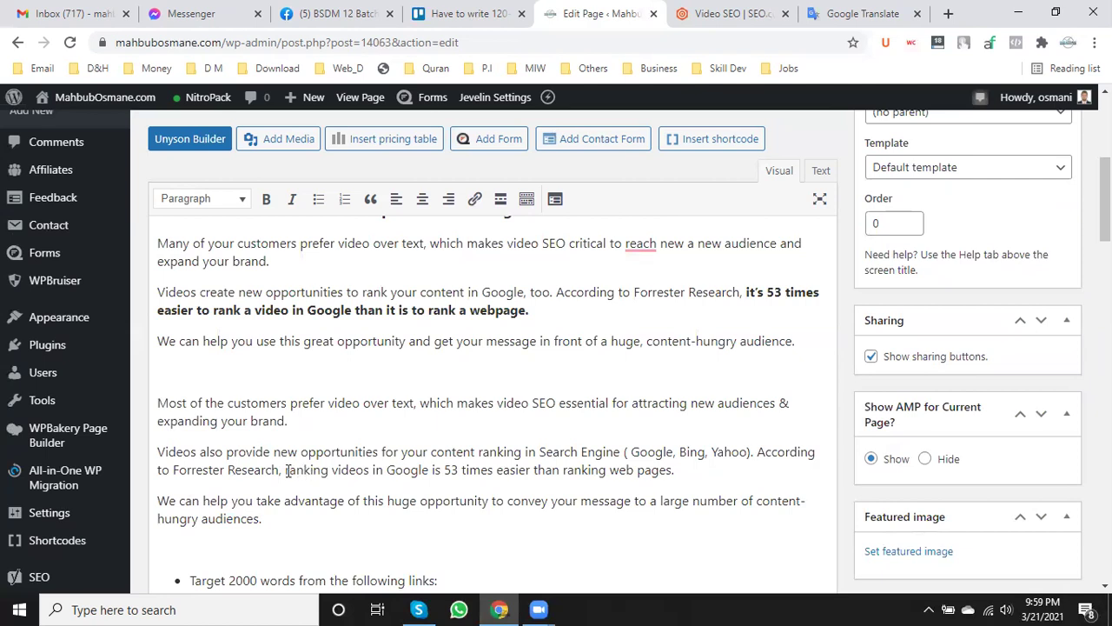
pyautogui.moveTo(286, 470); pyautogui.dragTo(675, 471)
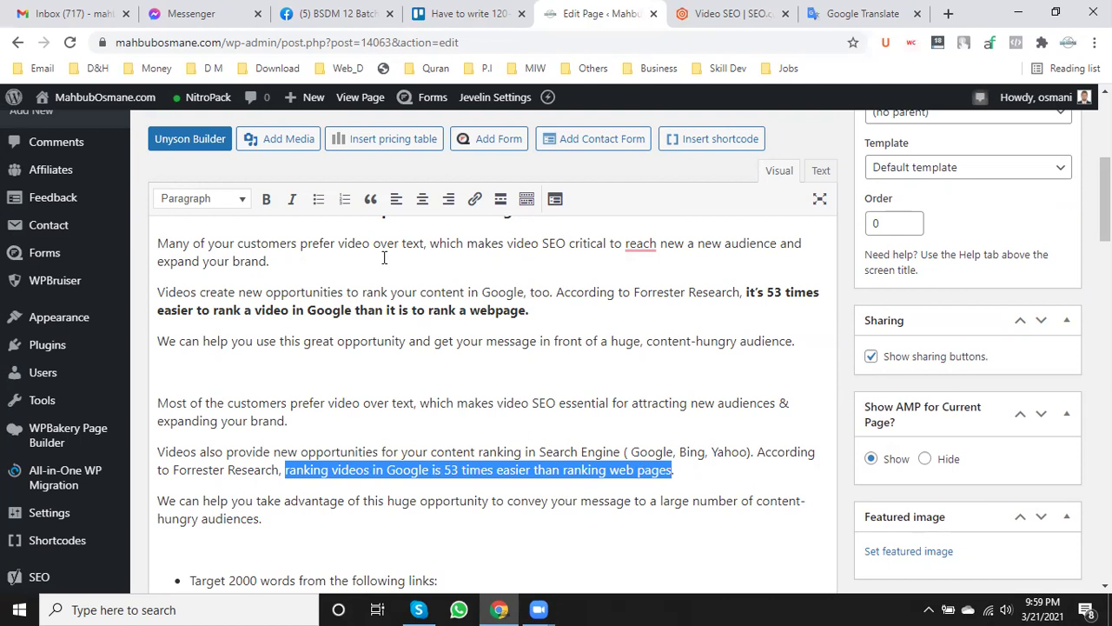
pyautogui.click(267, 202)
pyautogui.click(369, 339)
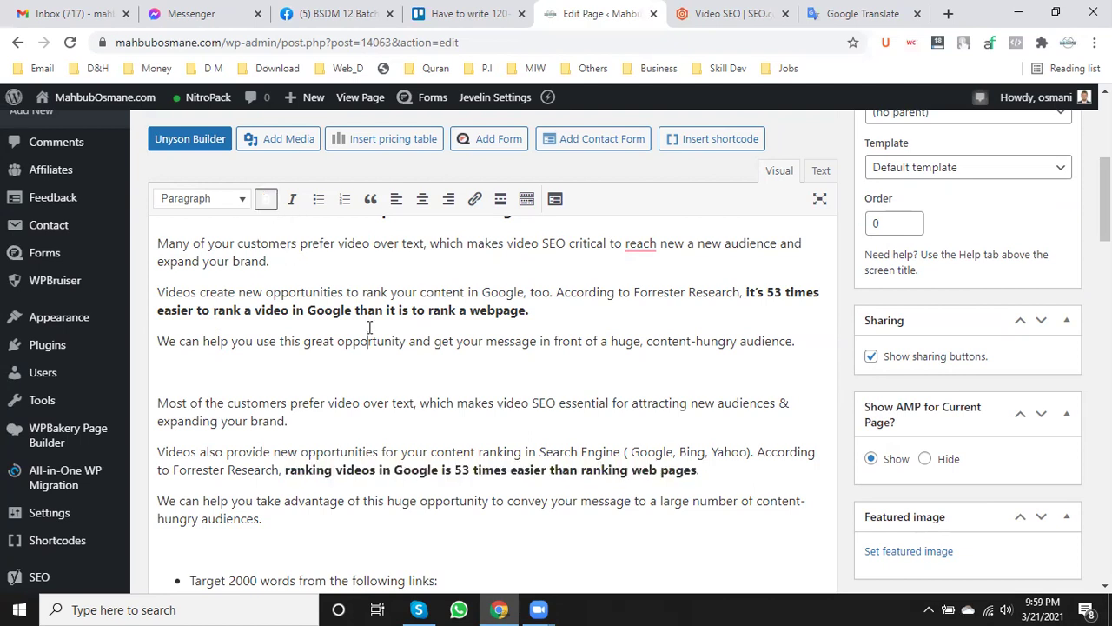
# - Delete the three original SEO.com paragraphs below the heading "Video is a powerful tool to generate website traffic", including the leftover empty line
pyautogui.moveTo(809, 345); pyautogui.dragTo(156, 247)
pyautogui.scroll(1, 280, 302)
pyautogui.scroll(1, 280, 302)
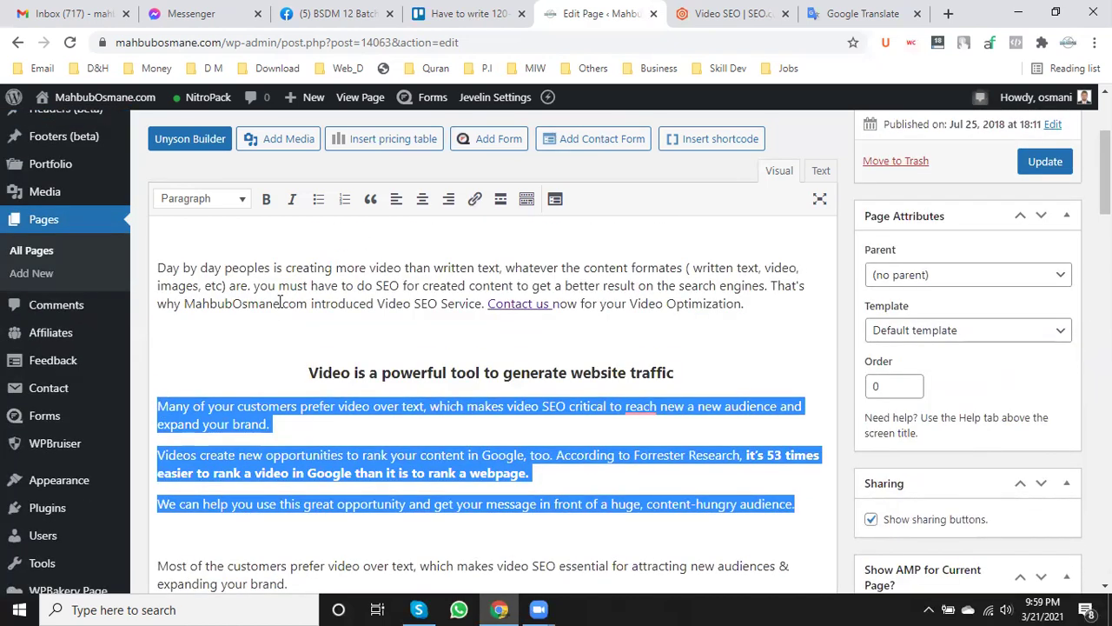
pyautogui.press('Delete')
pyautogui.press('BackSpace')
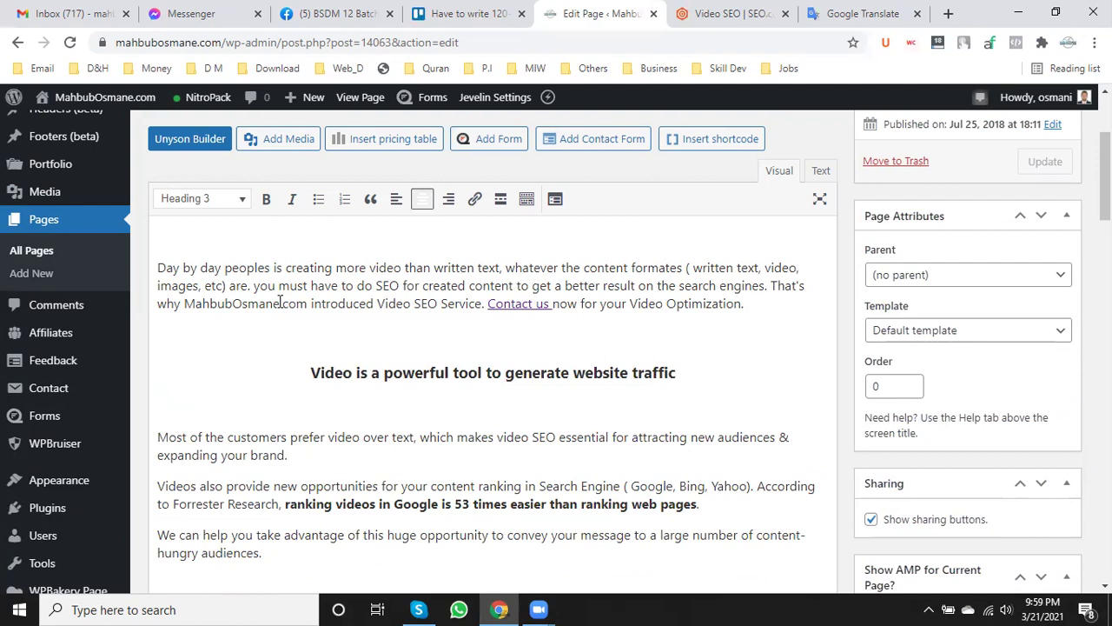
pyautogui.scroll(-2, 321, 300)
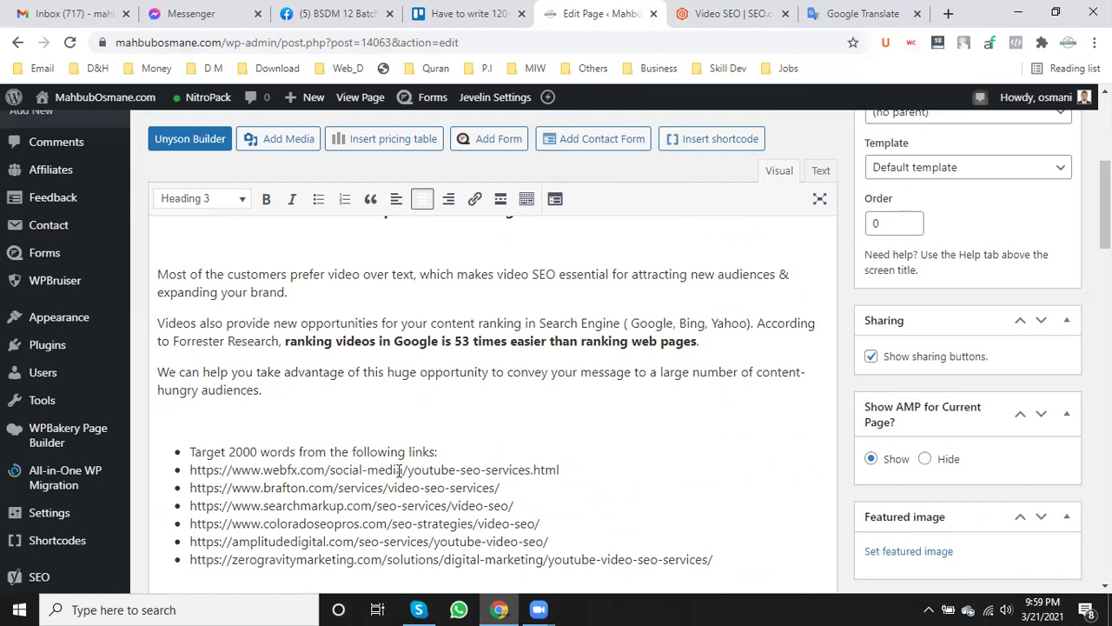
# - Switch to the SEO.com page and copy the heading "How to Make Video SEO a Part of Your Marketing Strategy"
pyautogui.click(730, 13)
pyautogui.scroll(-4, 622, 395)
pyautogui.scroll(-2, 622, 396)
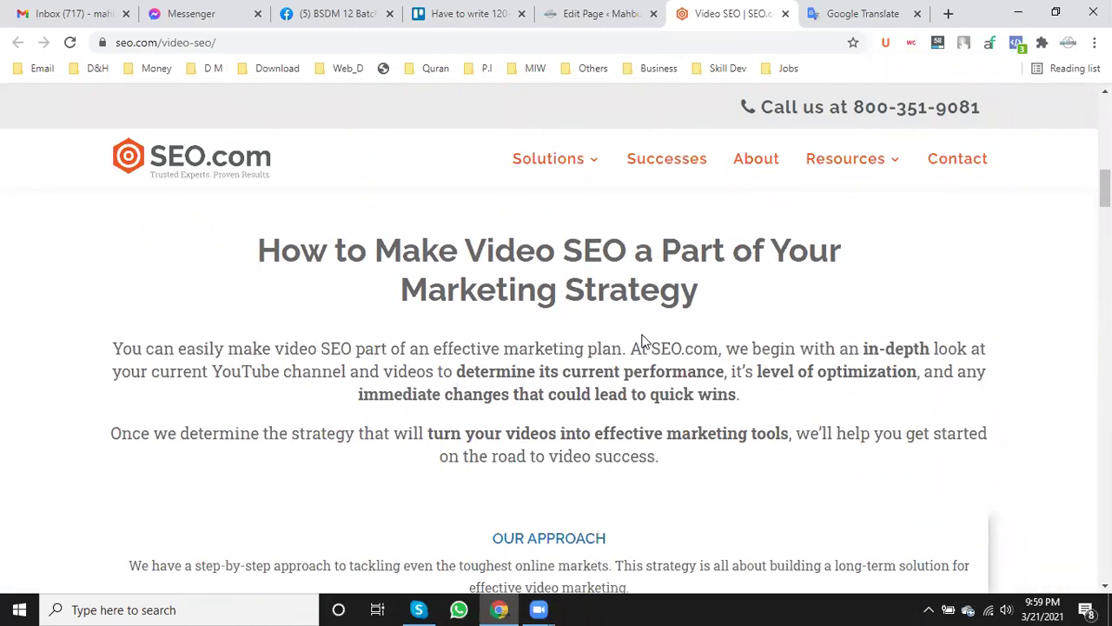
pyautogui.moveTo(718, 298); pyautogui.dragTo(248, 235)
pyautogui.rightClick(406, 264)
pyautogui.click(406, 267)
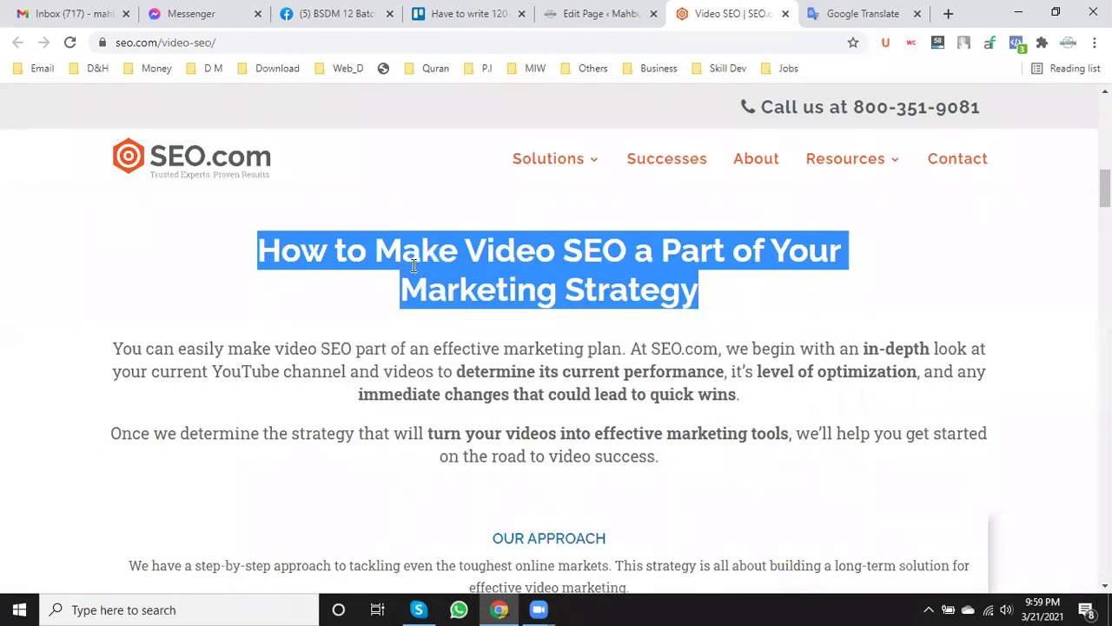
# - In Google Translate, replace the source text with the copied heading, translate it into Chinese (Simplified) and copy the translation
pyautogui.click(856, 13)
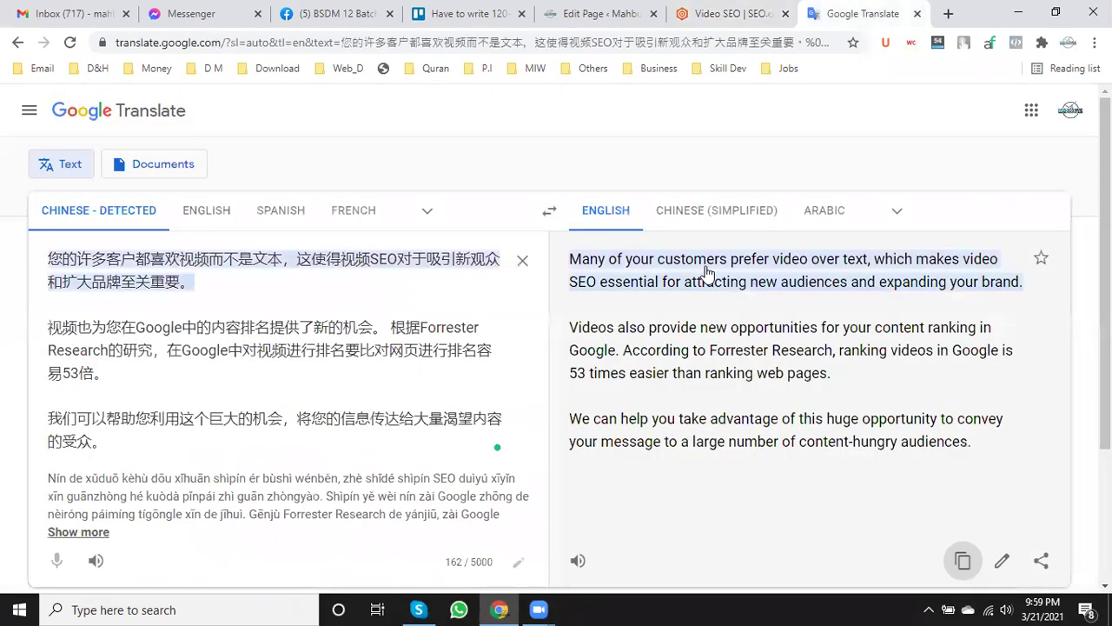
pyautogui.click(522, 261)
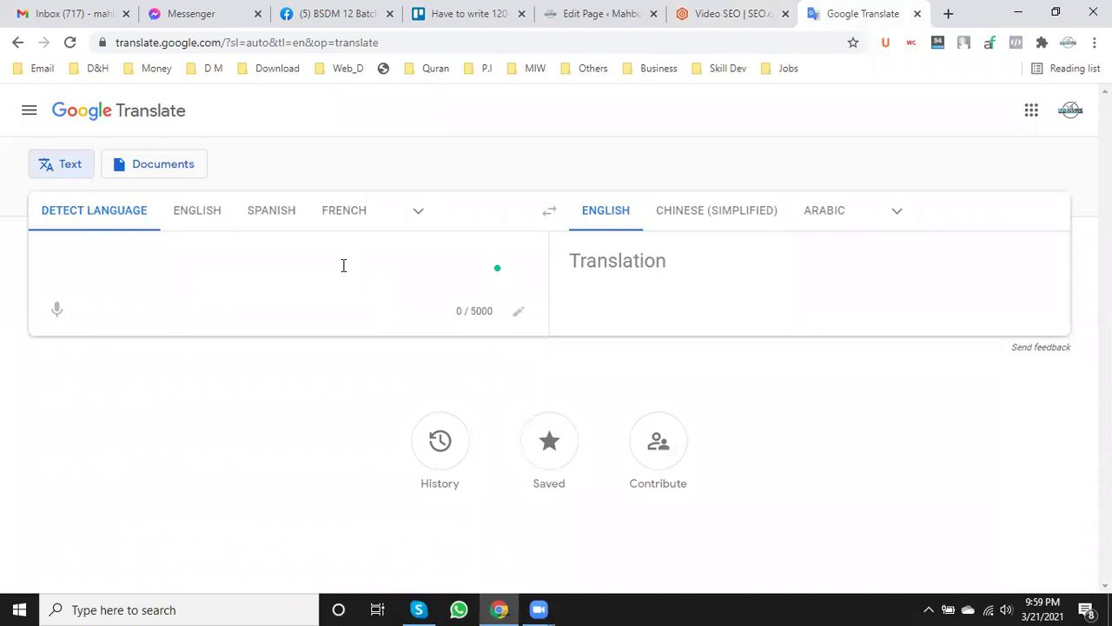
pyautogui.hotkey('ctrl', 'v')
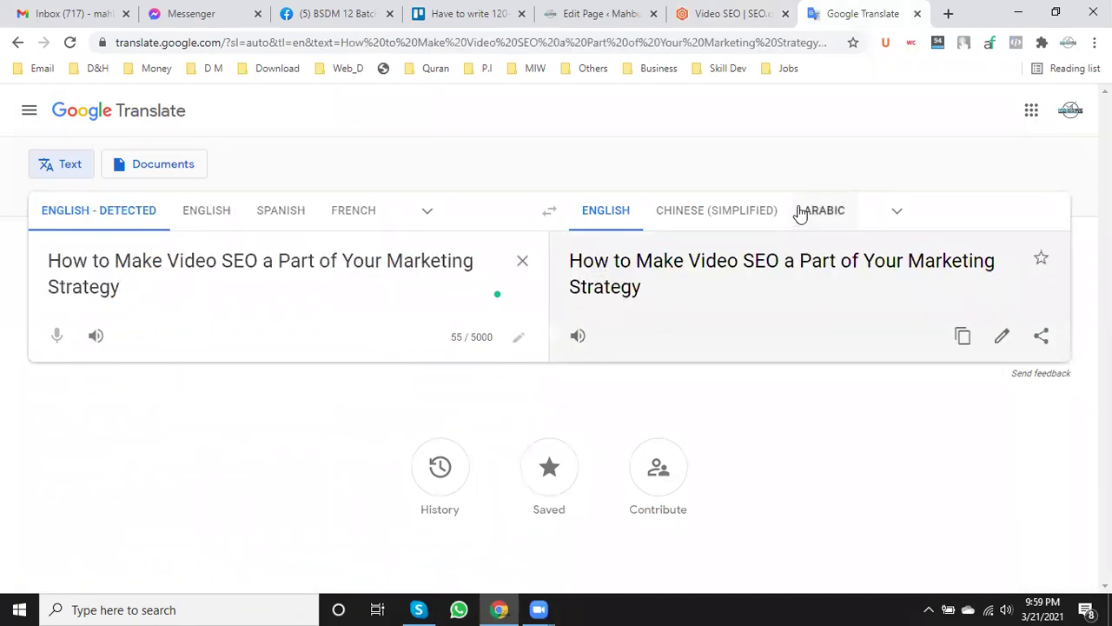
pyautogui.click(717, 210)
pyautogui.click(963, 335)
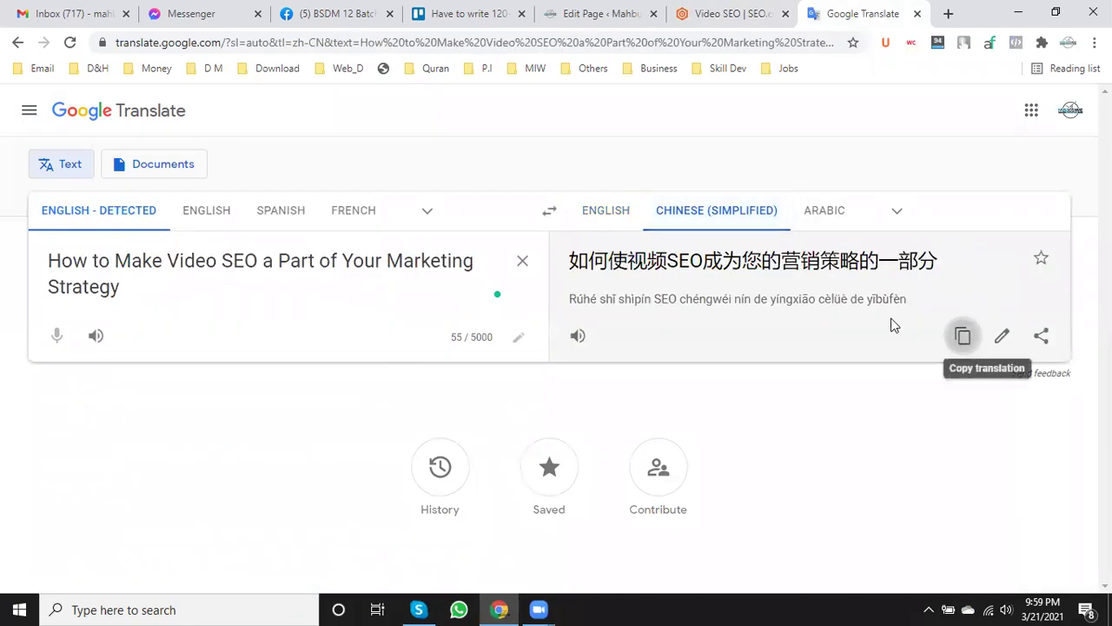
# - Replace the source text with the copied Chinese heading, translate it into English and copy the reworded translation
pyautogui.click(608, 215)
pyautogui.click(524, 262)
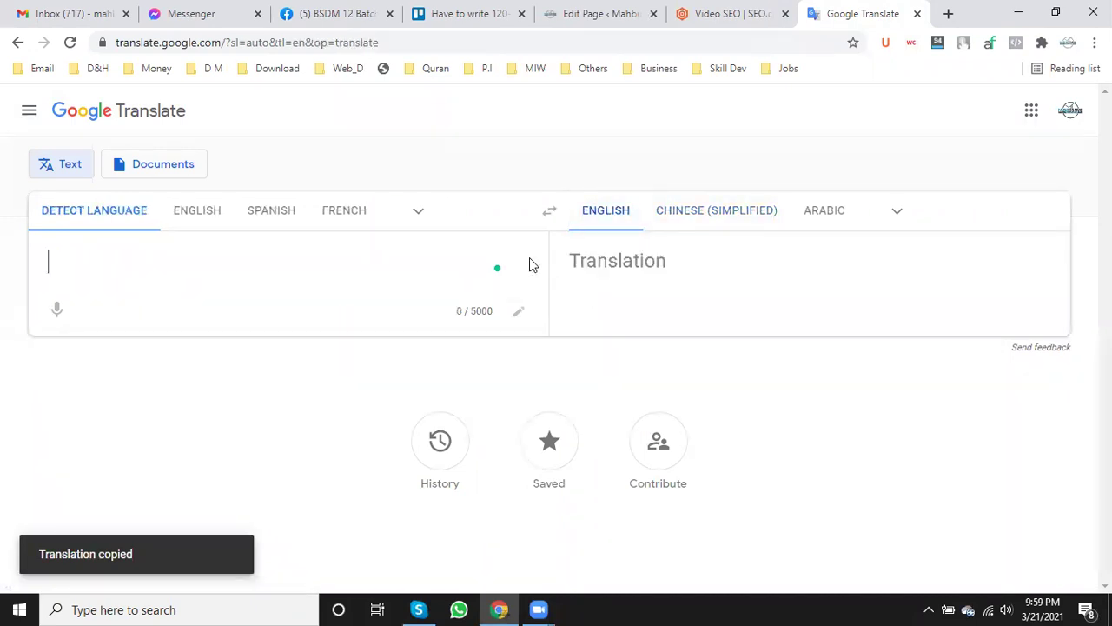
pyautogui.hotkey('ctrl', 'v')
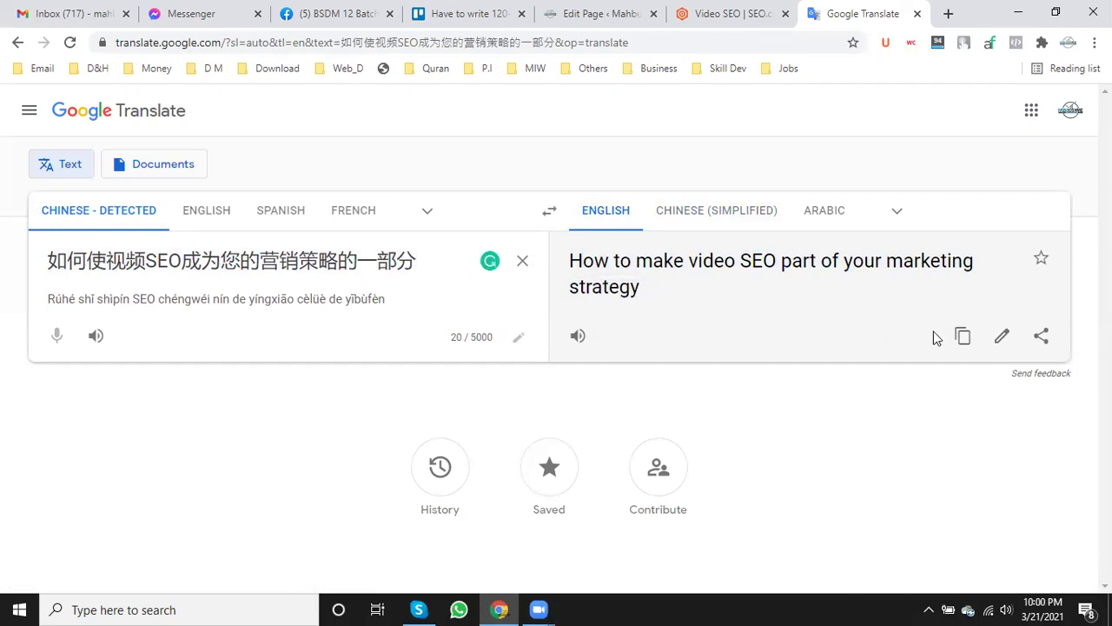
pyautogui.click(963, 337)
# - Switch to the WordPress page editor and paste the reworded heading on a new line below the paragraph ending "content-hungry audiences"
pyautogui.click(730, 13)
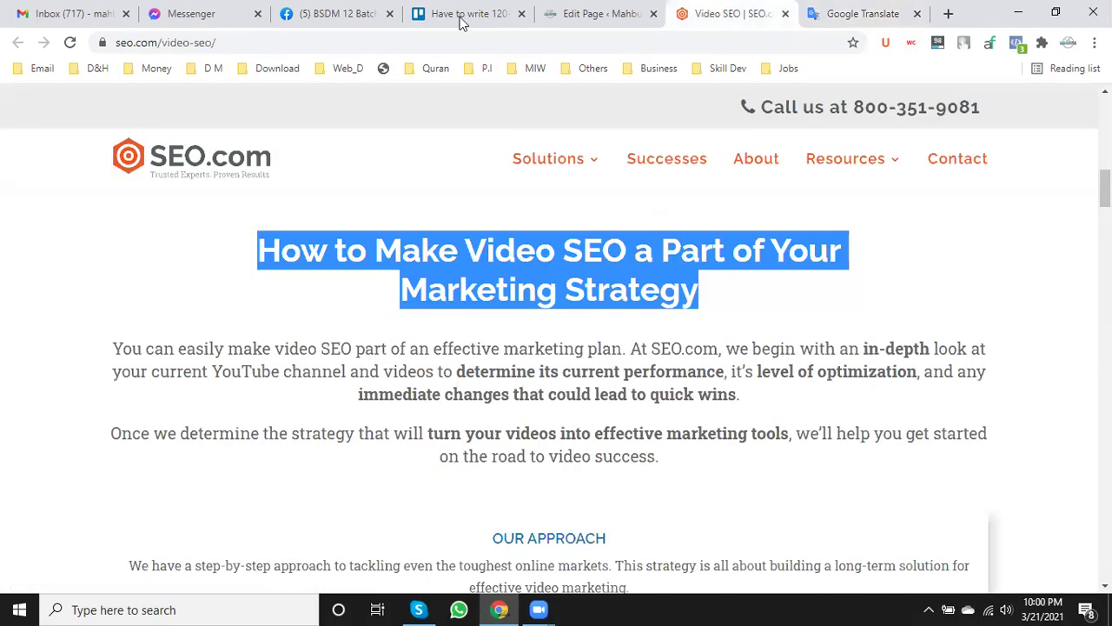
pyautogui.click(604, 13)
pyautogui.scroll(-2, 348, 322)
pyautogui.click(339, 314)
pyautogui.press('Return')
pyautogui.press('Return')
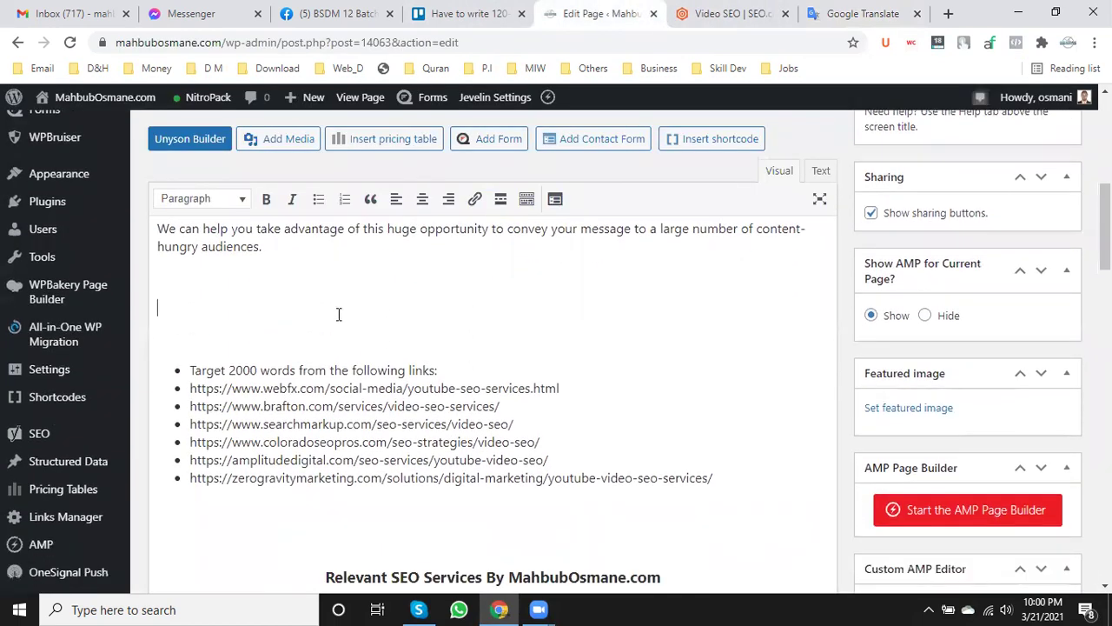
pyautogui.hotkey('ctrl', 'v')
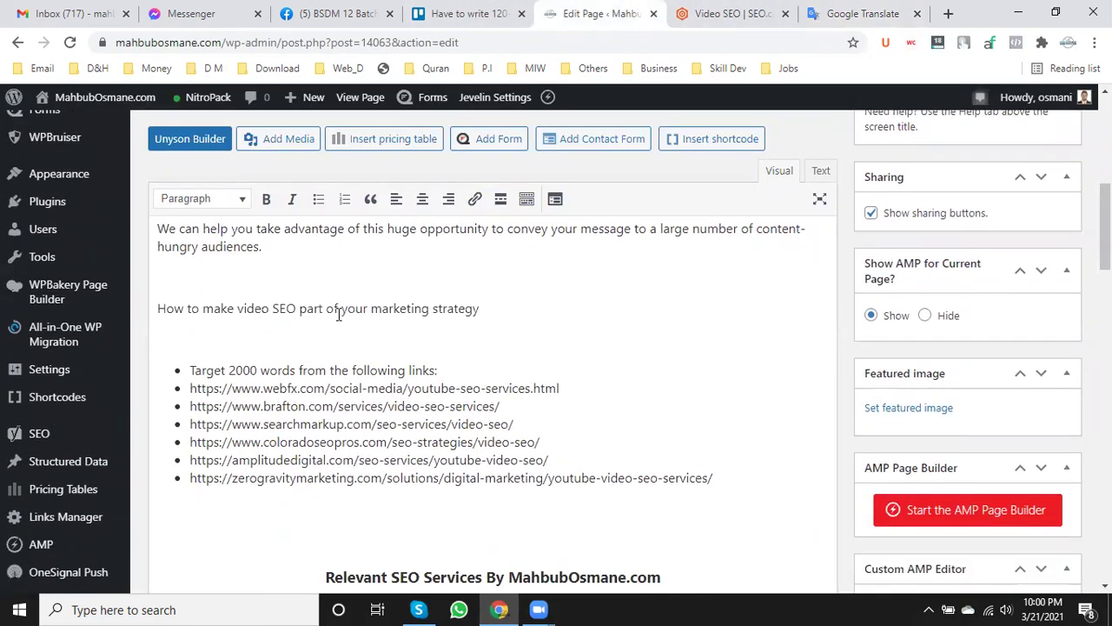
# - Centre the pasted line "How to make video SEO part of your marketing strategy" and format it as Heading 3
pyautogui.click(424, 200)
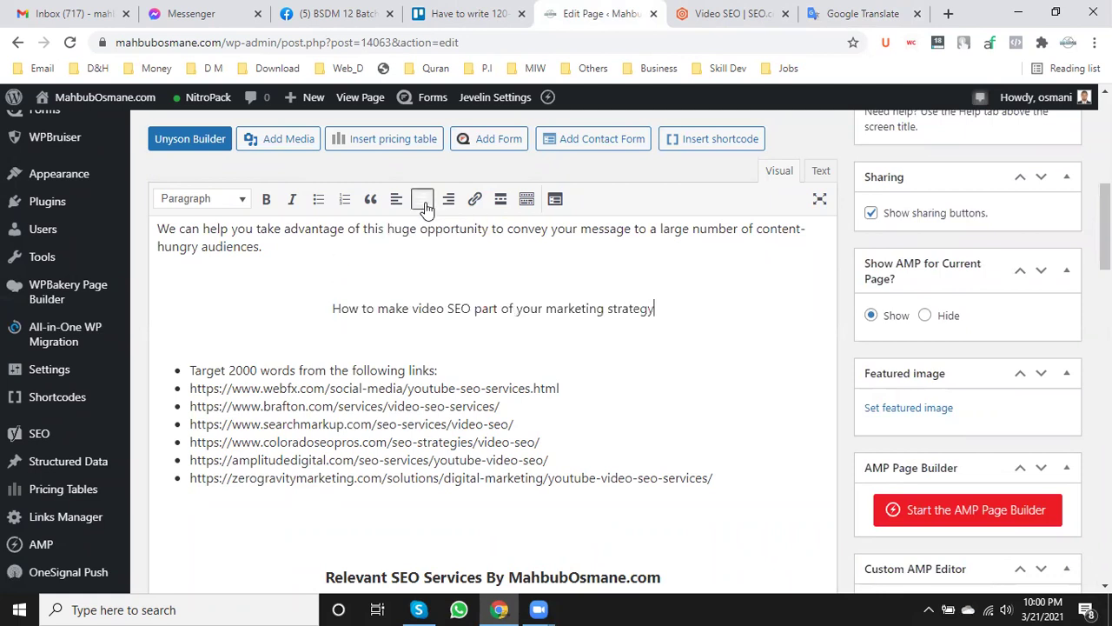
pyautogui.click(208, 199)
pyautogui.click(242, 319)
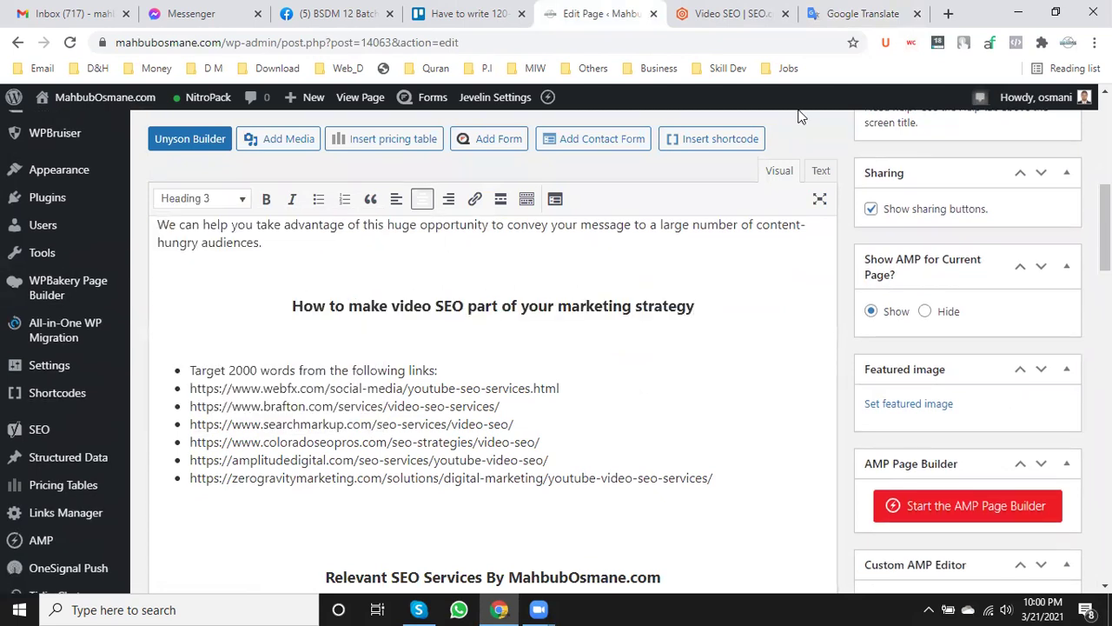
# - Copy the original heading from the SEO.com page and paste it in the WordPress editor directly above the reworded heading
pyautogui.click(713, 14)
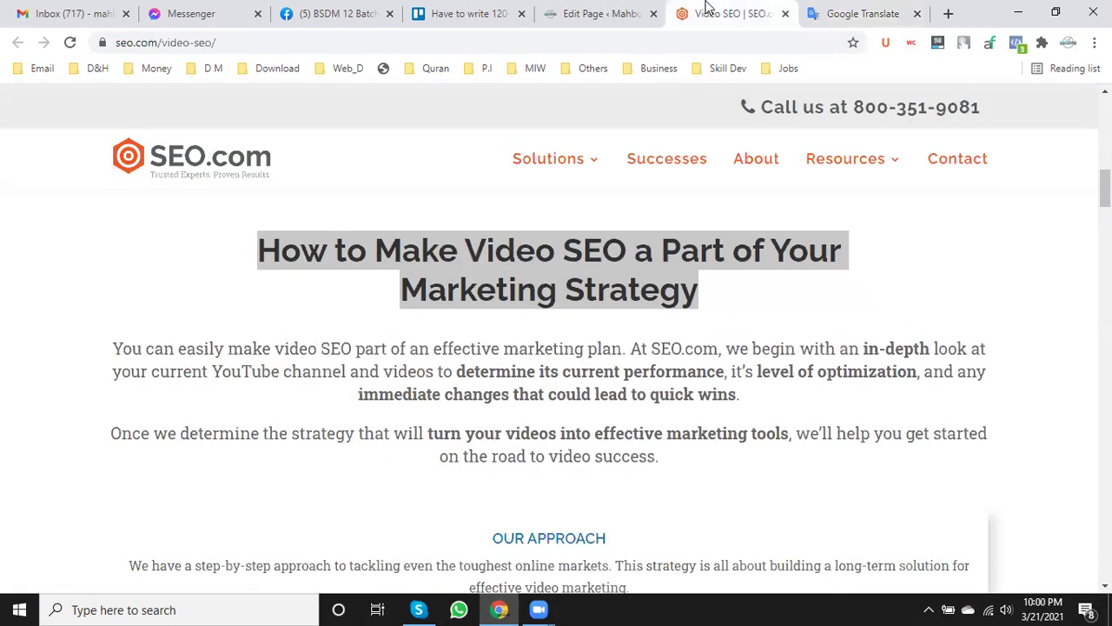
pyautogui.rightClick(554, 254)
pyautogui.click(595, 264)
pyautogui.click(598, 14)
pyautogui.click(393, 271)
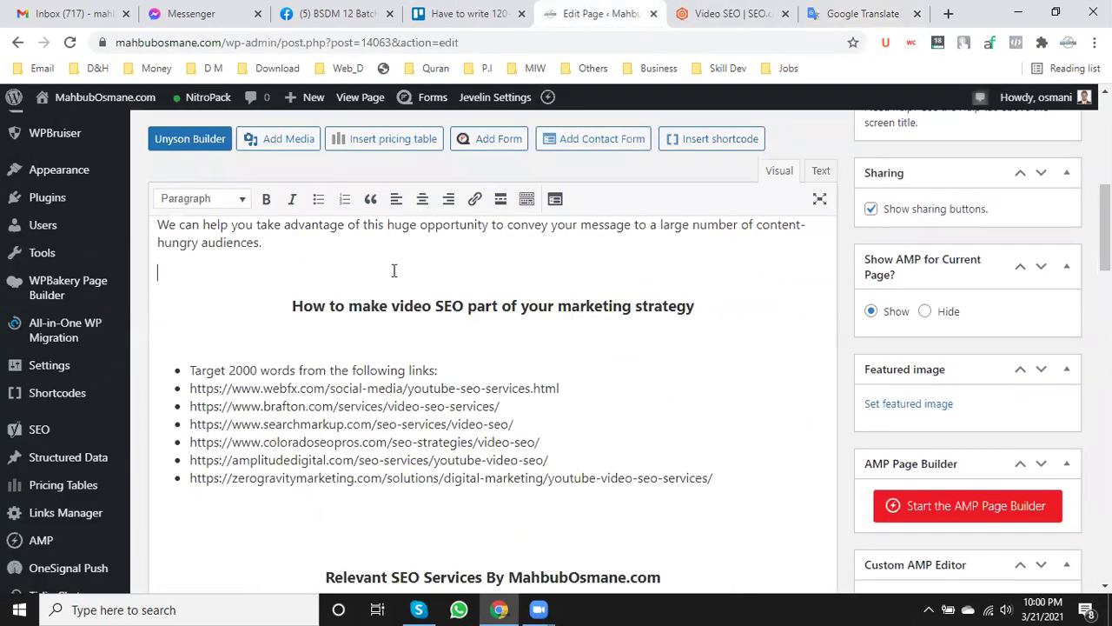
pyautogui.hotkey('ctrl', 'v')
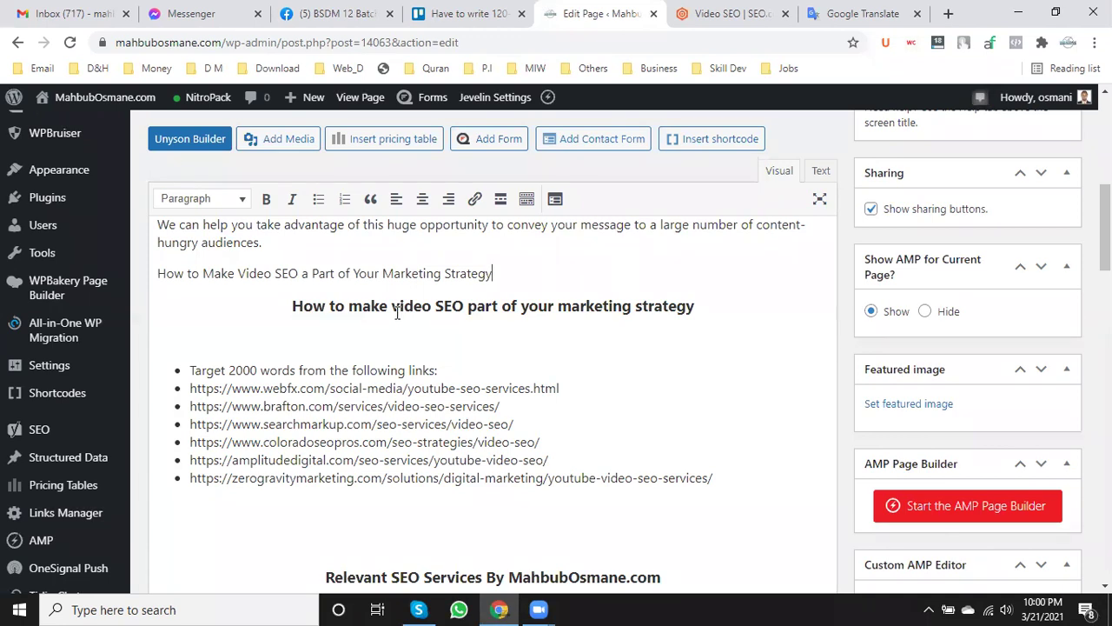
# - Remove "How to make" from the start of the reworded heading and capitalise "Video"
pyautogui.click(397, 311)
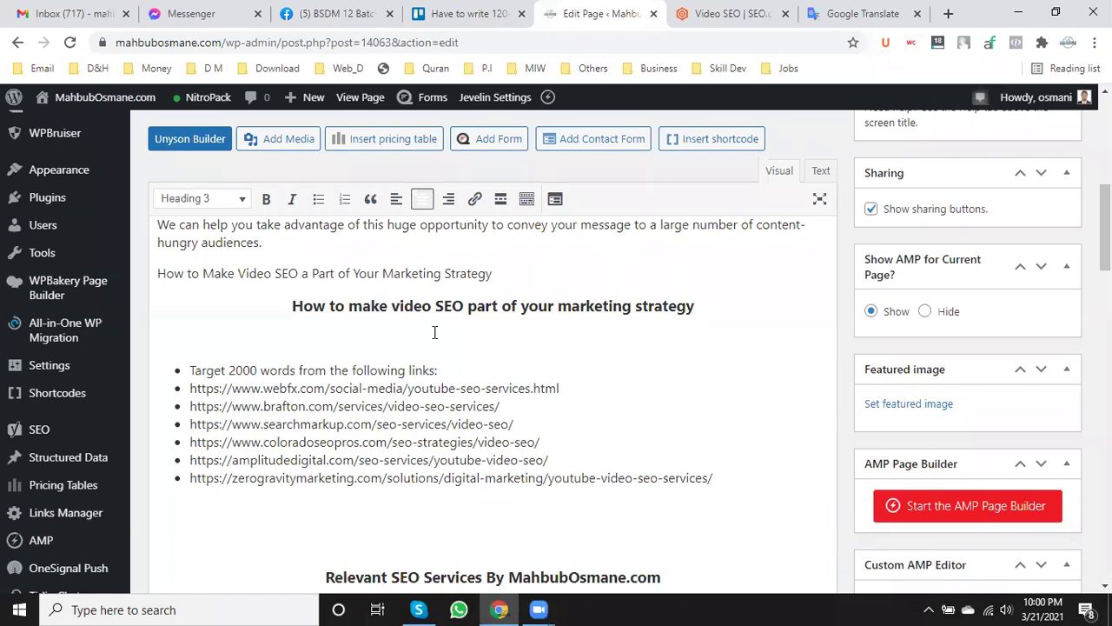
pyautogui.write('\\')
pyautogui.press('BackSpace')
pyautogui.press('BackSpace')
pyautogui.press('BackSpace')
pyautogui.press('BackSpace')
pyautogui.press('BackSpace')
pyautogui.press('BackSpace')
pyautogui.press('BackSpace')
pyautogui.press('BackSpace')
pyautogui.press('BackSpace')
pyautogui.press('BackSpace')
pyautogui.press('BackSpace')
pyautogui.press('BackSpace')
pyautogui.press('BackSpace')
pyautogui.press('BackSpace')
pyautogui.write('V')
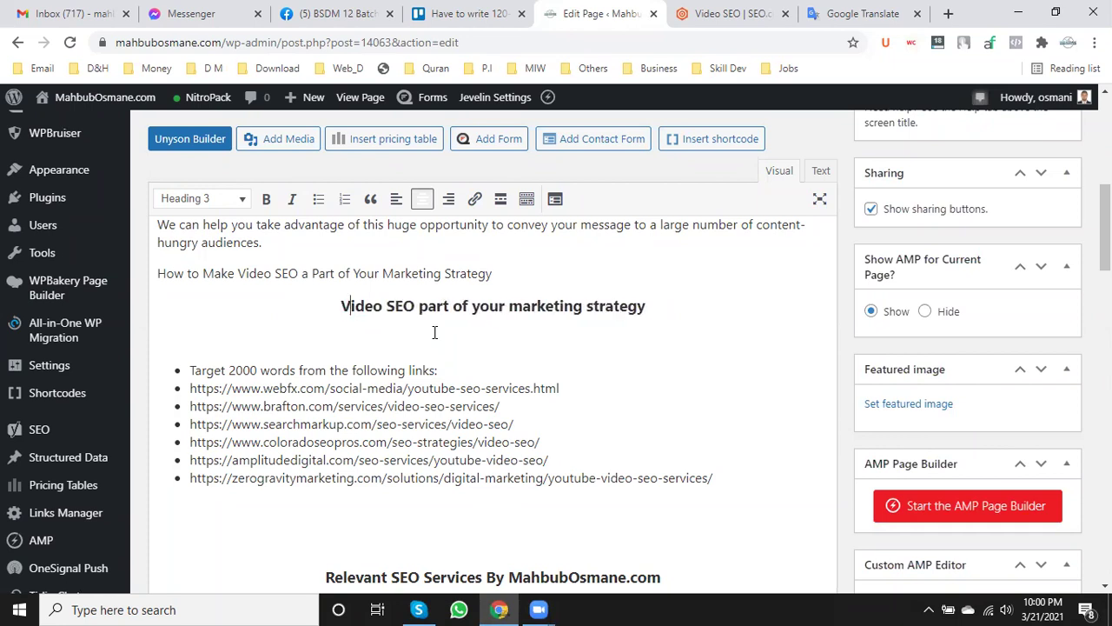
# - Insert "should be" after "Video SEO" so the heading reads "Video SEO should be part of your marketing strategy"
pyautogui.press('Right')
pyautogui.press('Right')
pyautogui.press('Right')
pyautogui.press('Right')
pyautogui.press('Right')
pyautogui.press('Right')
pyautogui.press('Right')
pyautogui.press('Right')
pyautogui.write('should be')
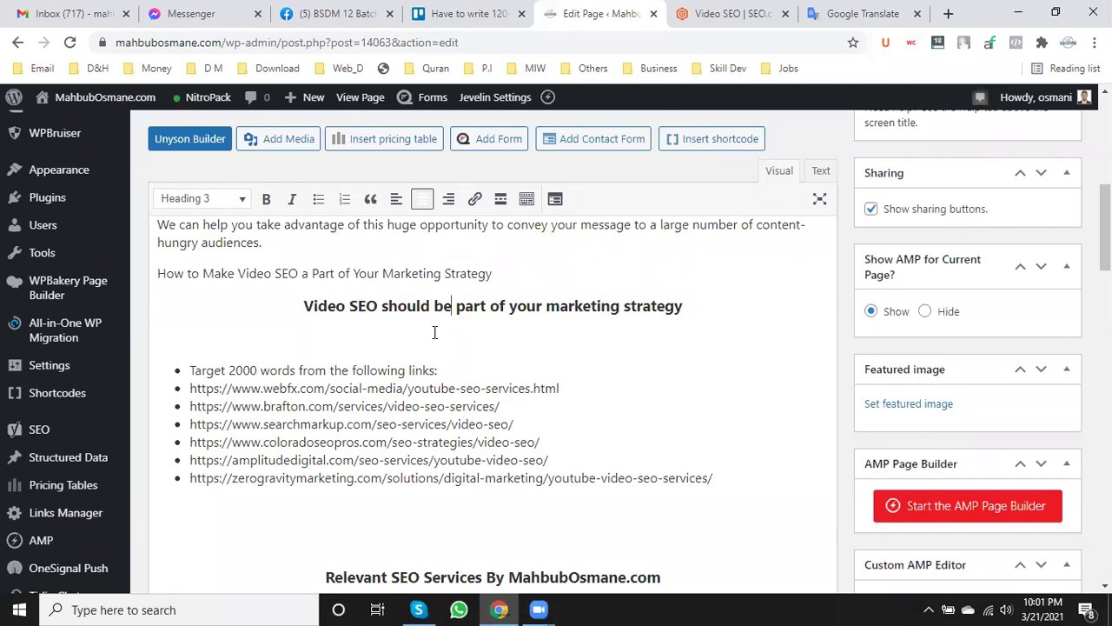
# - Delete the original SEO.com heading text from the line above the reworded heading
pyautogui.moveTo(531, 273); pyautogui.dragTo(220, 273)
pyautogui.click(158, 276)
pyautogui.tripleClick(160, 276)
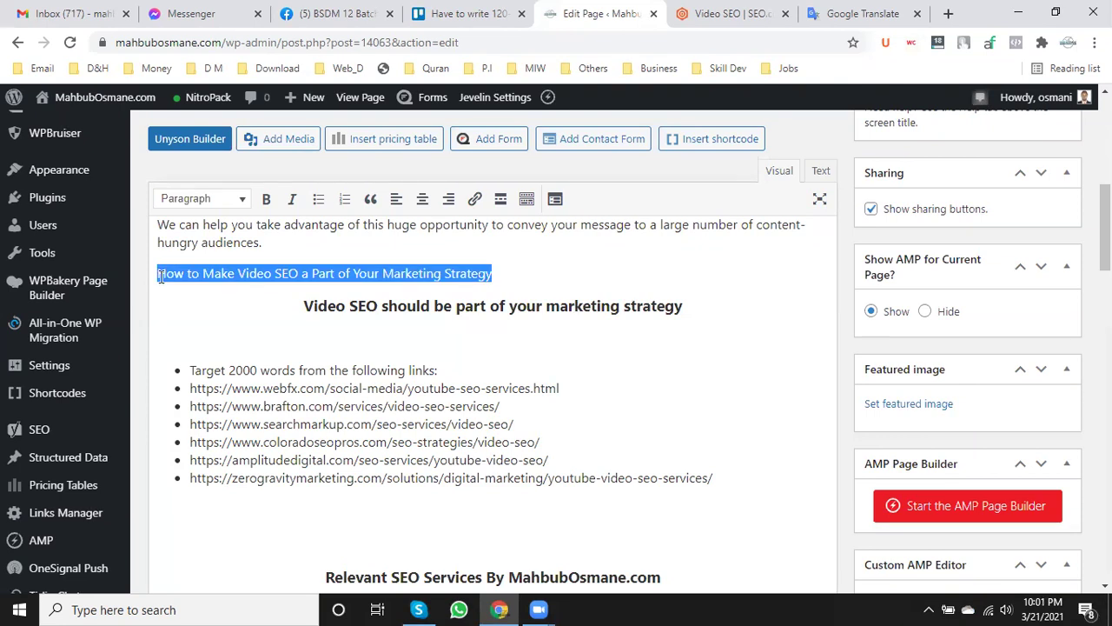
pyautogui.press('BackSpace')
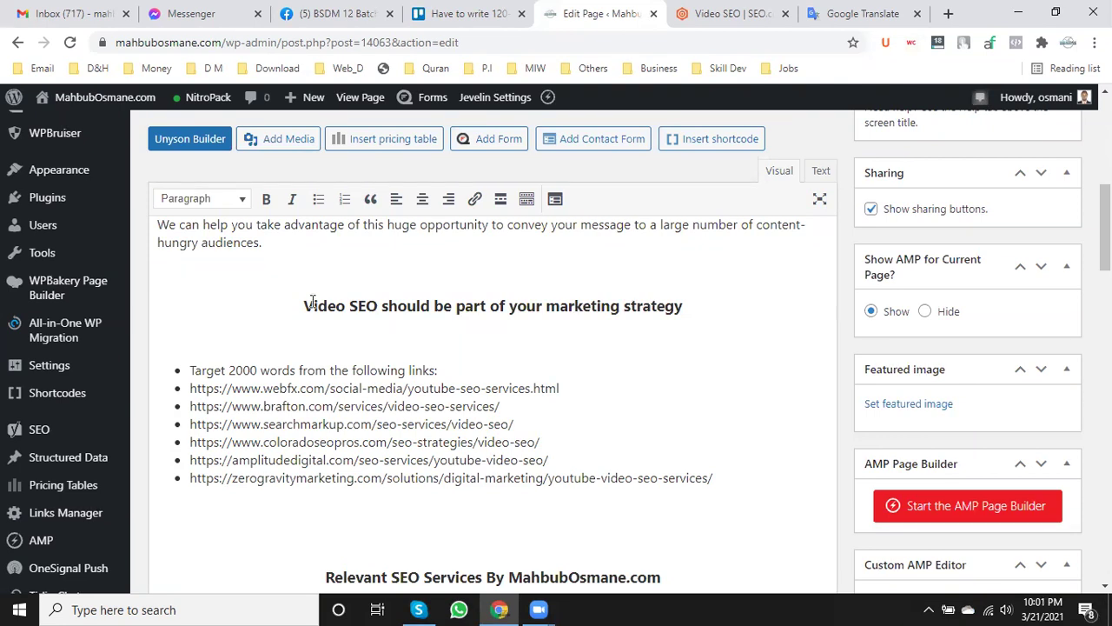
# - Switch to the SEO.com page and copy the two paragraphs under "How to Make Video SEO a Part of Your Marketing Strategy"
pyautogui.click(715, 13)
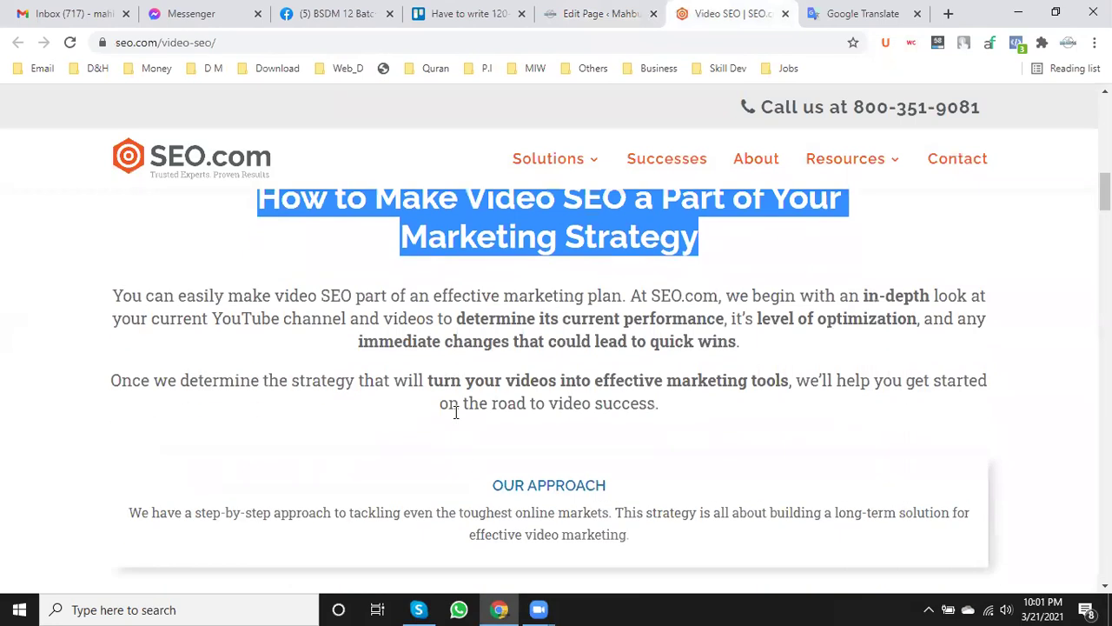
pyautogui.scroll(-1, 665, 379)
pyautogui.scroll(-1, 670, 390)
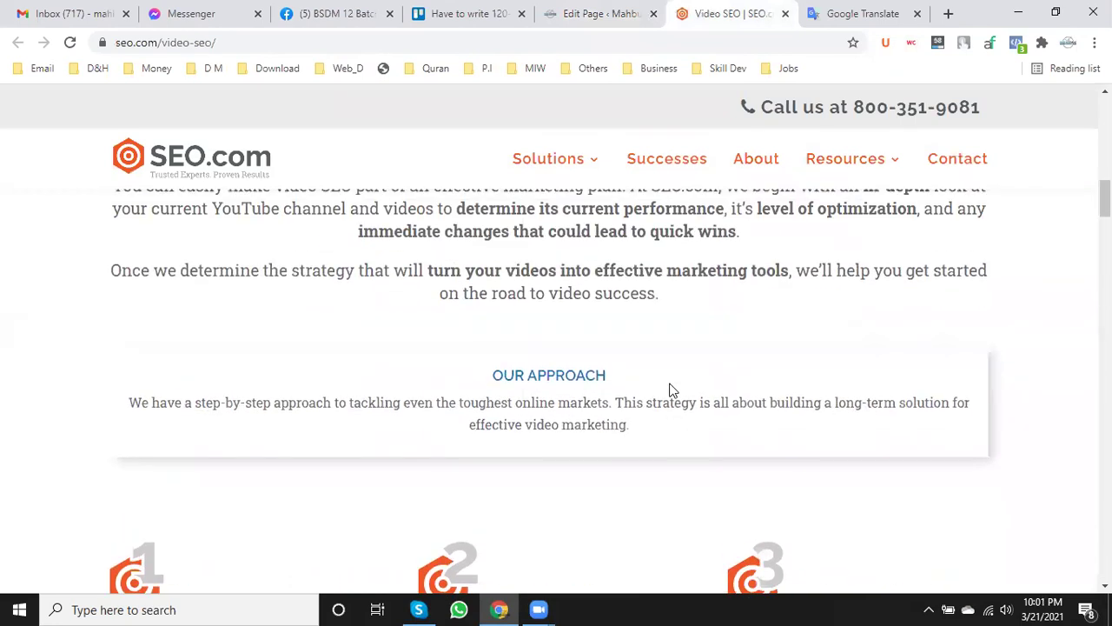
pyautogui.scroll(2, 669, 390)
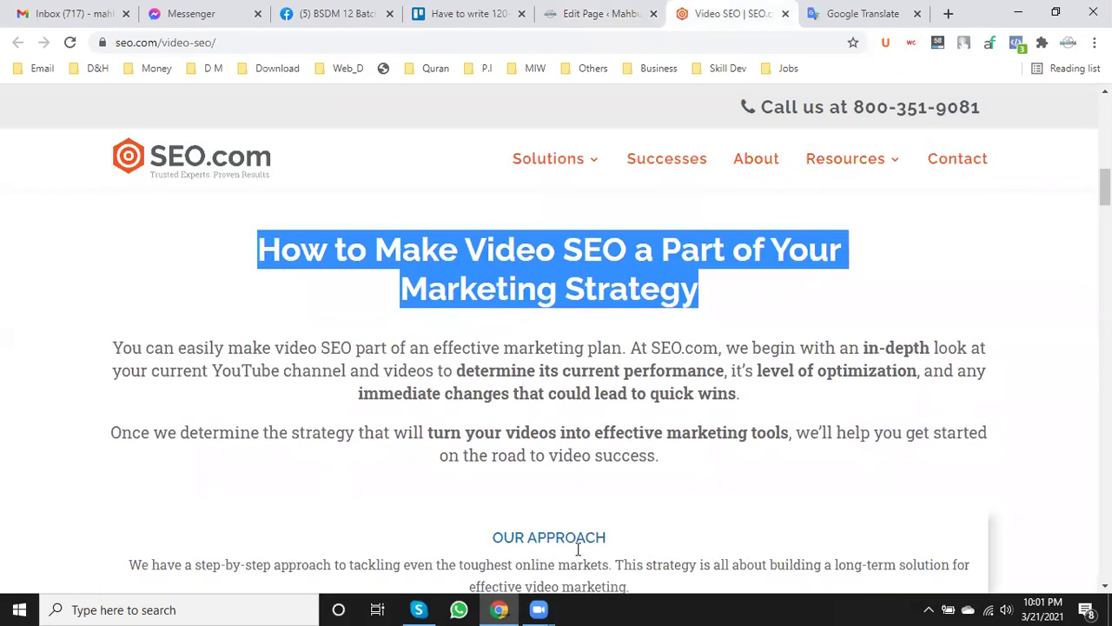
pyautogui.scroll(-3, 583, 469)
pyautogui.scroll(3, 583, 469)
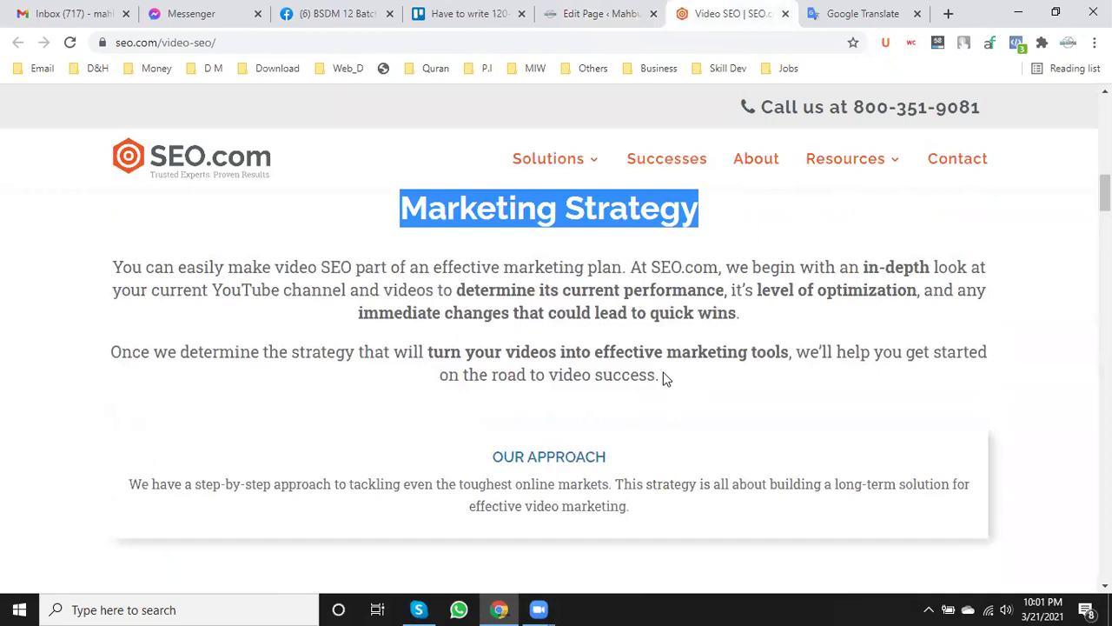
pyautogui.moveTo(663, 376); pyautogui.dragTo(115, 266)
pyautogui.rightClick(121, 271)
pyautogui.click(147, 274)
# - In Google Translate, replace the source text with the two copied paragraphs, translate them into Chinese (Simplified) and copy the translation
pyautogui.click(855, 13)
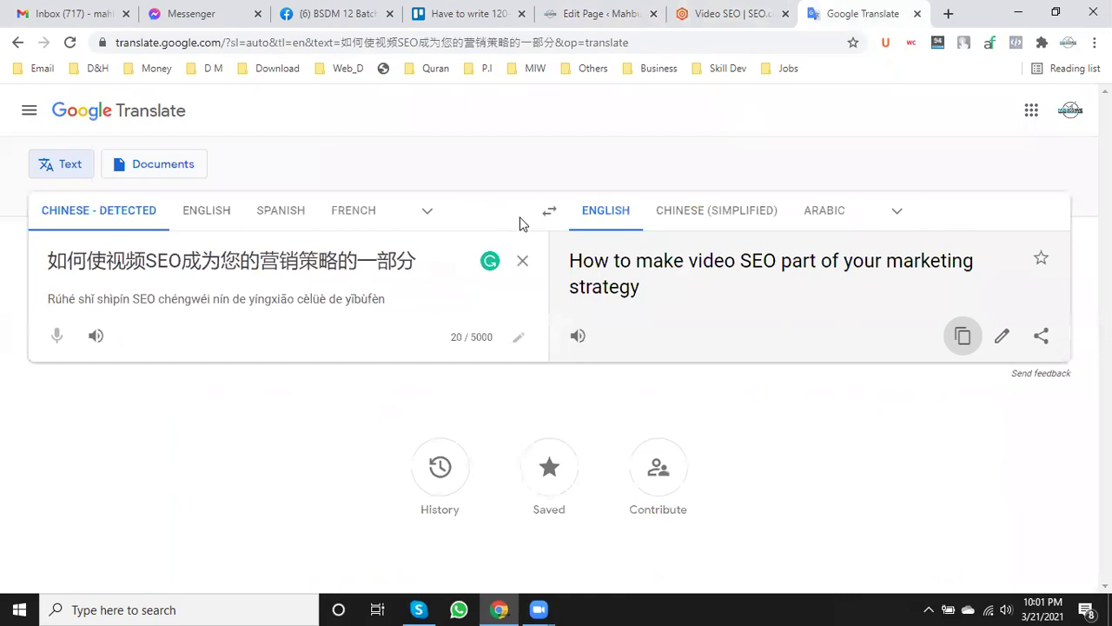
pyautogui.click(522, 263)
pyautogui.click(723, 210)
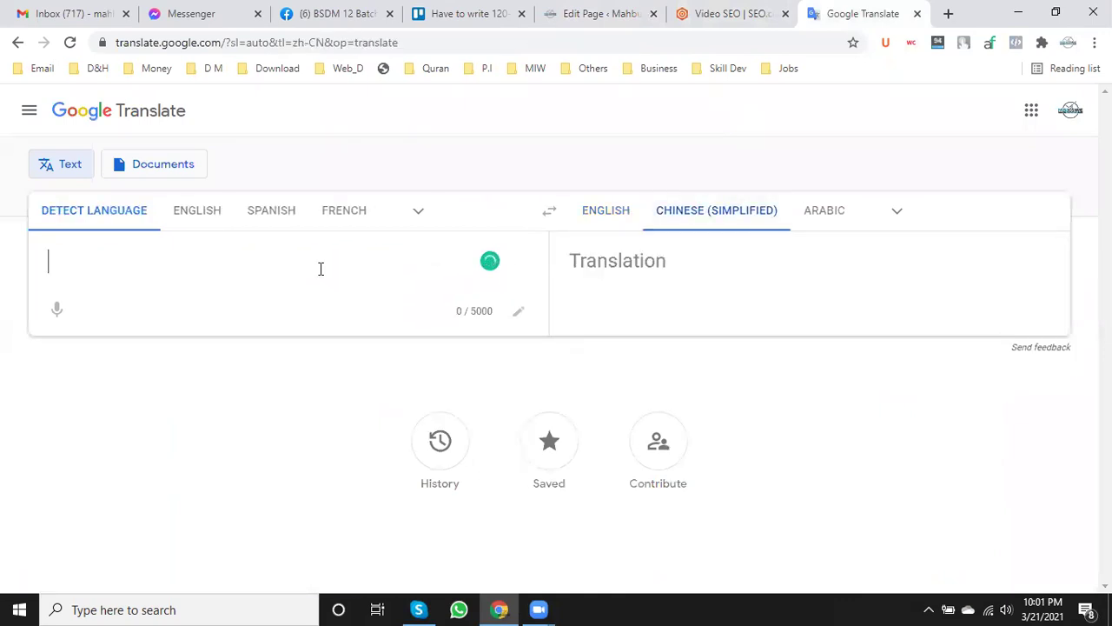
pyautogui.hotkey('ctrl', 'v')
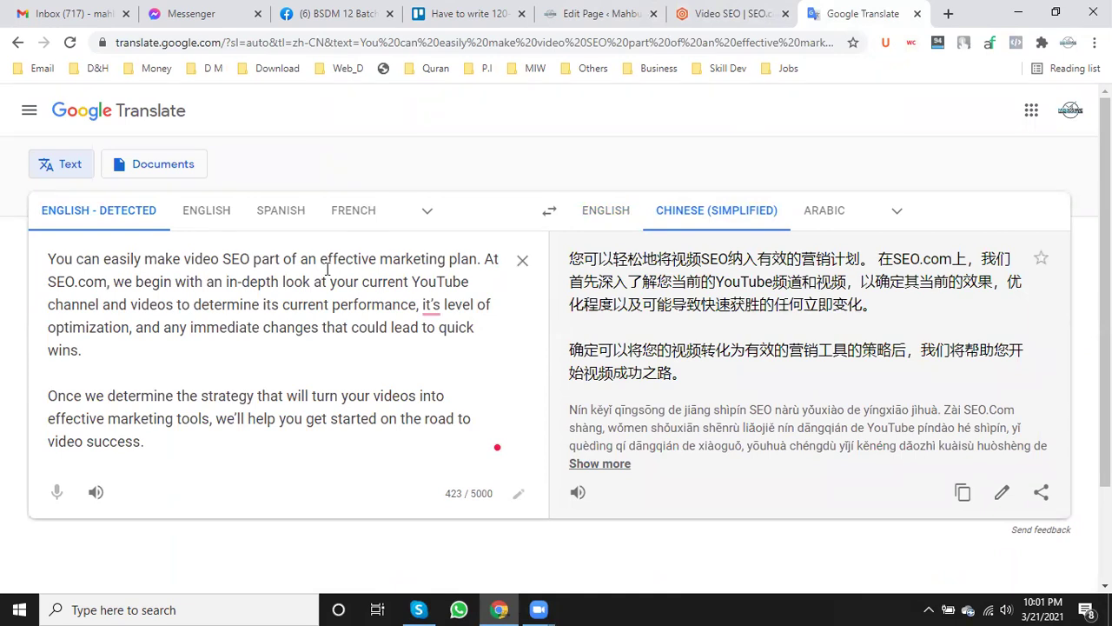
pyautogui.click(962, 491)
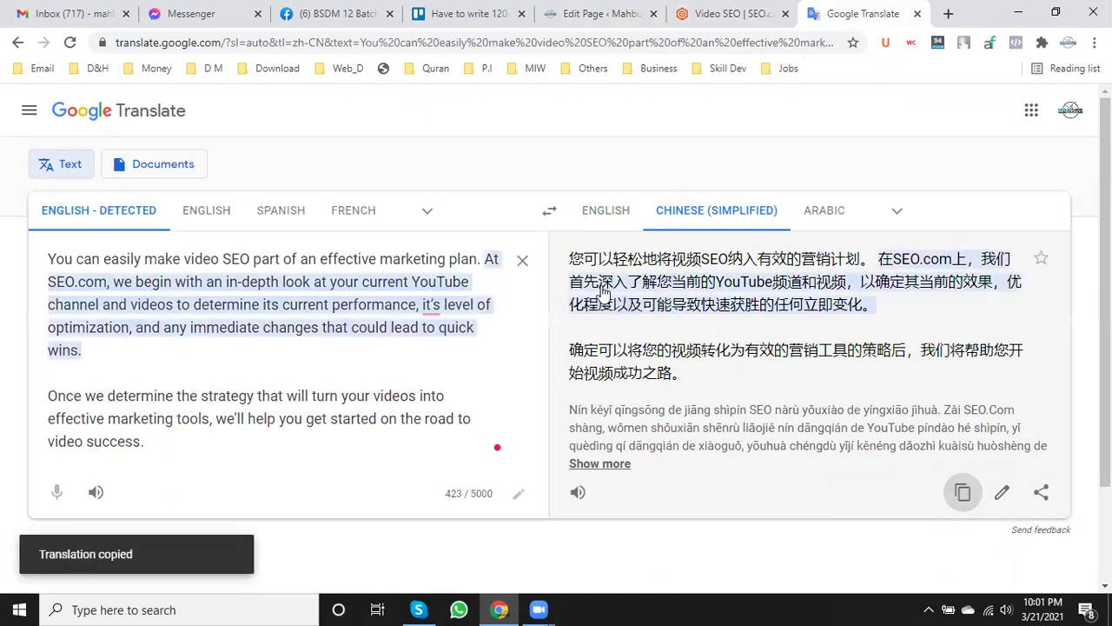
# - Translate the copied Chinese paragraphs back into English and copy the reworded text
pyautogui.click(522, 260)
pyautogui.click(594, 216)
pyautogui.hotkey('ctrl', 'v')
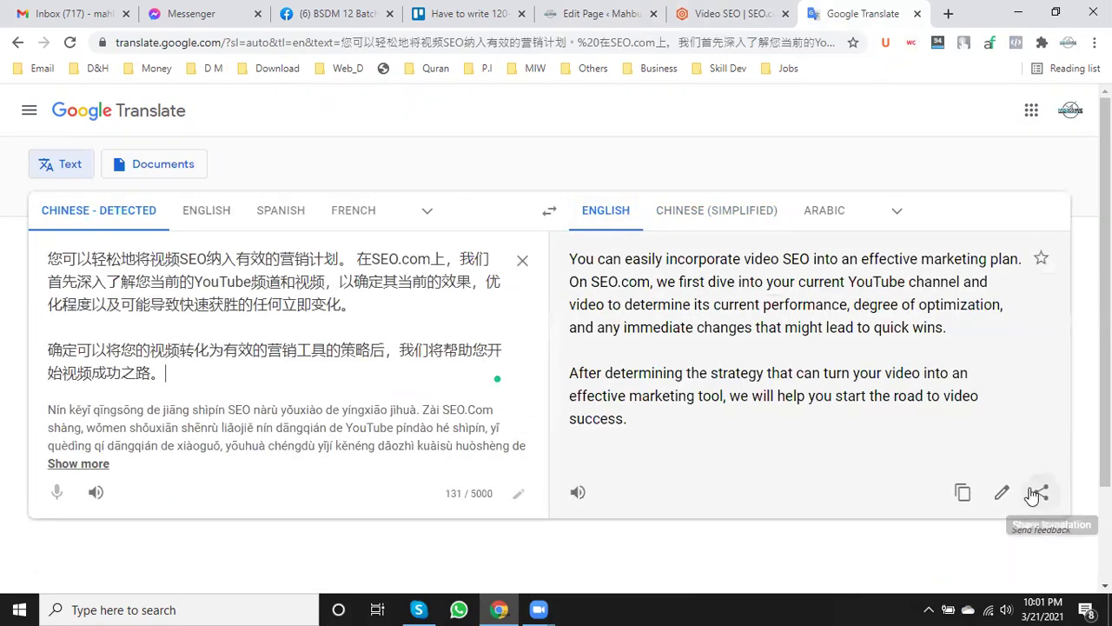
pyautogui.click(963, 492)
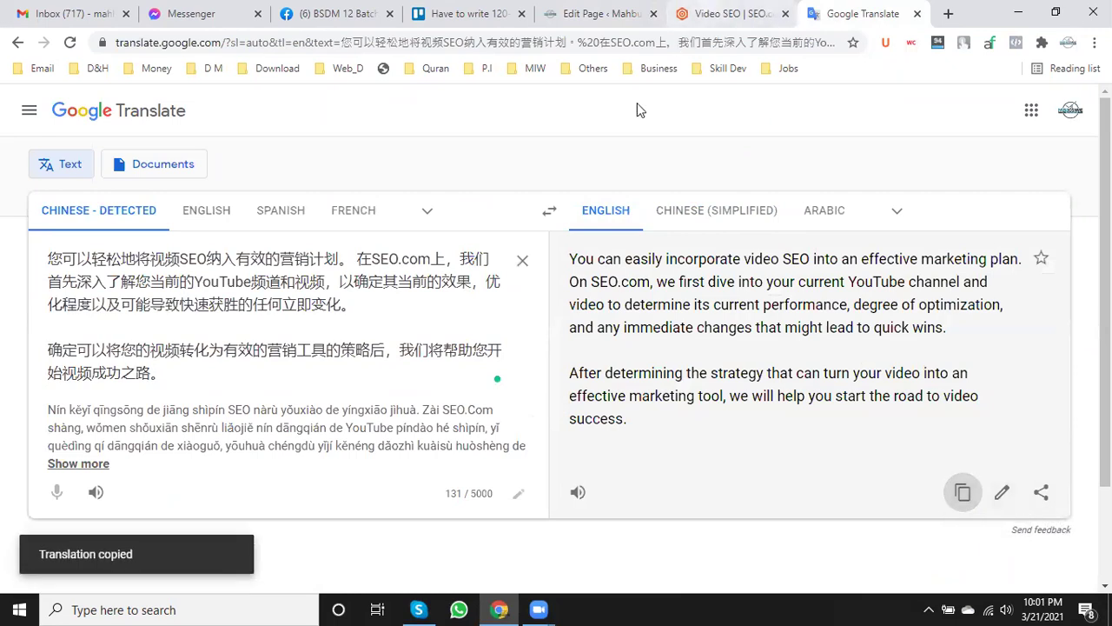
# - Return to the WordPress editor and paste the two reworded paragraphs under the heading "Video SEO should be part of your marketing strategy"
pyautogui.hotkey('ctrl', 'shift', 'Tab')
pyautogui.hotkey('ctrl', 'shift', 'Tab')
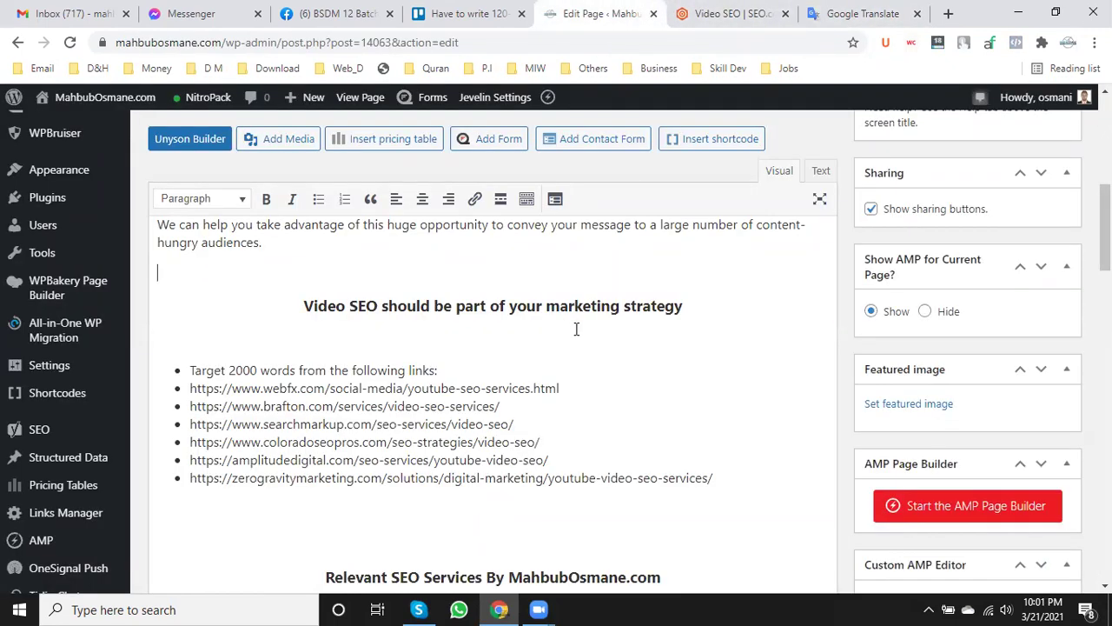
pyautogui.scroll(3, 569, 330)
pyautogui.scroll(-3, 573, 332)
pyautogui.click(480, 339)
pyautogui.hotkey('ctrl', 'v')
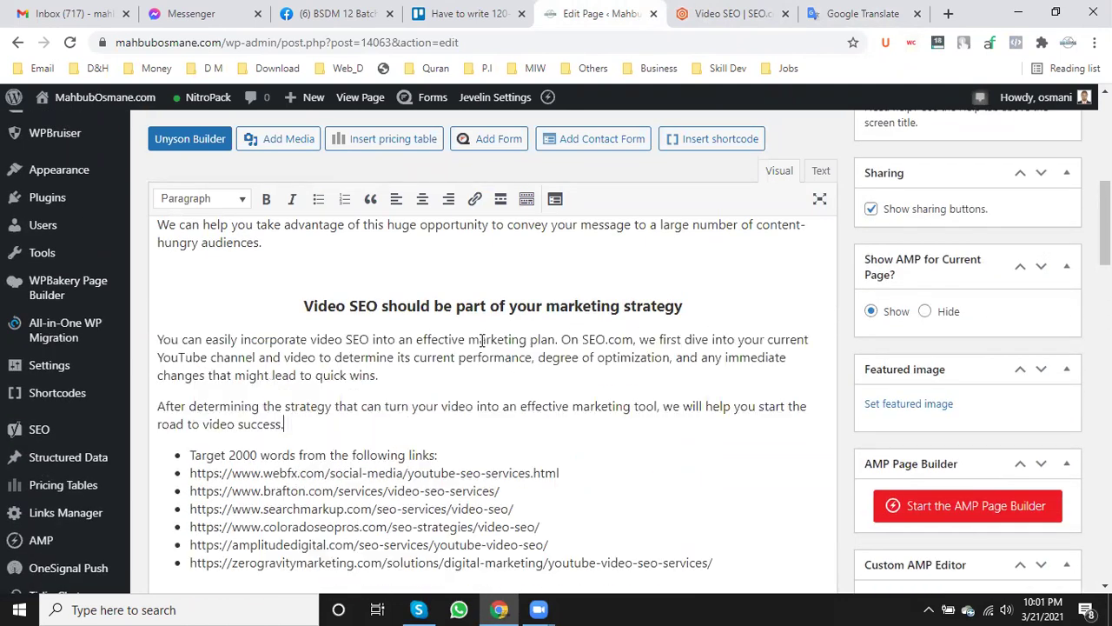
# - Go back to the SEO.com page and copy its two original marketing strategy paragraphs again for reference
pyautogui.click(737, 7)
pyautogui.scroll(2, 566, 265)
pyautogui.scroll(-3, 539, 304)
pyautogui.scroll(4, 487, 365)
pyautogui.click(385, 454)
pyautogui.scroll(-2, 322, 467)
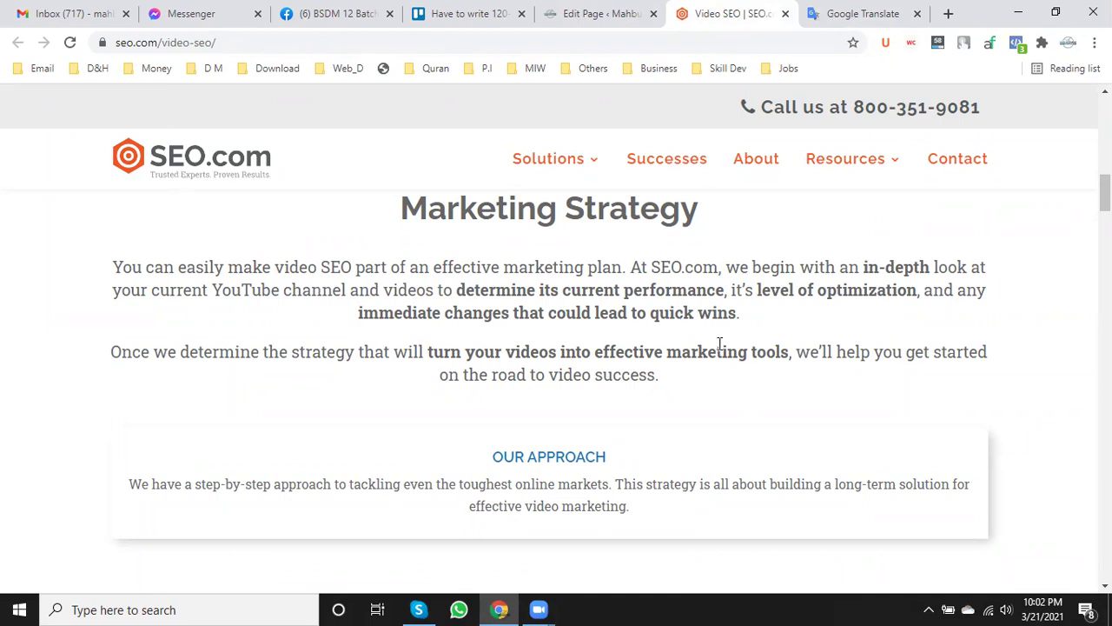
pyautogui.moveTo(661, 375); pyautogui.dragTo(116, 270)
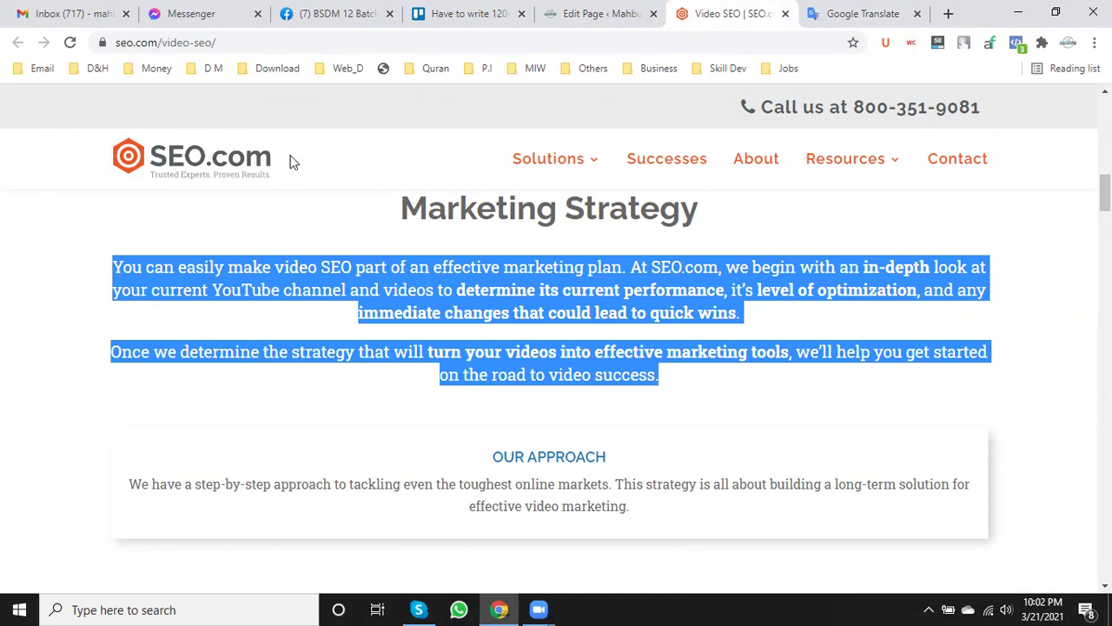
# - Paste the two original paragraphs in the WordPress editor between the heading and the reworded paragraphs, separated by an empty line
pyautogui.click(569, 13)
pyautogui.click(684, 306)
pyautogui.press('Return')
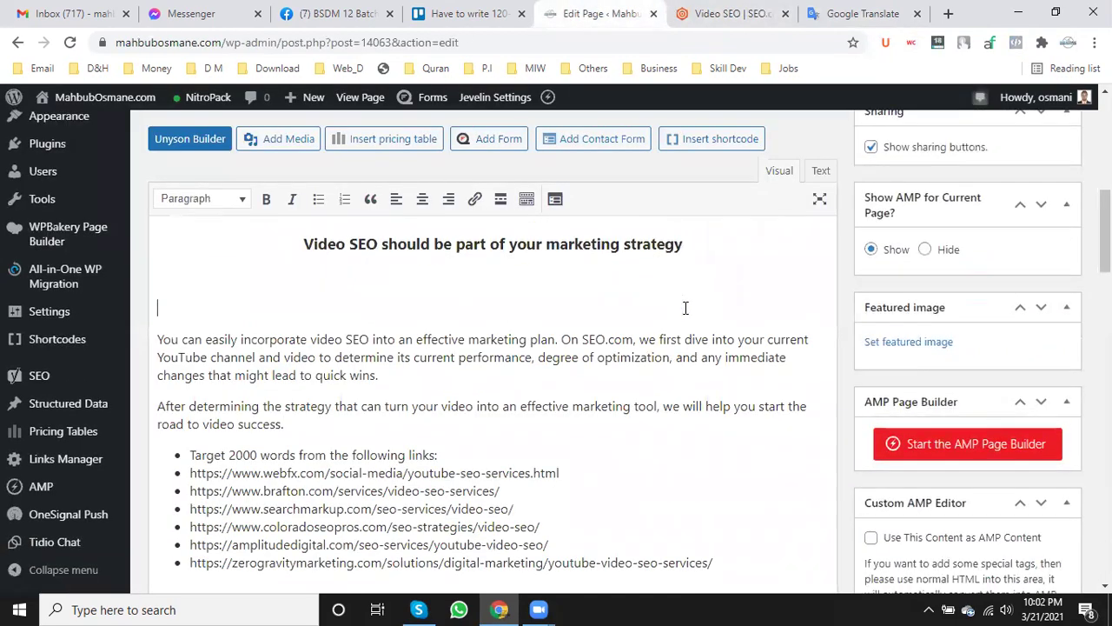
pyautogui.hotkey('ctrl', 'v')
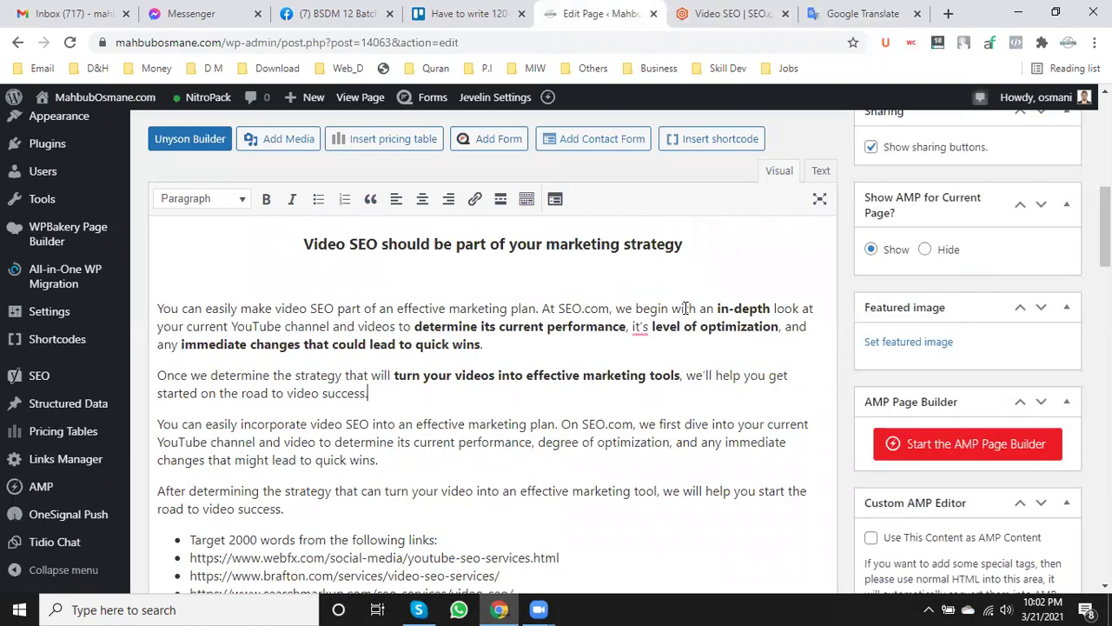
pyautogui.press('Return')
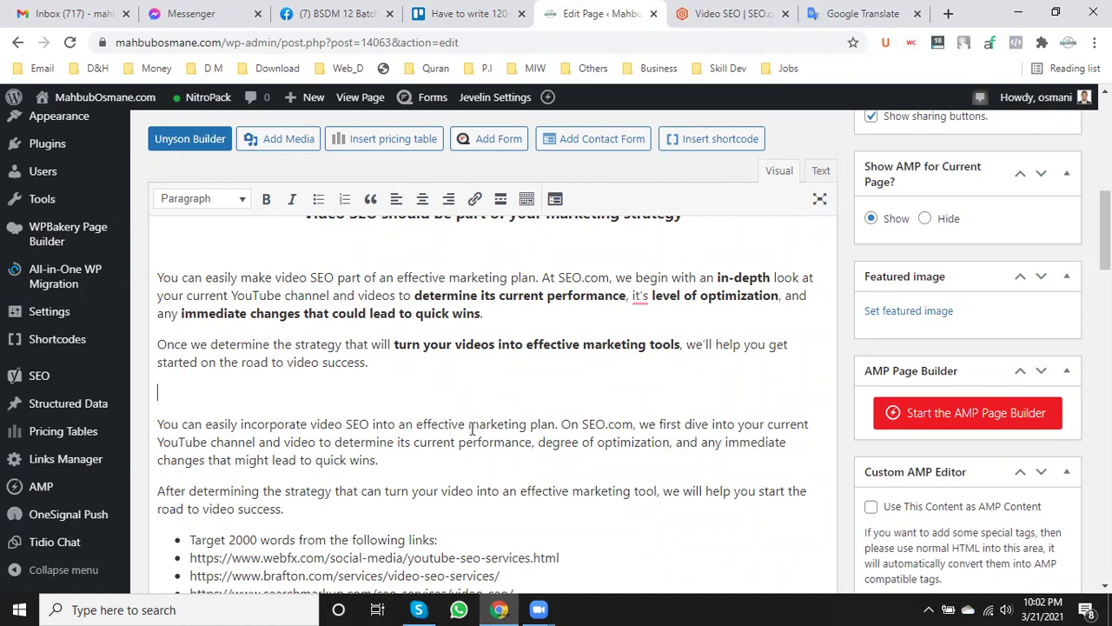
# - Replace "SEO.com" with "MahbubOsmane.com" in the first reworded paragraph
pyautogui.click(635, 426)
pyautogui.press('BackSpace')
pyautogui.press('BackSpace')
pyautogui.press('BackSpace')
pyautogui.press('BackSpace')
pyautogui.press('BackSpace')
pyautogui.press('BackSpace')
pyautogui.press('BackSpace')
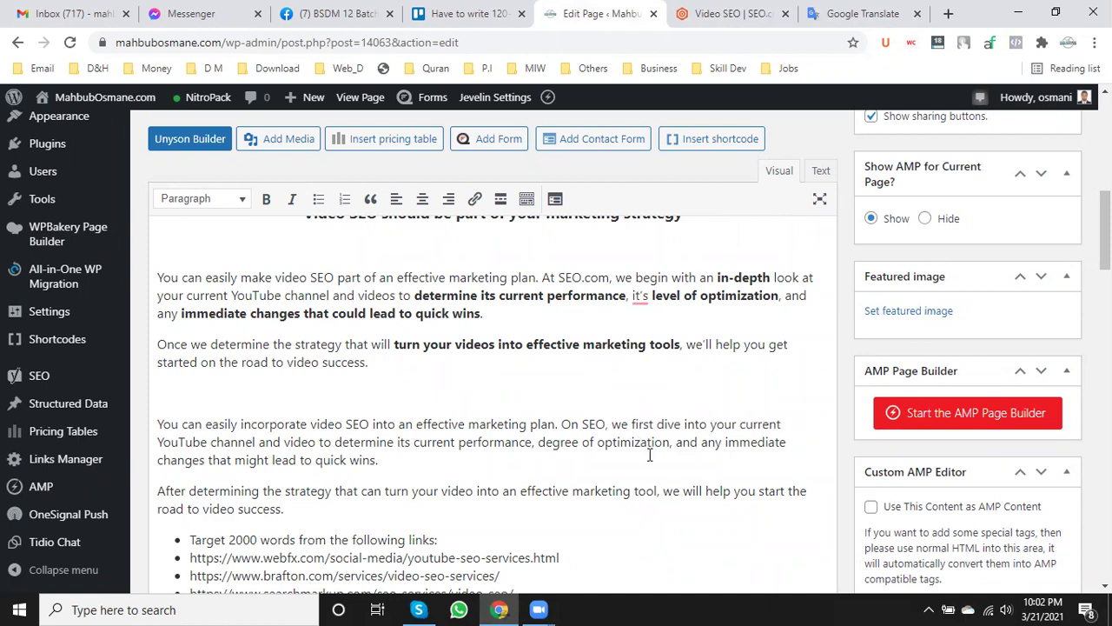
pyautogui.write('MahbubO')
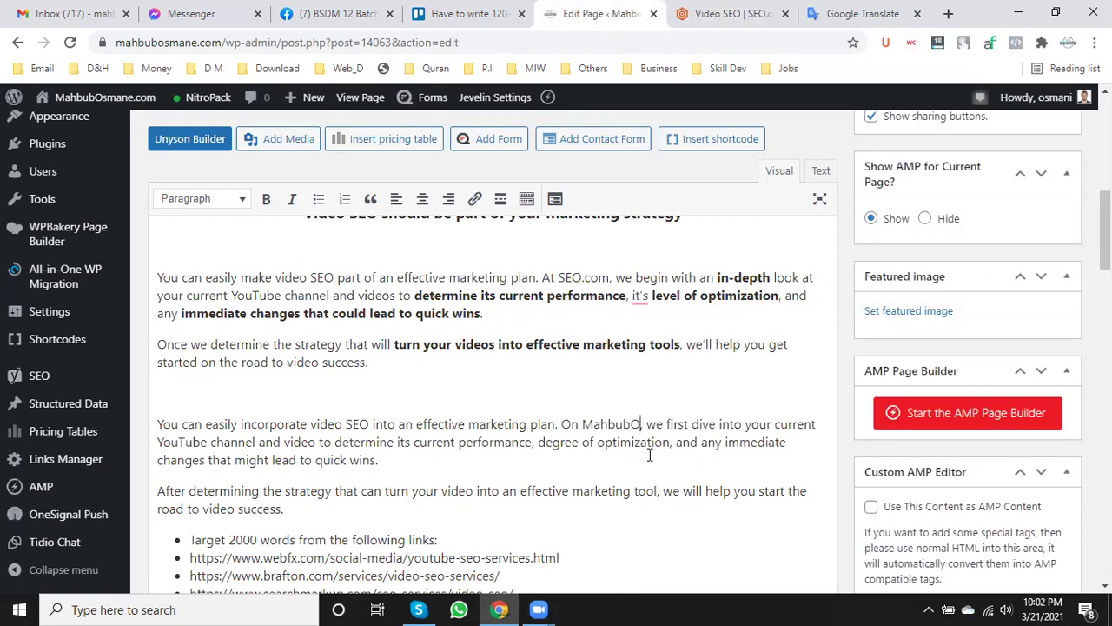
pyautogui.press('BackSpace')
pyautogui.write('Osmane.com')
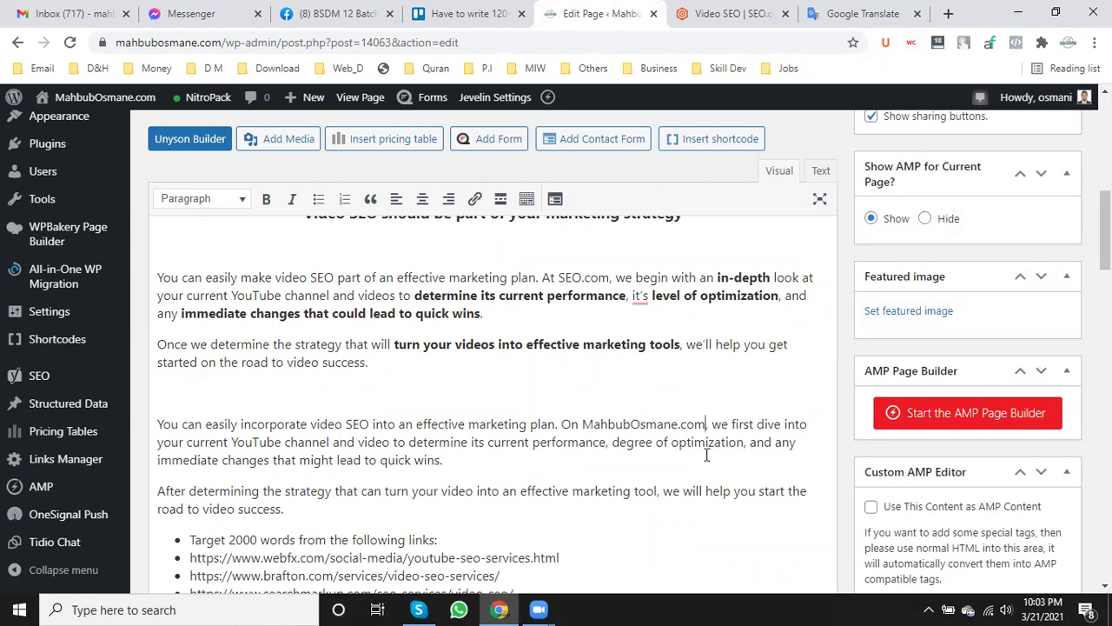
# - Remove the words "degree of" before "optimization" in the first reworded marketing strategy paragraph
pyautogui.click(676, 443)
pyautogui.press('BackSpace')
pyautogui.press('BackSpace')
pyautogui.press('BackSpace')
pyautogui.press('BackSpace')
pyautogui.press('BackSpace')
pyautogui.press('BackSpace')
pyautogui.press('BackSpace')
pyautogui.press('BackSpace')
pyautogui.press('BackSpace')
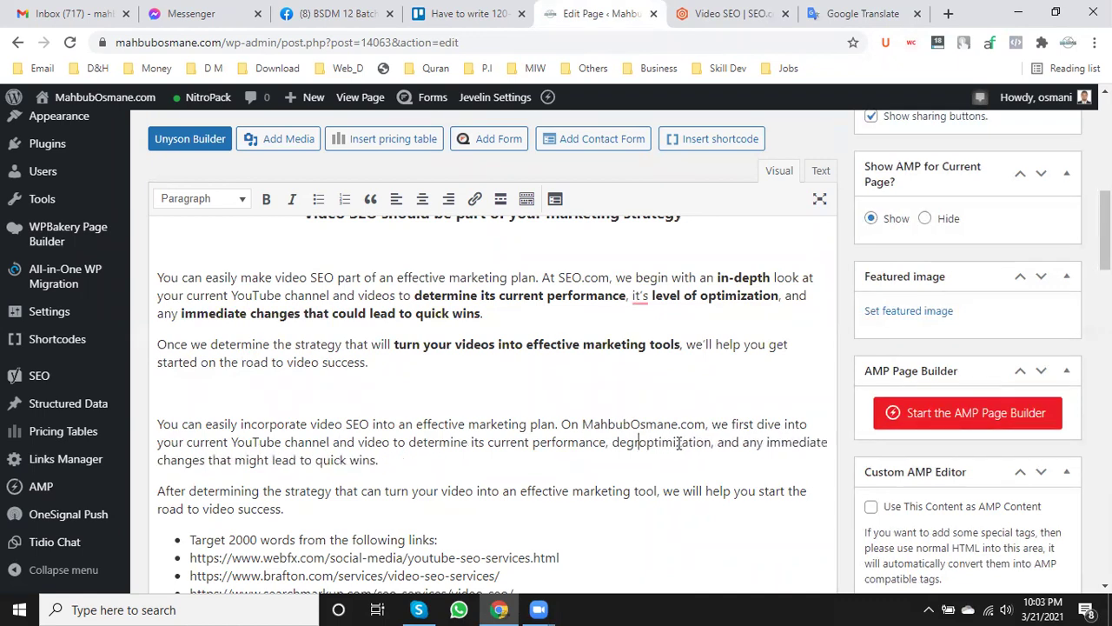
pyautogui.press('BackSpace')
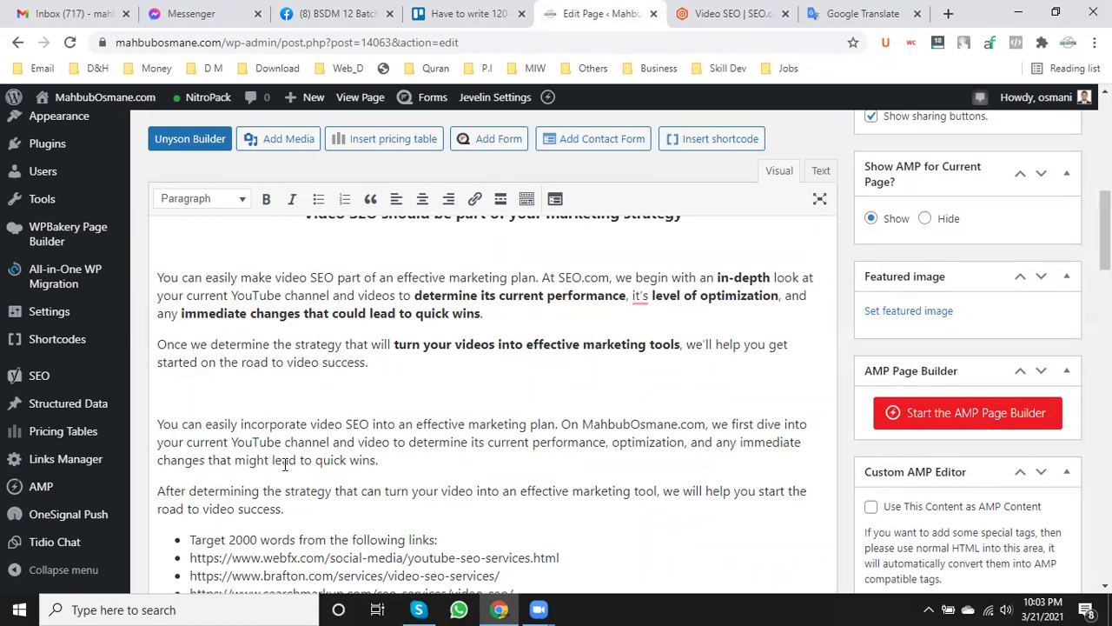
# - Replace "immediate" with "necessary" in the phrase about changes in the first reworded paragraph
pyautogui.click(804, 441)
pyautogui.press('BackSpace')
pyautogui.press('BackSpace')
pyautogui.press('BackSpace')
pyautogui.press('BackSpace')
pyautogui.press('BackSpace')
pyautogui.press('BackSpace')
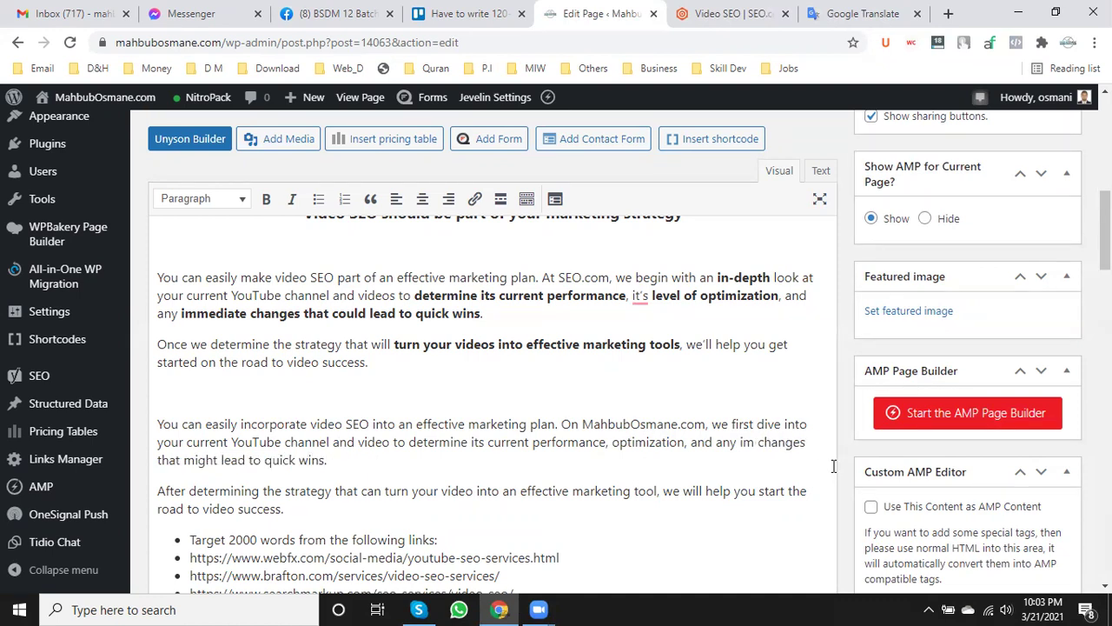
pyautogui.write('necessary')
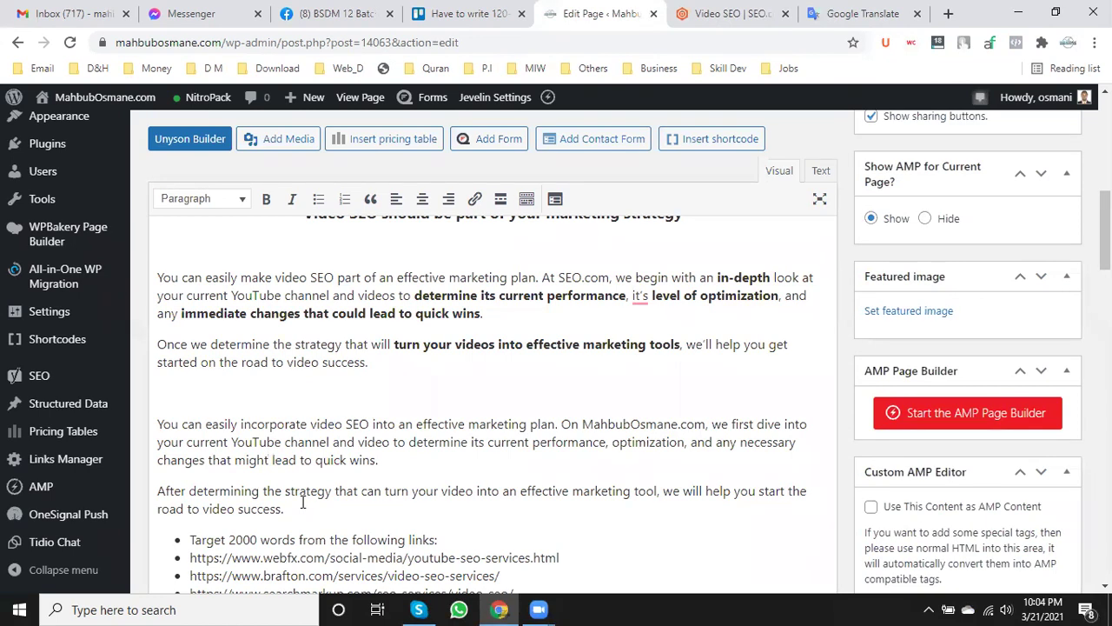
# - Replace "might" with "may" in the closing phrase of the first reworded paragraph
pyautogui.press('BackSpace')
pyautogui.press('BackSpace')
pyautogui.press('BackSpace')
pyautogui.press('BackSpace')
pyautogui.press('BackSpace')
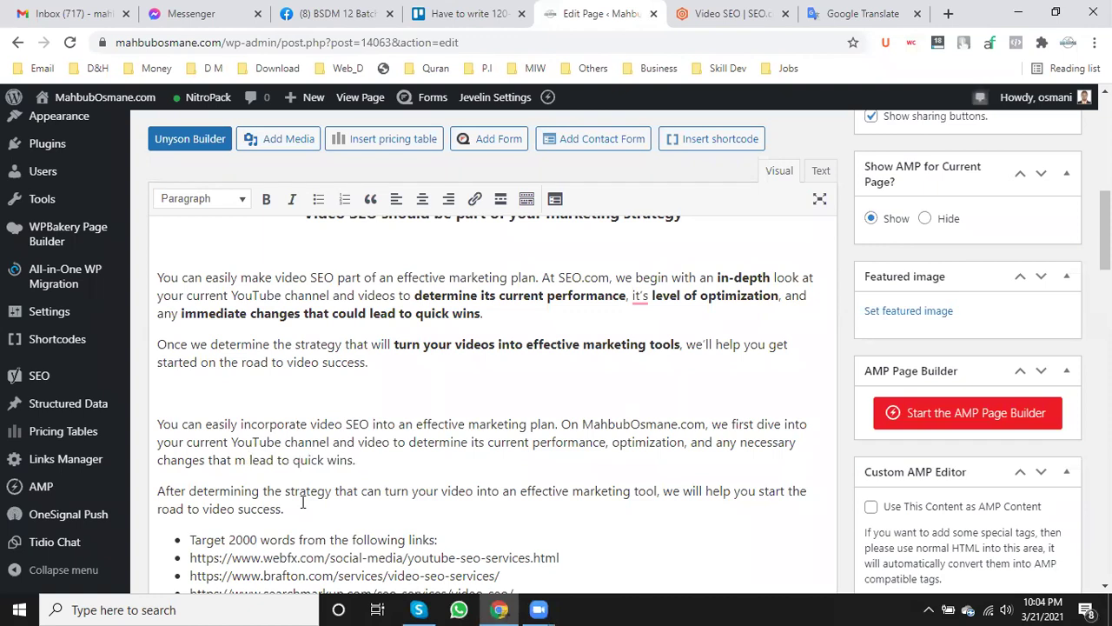
pyautogui.write('may')
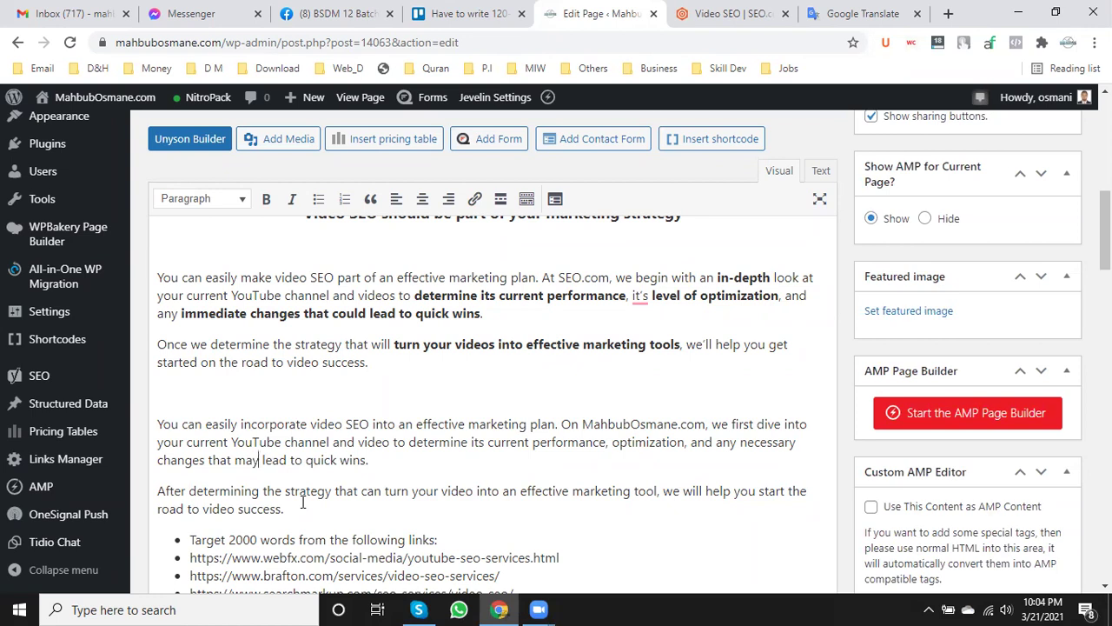
# - Delete the two original SEO.com reference paragraphs above the reworded marketing strategy text
pyautogui.moveTo(495, 316); pyautogui.dragTo(139, 294)
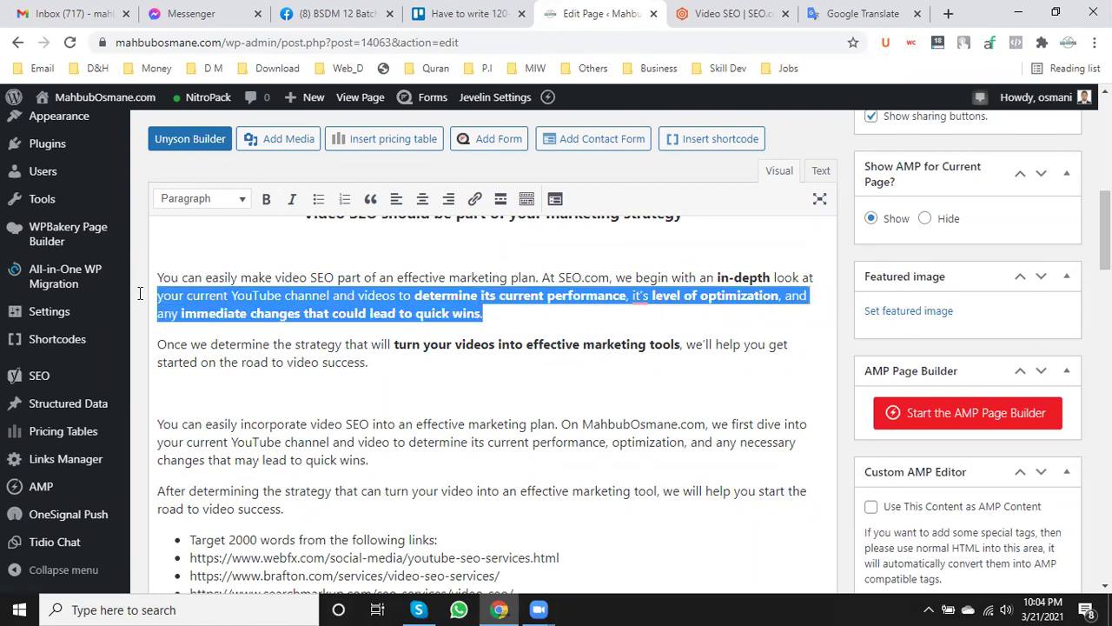
pyautogui.click(257, 415)
pyautogui.moveTo(485, 315); pyautogui.dragTo(159, 279)
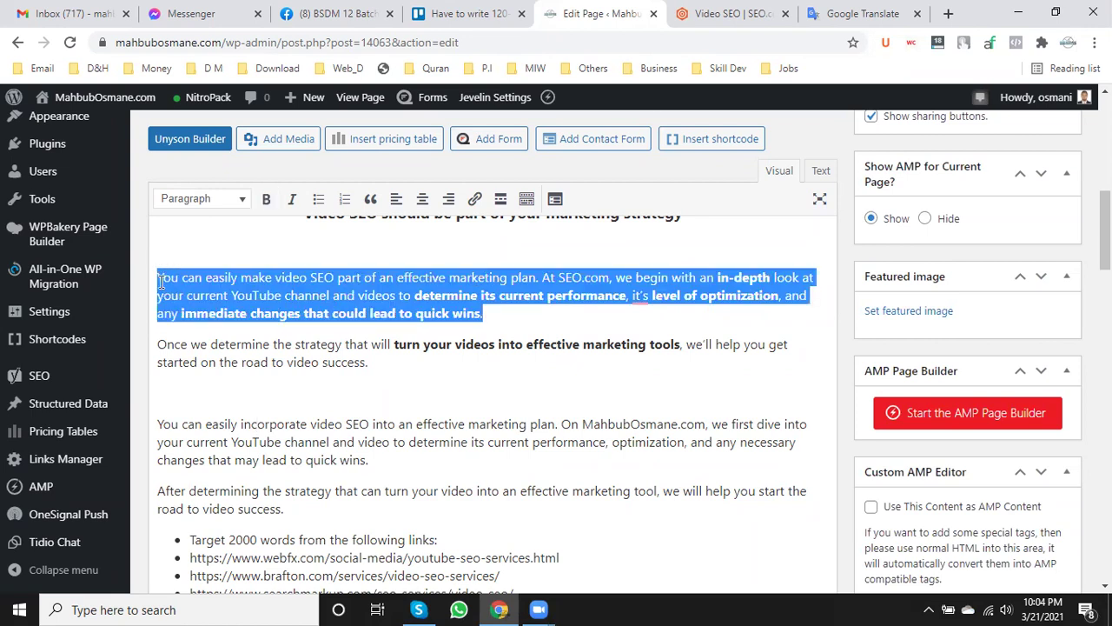
pyautogui.press('BackSpace')
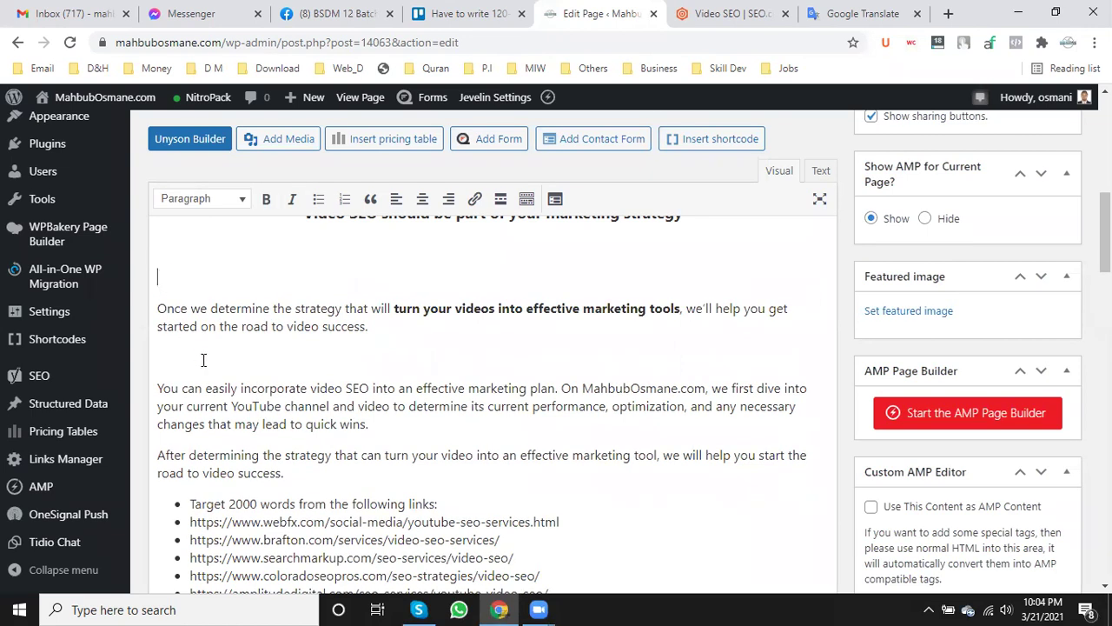
pyautogui.scroll(-1, 161, 281)
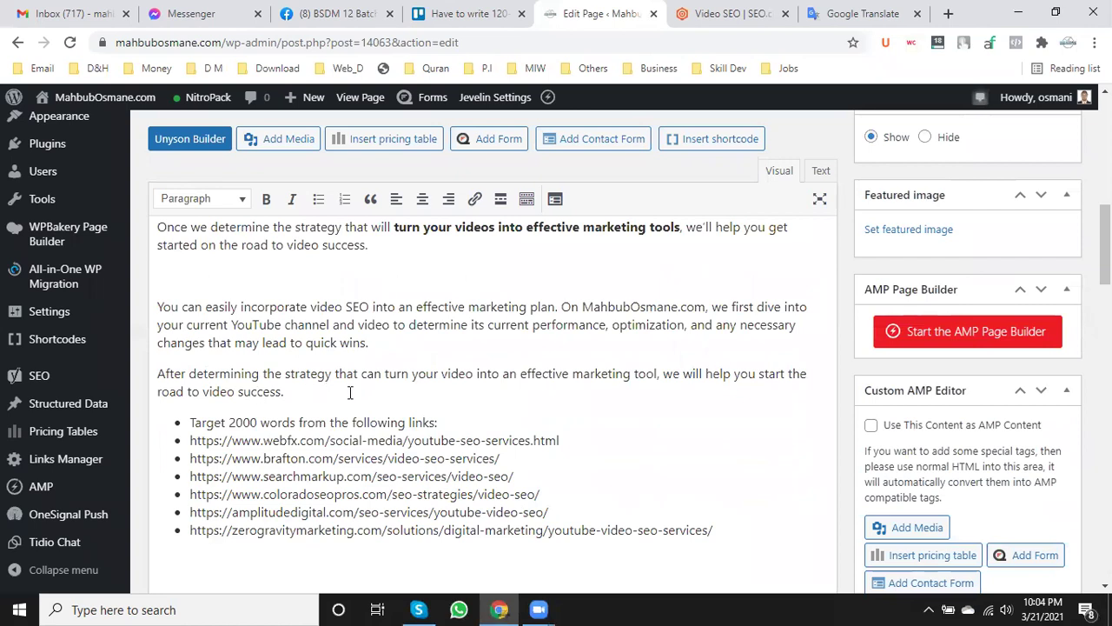
pyautogui.scroll(1, 351, 393)
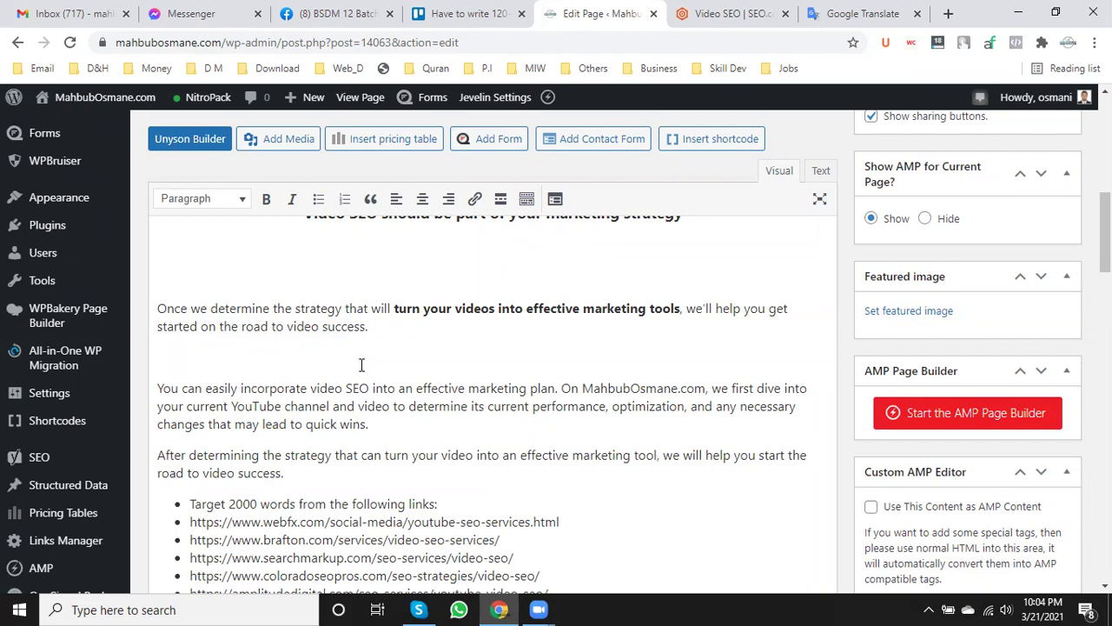
pyautogui.moveTo(390, 327); pyautogui.dragTo(137, 303)
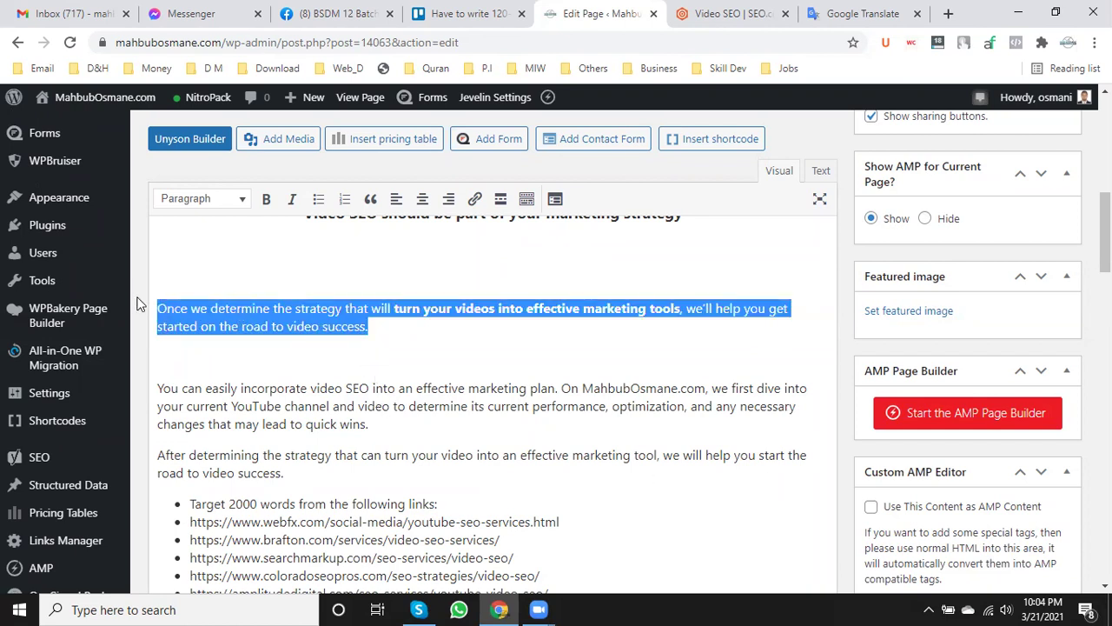
pyautogui.press('BackSpace')
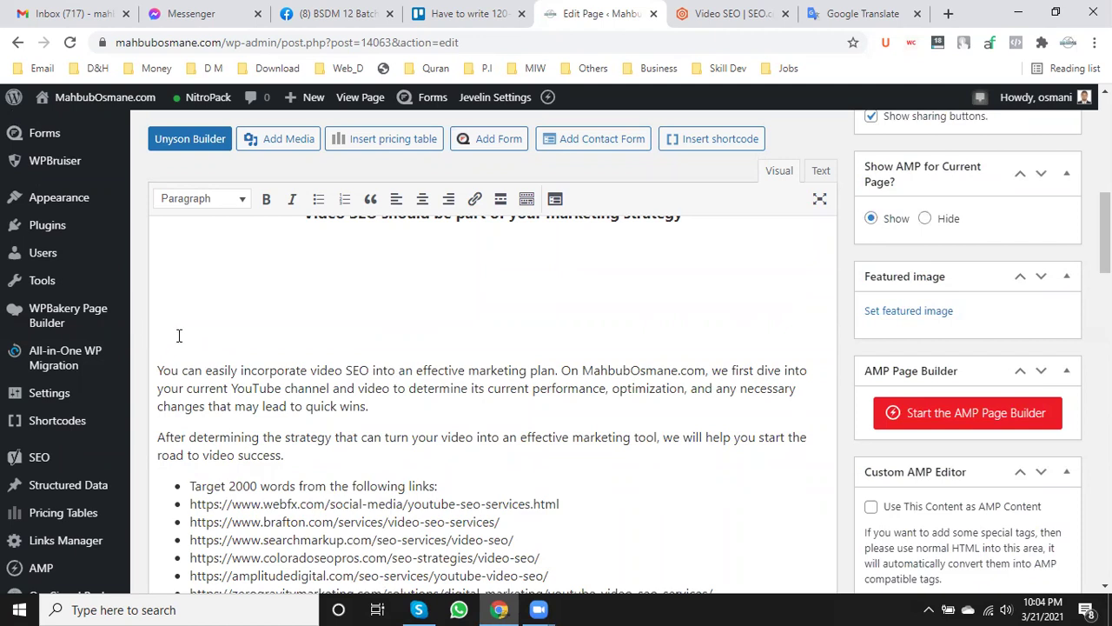
# - Remove the empty lines between the heading "Video SEO should be part of your marketing strategy" and the first reworded paragraph
pyautogui.scroll(1, 200, 335)
pyautogui.press('BackSpace')
pyautogui.press('BackSpace')
pyautogui.press('BackSpace')
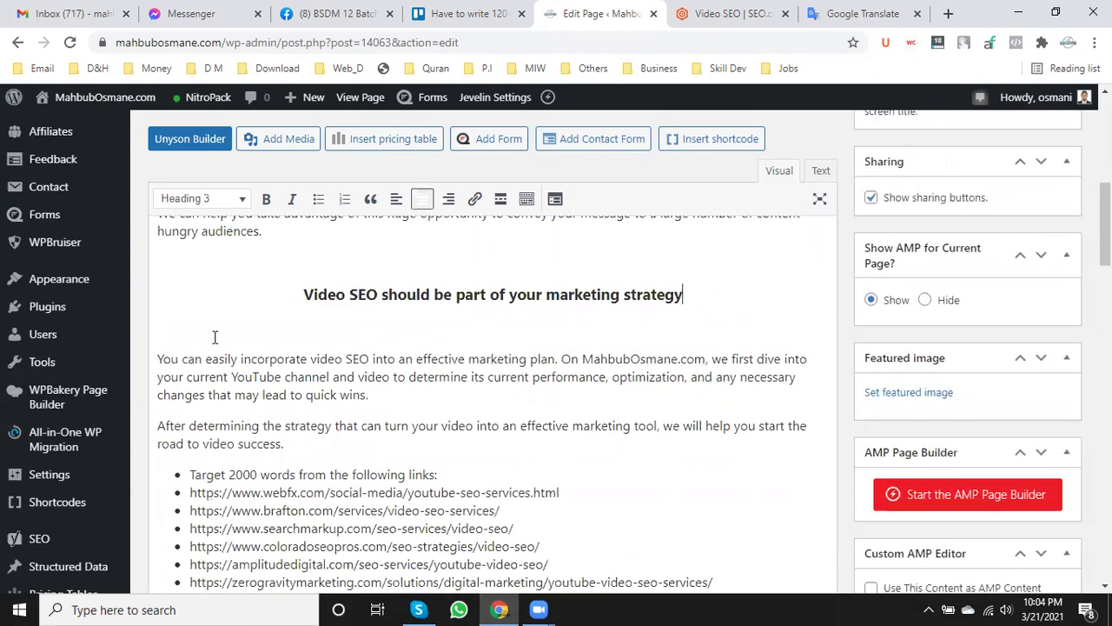
pyautogui.click(328, 320)
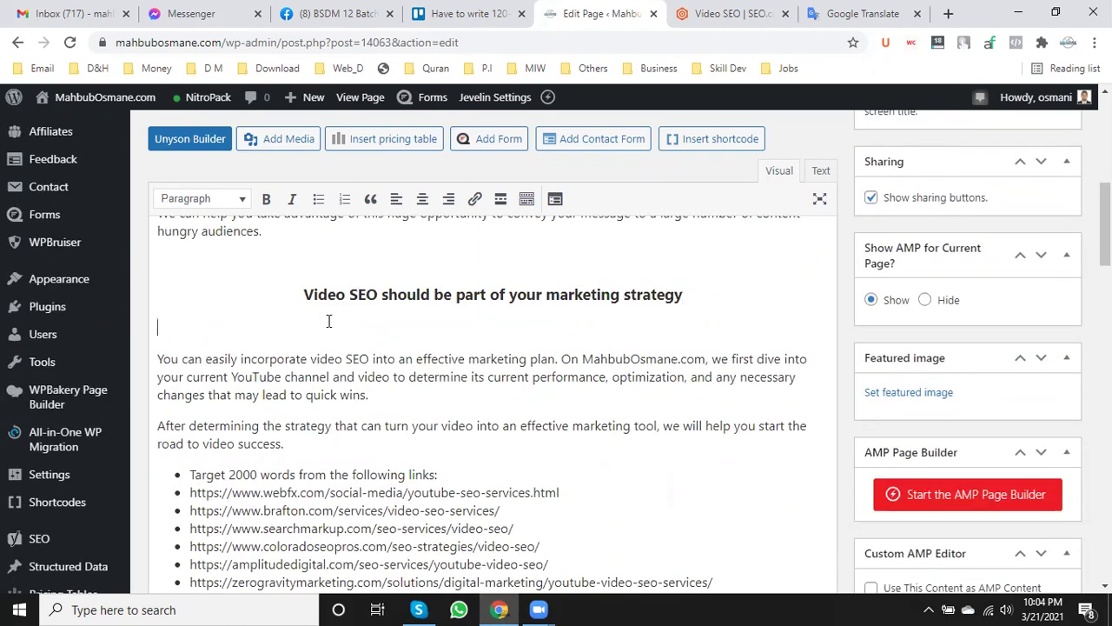
pyautogui.press('BackSpace')
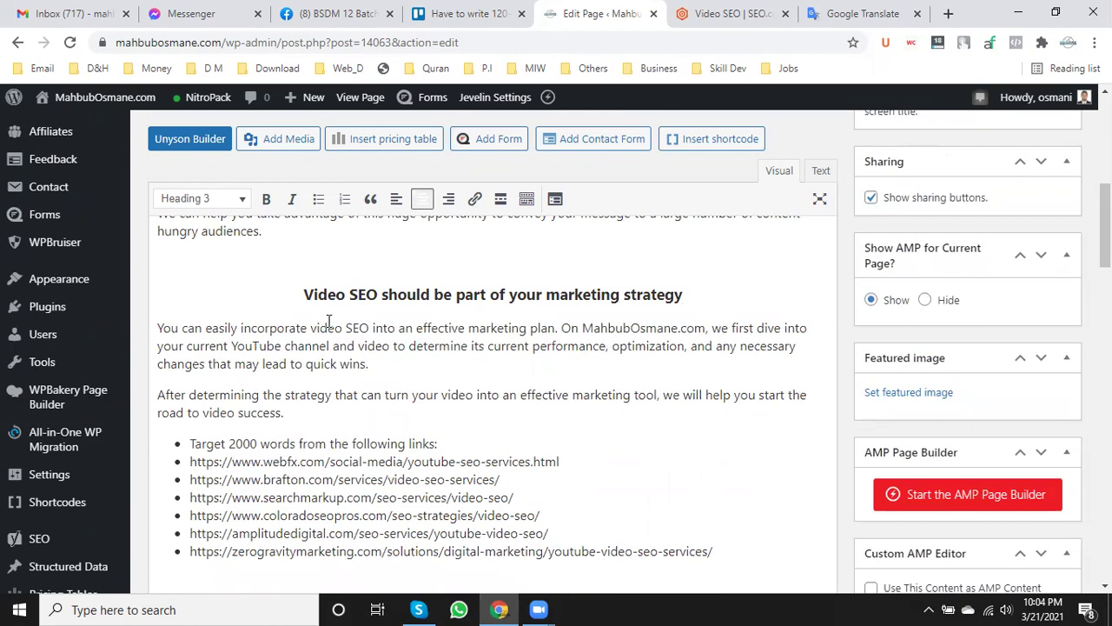
# - Go to the SEO.com page and select the next section's heading, "Our Approach", for reference
pyautogui.click(633, 608)
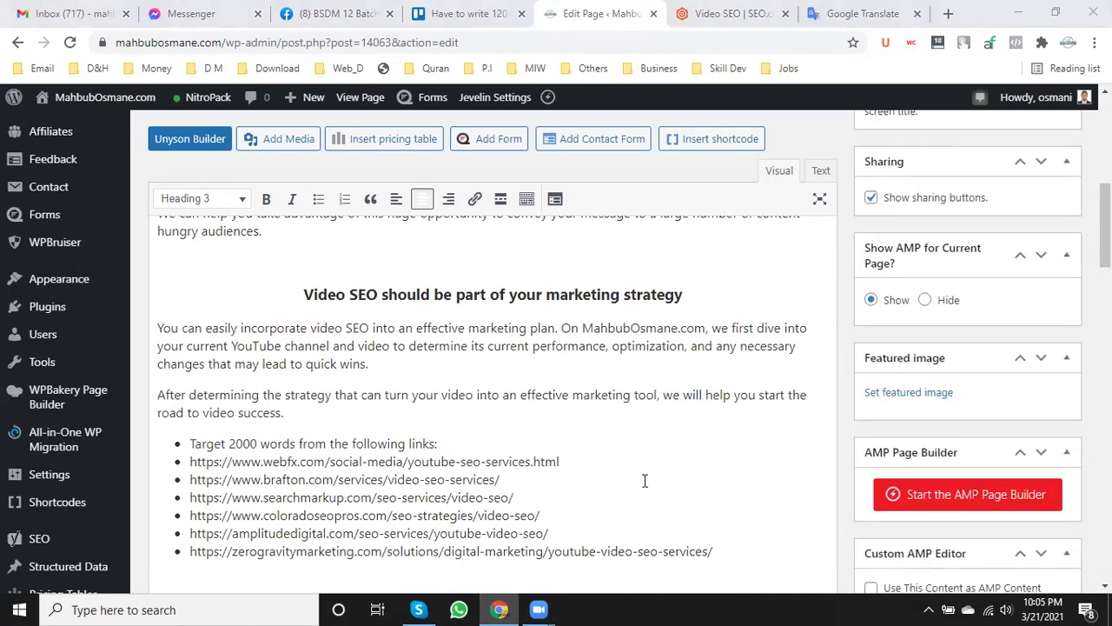
pyautogui.scroll(-1, 440, 366)
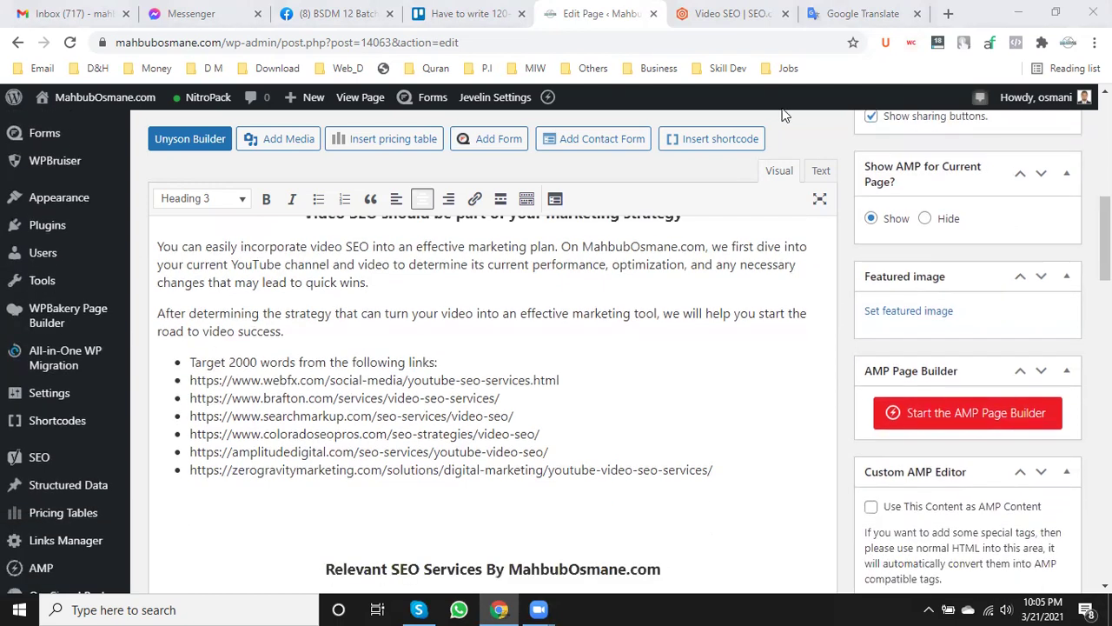
pyautogui.click(726, 13)
pyautogui.scroll(-2, 438, 448)
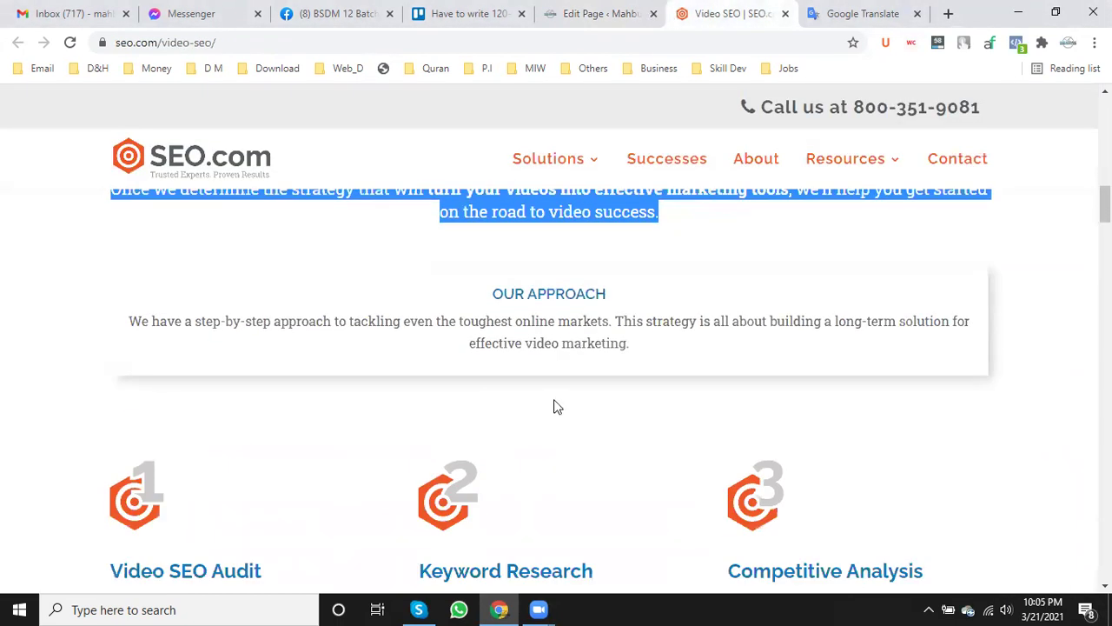
pyautogui.click(625, 303)
pyautogui.moveTo(628, 302); pyautogui.dragTo(494, 296)
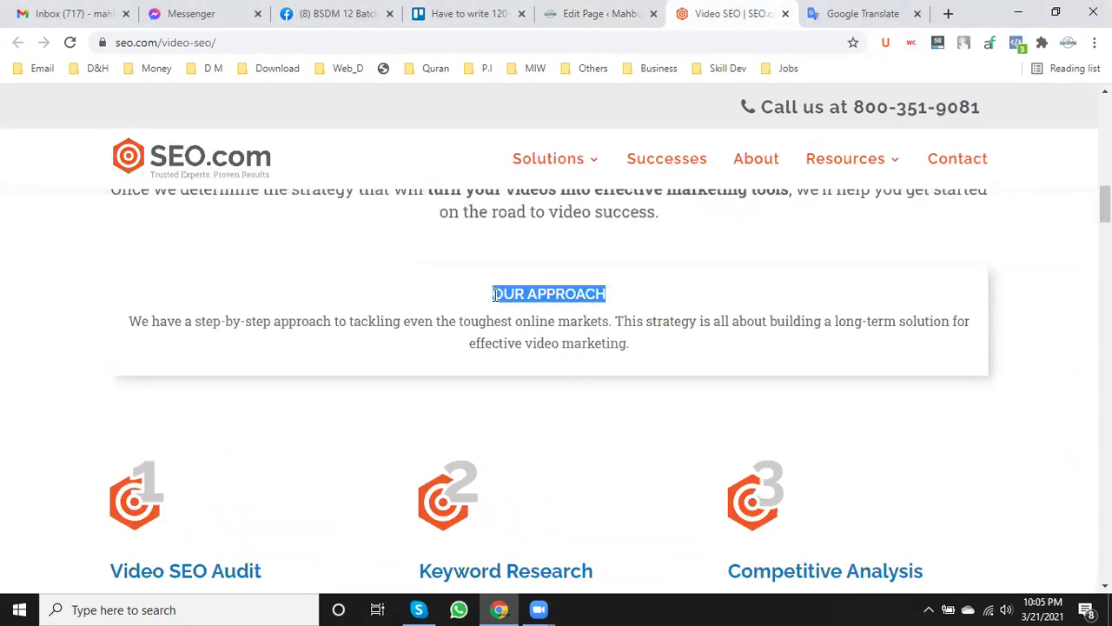
# - Return to the WordPress editor and add the line "Our Strtegy" between the last reworded paragraph and the link list
pyautogui.click(567, 24)
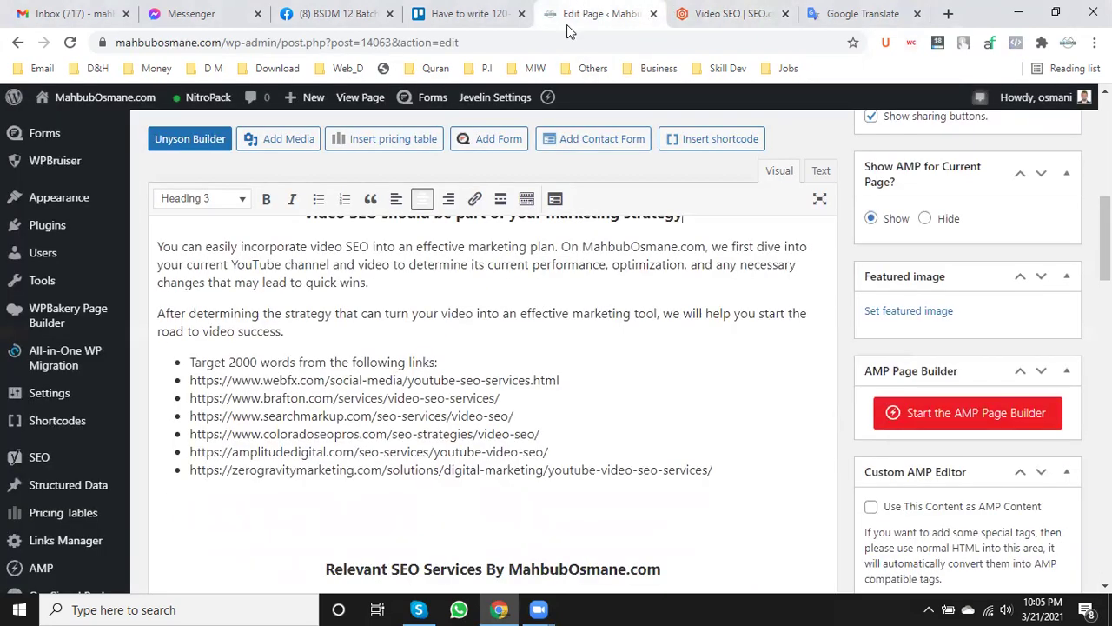
pyautogui.scroll(-2, 438, 358)
pyautogui.scroll(3, 427, 466)
pyautogui.click(313, 413)
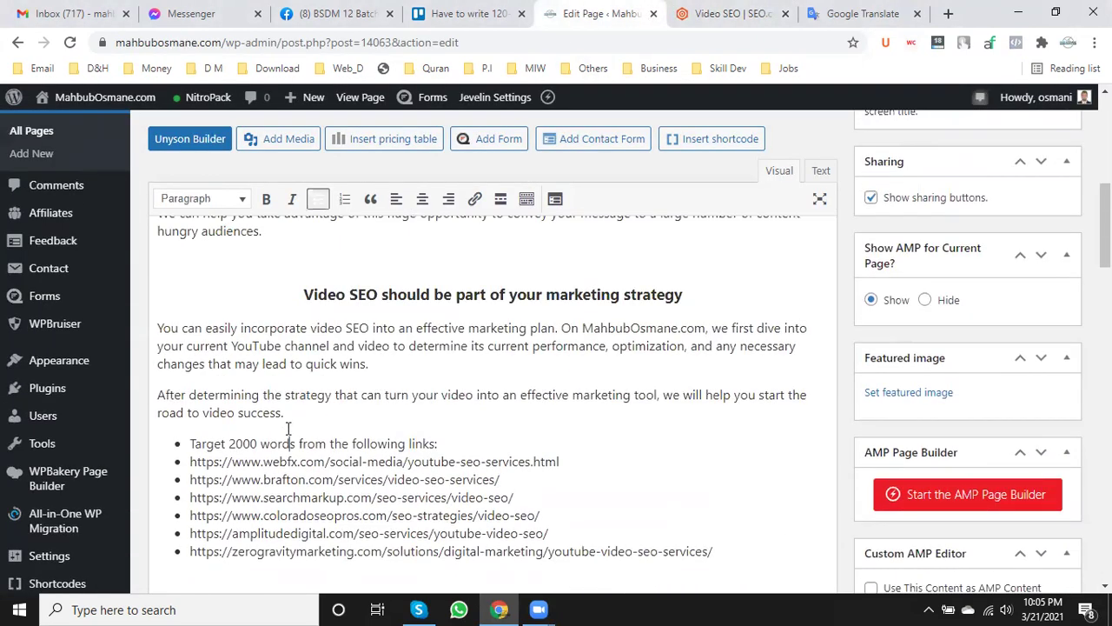
pyautogui.press('Return')
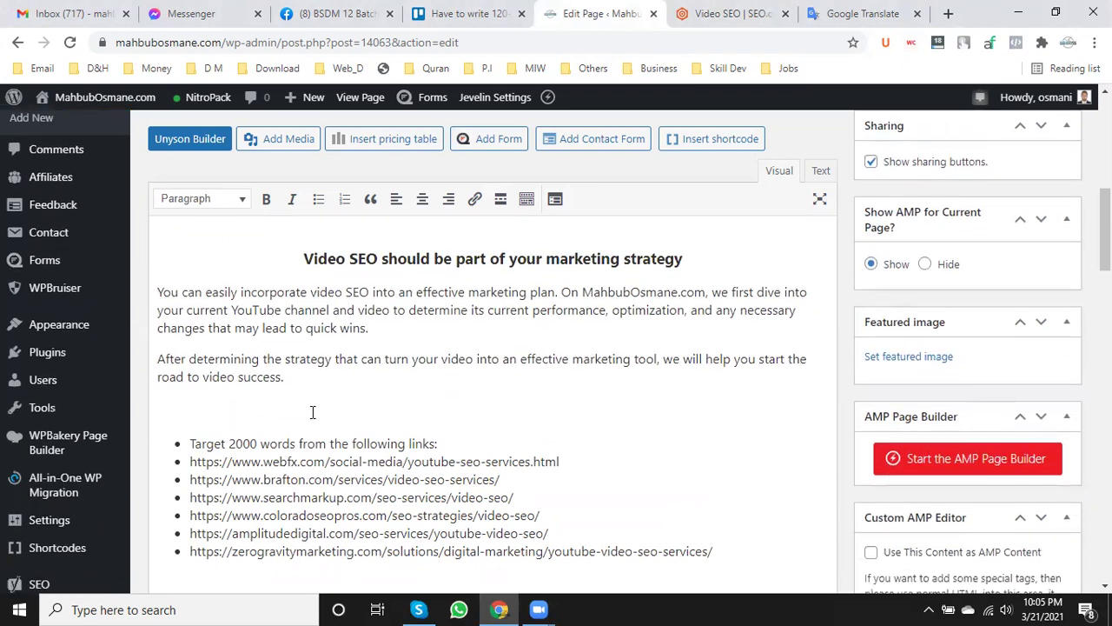
pyautogui.write('Our Strtegy')
# - Insert an empty line above and another below the new "Our Strtegy" line
pyautogui.click(421, 201)
pyautogui.click(419, 201)
pyautogui.click(330, 377)
pyautogui.press('Return')
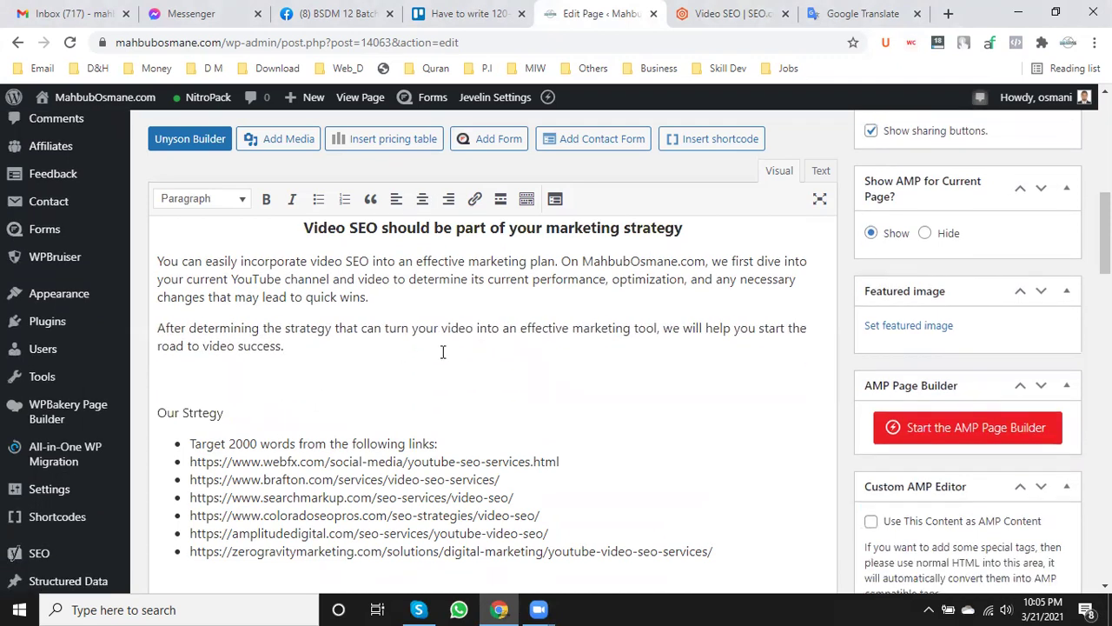
pyautogui.press('Return')
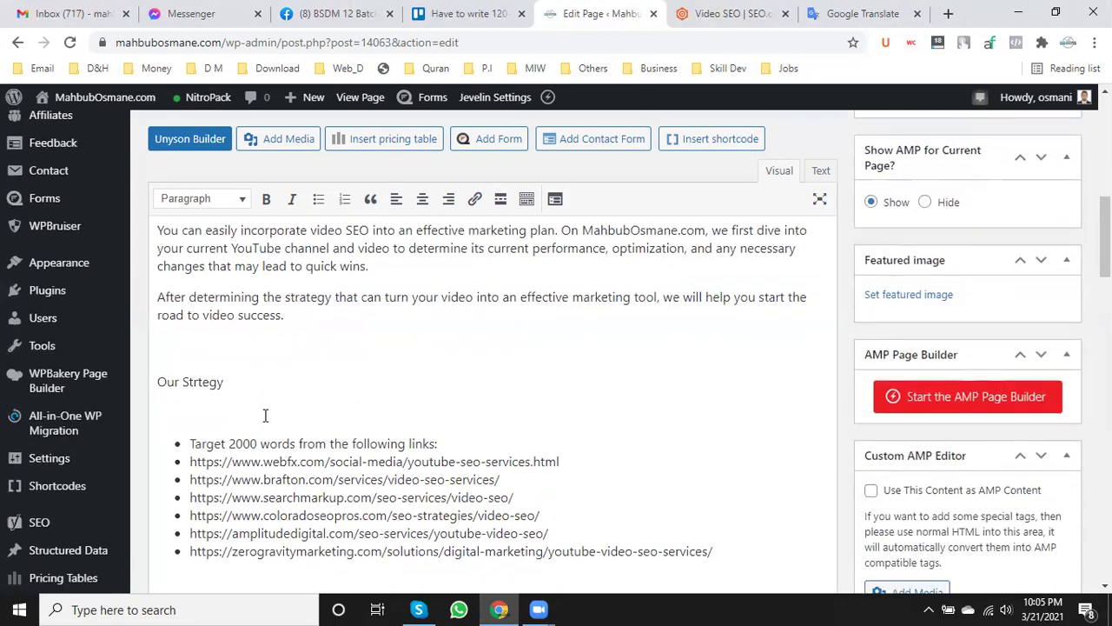
# - Correct the new line's spelling to "Our Strategy" and format it as a centred Heading 3
pyautogui.click(195, 384)
pyautogui.write('a')
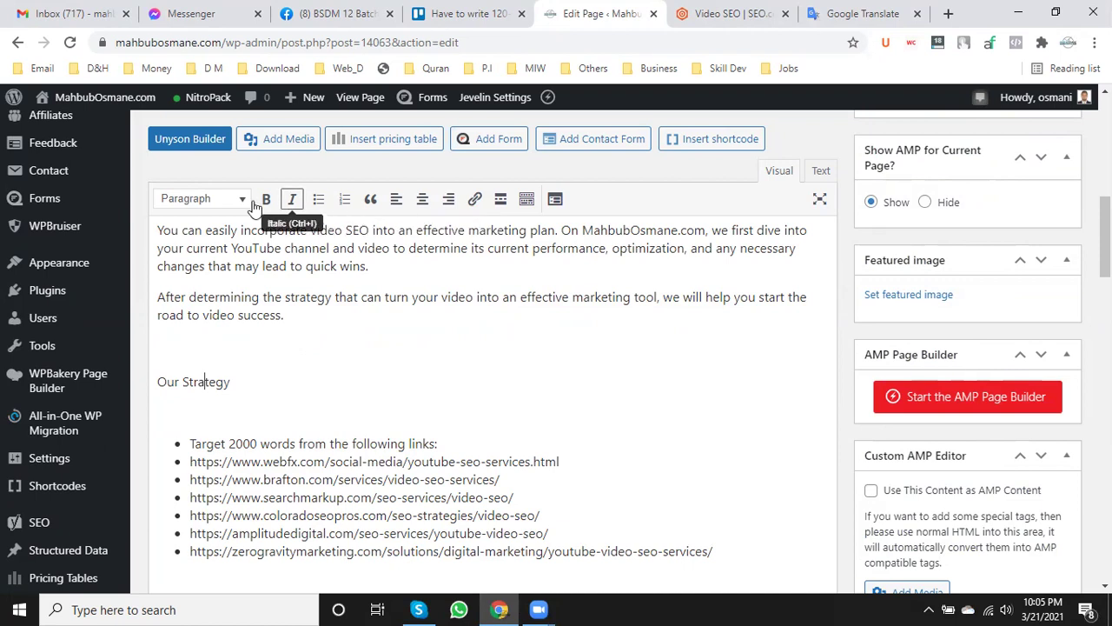
pyautogui.click(228, 206)
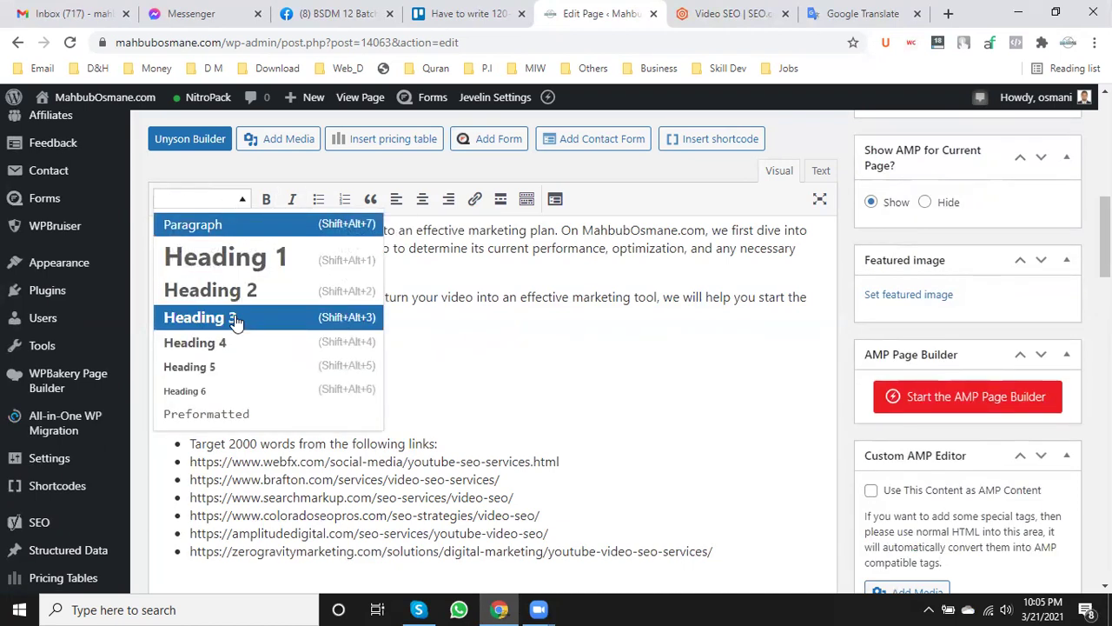
pyautogui.click(232, 318)
pyautogui.click(424, 199)
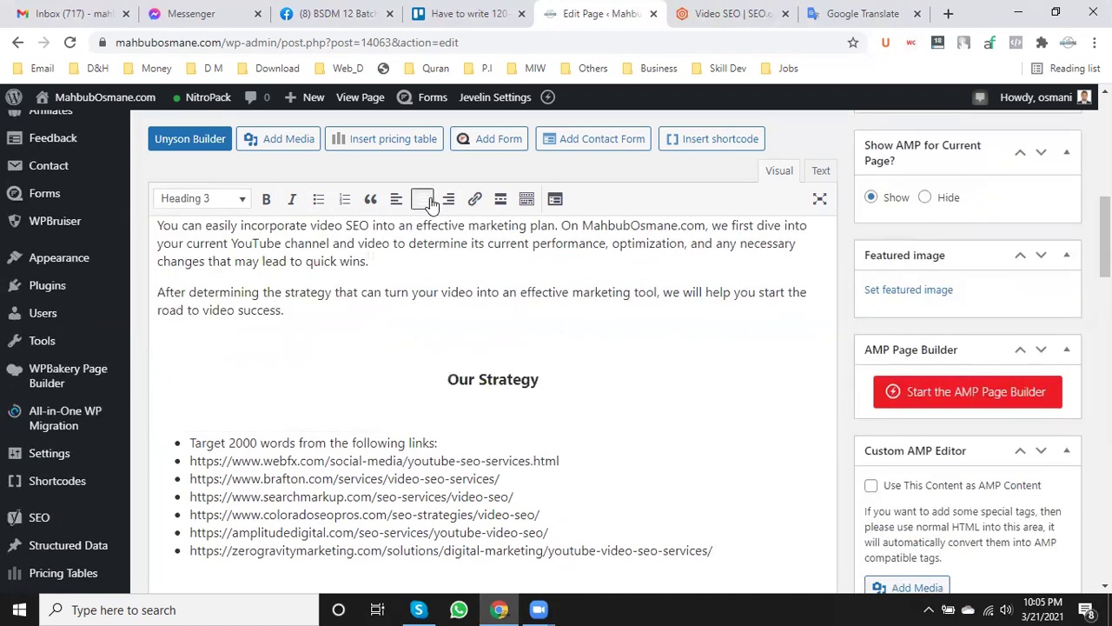
# - Go back to the SEO.com page and examine the six numbered items of the approach section
pyautogui.click(704, 14)
pyautogui.scroll(-3, 198, 426)
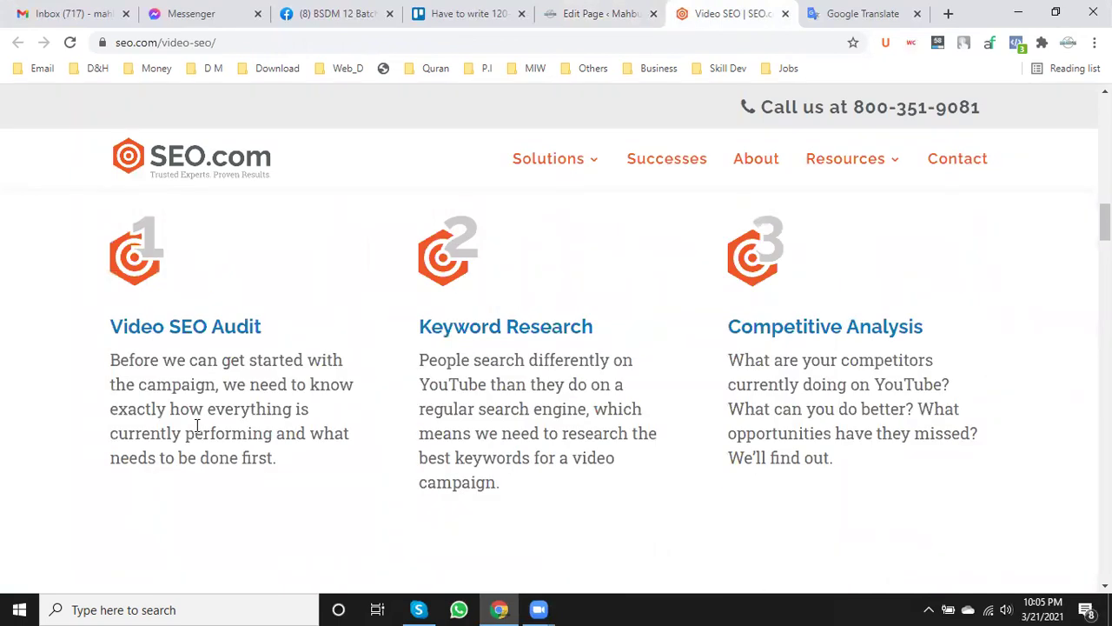
pyautogui.scroll(-3, 198, 426)
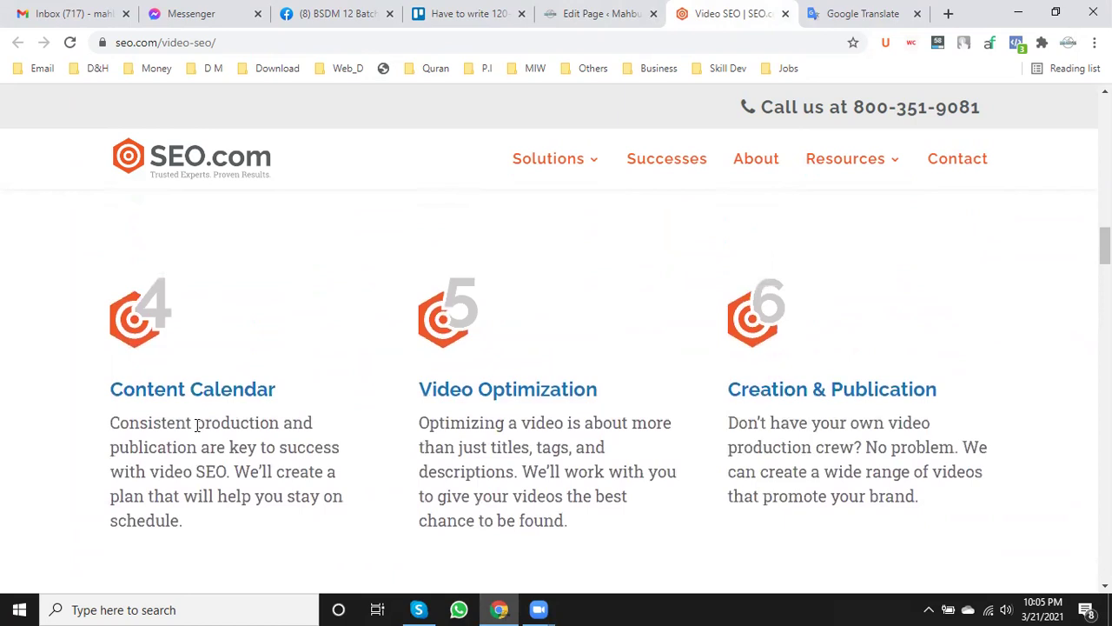
pyautogui.scroll(3, 198, 426)
pyautogui.moveTo(107, 233); pyautogui.dragTo(784, 293)
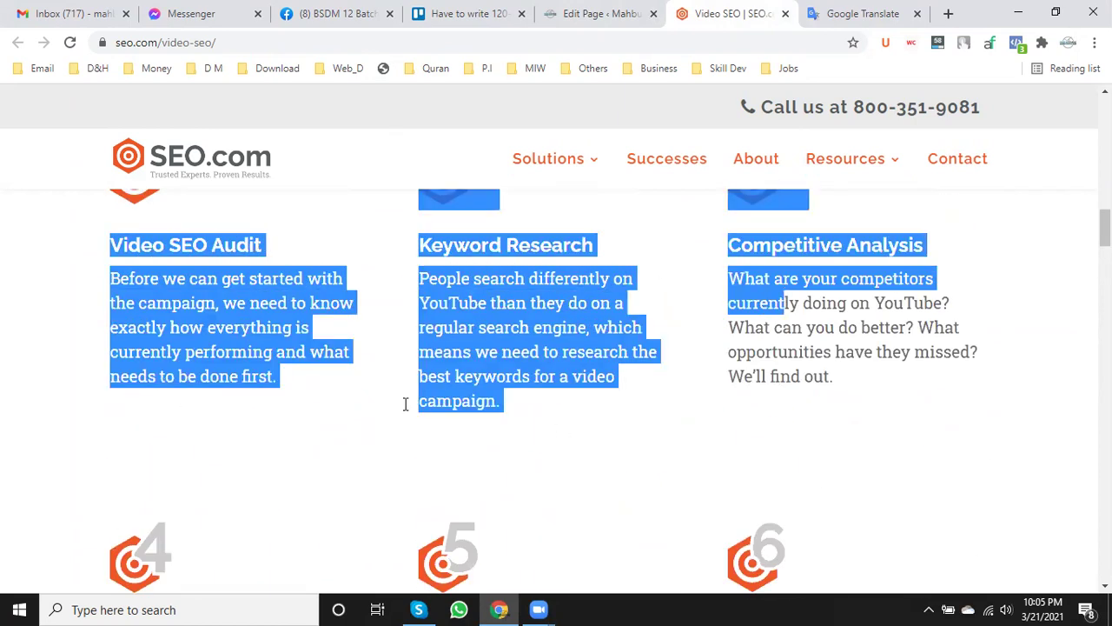
pyautogui.click(40, 283)
pyautogui.scroll(-4, 121, 401)
pyautogui.scroll(3, 121, 399)
pyautogui.scroll(2, 121, 399)
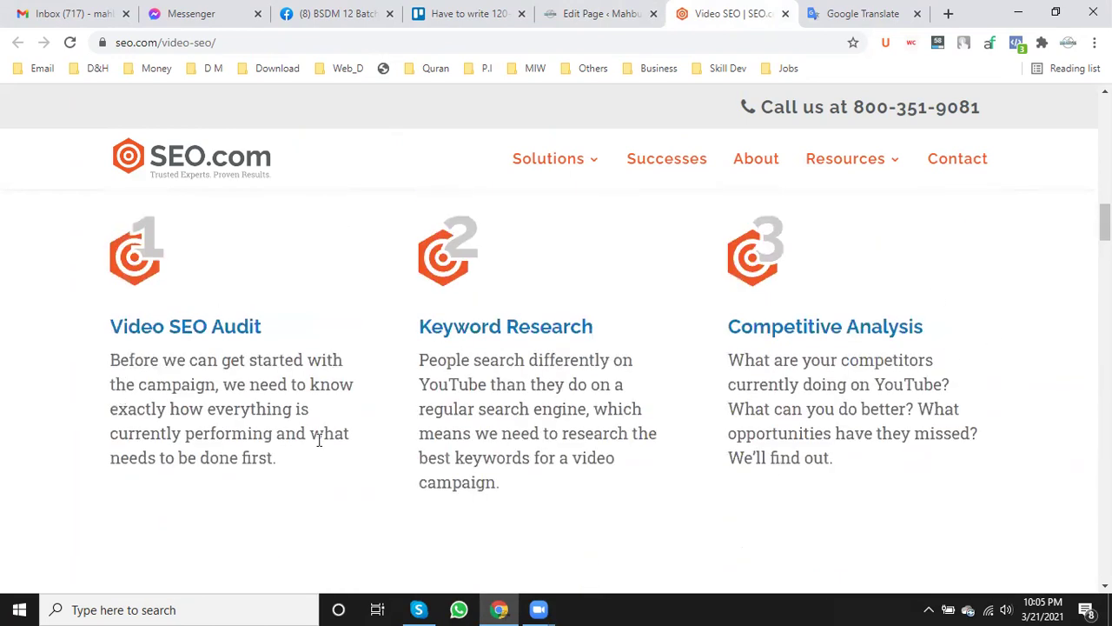
pyautogui.scroll(-3, 164, 480)
pyautogui.scroll(-2, 625, 531)
pyautogui.scroll(3, 174, 336)
pyautogui.scroll(2, 173, 336)
# - Copy the six numbered strategy items from the SEO.com page into Google Translate and translate them into Chinese (Simplified)
pyautogui.moveTo(90, 313); pyautogui.dragTo(988, 447)
pyautogui.scroll(-1, 816, 562)
pyautogui.scroll(-3, 816, 564)
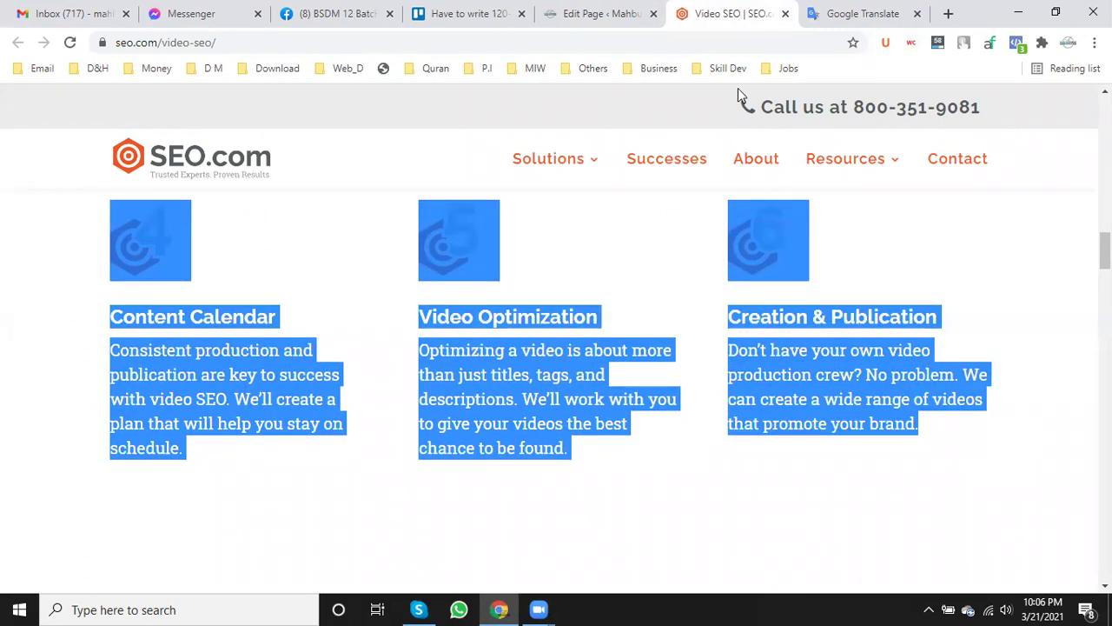
pyautogui.click(827, 11)
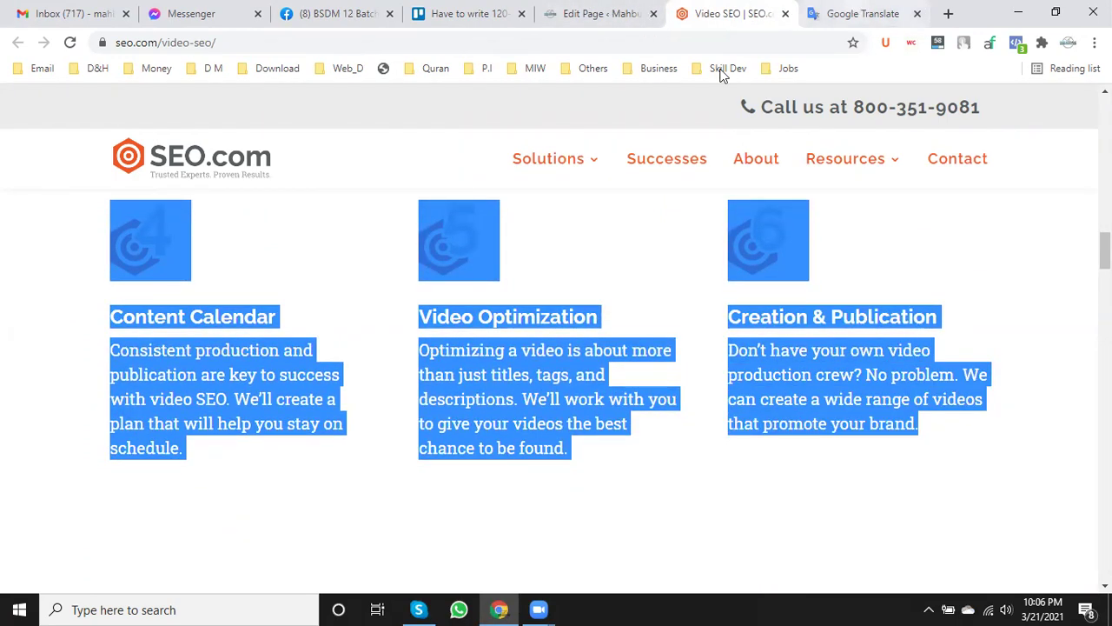
pyautogui.click(522, 264)
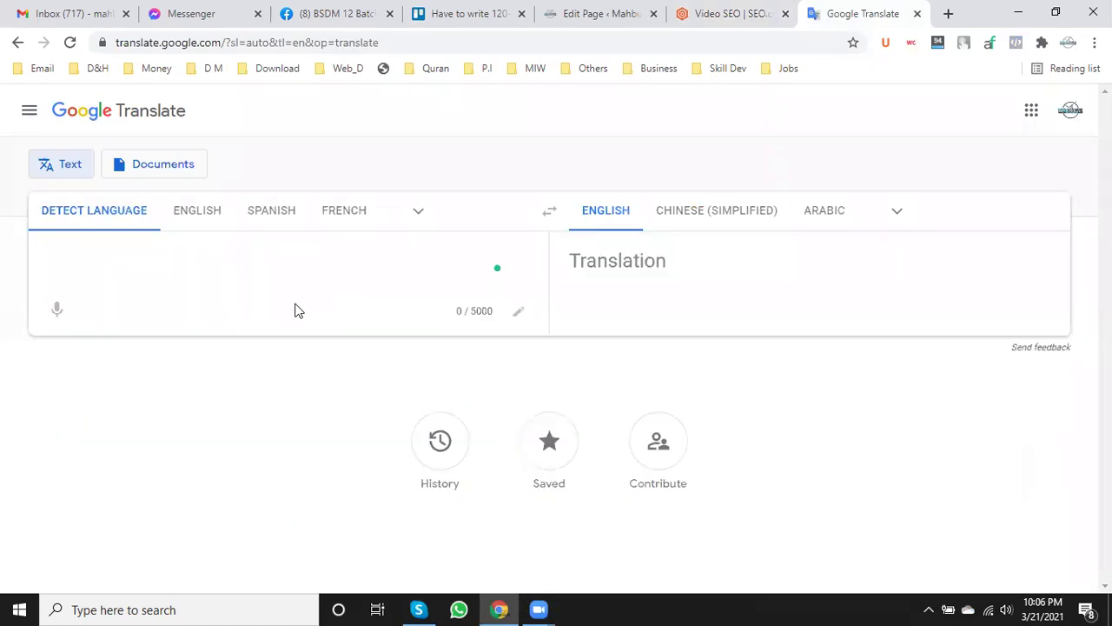
pyautogui.hotkey('ctrl', 'v')
pyautogui.scroll(3, 743, 232)
pyautogui.scroll(2, 744, 232)
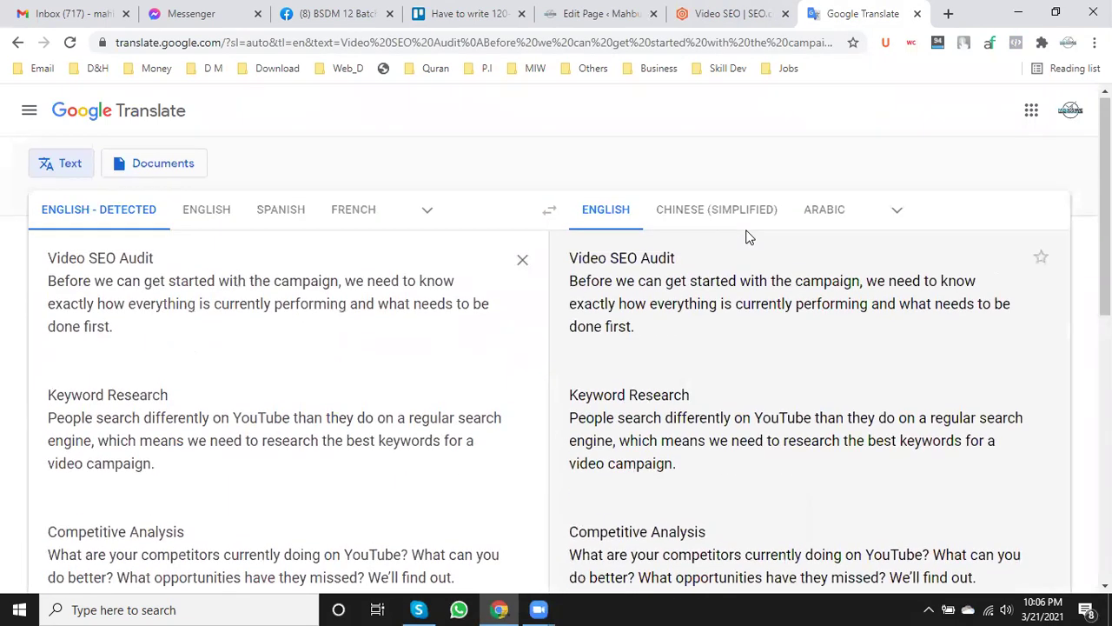
pyautogui.click(739, 216)
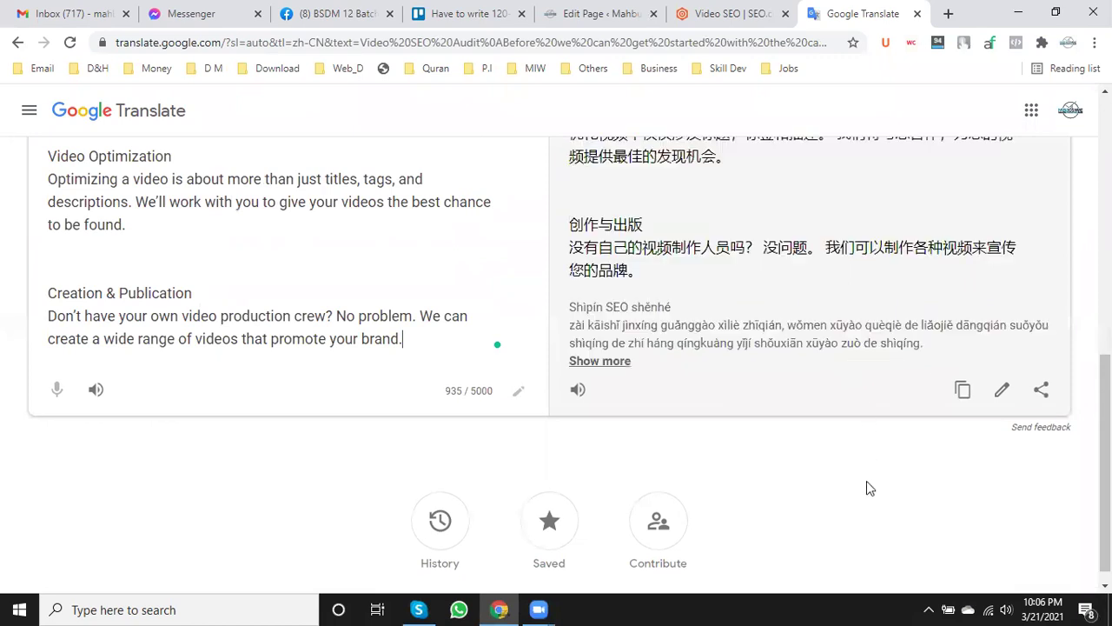
# - Translate the Chinese version of the six items back into English and copy the reworded result
pyautogui.click(961, 387)
pyautogui.scroll(7, 816, 451)
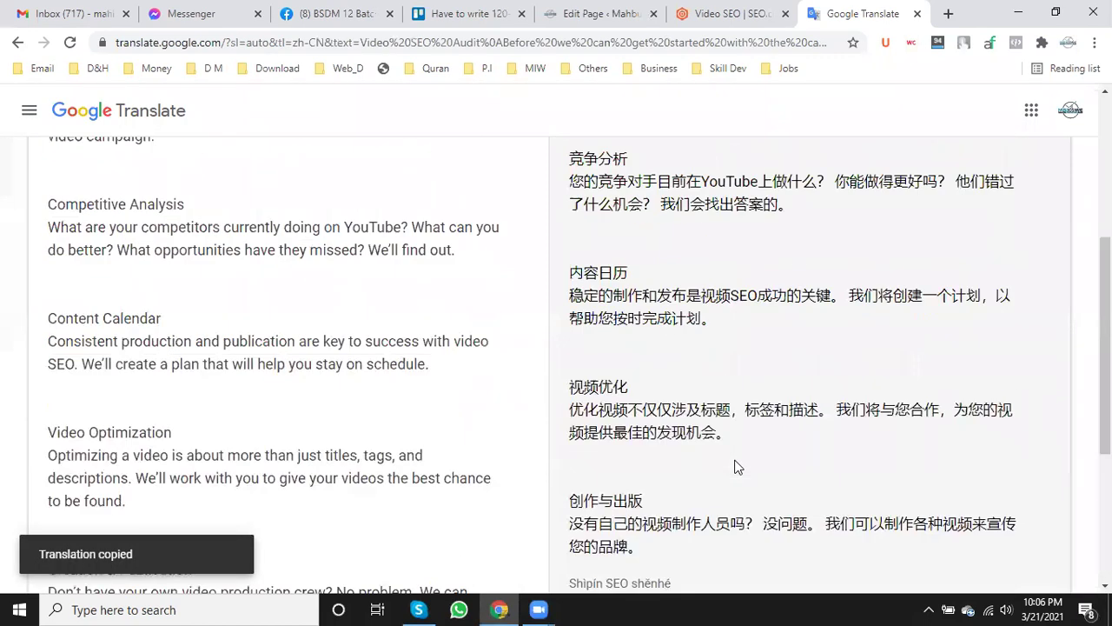
pyautogui.click(520, 261)
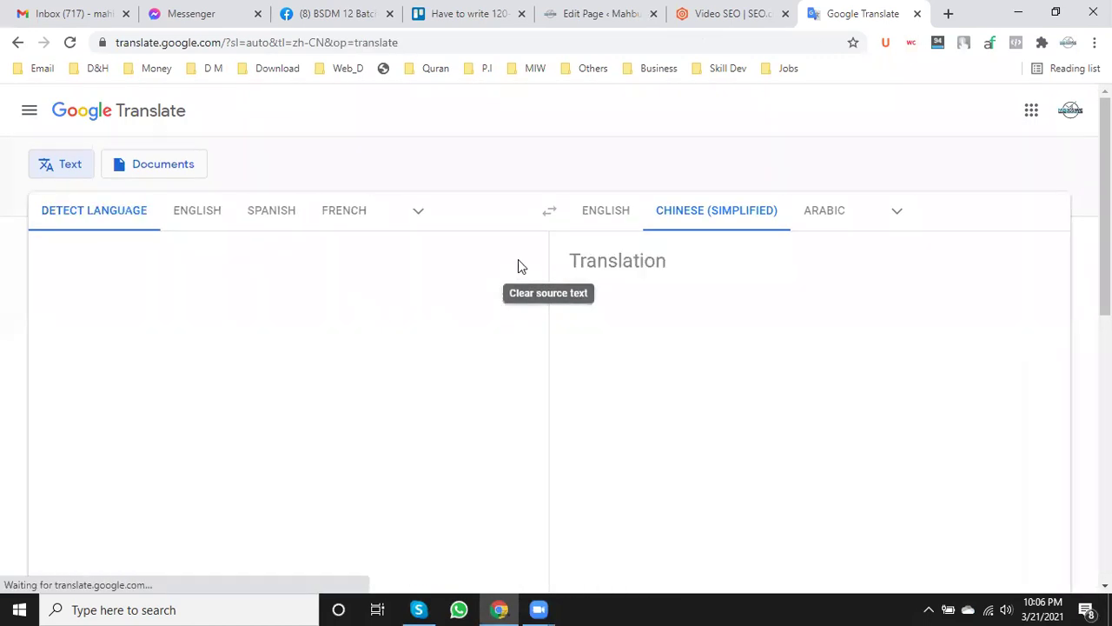
pyautogui.click(599, 211)
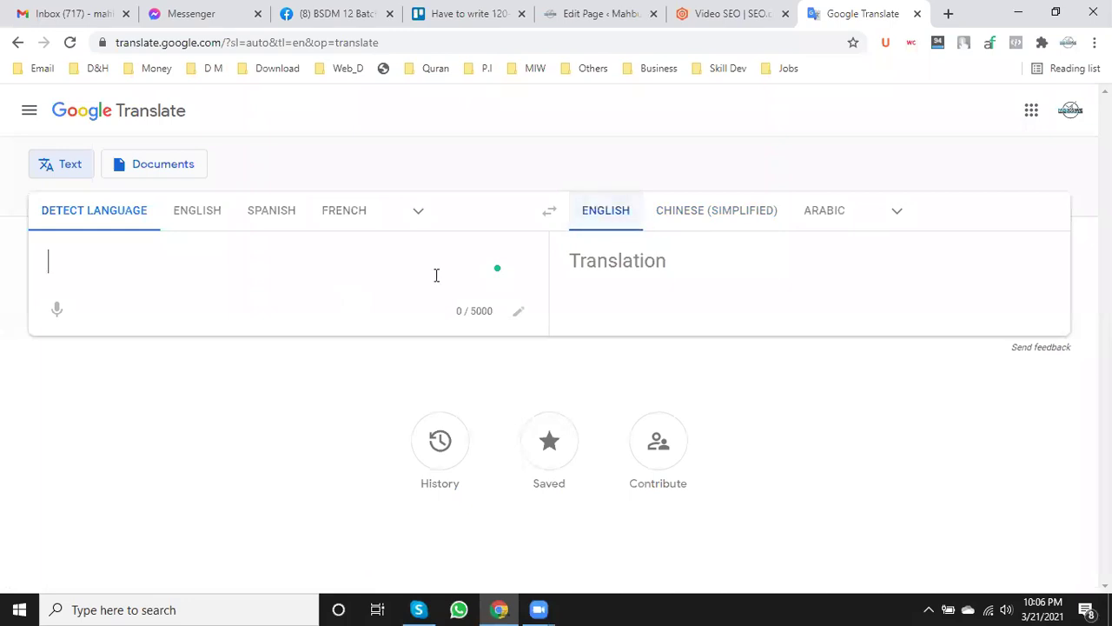
pyautogui.click(272, 309)
pyautogui.hotkey('ctrl', 'v')
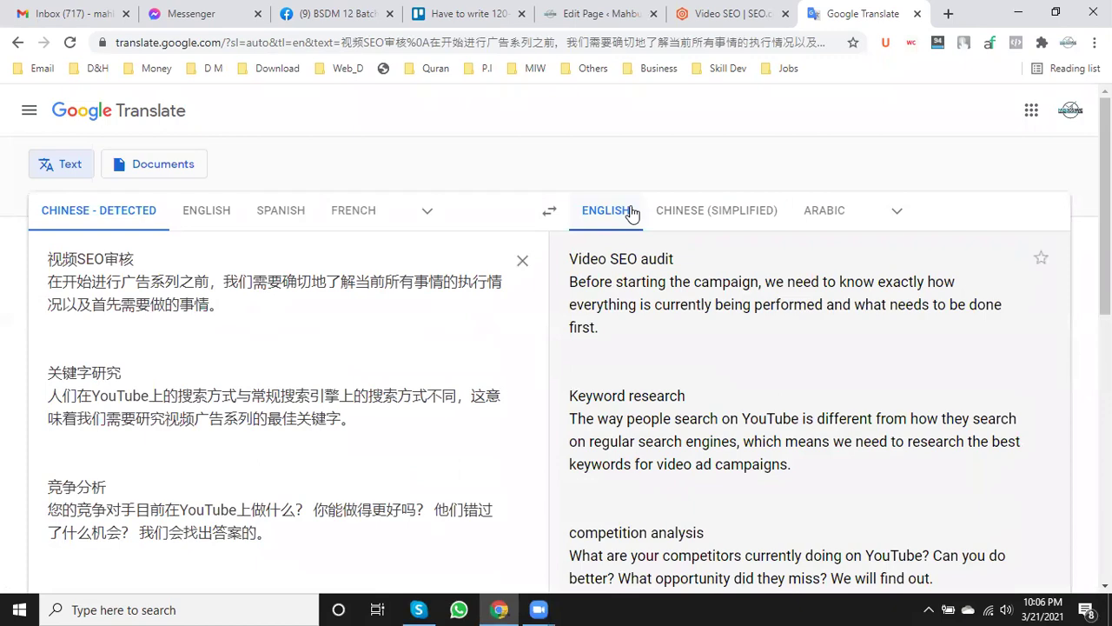
pyautogui.scroll(-8, 600, 408)
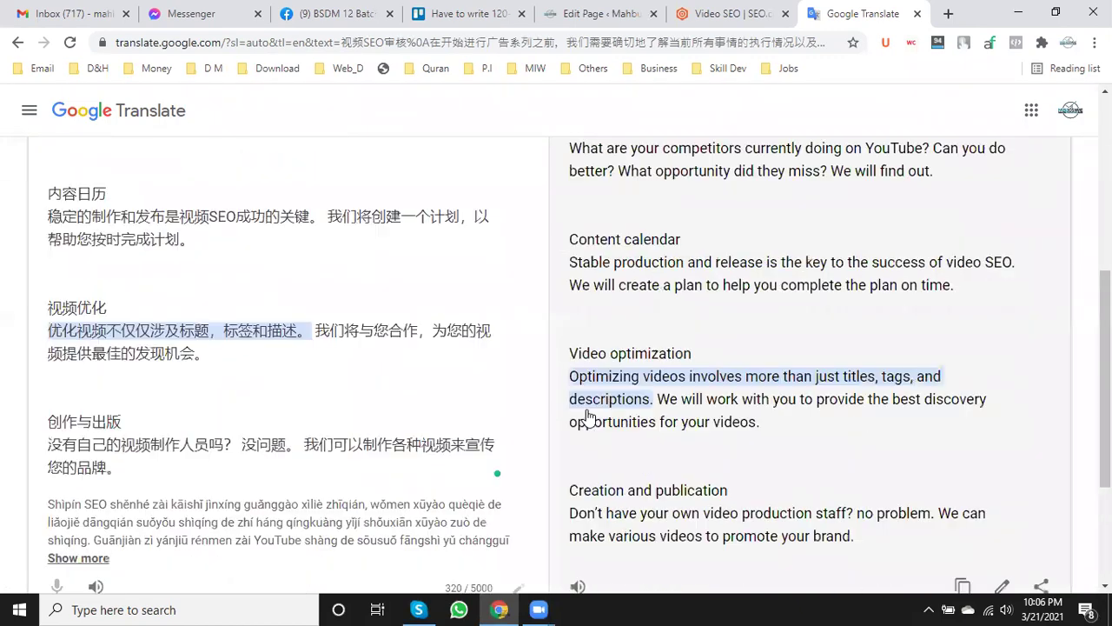
pyautogui.click(961, 371)
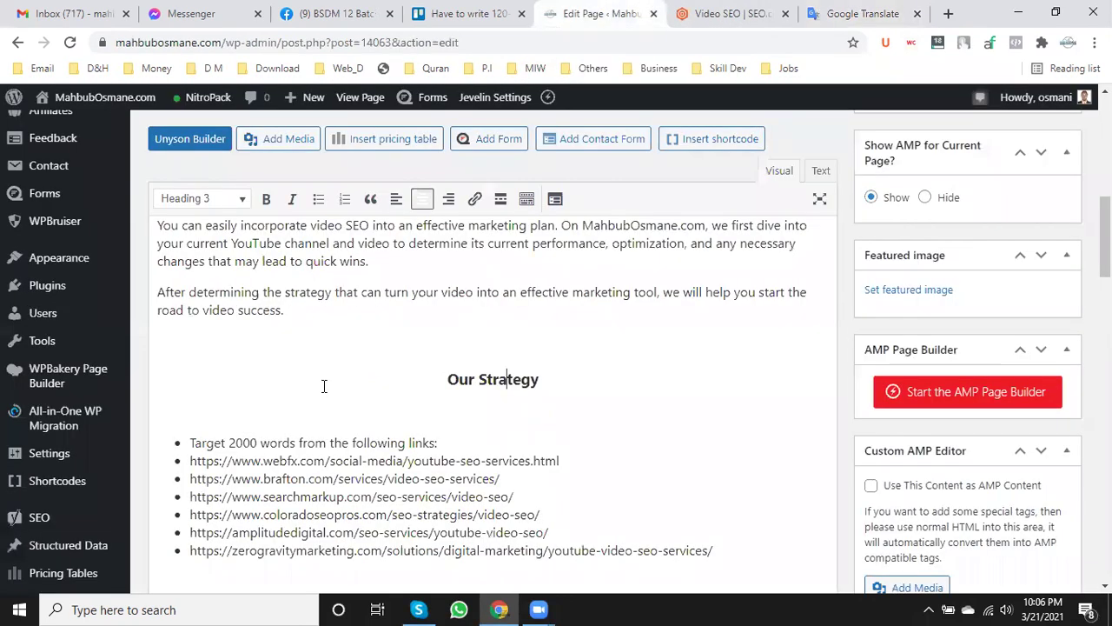
# - Return to the WordPress editor and paste the reworded six items on a new line beneath the "Our Strategy" heading
pyautogui.click(608, 14)
pyautogui.click(571, 382)
pyautogui.press('Return')
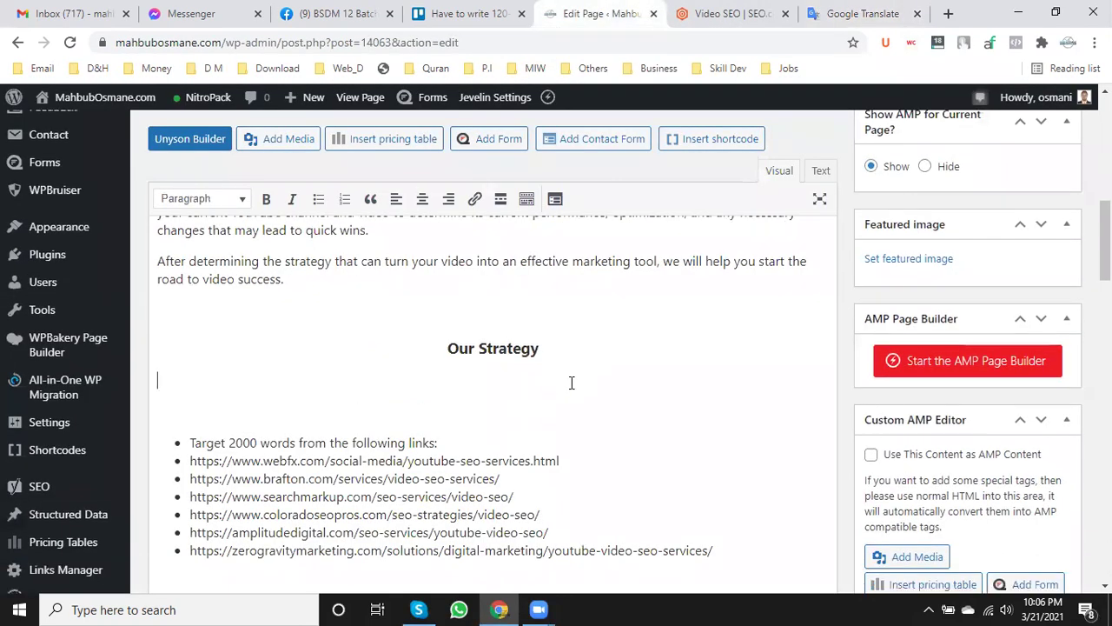
pyautogui.hotkey('ctrl', 'v')
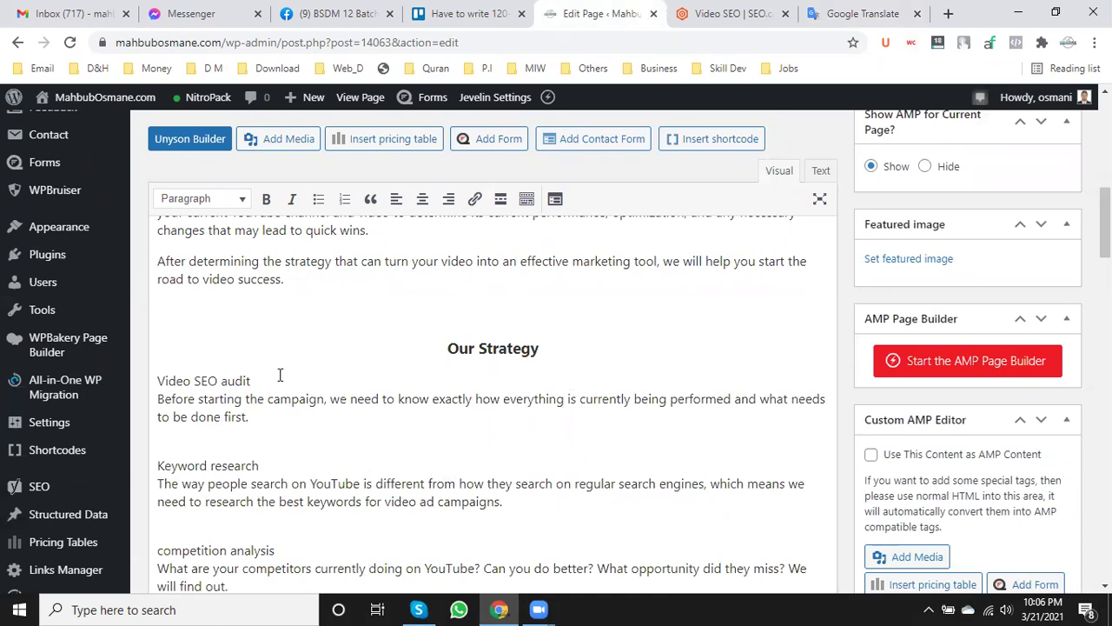
# - Check the original items on the SEO.com page and add a colon after "Video SEO audit" in the WordPress editor
pyautogui.click(758, 10)
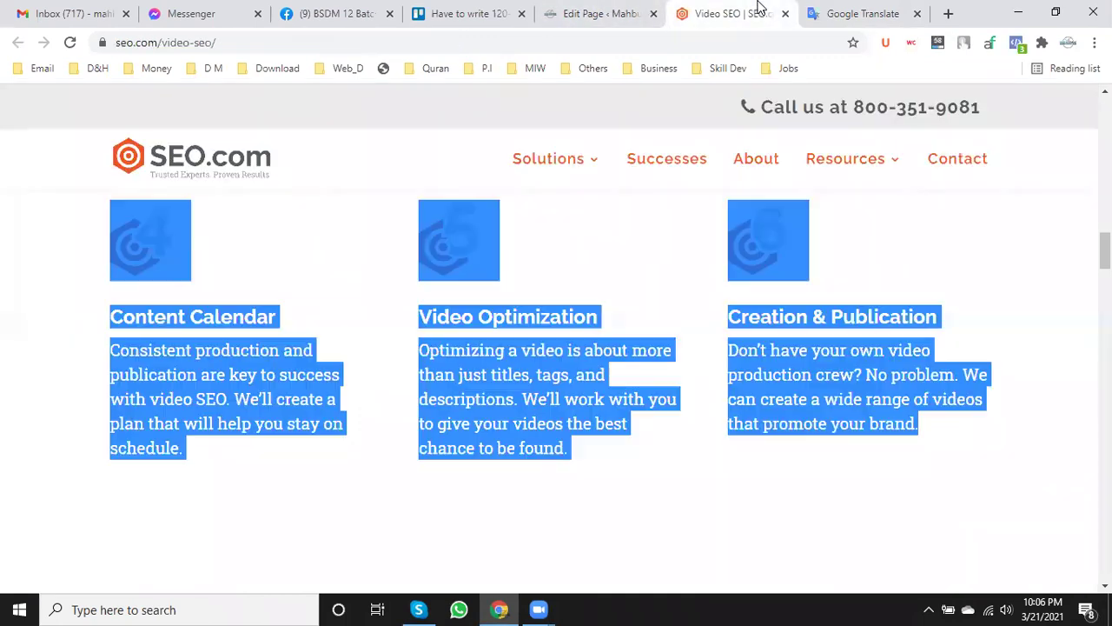
pyautogui.scroll(4, 176, 499)
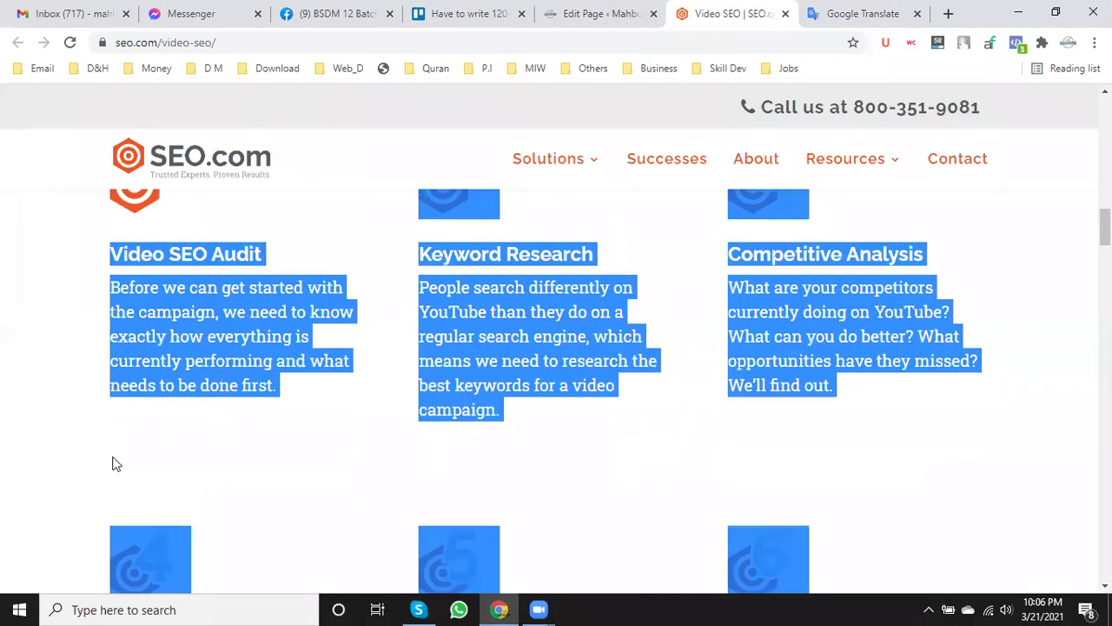
pyautogui.click(69, 405)
pyautogui.moveTo(572, 141)
pyautogui.click(584, 12)
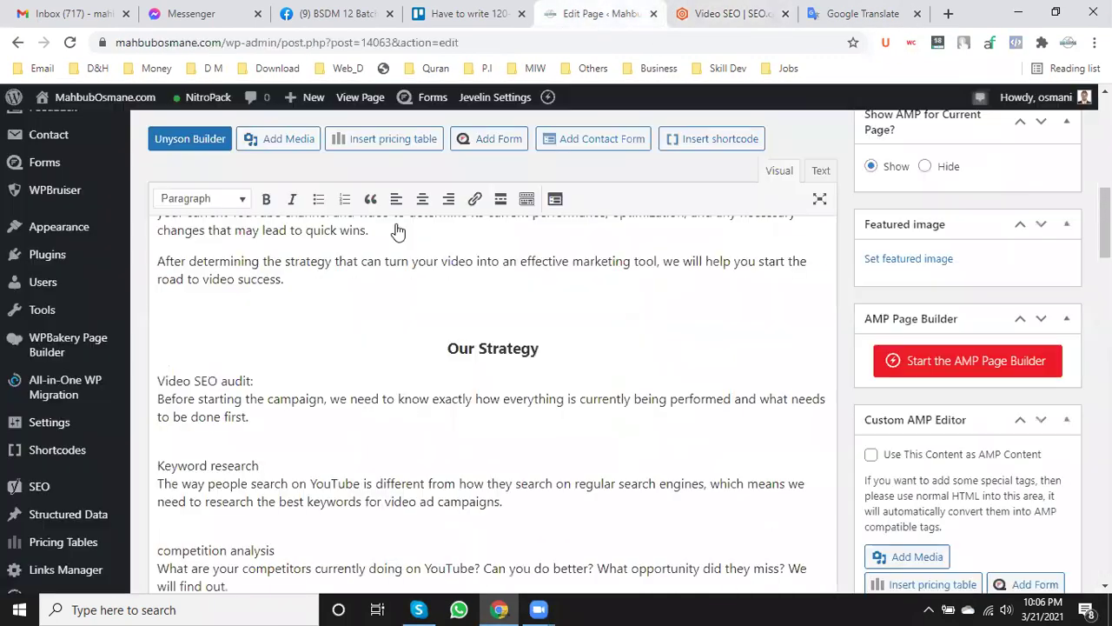
pyautogui.click(257, 379)
# - Copy the original paragraph under "Video SEO Audit" from the SEO.com page and go back to the WordPress editor
pyautogui.click(721, 14)
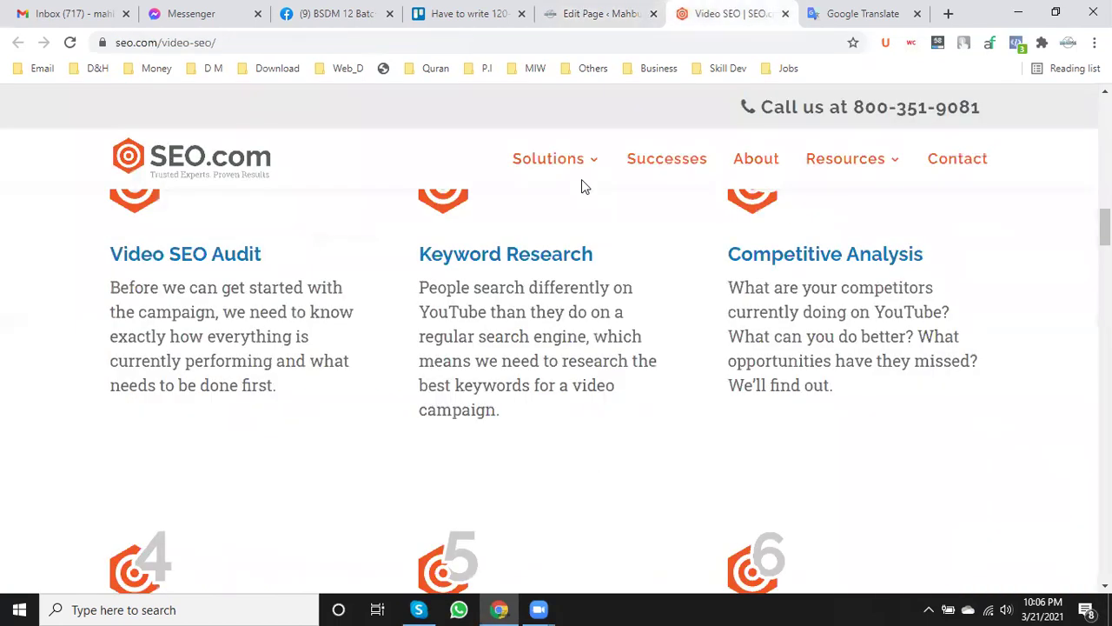
pyautogui.moveTo(287, 391); pyautogui.dragTo(102, 301)
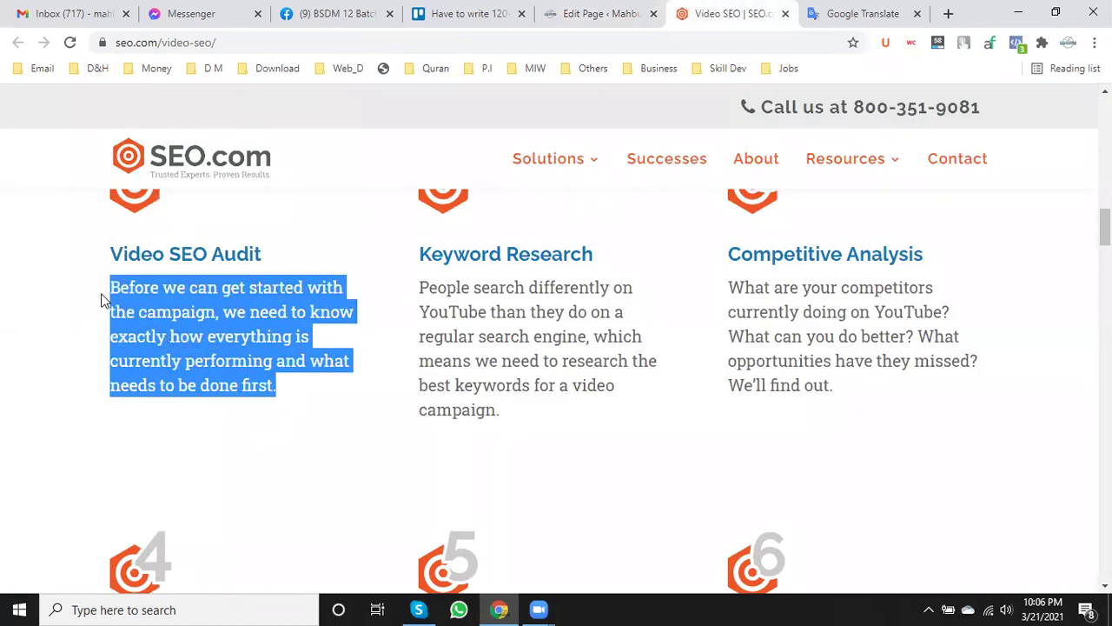
pyautogui.rightClick(184, 292)
pyautogui.click(223, 301)
pyautogui.click(600, 13)
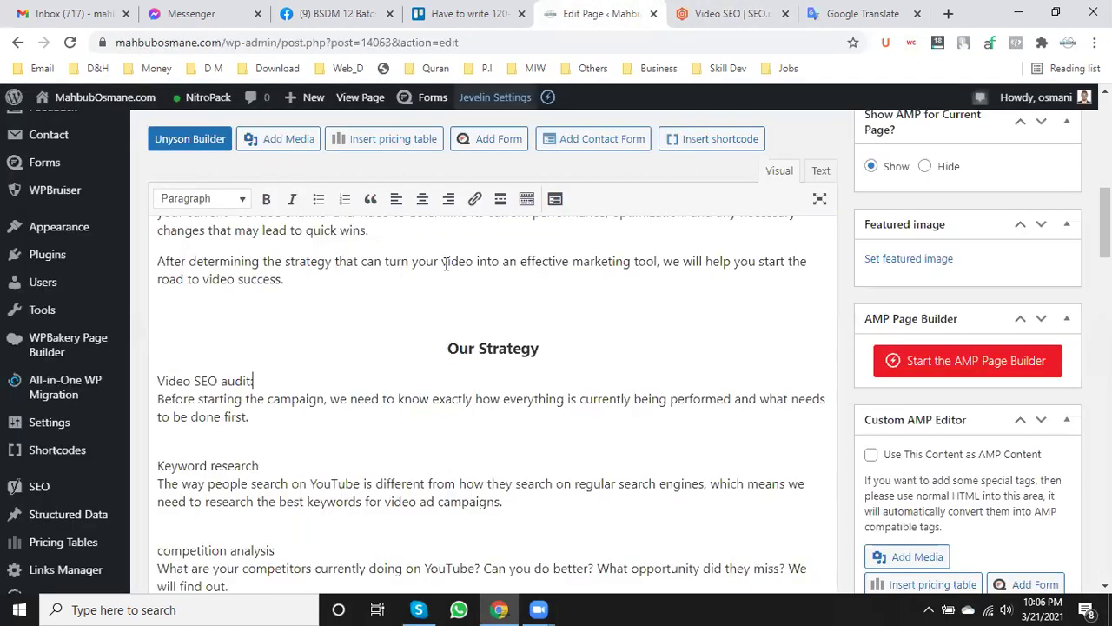
# - Join the audit description onto the "Video SEO audit:" line and make that label bold
pyautogui.click(159, 399)
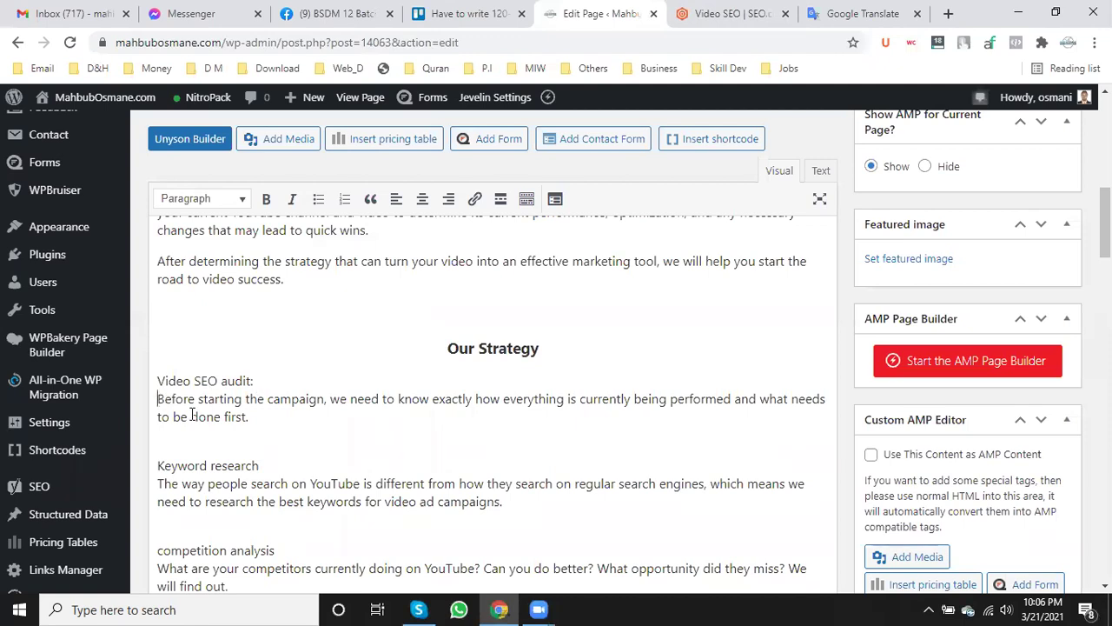
pyautogui.press('BackSpace')
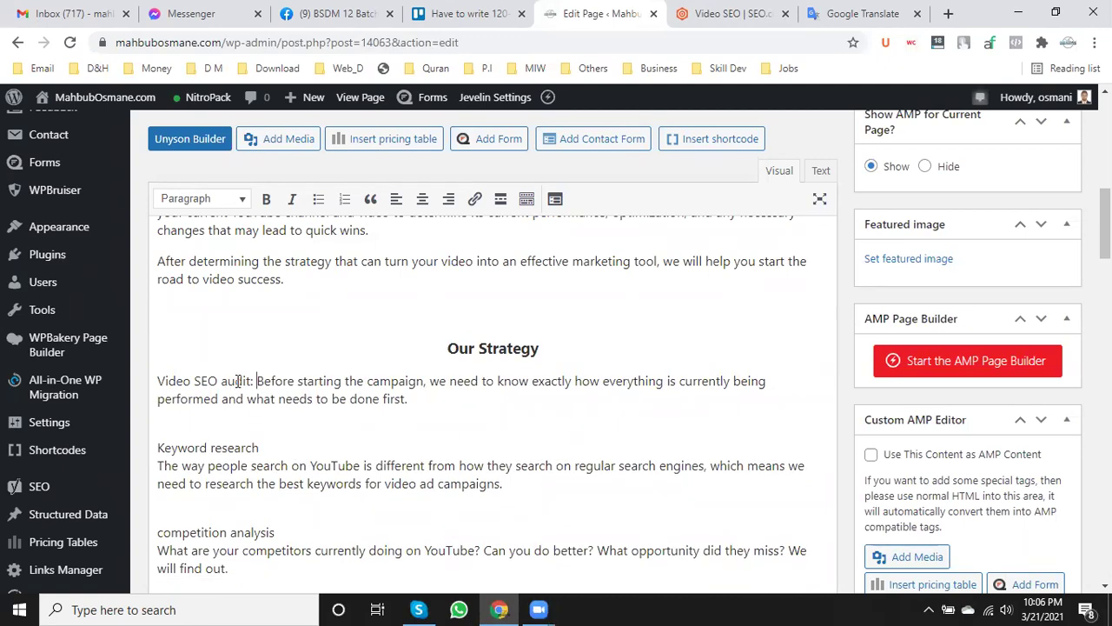
pyautogui.moveTo(253, 381); pyautogui.dragTo(159, 383)
pyautogui.click(266, 199)
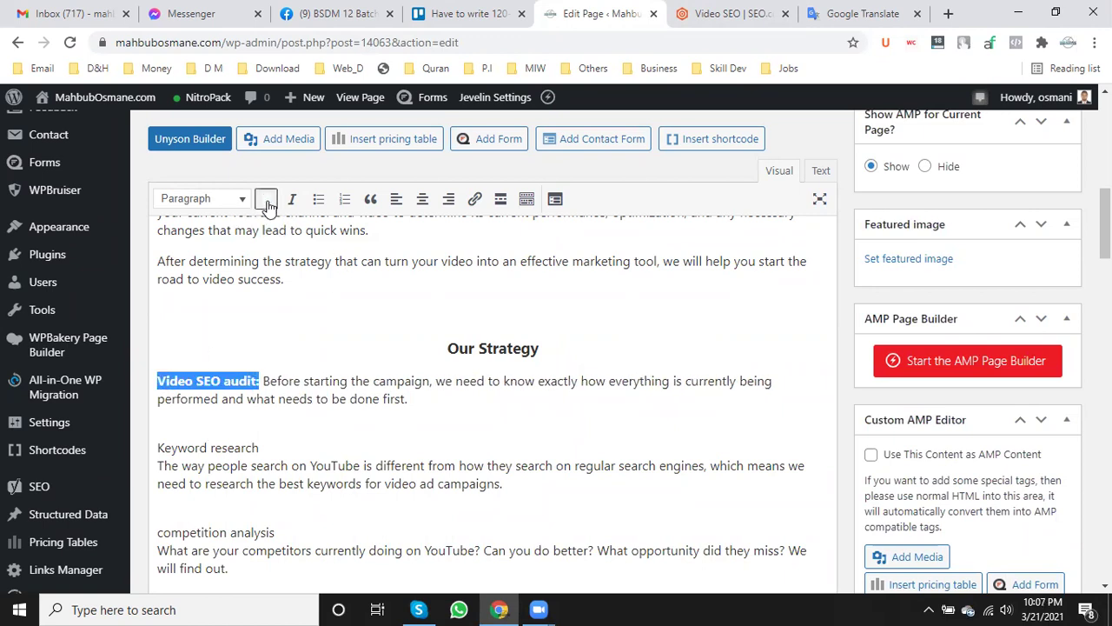
pyautogui.click(329, 381)
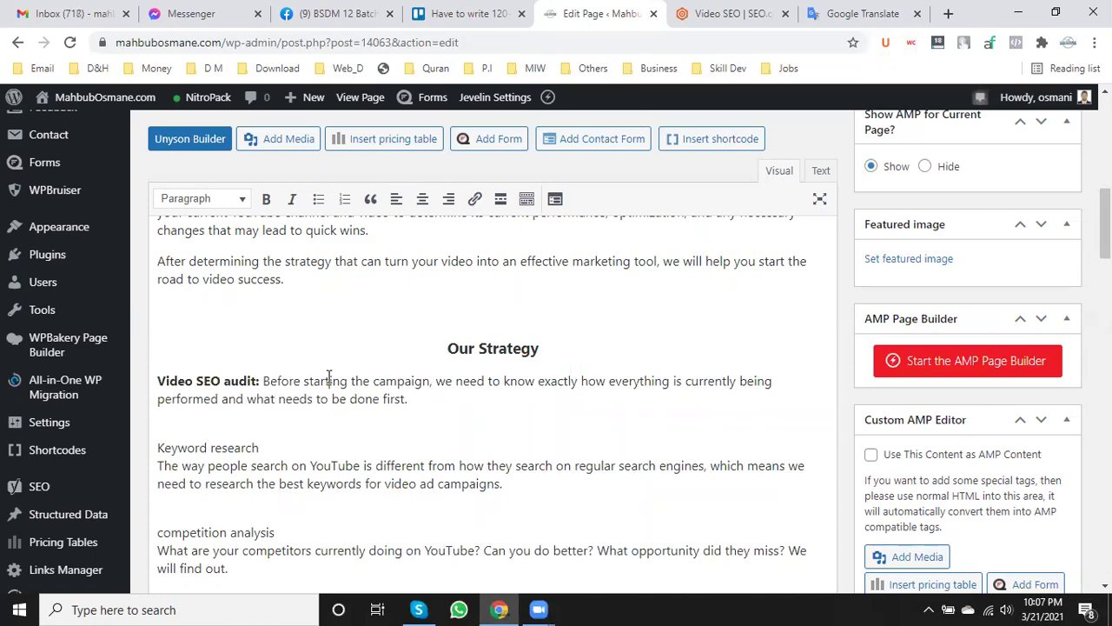
pyautogui.click(329, 380)
# - Paste the original SEO.com audit paragraph on a new line between the "Our Strategy" heading and the "Video SEO audit:" paragraph for comparison
pyautogui.click(537, 348)
pyautogui.press('Return')
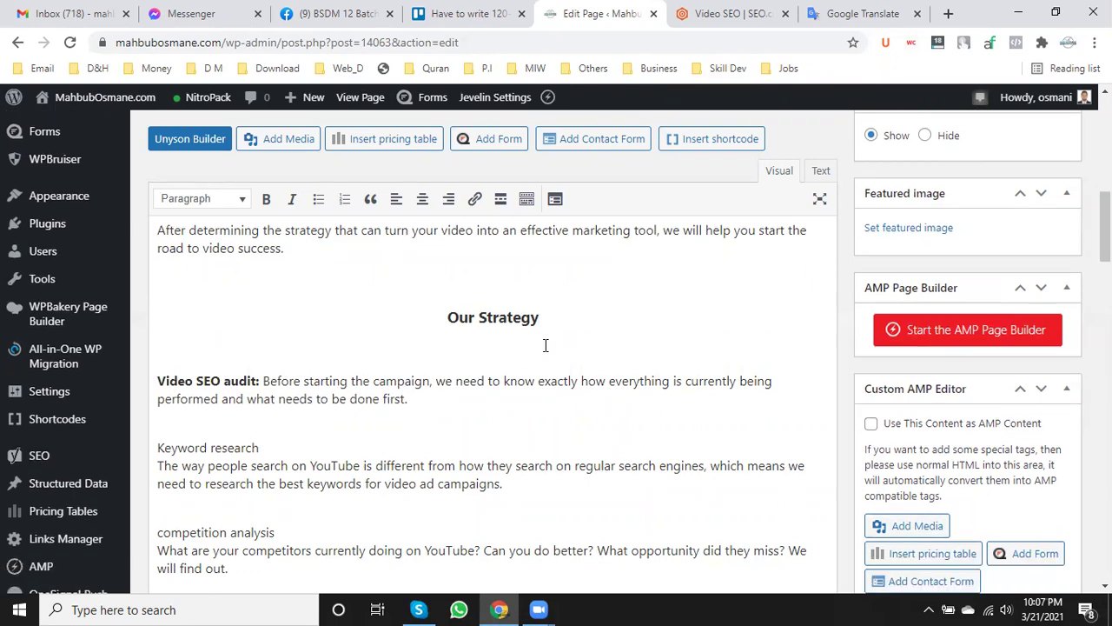
pyautogui.hotkey('ctrl', 'v')
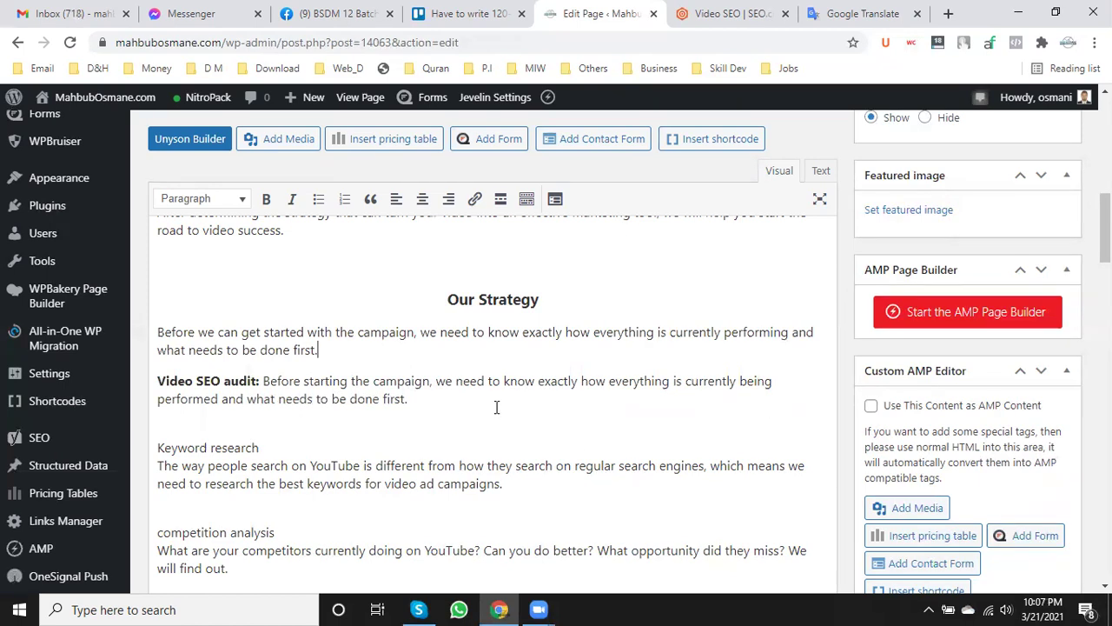
# - In the "Video SEO audit:" paragraph, move the word "exactly" in front of "we need to know"
pyautogui.moveTo(438, 382); pyautogui.dragTo(449, 409)
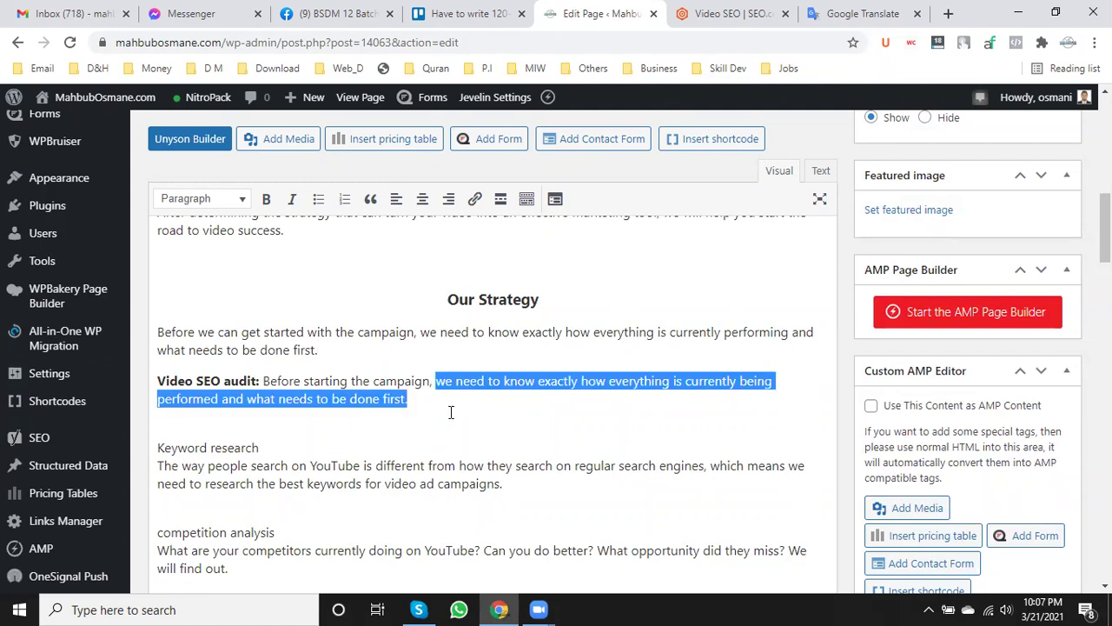
pyautogui.click(454, 413)
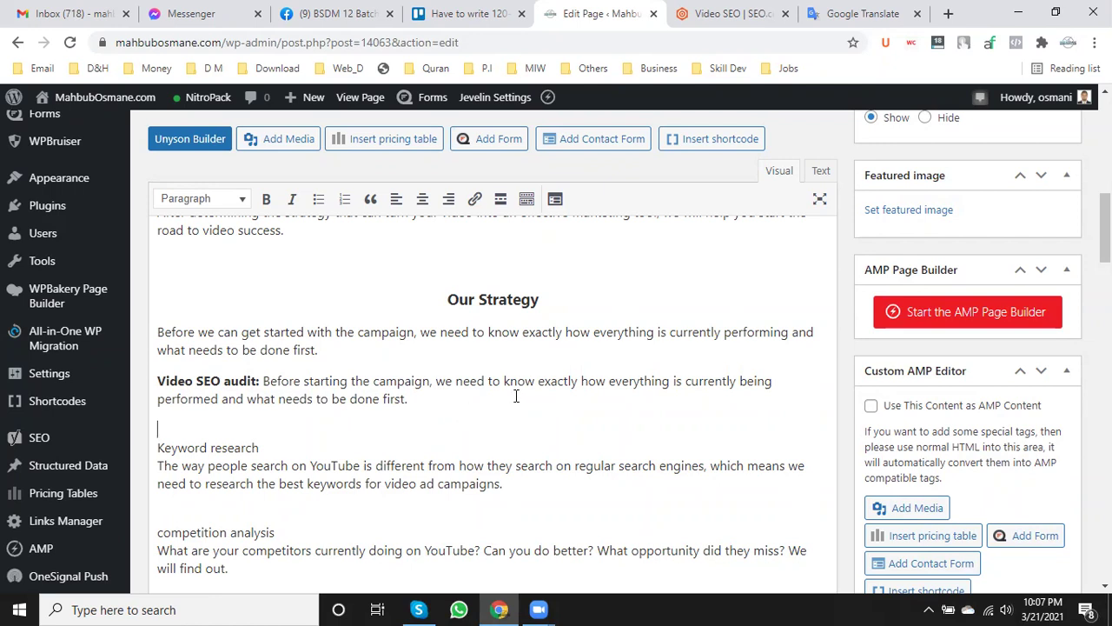
pyautogui.doubleClick(566, 382)
pyautogui.press('BackSpace')
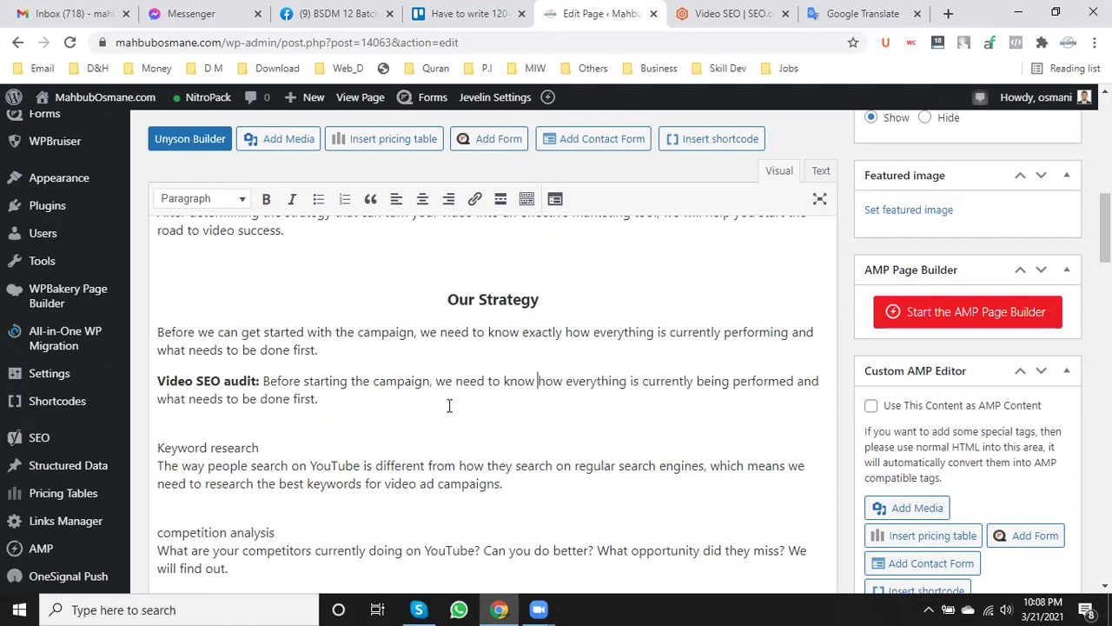
pyautogui.click(437, 381)
pyautogui.hotkey('ctrl', 'v')
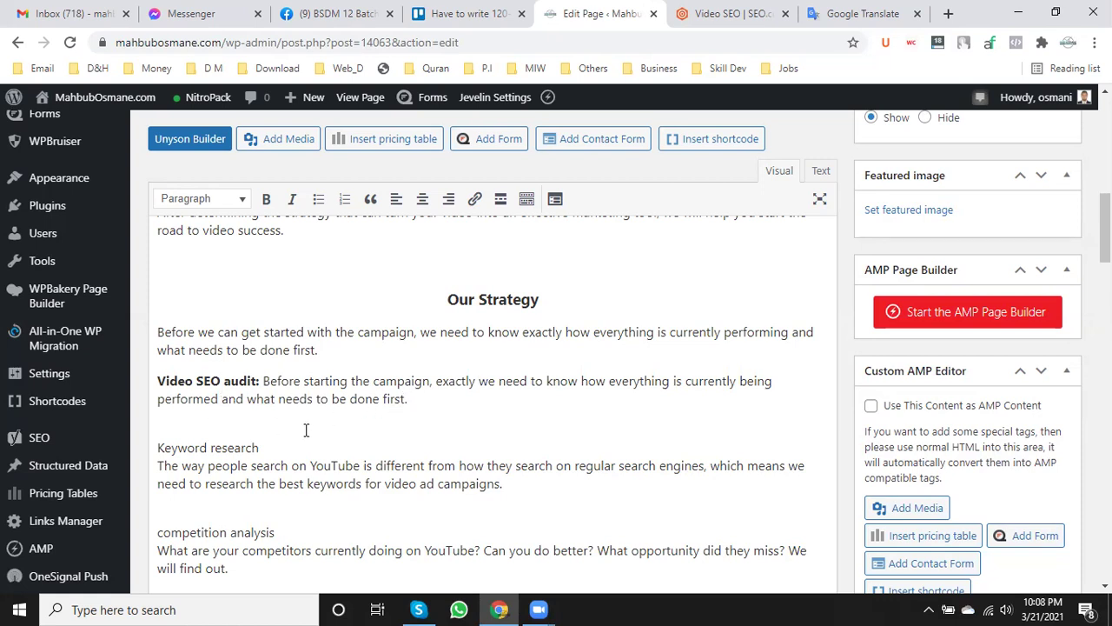
# - Replace "performed" with "performing" in the "Video SEO audit:" paragraph
pyautogui.press('BackSpace')
pyautogui.press('BackSpace')
pyautogui.press('BackSpace')
pyautogui.press('BackSpace')
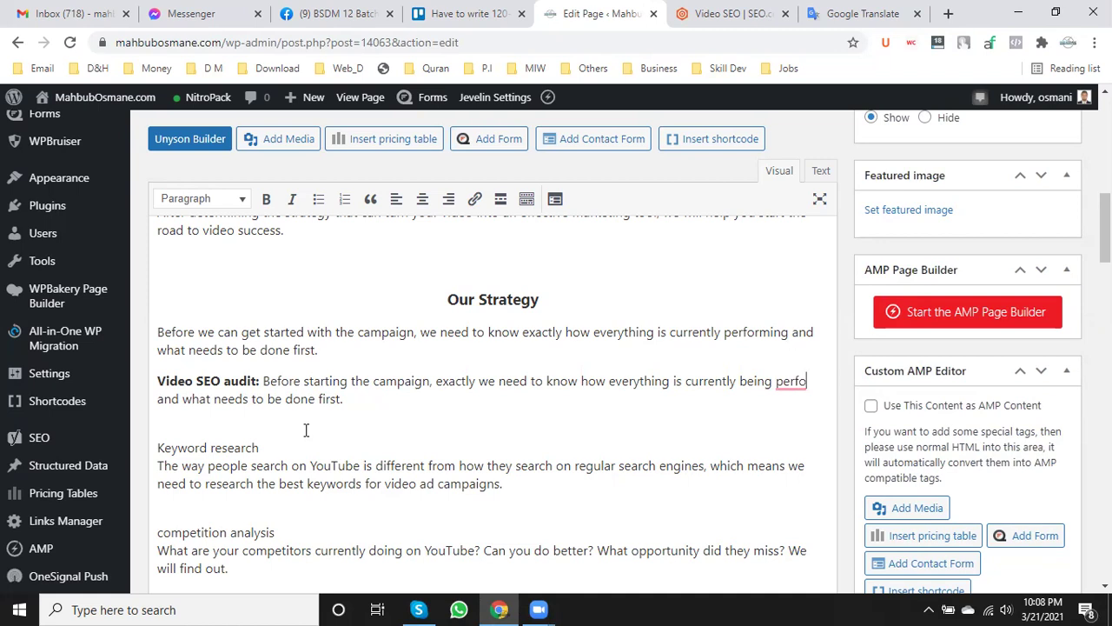
pyautogui.press('BackSpace')
pyautogui.press('BackSpace')
pyautogui.press('BackSpace')
pyautogui.press('BackSpace')
pyautogui.press('BackSpace')
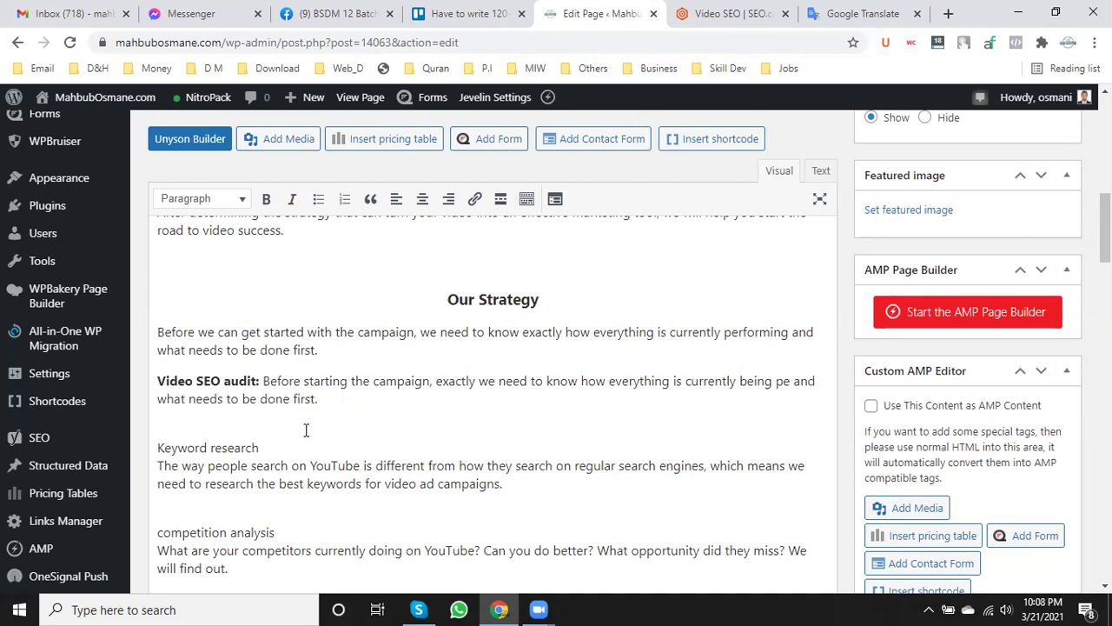
pyautogui.write('performing')
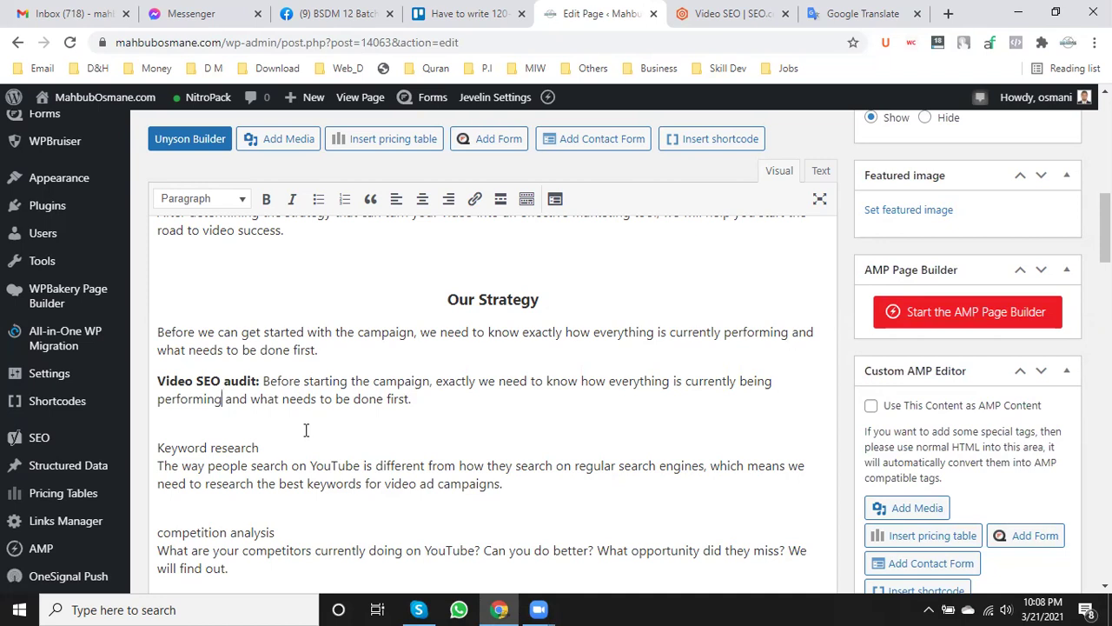
# - Replace "be done" with "do" so the audit sentence ends "what needs to do first."
pyautogui.click(383, 399)
pyautogui.press('BackSpace')
pyautogui.press('BackSpace')
pyautogui.press('BackSpace')
pyautogui.press('BackSpace')
pyautogui.press('BackSpace')
pyautogui.press('BackSpace')
pyautogui.press('BackSpace')
pyautogui.write('do')
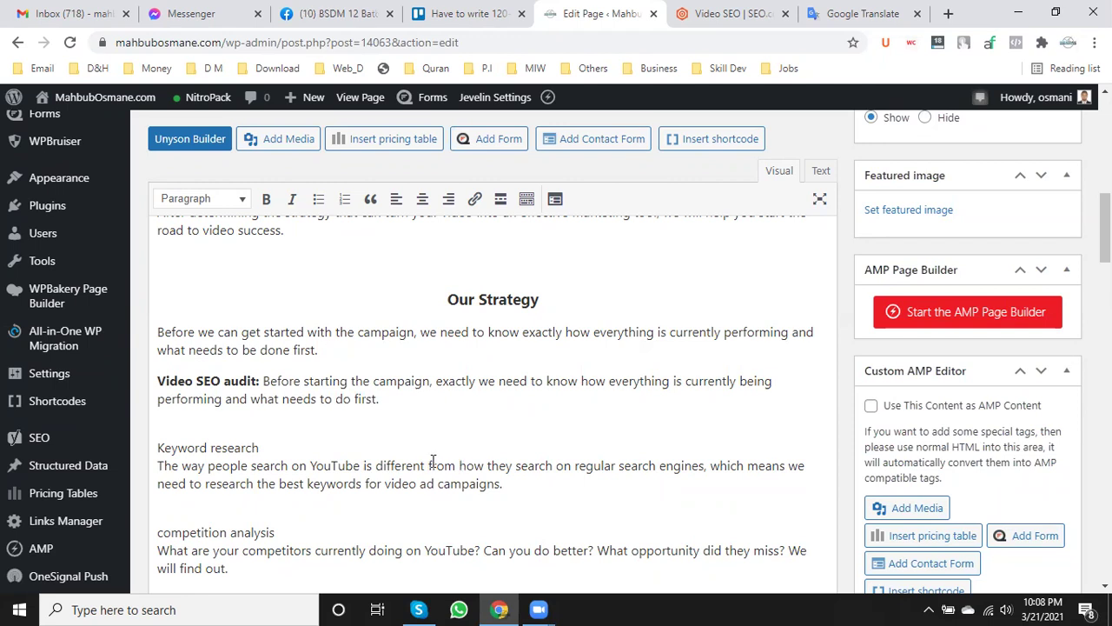
# - Delete the original SEO.com comparison paragraph beneath the "Our Strategy" heading and place the cursor after "Keyword research"
pyautogui.moveTo(321, 351); pyautogui.dragTo(157, 329)
pyautogui.press('BackSpace')
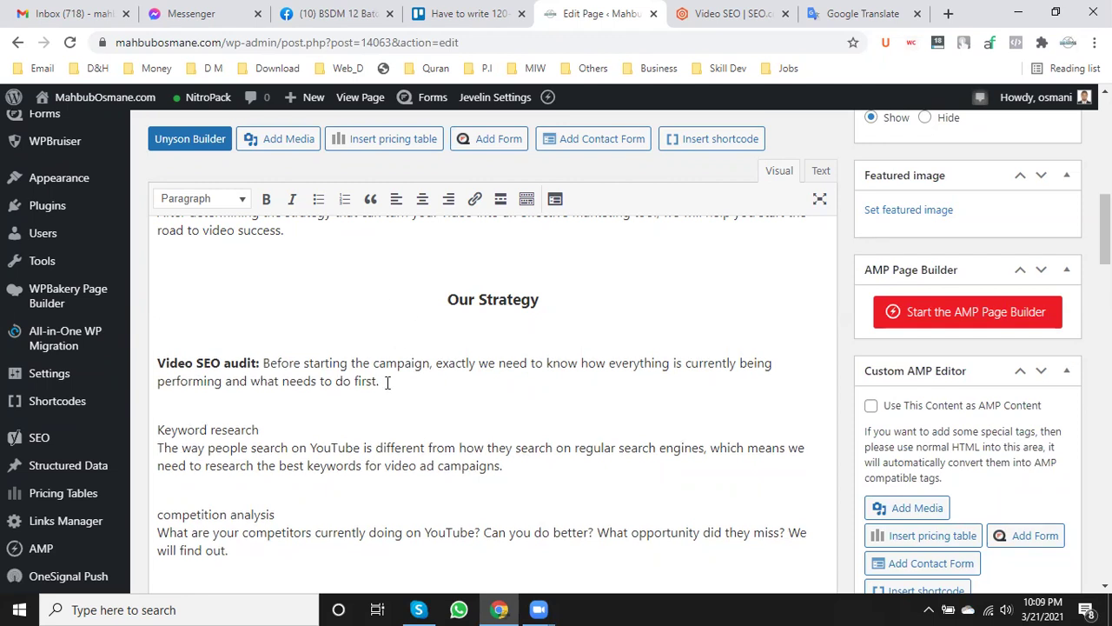
pyautogui.scroll(-1, 388, 382)
pyautogui.click(281, 352)
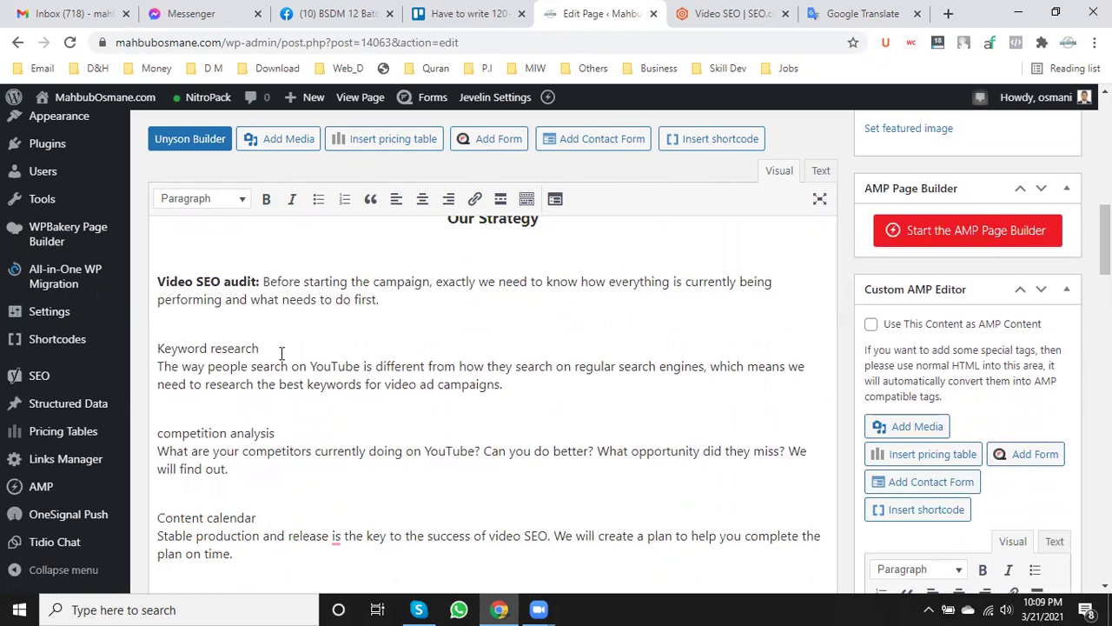
# - Make the "Keyword research" heading bold and add a colon after it
pyautogui.keyDown('shift'); pyautogui.click(144, 349); pyautogui.keyUp('shift')
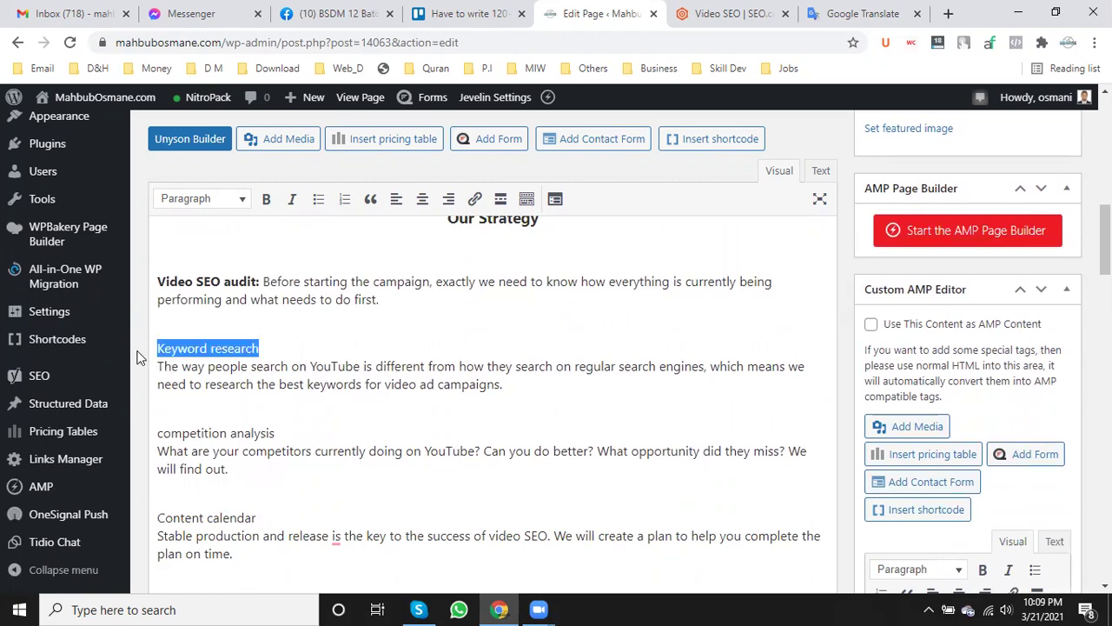
pyautogui.click(268, 202)
pyautogui.click(273, 348)
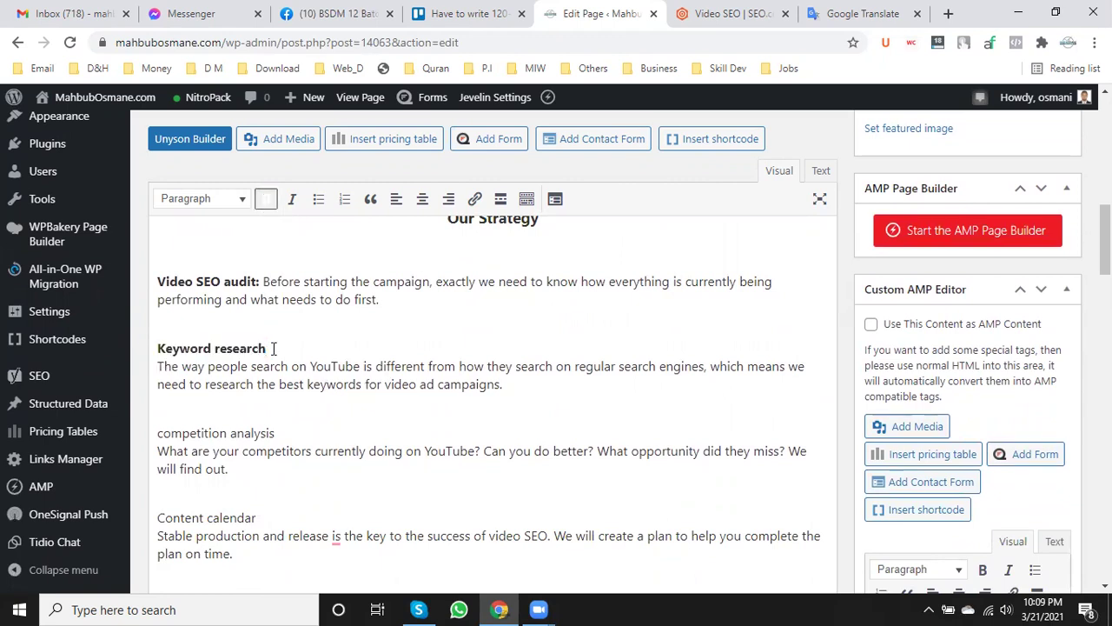
pyautogui.write(':')
pyautogui.hotkey('shift', 'Down')
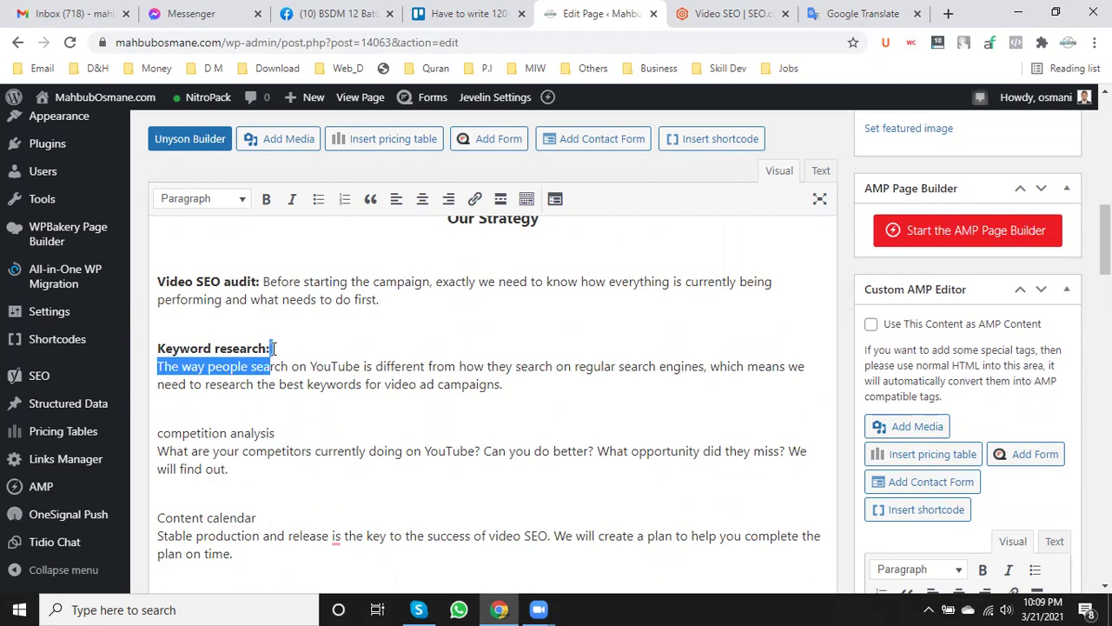
pyautogui.click(273, 348)
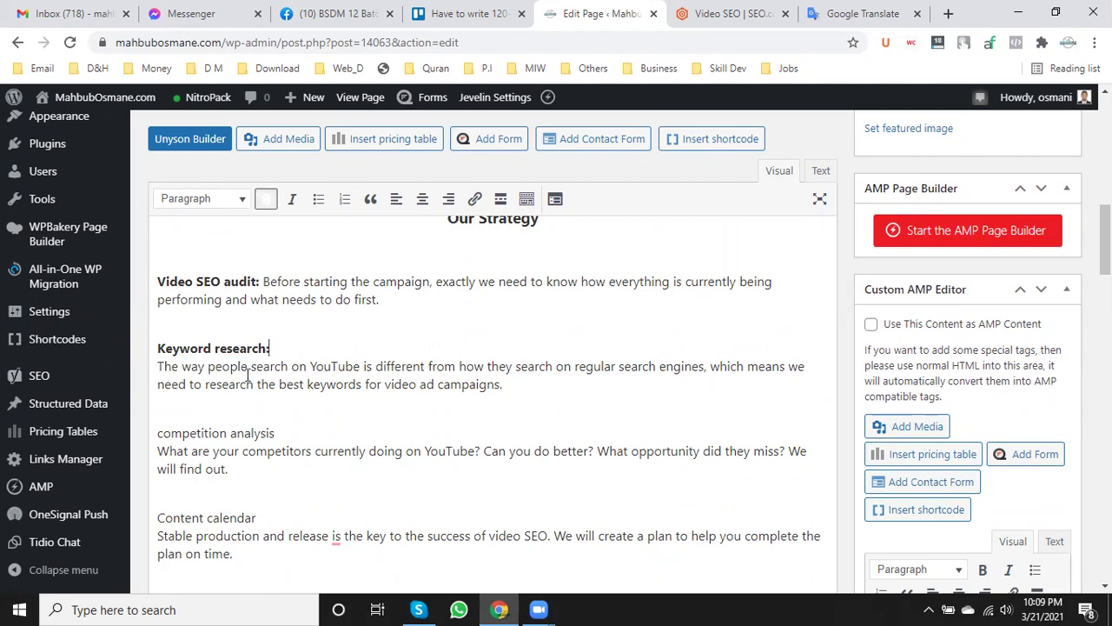
# - Switch to the SEO.com Video SEO page and copy the paragraph under "Keyword Research"
pyautogui.click(721, 7)
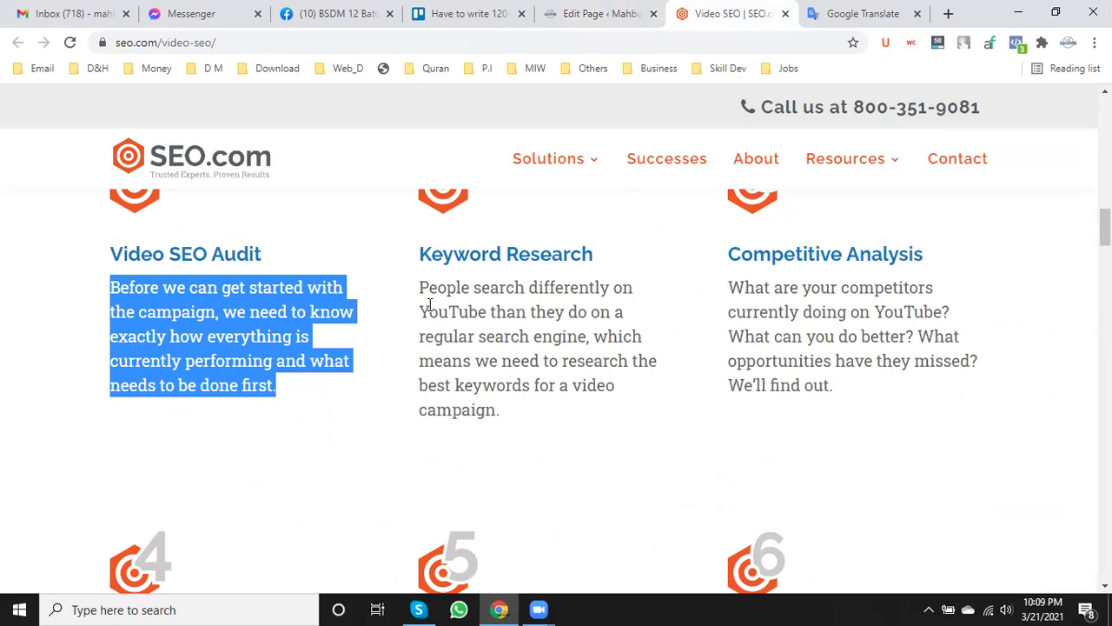
pyautogui.moveTo(418, 287); pyautogui.dragTo(530, 412)
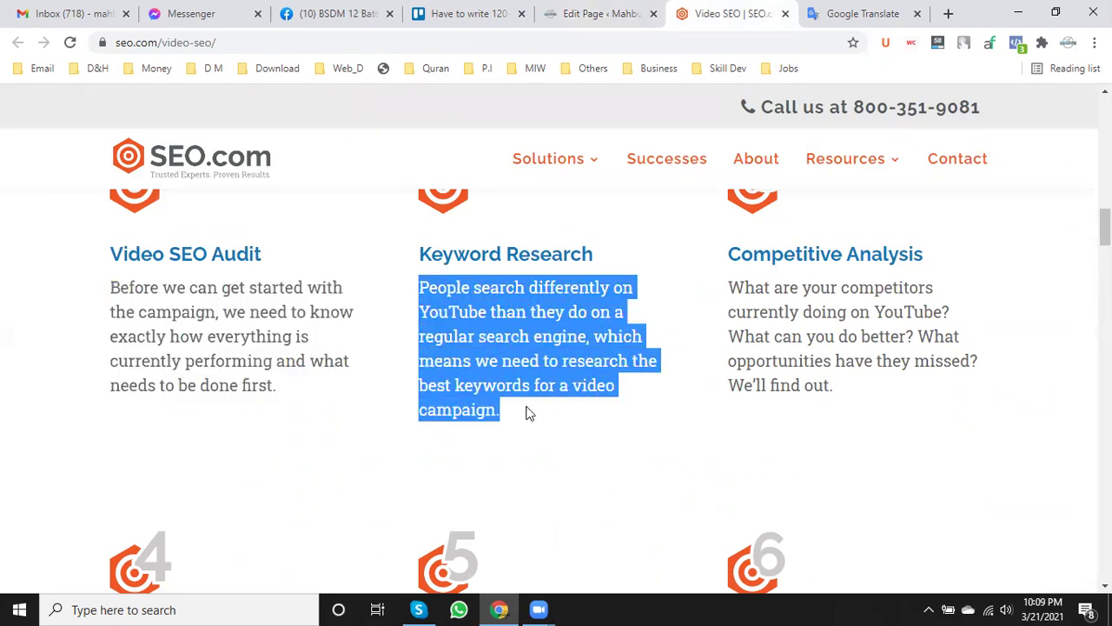
pyautogui.rightClick(547, 327)
pyautogui.click(587, 338)
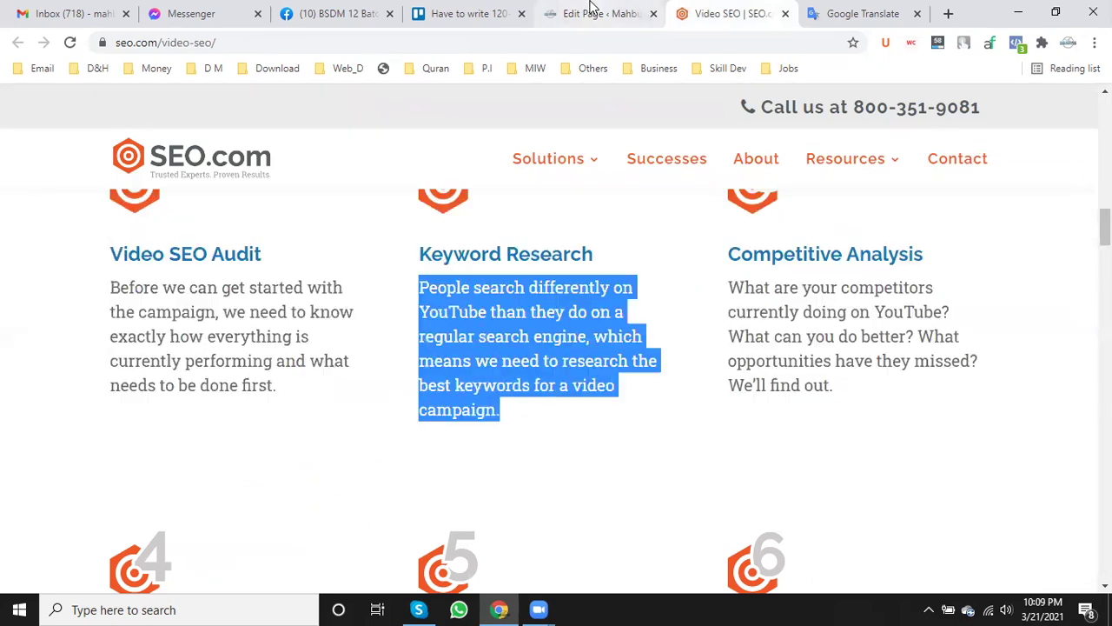
# - Paste the copied SEO.com paragraph above "Keyword research:" in the WordPress editor, setting it apart with blank lines above and below
pyautogui.click(600, 13)
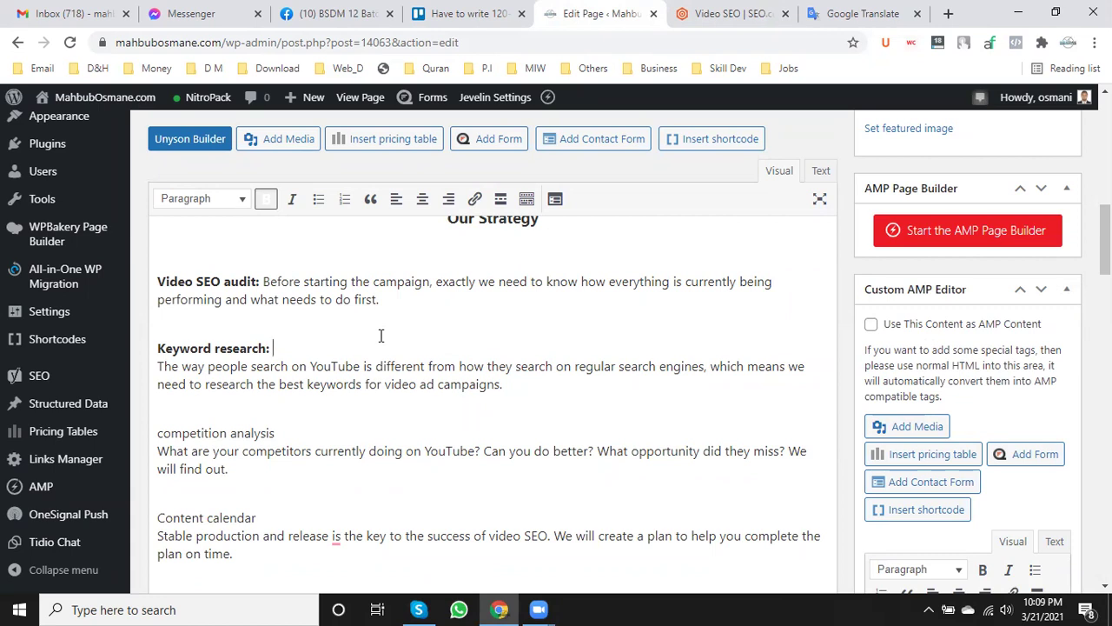
pyautogui.click(191, 326)
pyautogui.hotkey('ctrl', 'v')
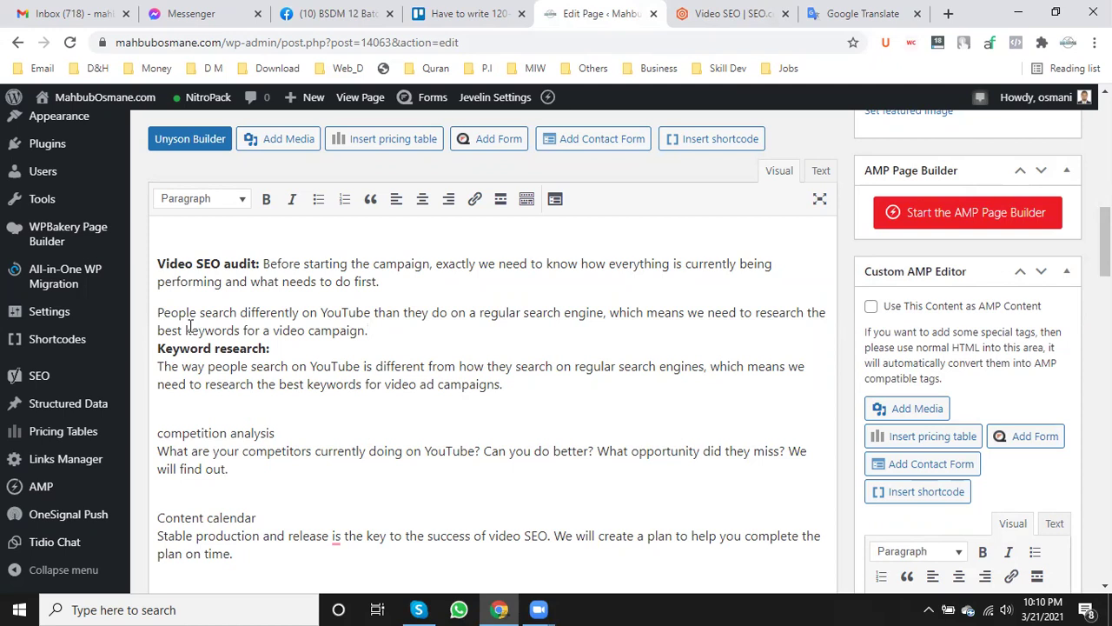
pyautogui.press('Return')
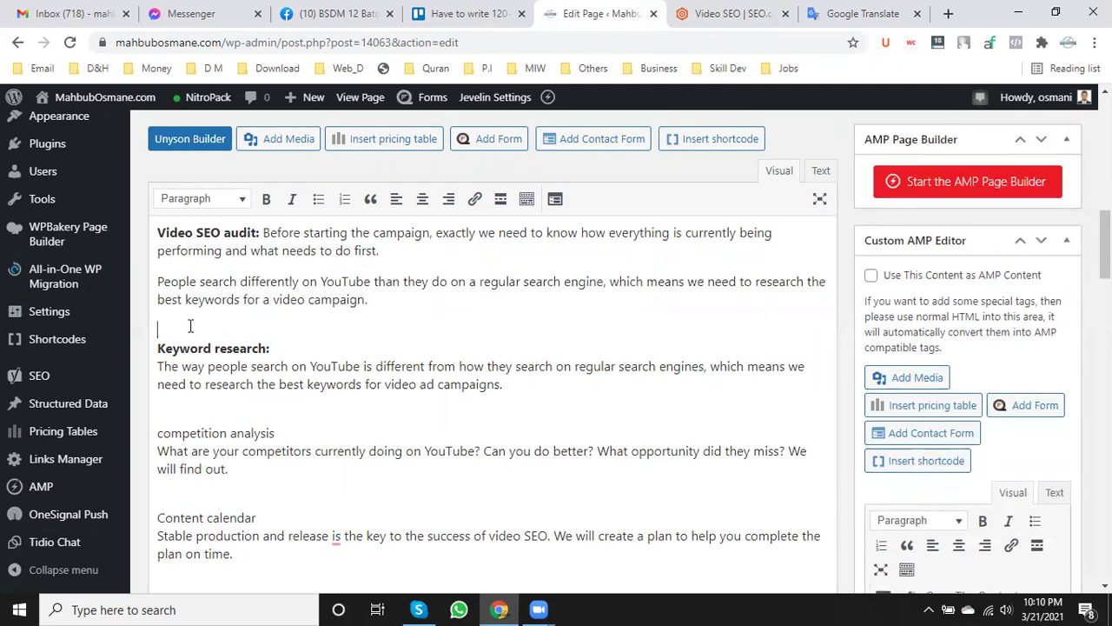
pyautogui.click(389, 257)
pyautogui.press('Return')
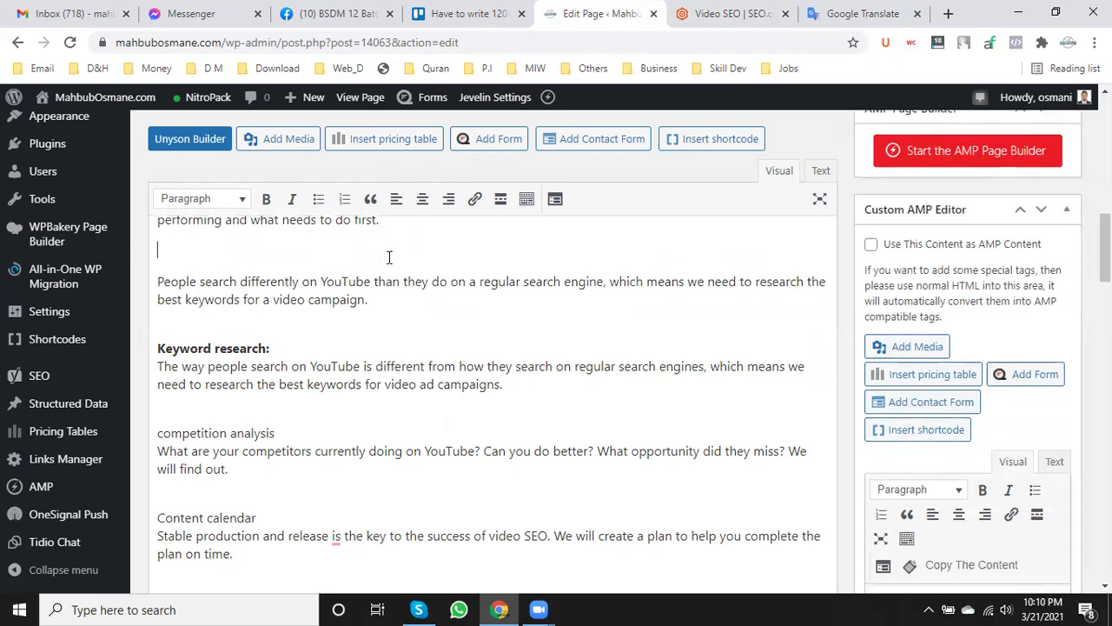
# - Compare the pasted SEO.com paragraph clause by clause with the reworded text under "Keyword research:"
pyautogui.moveTo(396, 299); pyautogui.dragTo(157, 282)
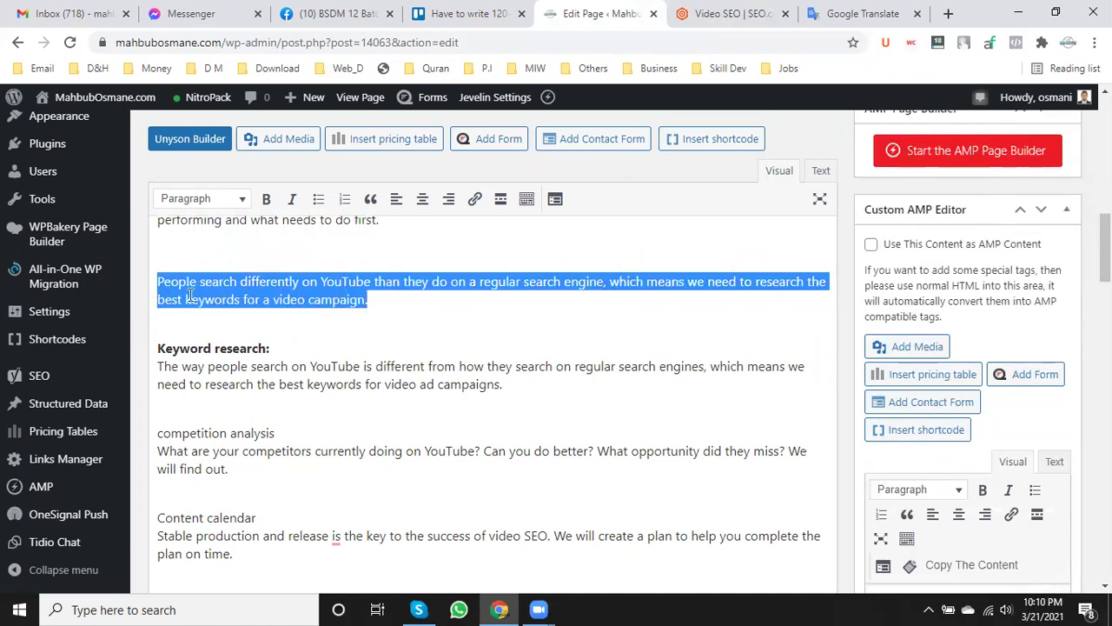
pyautogui.moveTo(504, 385); pyautogui.dragTo(157, 367)
pyautogui.click(190, 296)
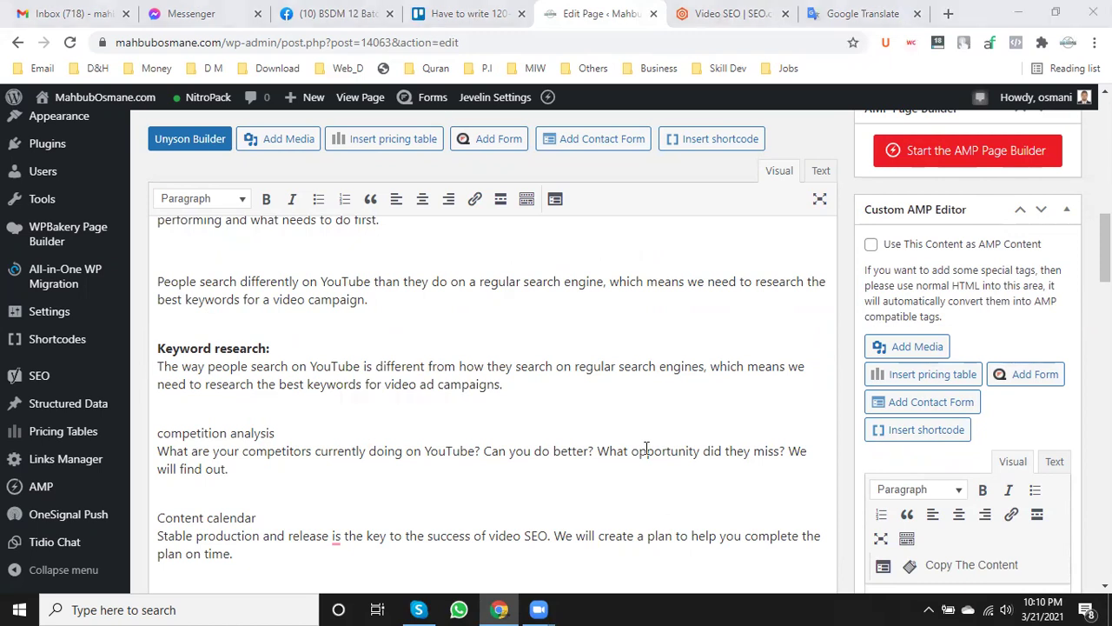
pyautogui.moveTo(237, 282); pyautogui.dragTo(425, 296)
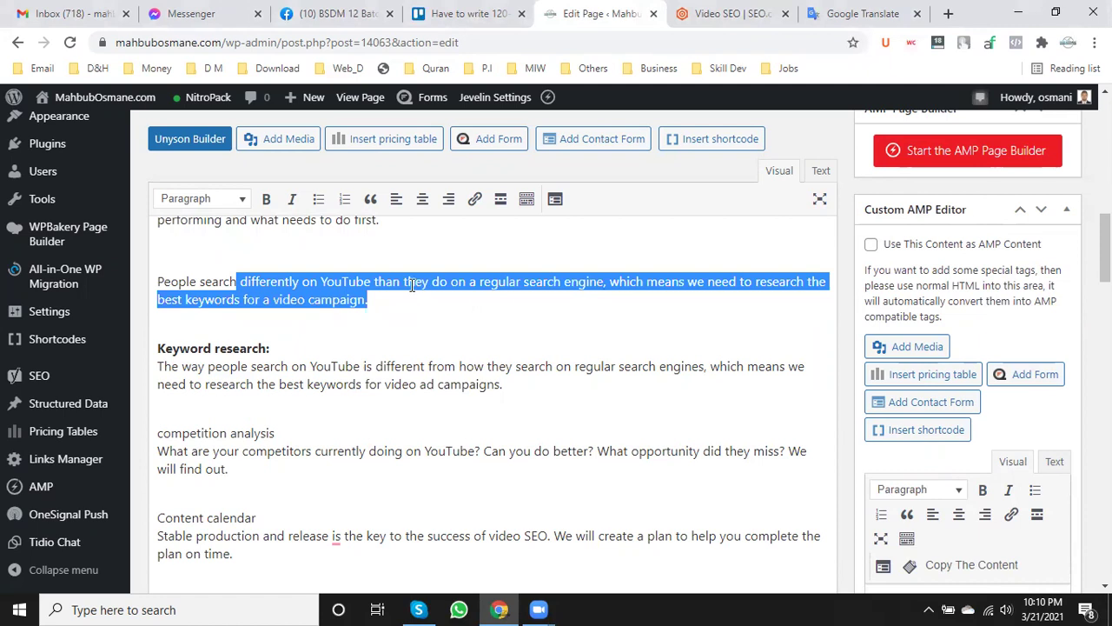
pyautogui.click(411, 285)
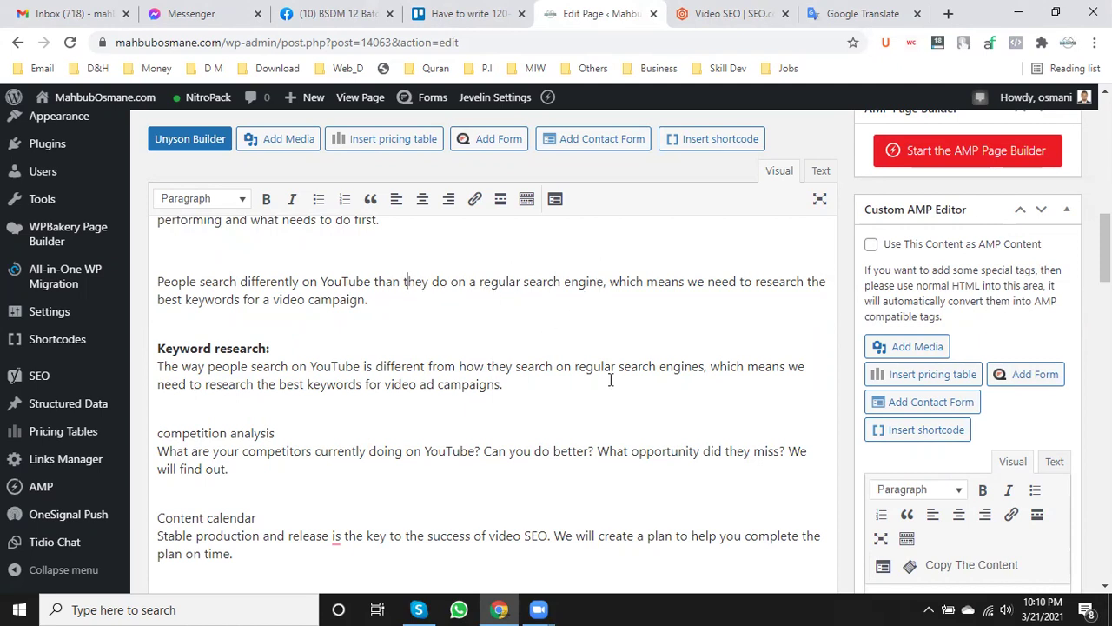
pyautogui.moveTo(707, 367); pyautogui.dragTo(164, 371)
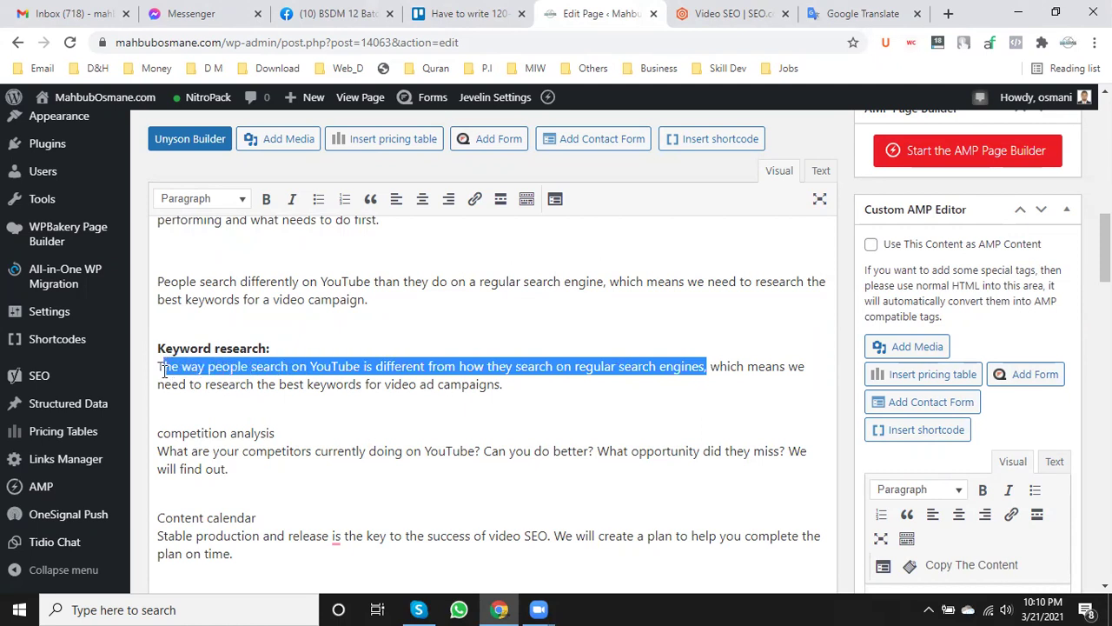
pyautogui.click(258, 369)
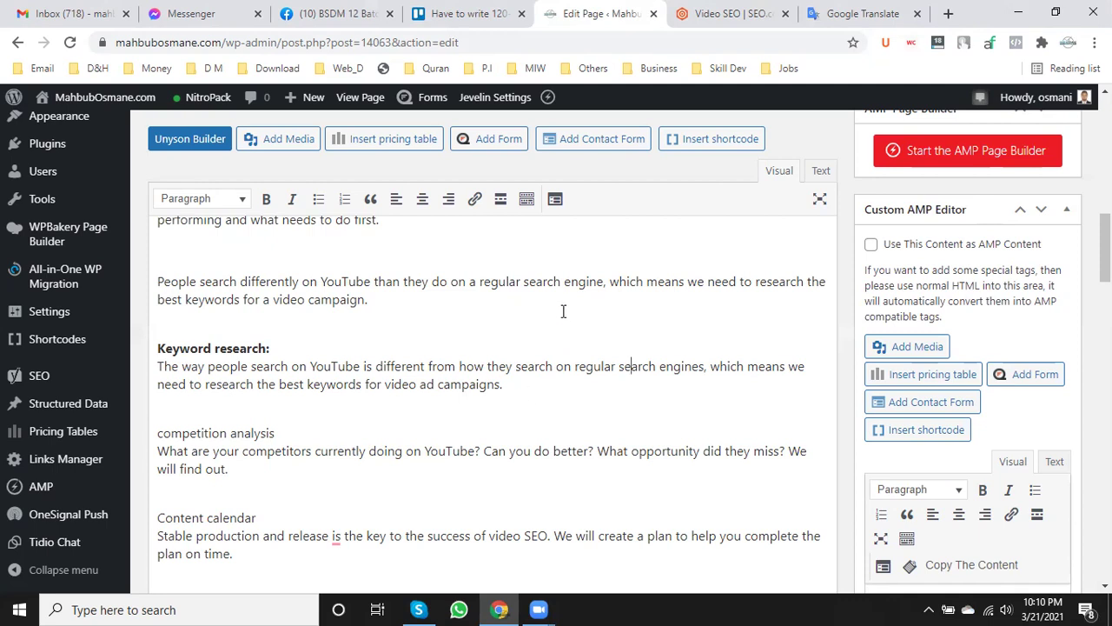
pyautogui.click(634, 366)
pyautogui.hotkey('shift', 'Down')
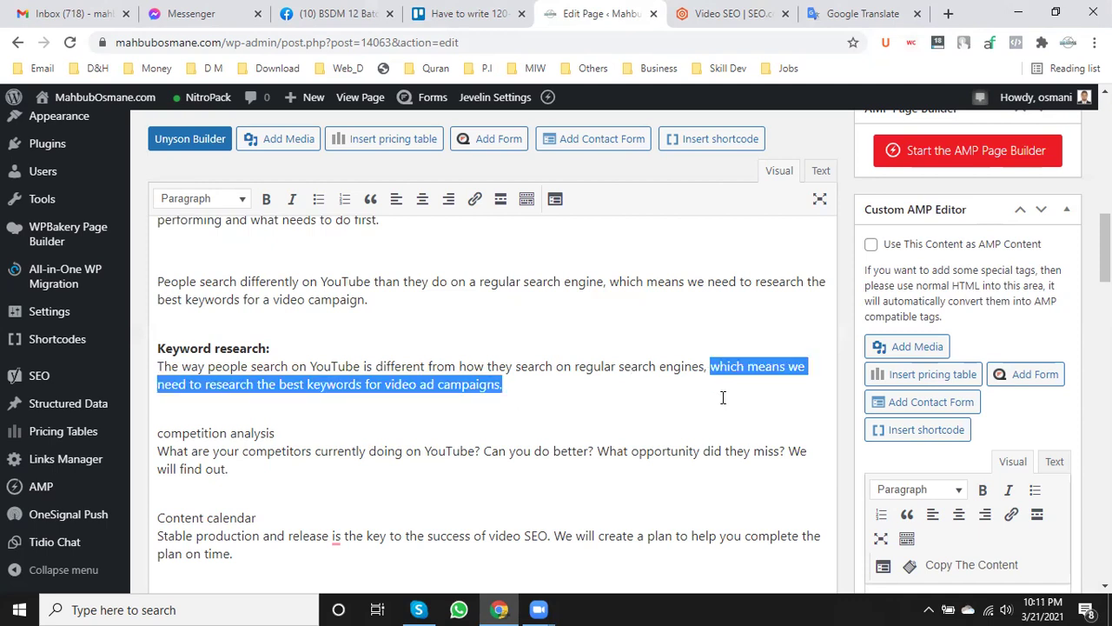
pyautogui.press('Down')
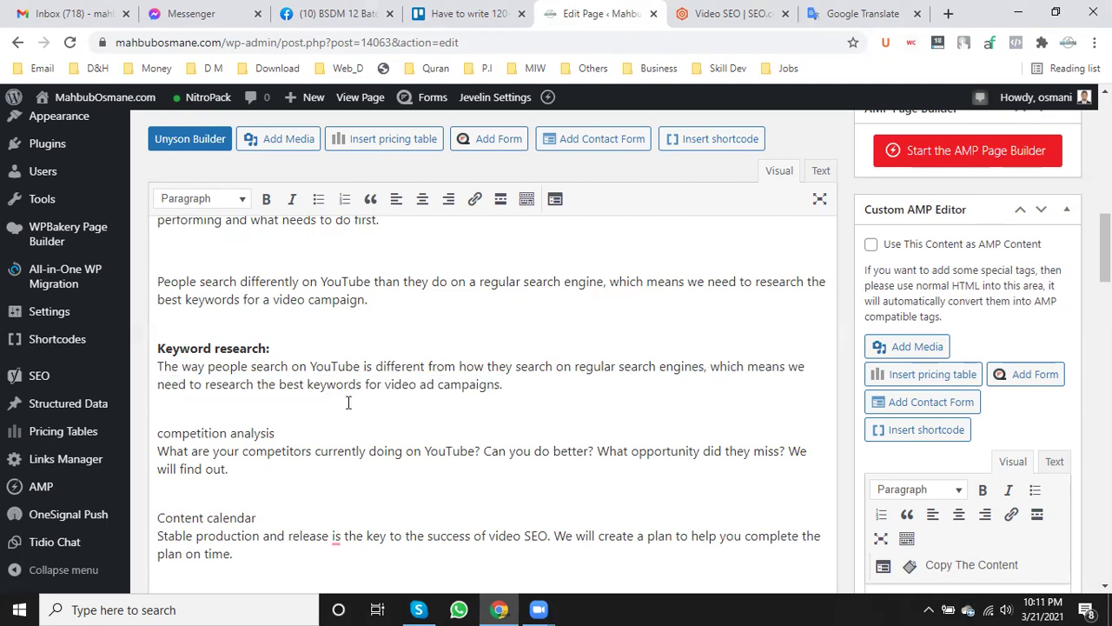
# - Replace "need" with "have" in the reworded keyword research paragraph so it reads "have to research"
pyautogui.click(189, 384)
pyautogui.press('BackSpace')
pyautogui.press('BackSpace')
pyautogui.press('BackSpace')
pyautogui.press('BackSpace')
pyautogui.write('have')
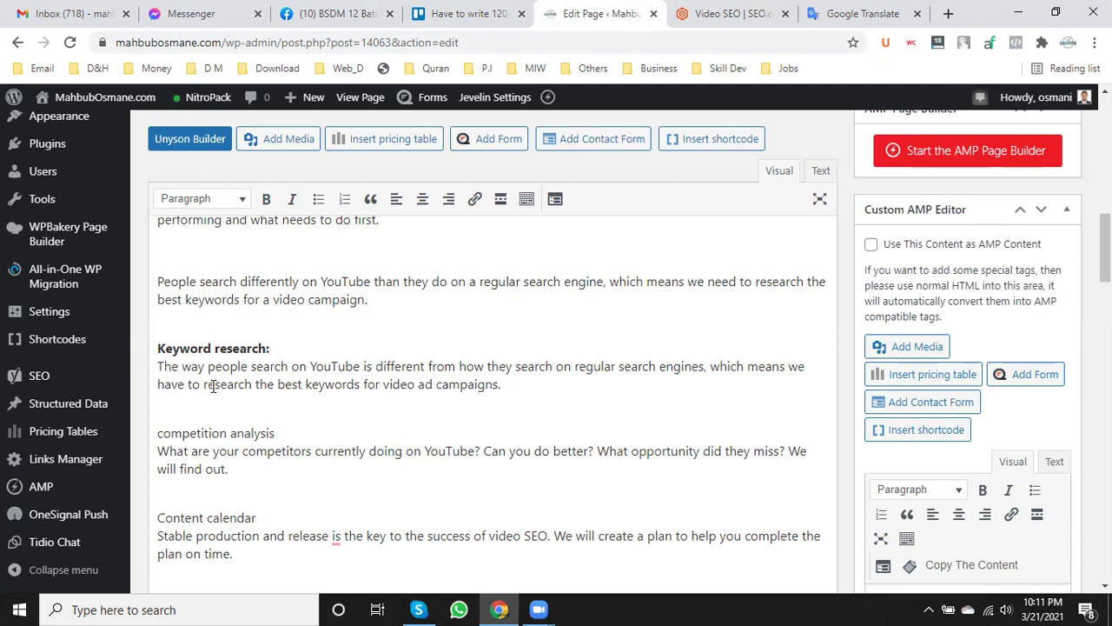
# - Expand the end of the keyword research sentence to read "for video and video ads campaigns"
pyautogui.click(417, 385)
pyautogui.write('and')
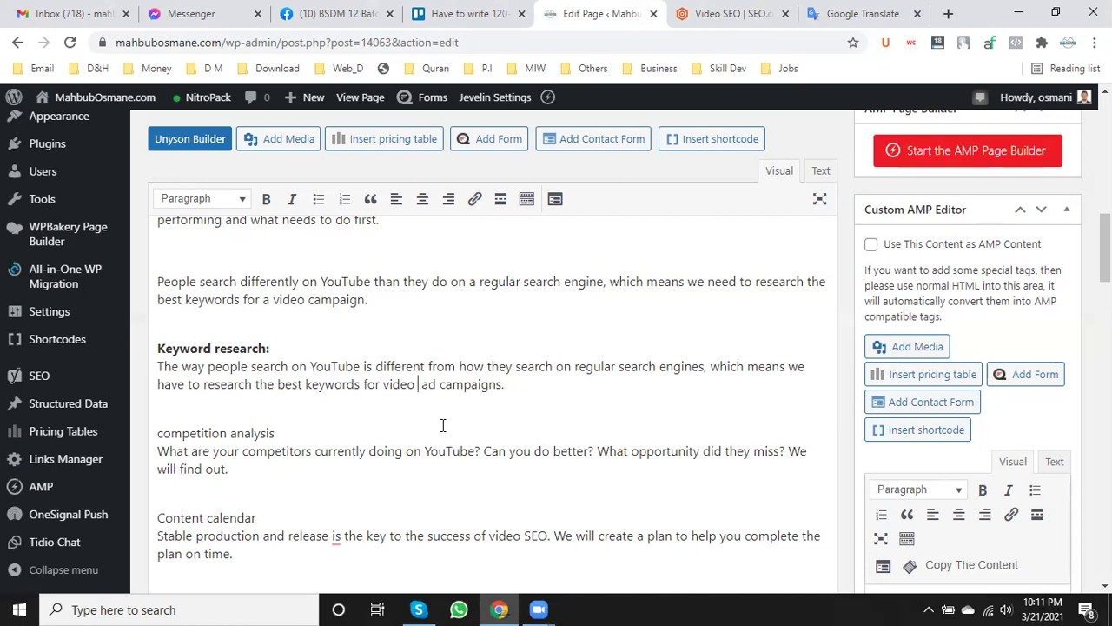
pyautogui.write(' video a')
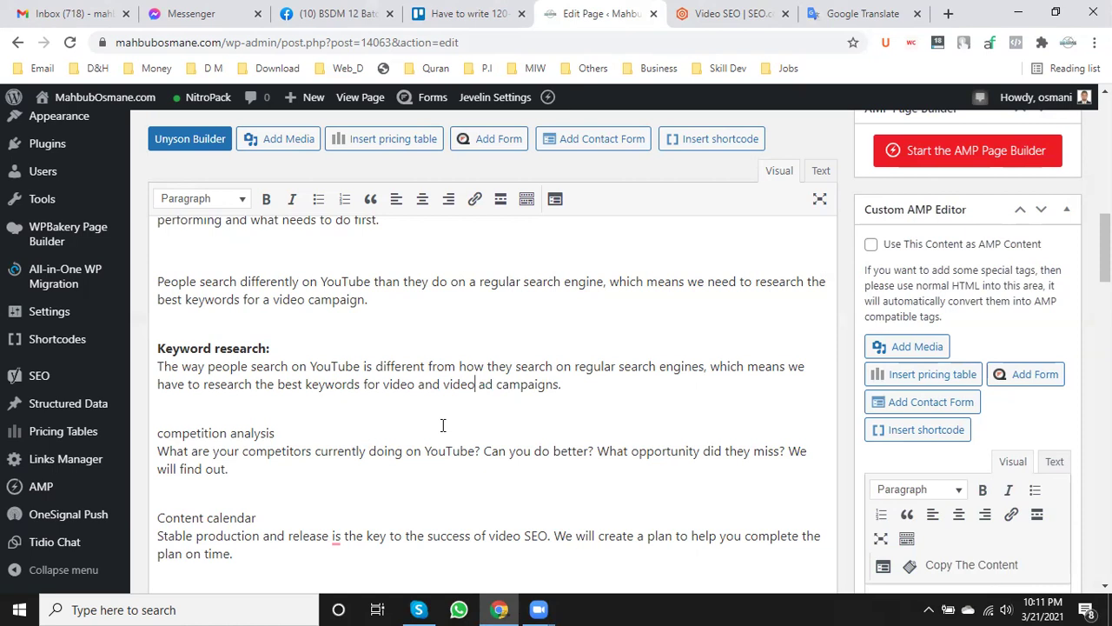
pyautogui.press('Right')
pyautogui.press('Right')
pyautogui.press('Right')
pyautogui.write('s')
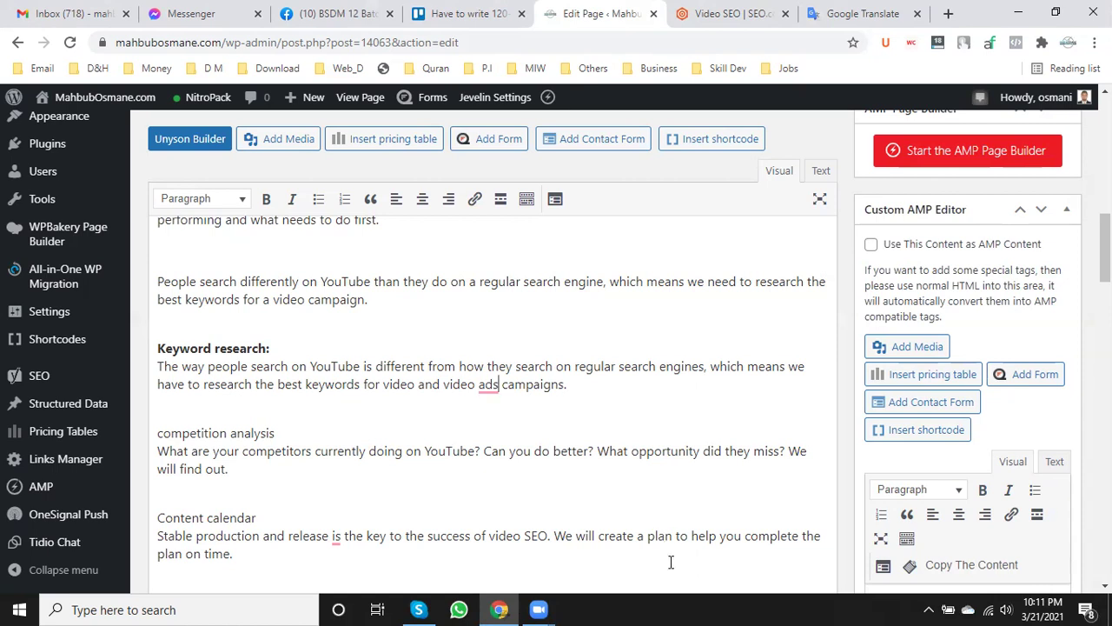
# - Delete the pasted SEO.com comparison paragraph with its extra blank line, and join the keyword research text onto its heading line
pyautogui.moveTo(368, 299); pyautogui.dragTo(156, 278)
pyautogui.press('BackSpace')
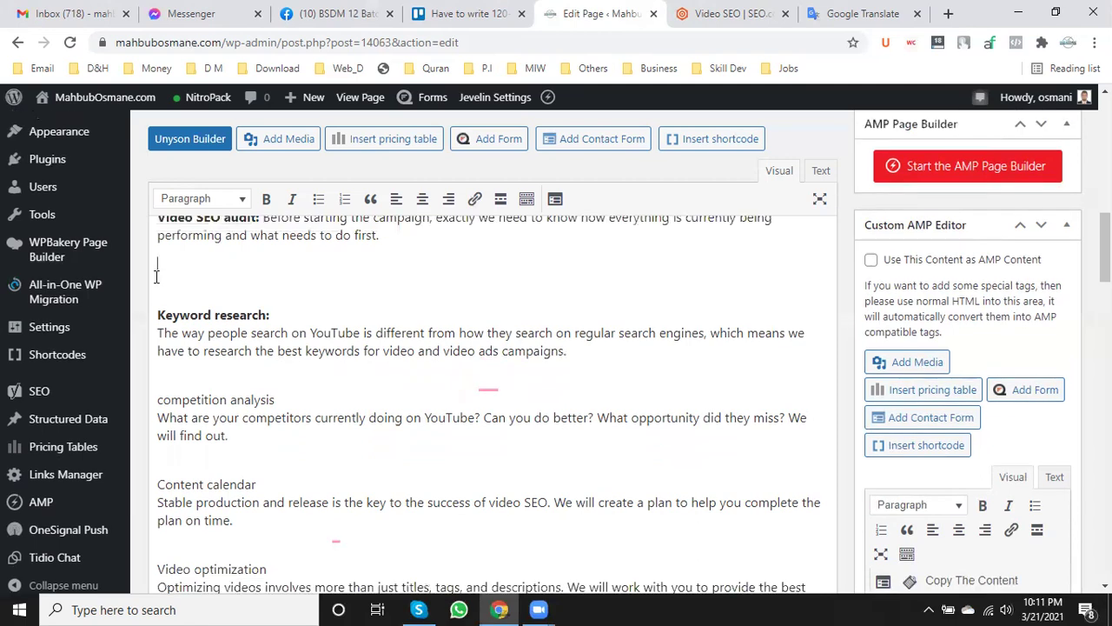
pyautogui.press('BackSpace')
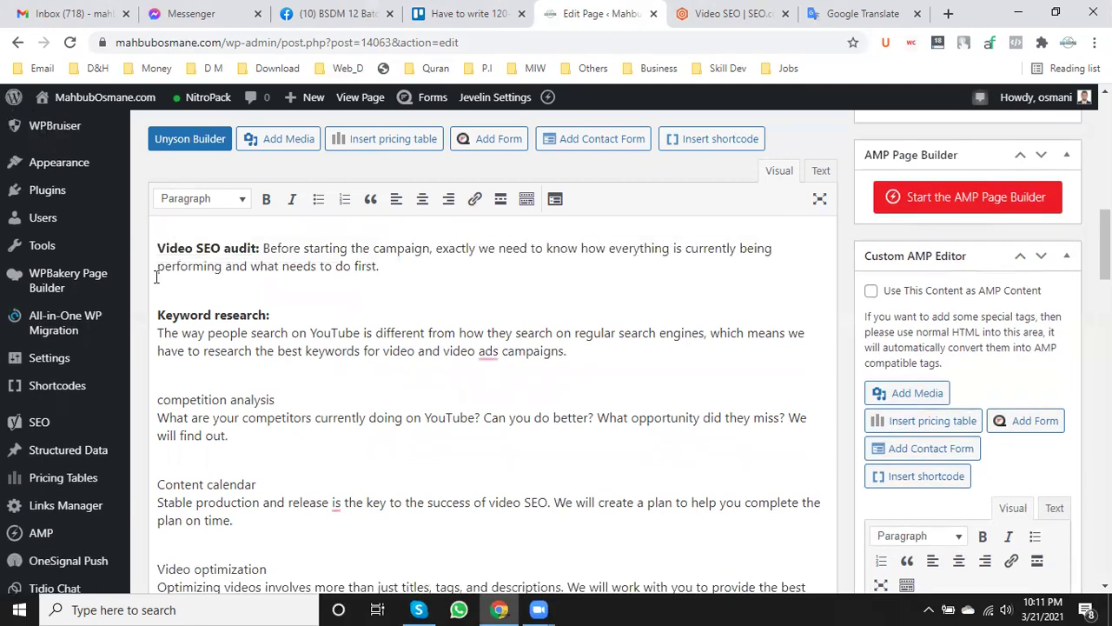
pyautogui.click(158, 337)
pyautogui.press('BackSpace')
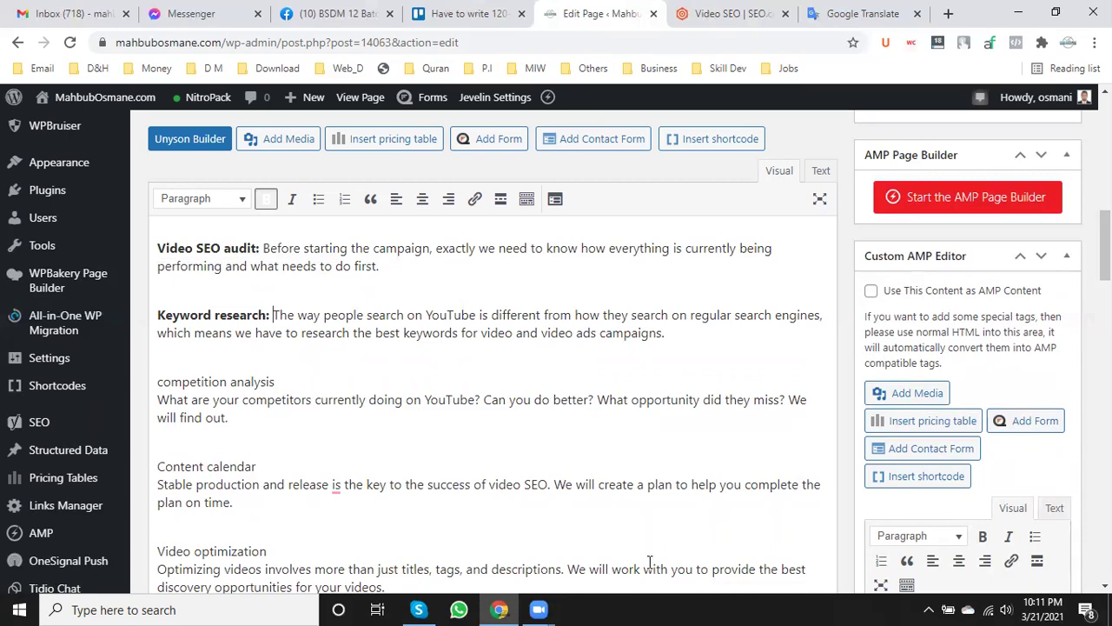
# - Make the "competition analysis" heading bold and capitalize its first letter
pyautogui.moveTo(274, 382); pyautogui.dragTo(156, 380)
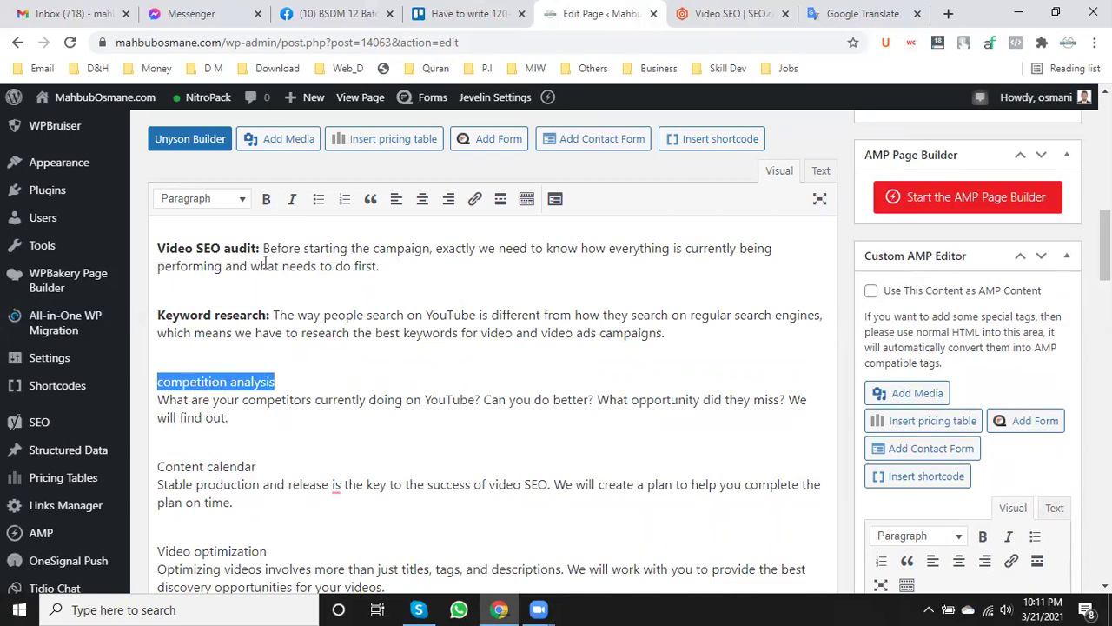
pyautogui.click(265, 199)
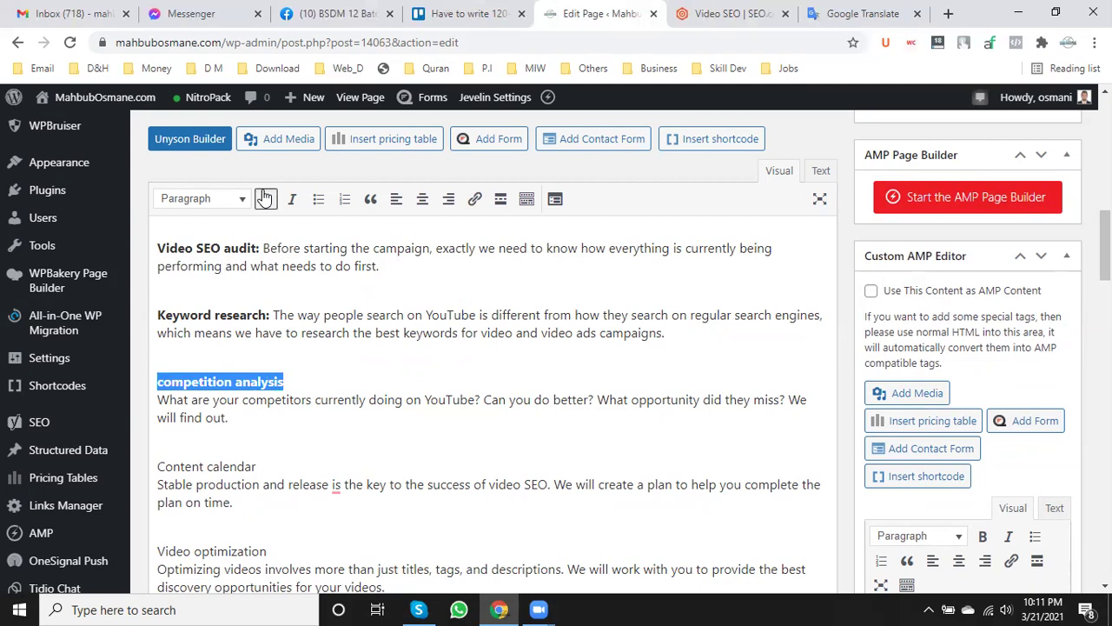
pyautogui.click(164, 381)
pyautogui.press('BackSpace')
pyautogui.write('C')
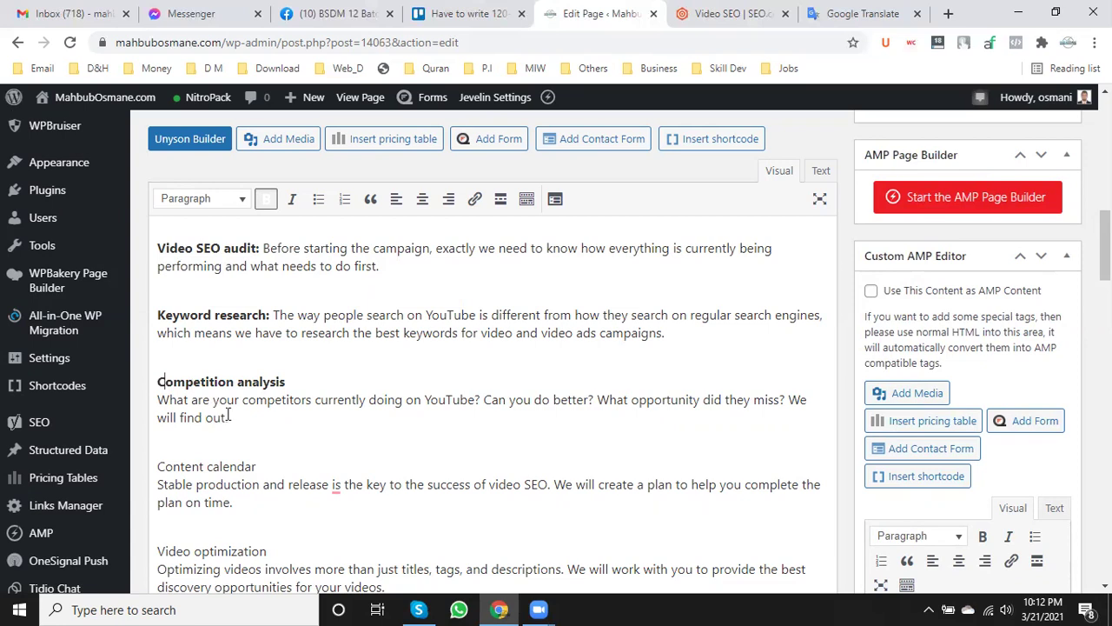
# - Check the matching SEO.com heading, join the competitor text onto the "Competition analysis" line, and add a colon after the heading
pyautogui.click(716, 7)
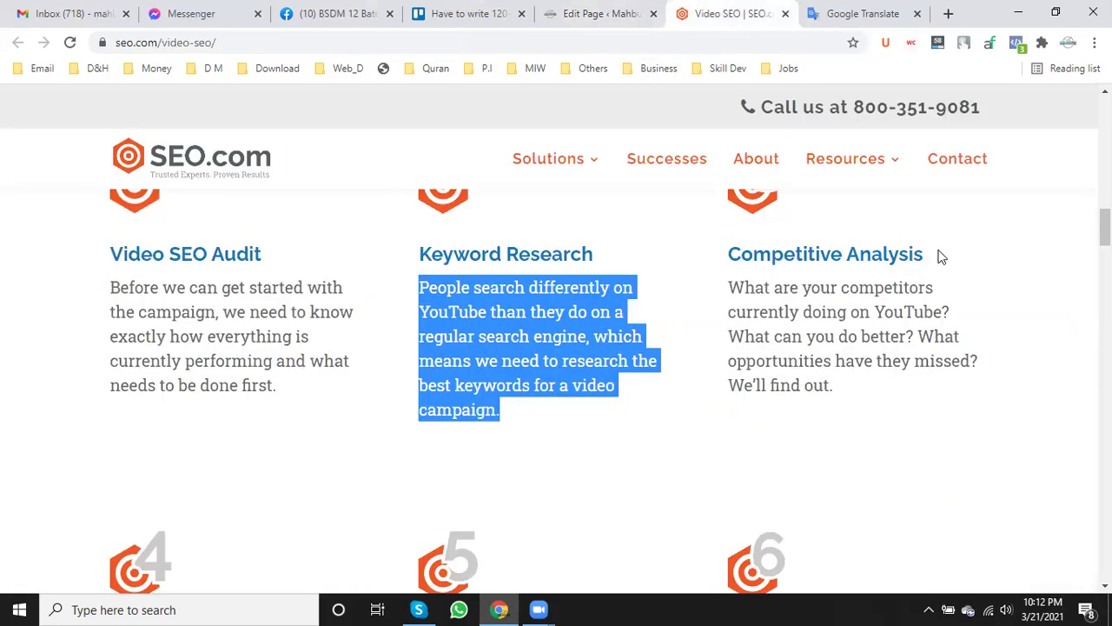
pyautogui.click(596, 7)
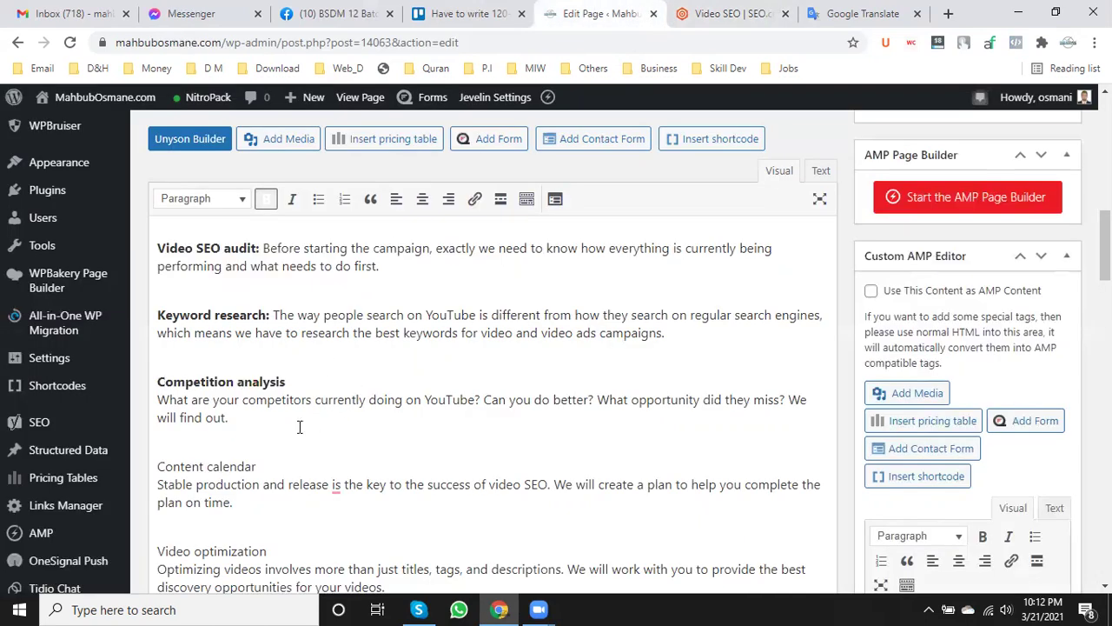
pyautogui.click(157, 400)
pyautogui.press('BackSpace')
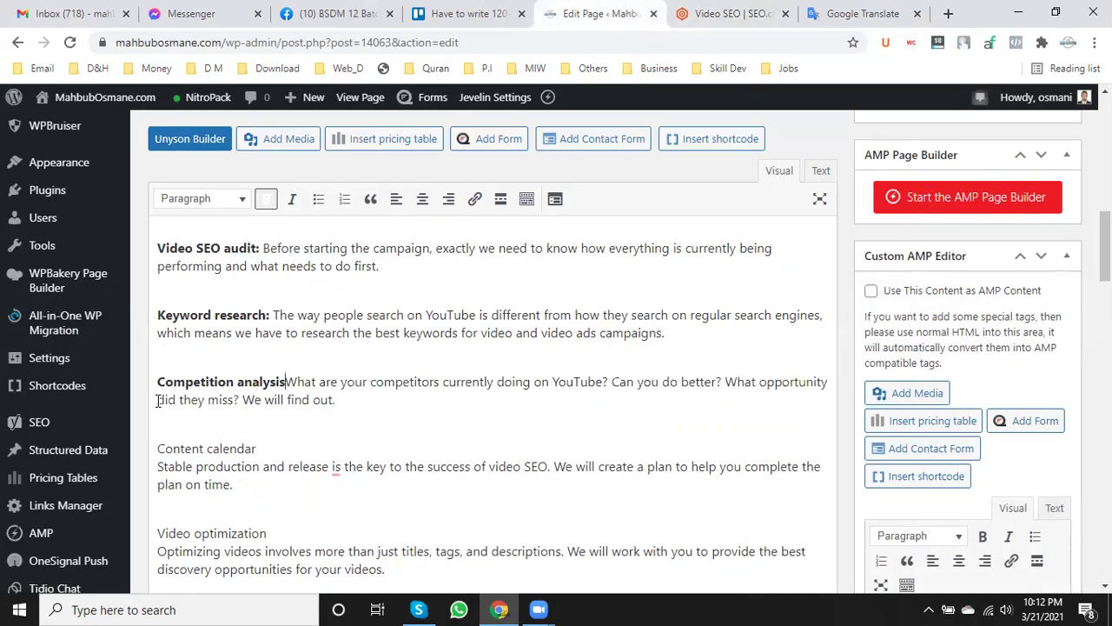
pyautogui.write(':')
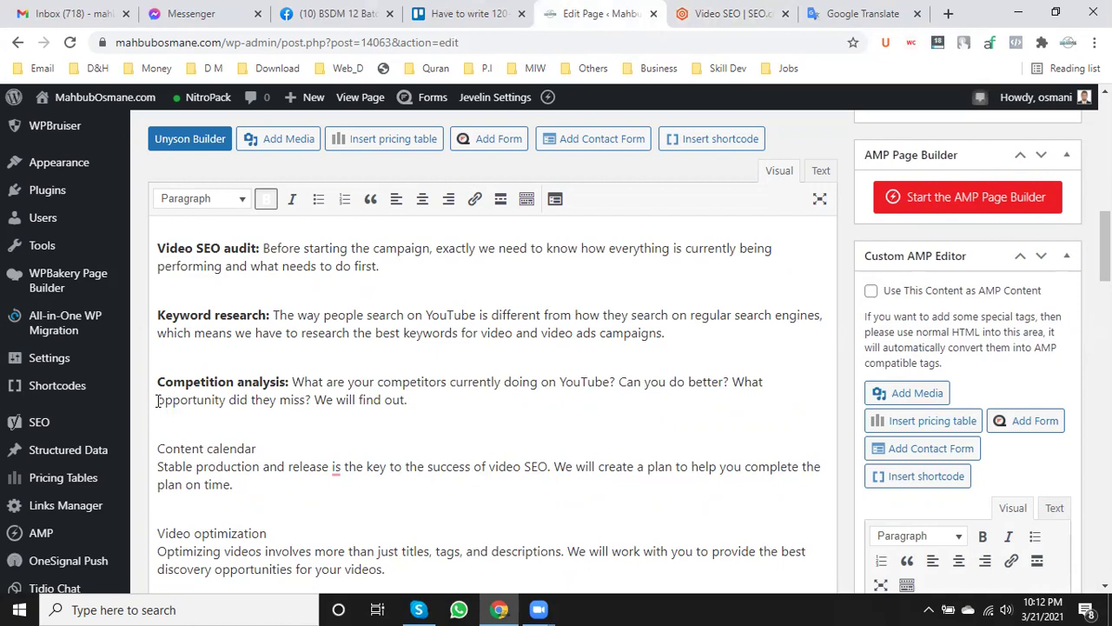
# - Copy the paragraph under "Competitive Analysis" on the SEO.com page and return to the WordPress page editor
pyautogui.click(717, 13)
pyautogui.moveTo(728, 285); pyautogui.dragTo(856, 387)
pyautogui.hotkey('ctrl', 'c')
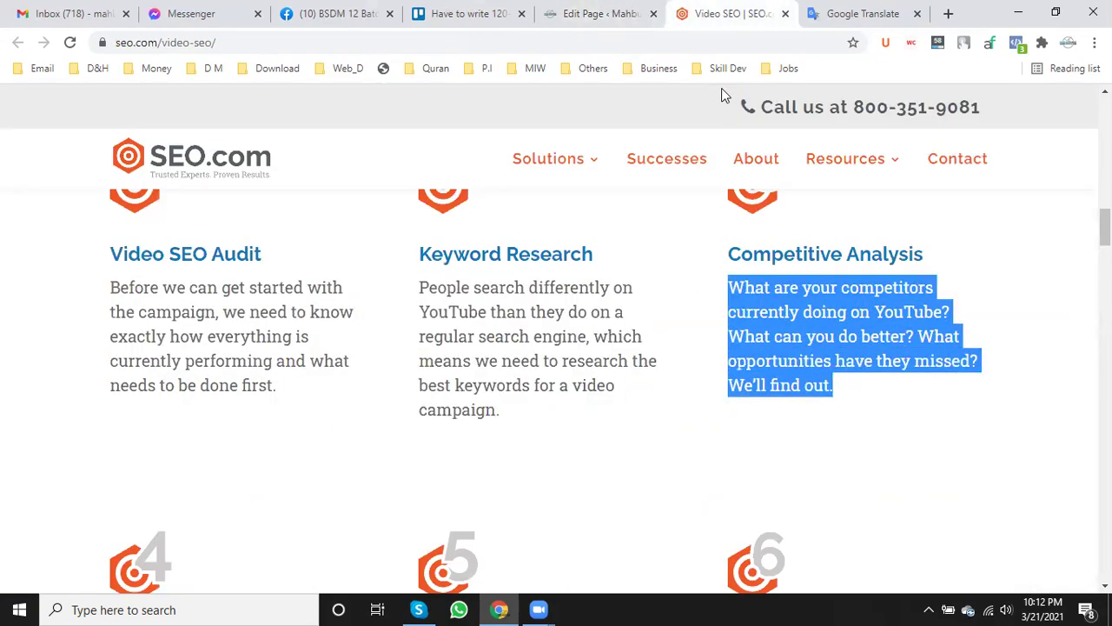
pyautogui.click(599, 13)
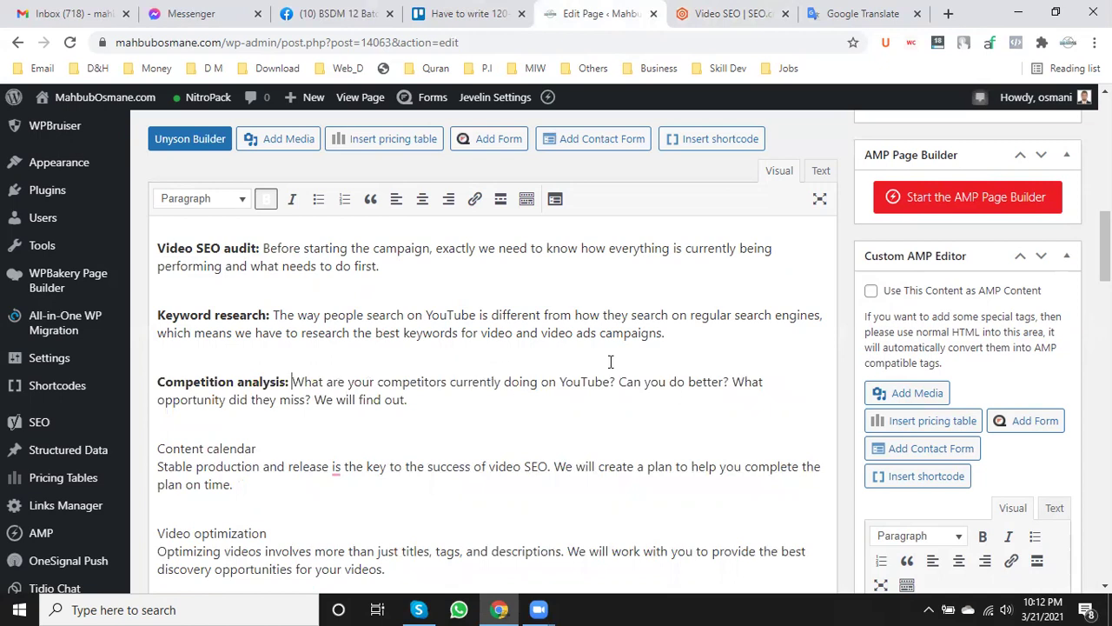
# - Paste the copied SEO.com paragraph on its own line between the "Keyword research" and "Competition analysis" paragraphs for comparison
pyautogui.click(695, 334)
pyautogui.scroll(-2, 695, 334)
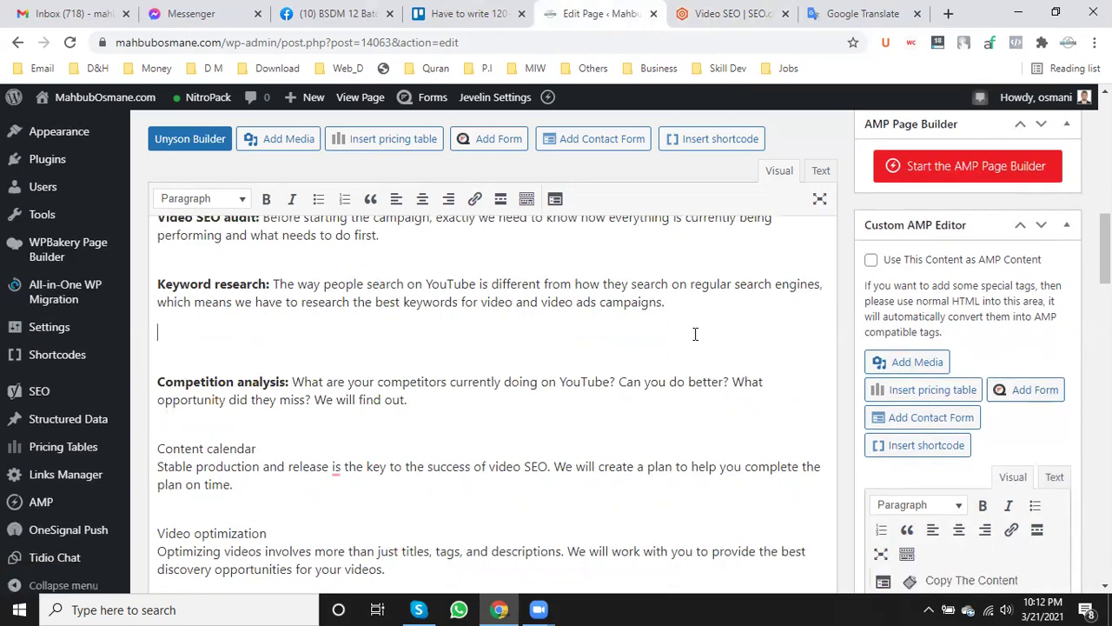
pyautogui.press('Return')
pyautogui.hotkey('ctrl', 'v')
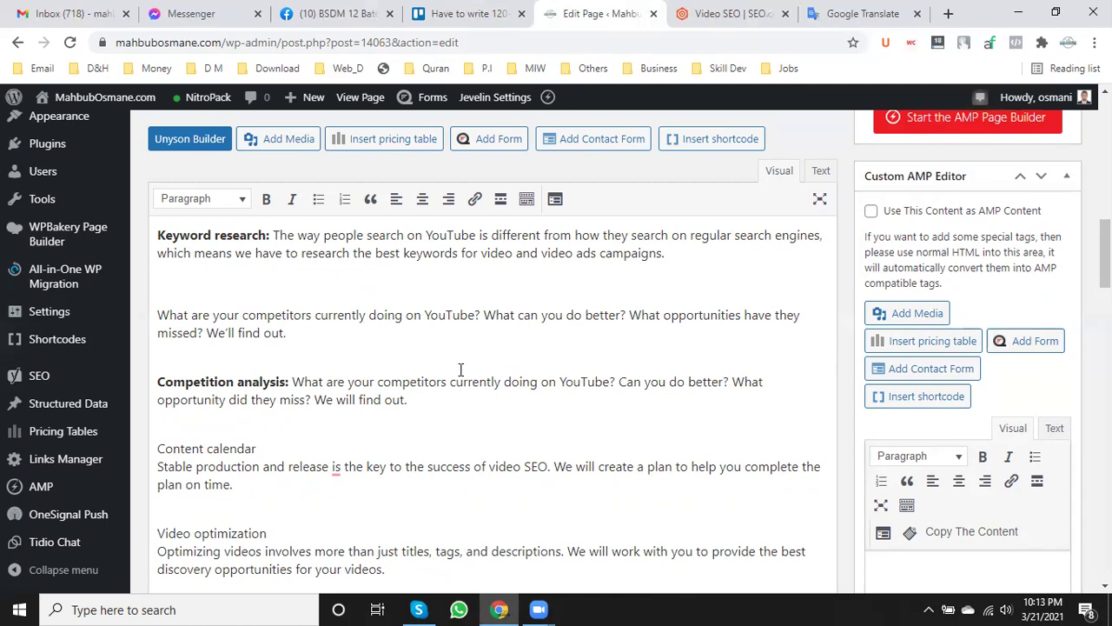
# - Move the word "currently" to the start of the first question, directly after the "Competition analysis:" heading
pyautogui.doubleClick(476, 380)
pyautogui.hotkey('ctrl', 'c')
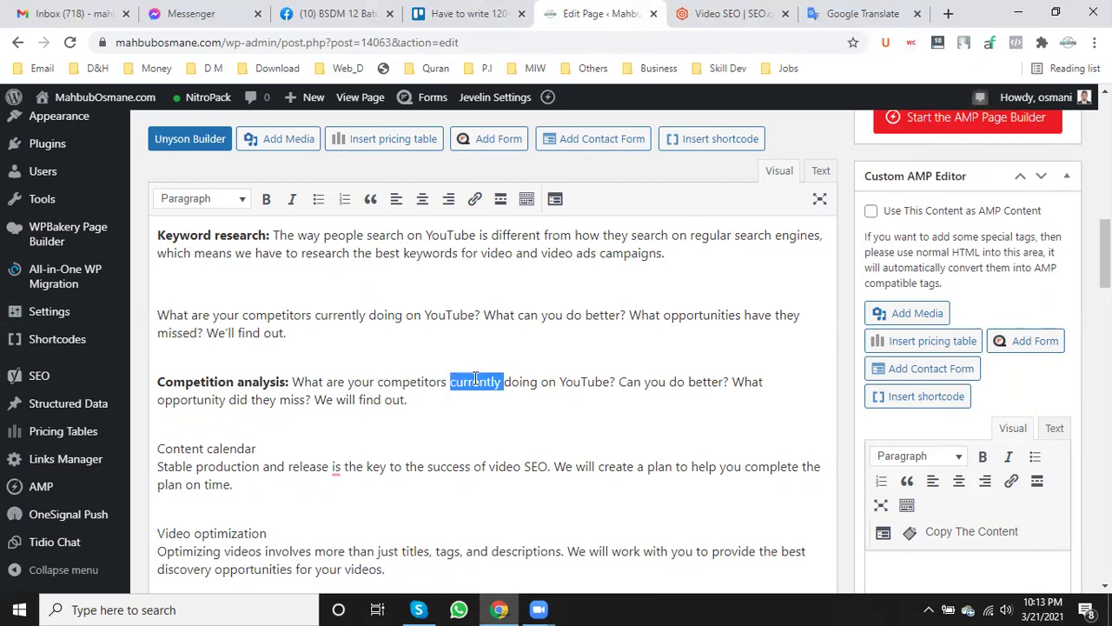
pyautogui.press('BackSpace')
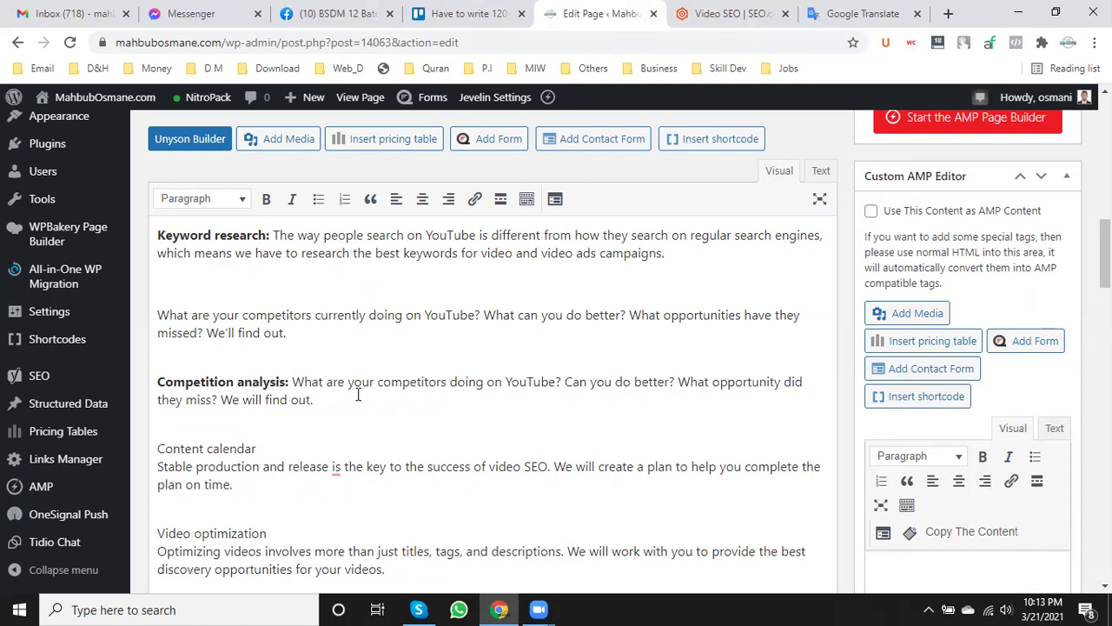
pyautogui.click(295, 382)
pyautogui.hotkey('ctrl', 'v')
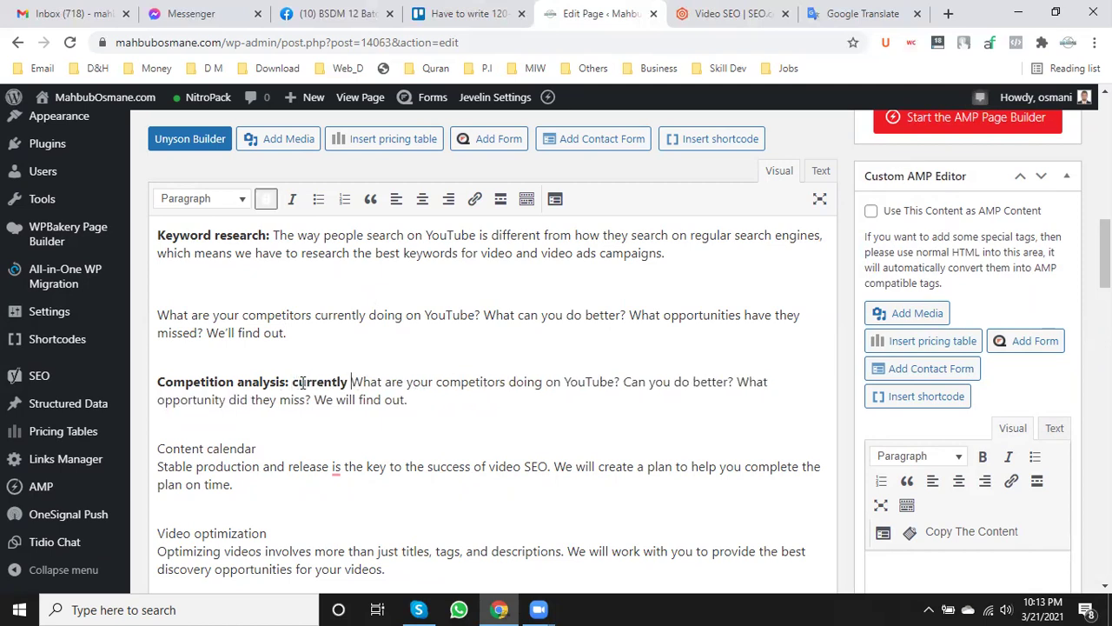
# - Correct the capitalization of the question's opening to "Currently what" and remove the bold formatting from those words
pyautogui.click(300, 382)
pyautogui.press('BackSpace')
pyautogui.write('C')
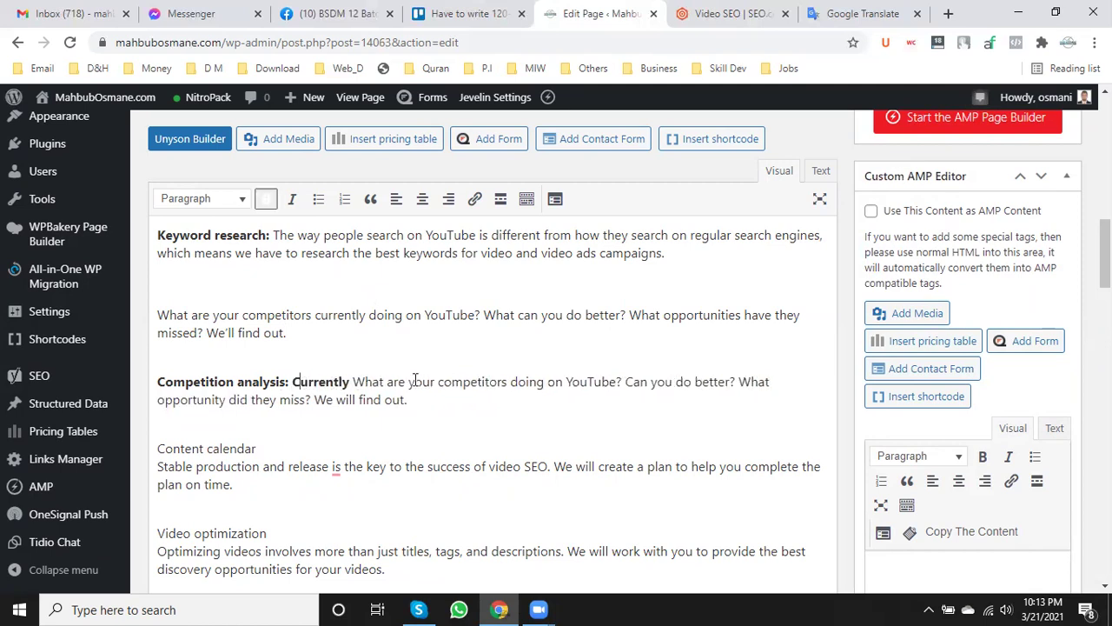
pyautogui.click(364, 382)
pyautogui.press('BackSpace')
pyautogui.write('w')
pyautogui.moveTo(293, 382); pyautogui.dragTo(363, 383)
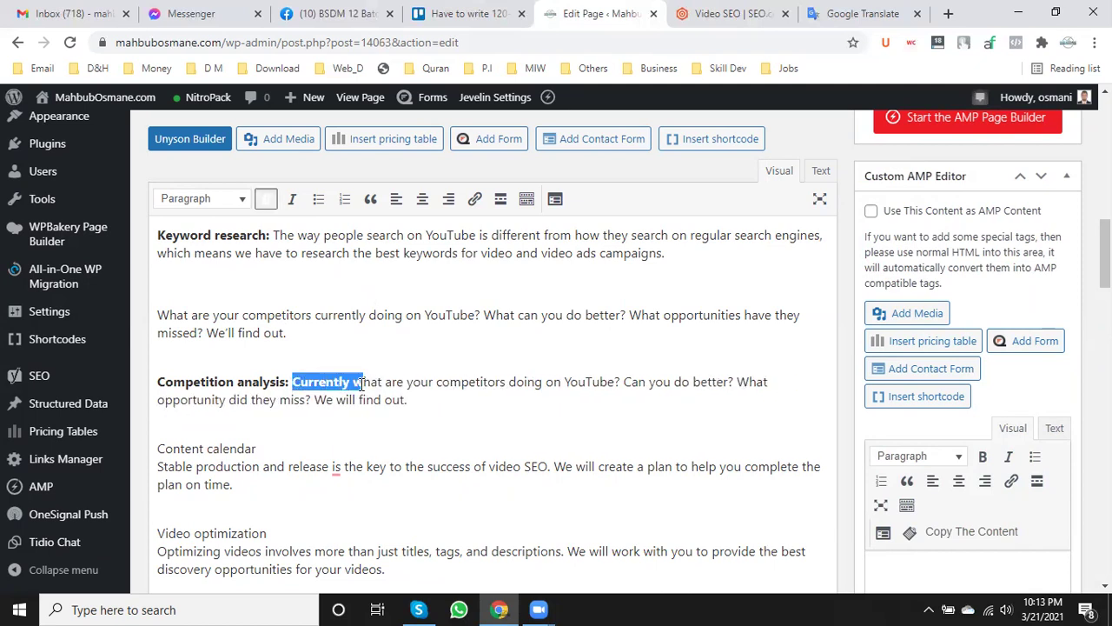
pyautogui.click(266, 198)
pyautogui.click(433, 374)
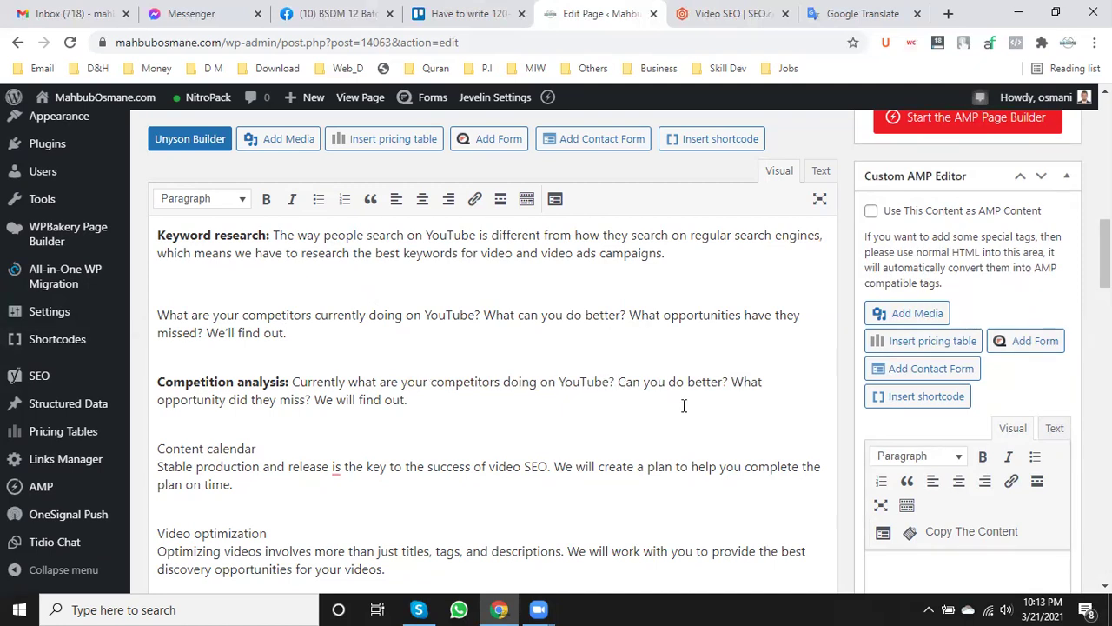
# - Change the opening of the second "Competition analysis" question from "Can" to "what can"
pyautogui.write('W')
pyautogui.press('BackSpace')
pyautogui.write('what')
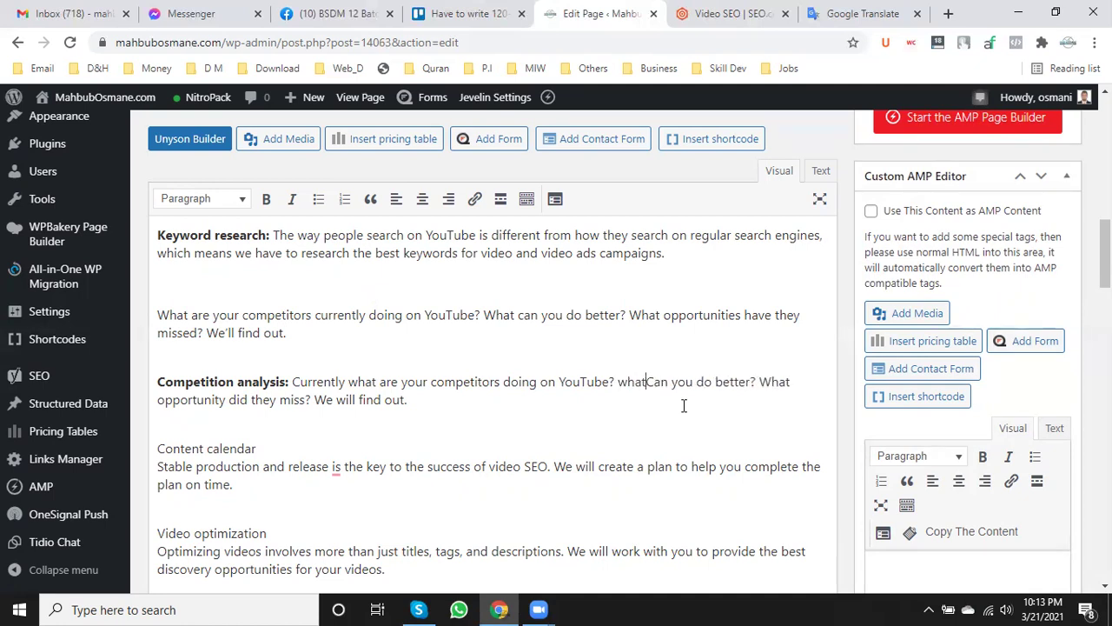
pyautogui.press('Delete')
pyautogui.write('c')
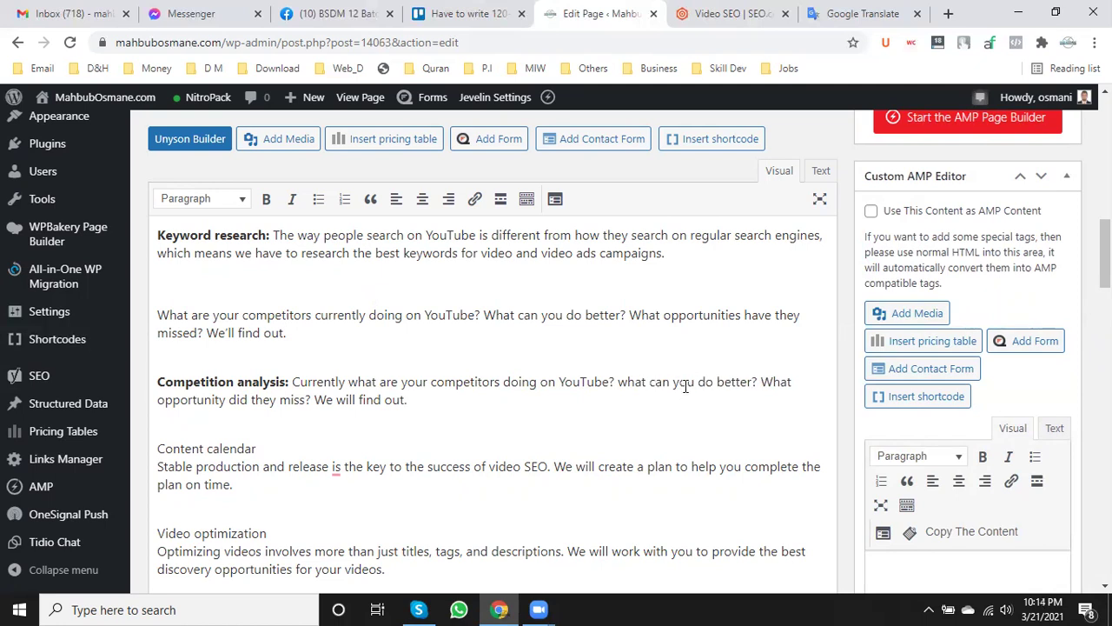
# - Reword the rest of the second "Competition analysis" question so it reads "what can we do to make it better?"
pyautogui.click(697, 383)
pyautogui.press('BackSpace')
pyautogui.press('BackSpace')
pyautogui.press('BackSpace')
pyautogui.press('BackSpace')
pyautogui.write('we do ')
pyautogui.write('to make ')
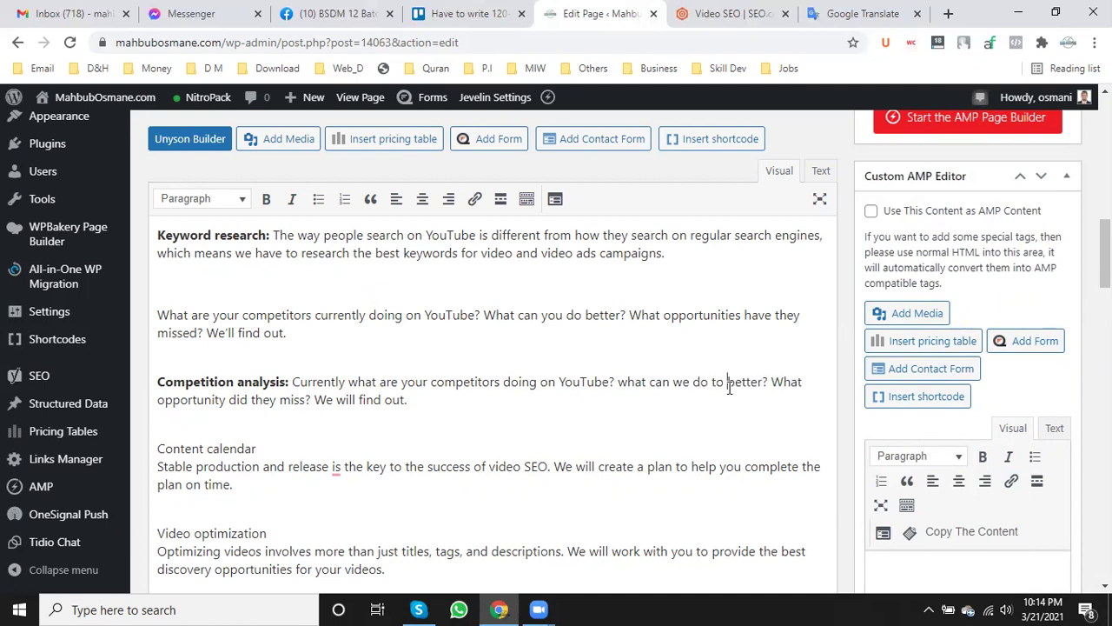
pyautogui.write('it')
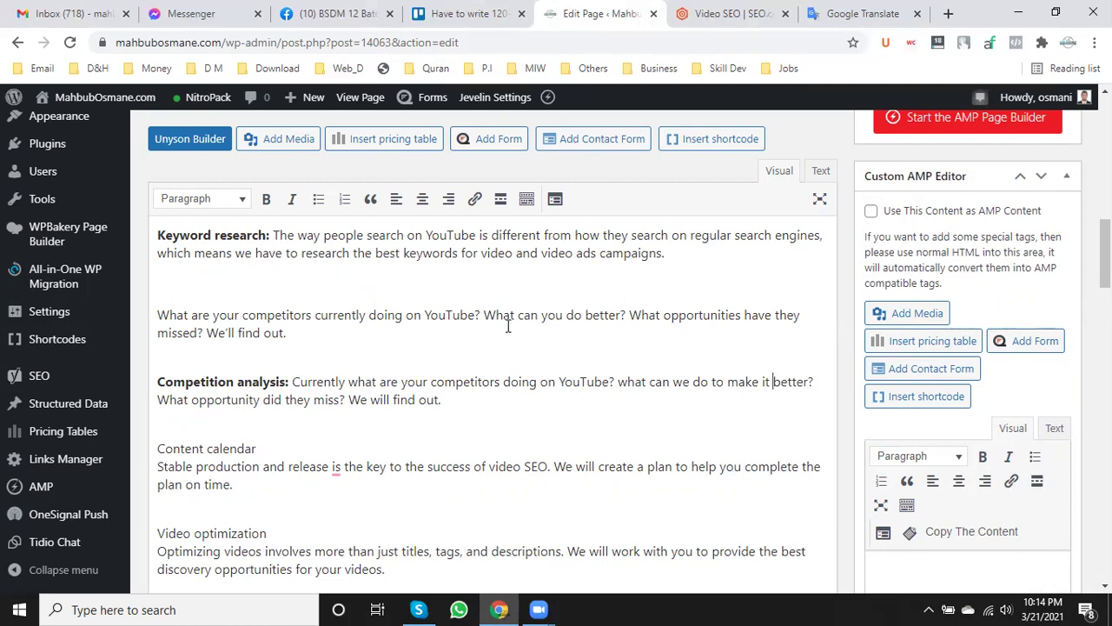
pyautogui.moveTo(619, 382); pyautogui.dragTo(725, 396)
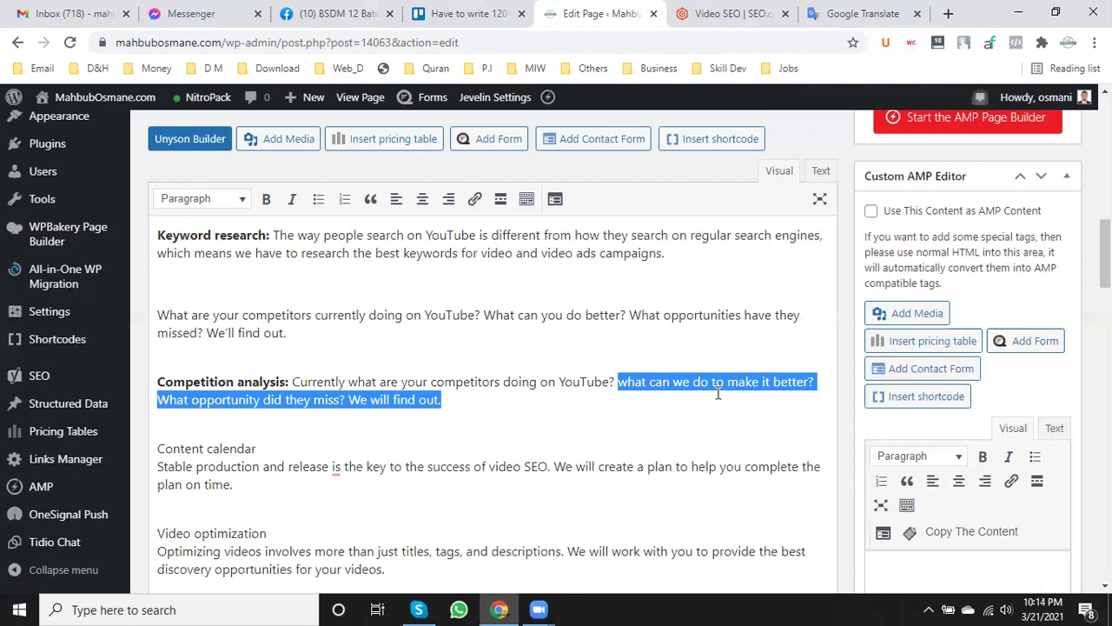
pyautogui.click(709, 384)
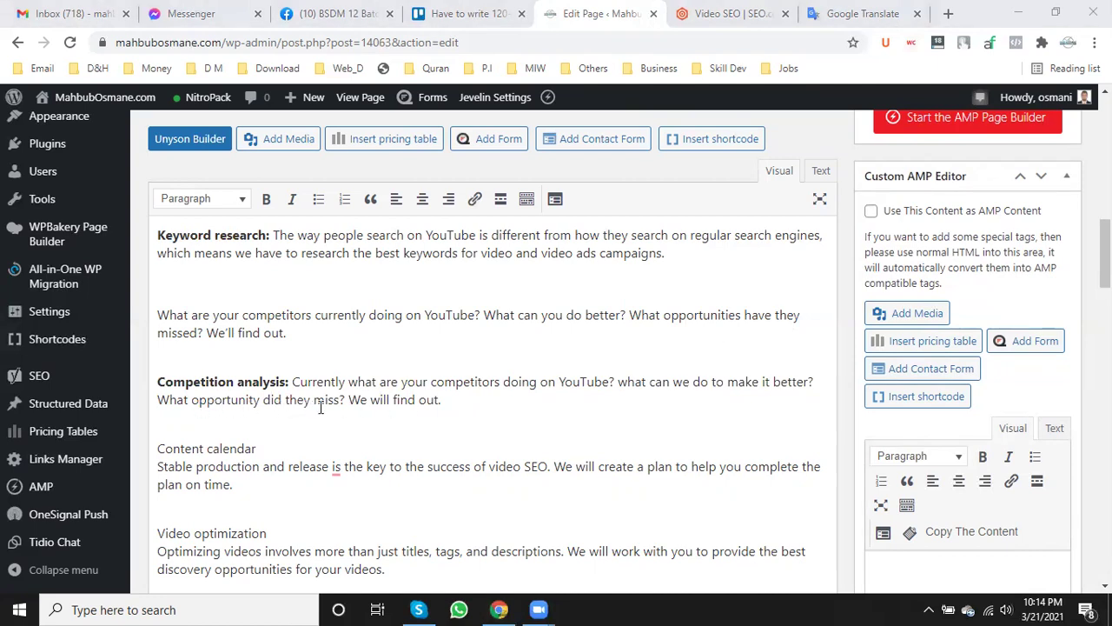
# - Insert "try to" before "find out" in the last sentence of the Competition analysis paragraph
pyautogui.click(388, 405)
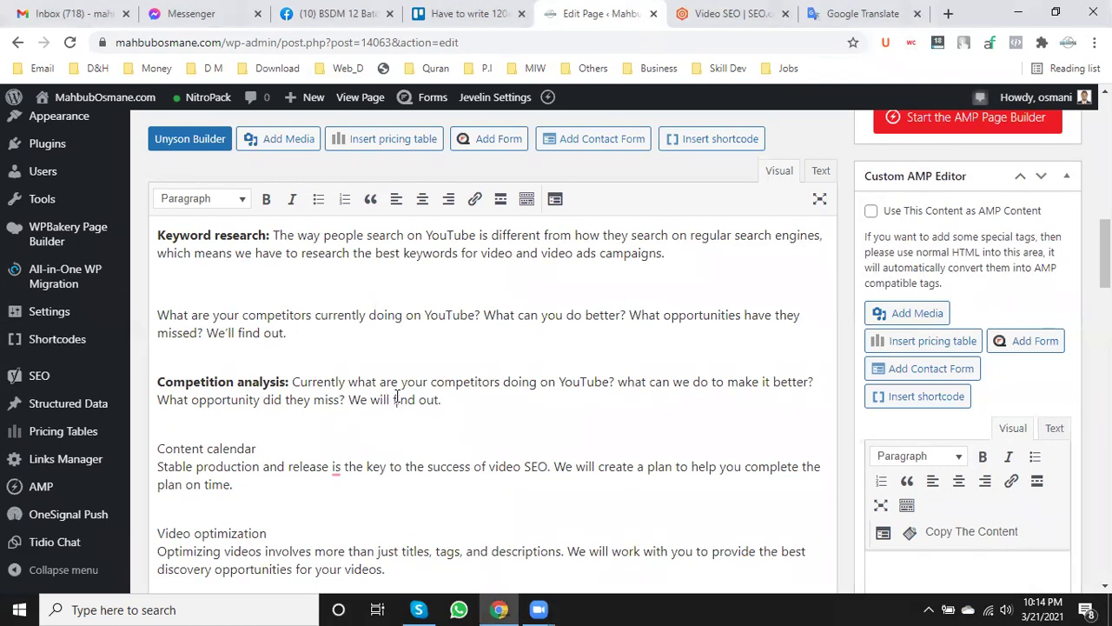
pyautogui.write('try')
pyautogui.write('to')
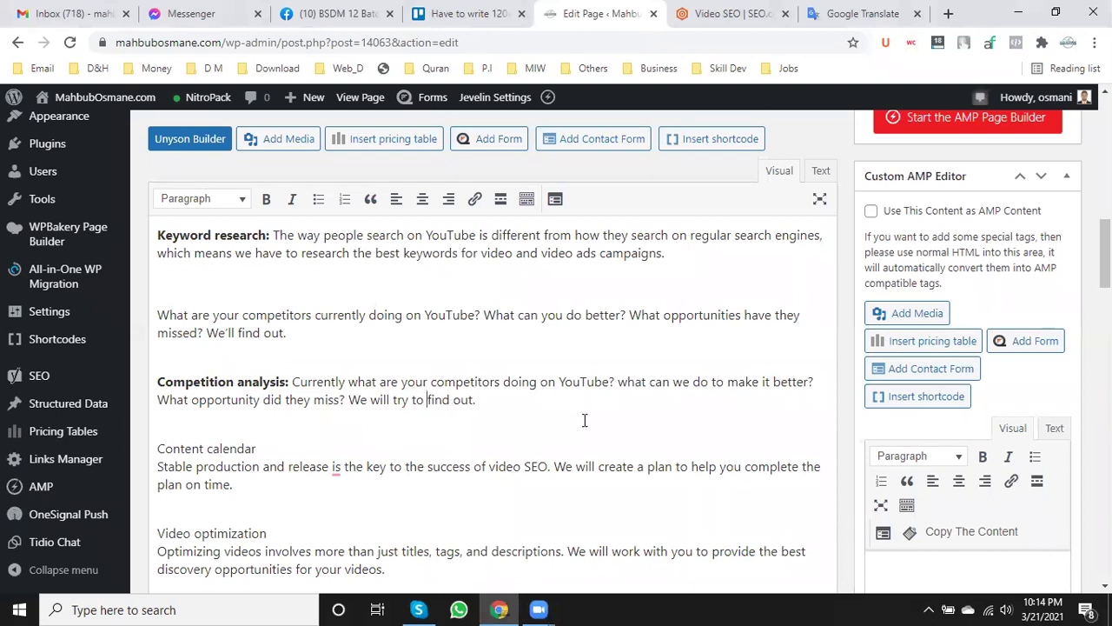
pyautogui.click(561, 400)
# - Delete the reference paragraph starting "What are your competitors currently doing" above Competition analysis, along with the spare blank line
pyautogui.moveTo(287, 333); pyautogui.dragTo(164, 287)
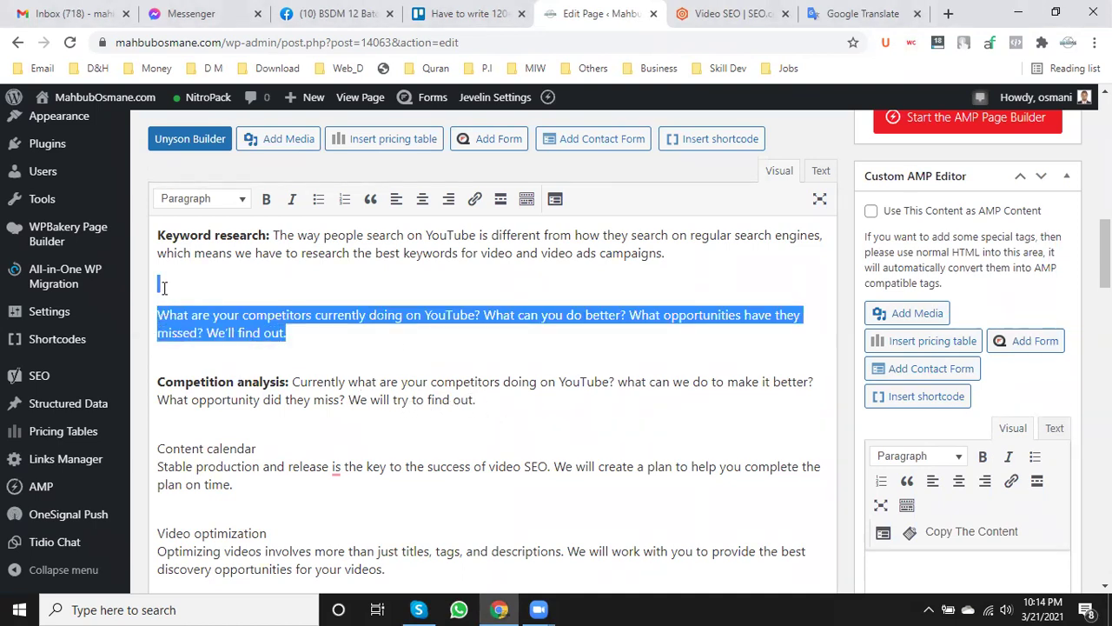
pyautogui.press('BackSpace')
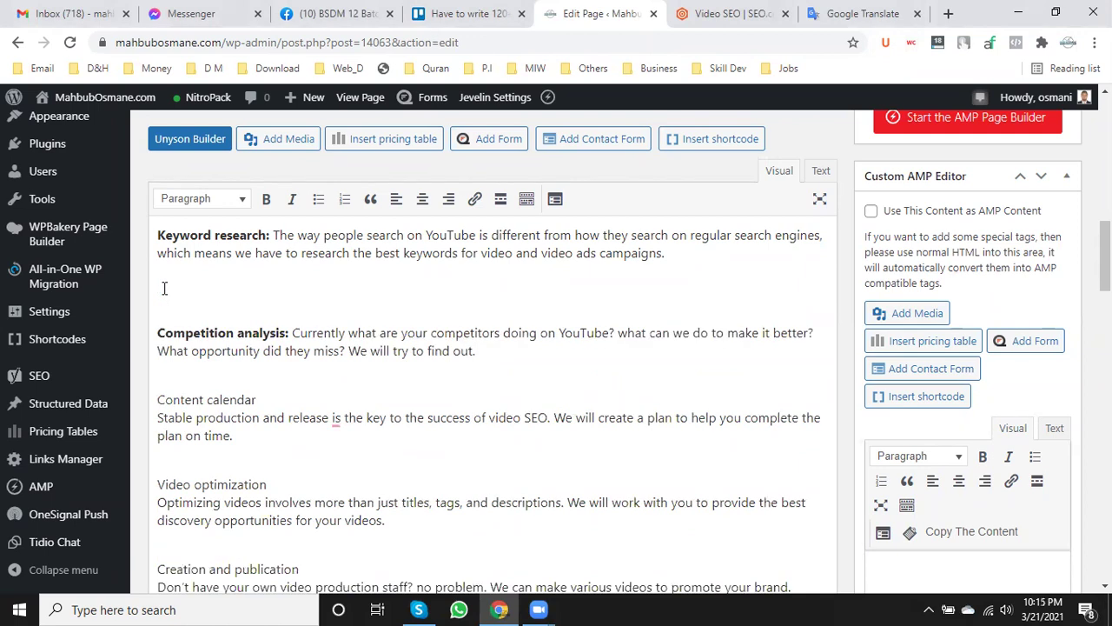
pyautogui.press('BackSpace')
# - Bold the "Content calendar" heading and join its description onto the same line after a colon
pyautogui.scroll(-1, 306, 351)
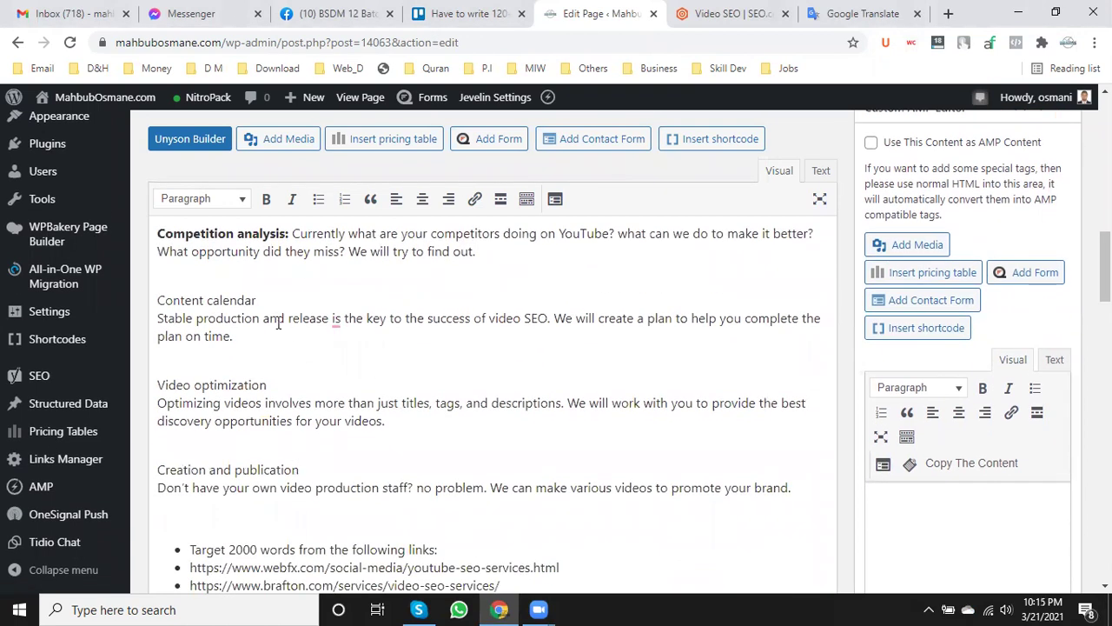
pyautogui.moveTo(267, 300); pyautogui.dragTo(156, 299)
pyautogui.click(266, 199)
pyautogui.press('Down')
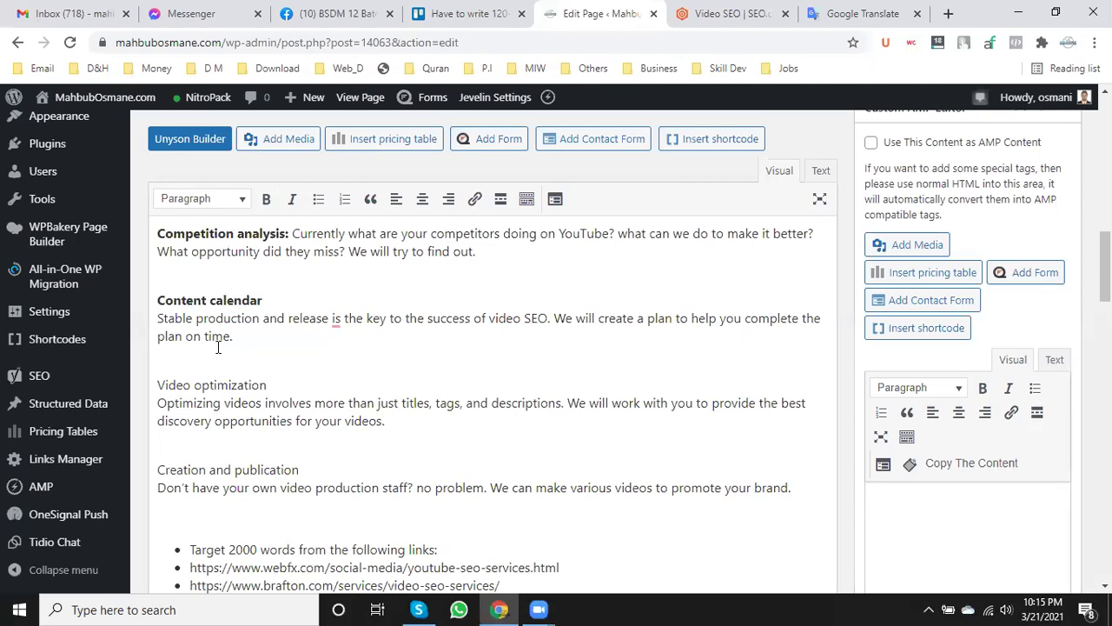
pyautogui.press('BackSpace')
pyautogui.write(':')
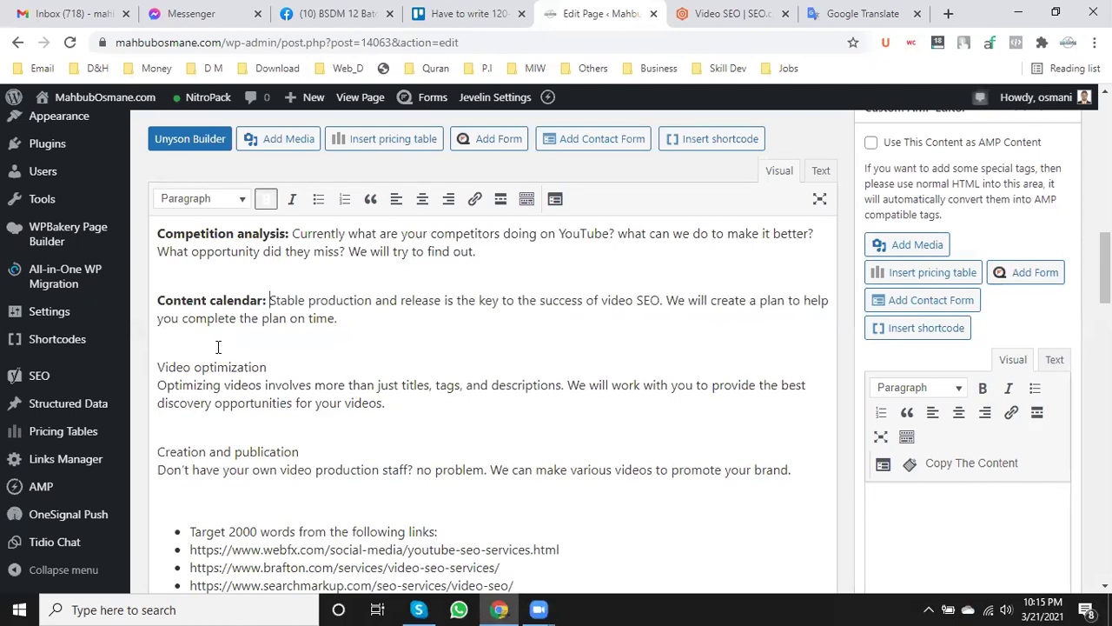
# - Copy the Content Calendar description from the SEO.com page and paste it above the Content calendar paragraph
pyautogui.click(708, 8)
pyautogui.scroll(-5, 503, 382)
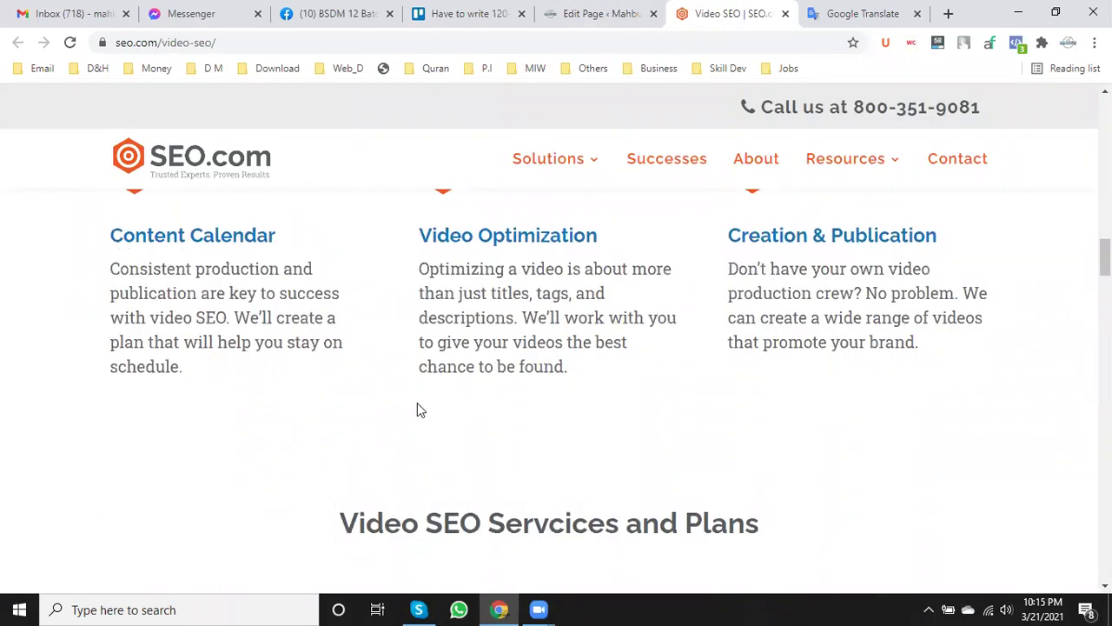
pyautogui.moveTo(193, 374); pyautogui.dragTo(111, 286)
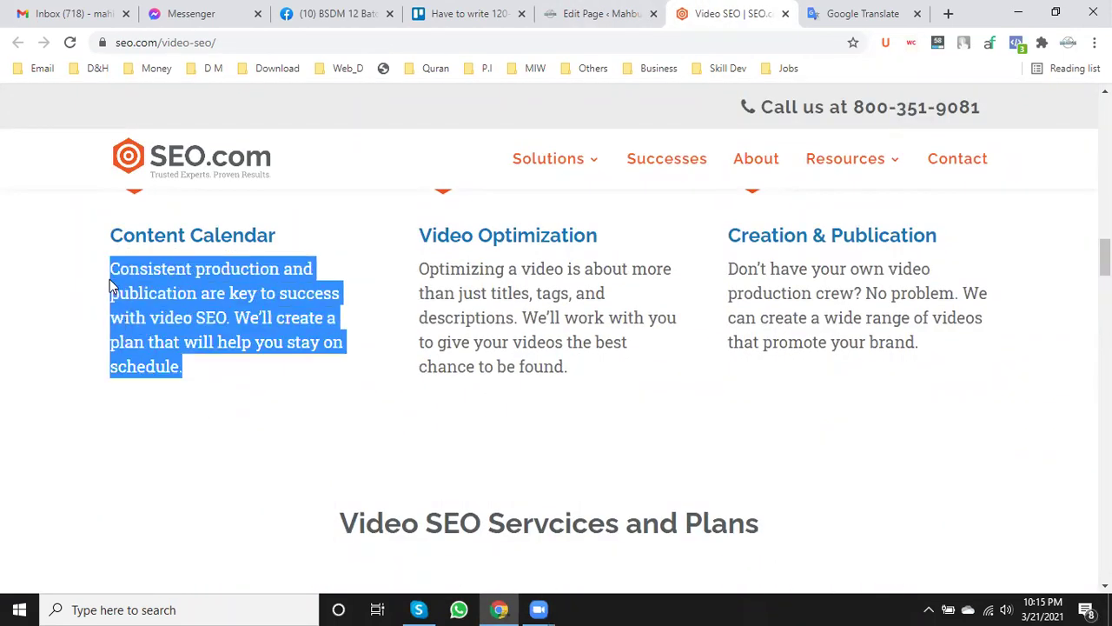
pyautogui.rightClick(144, 276)
pyautogui.click(165, 288)
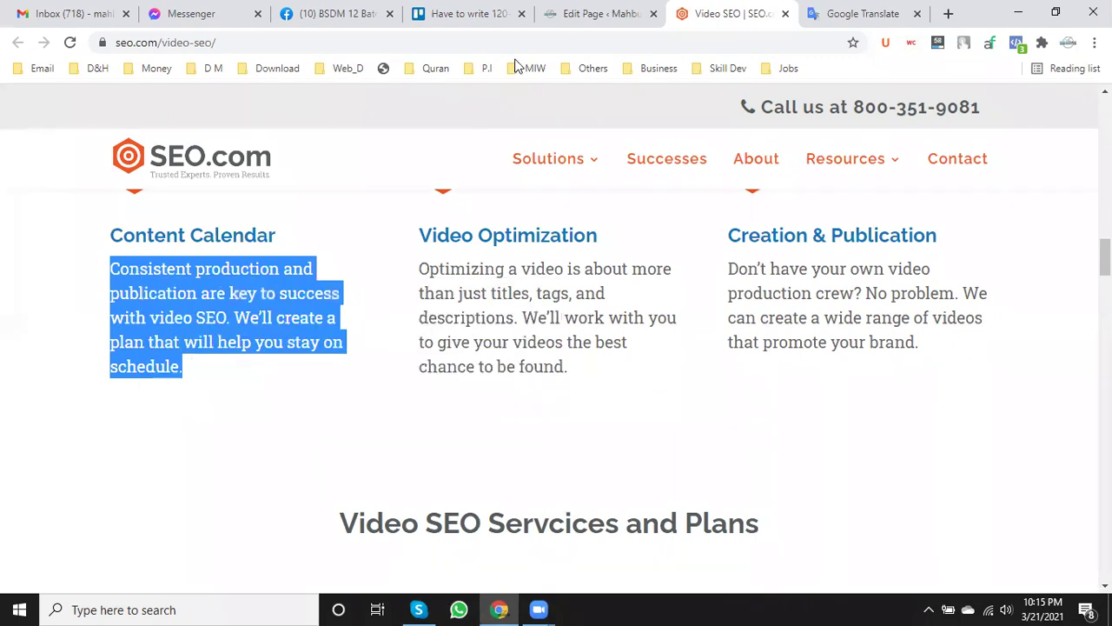
pyautogui.click(559, 10)
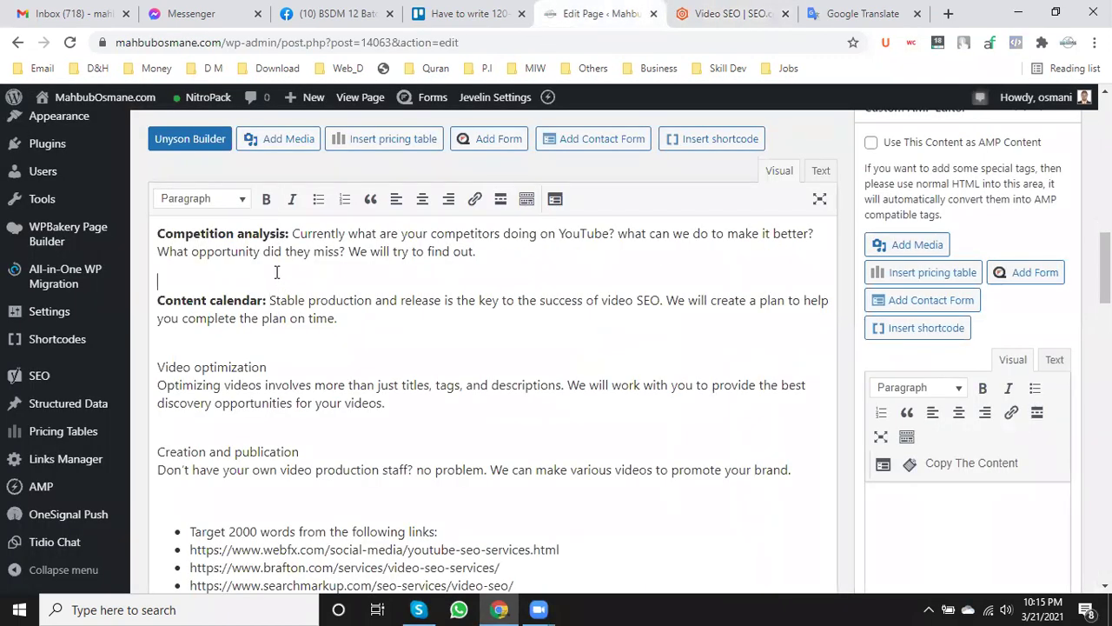
pyautogui.hotkey('ctrl', 'v')
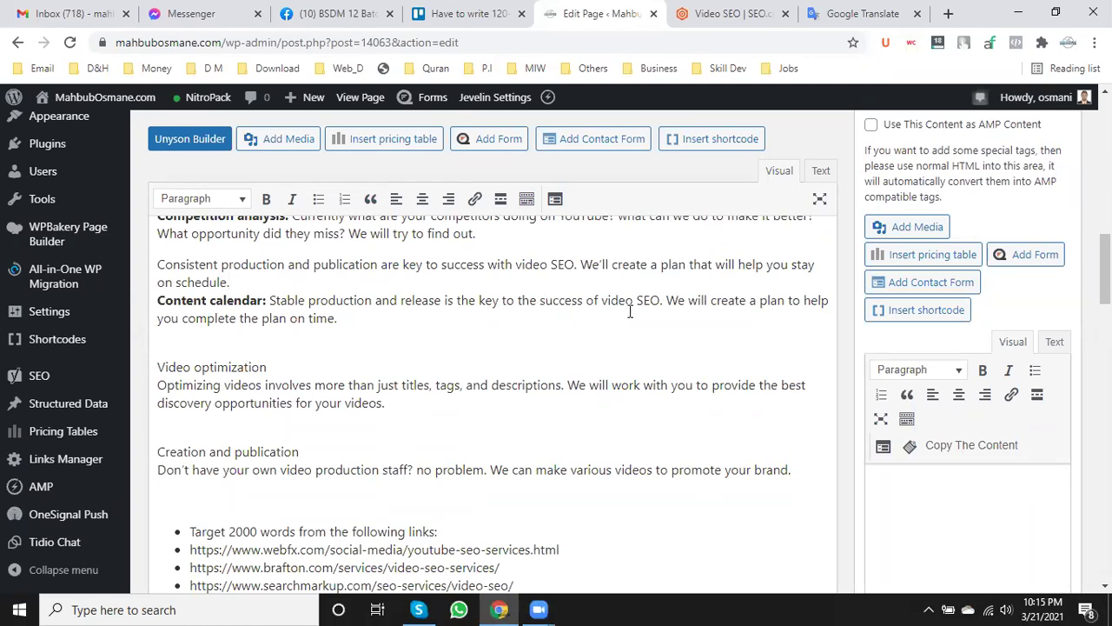
# - Reword the first Content calendar sentence to read "is one of the main key to the success of video SEO"
pyautogui.click(478, 304)
pyautogui.write('one of th')
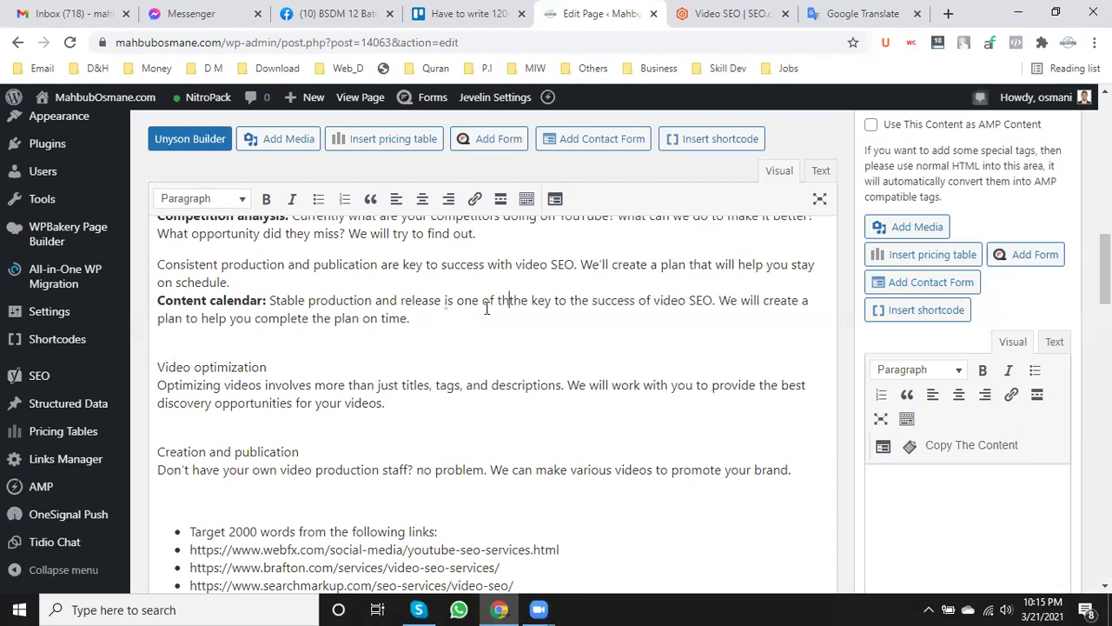
pyautogui.press('BackSpace')
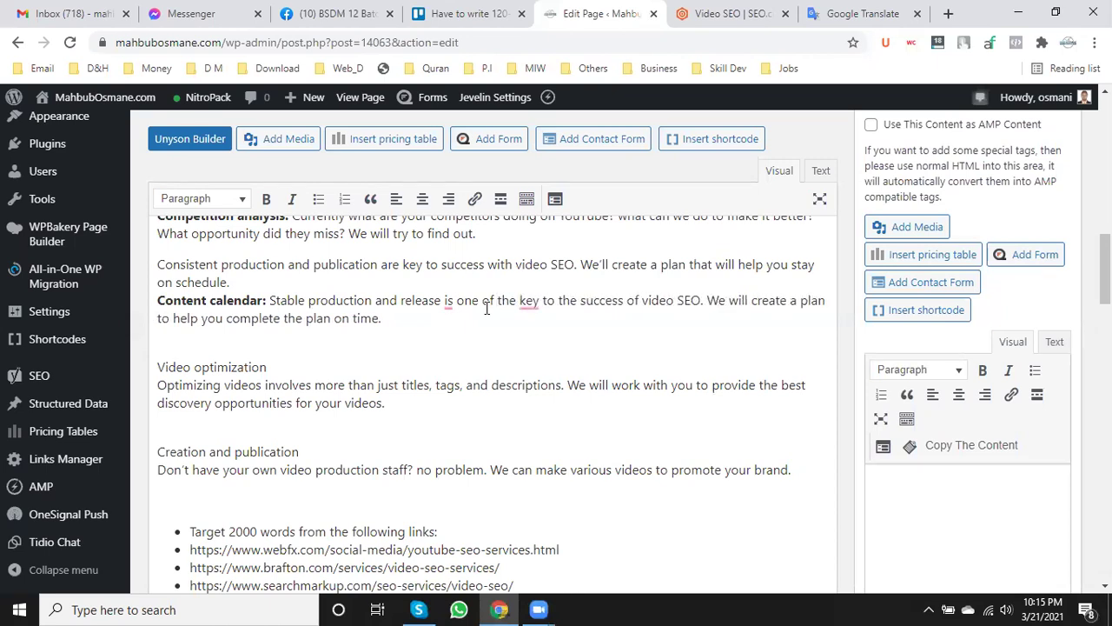
pyautogui.press('Right')
pyautogui.press('Right')
pyautogui.write('main')
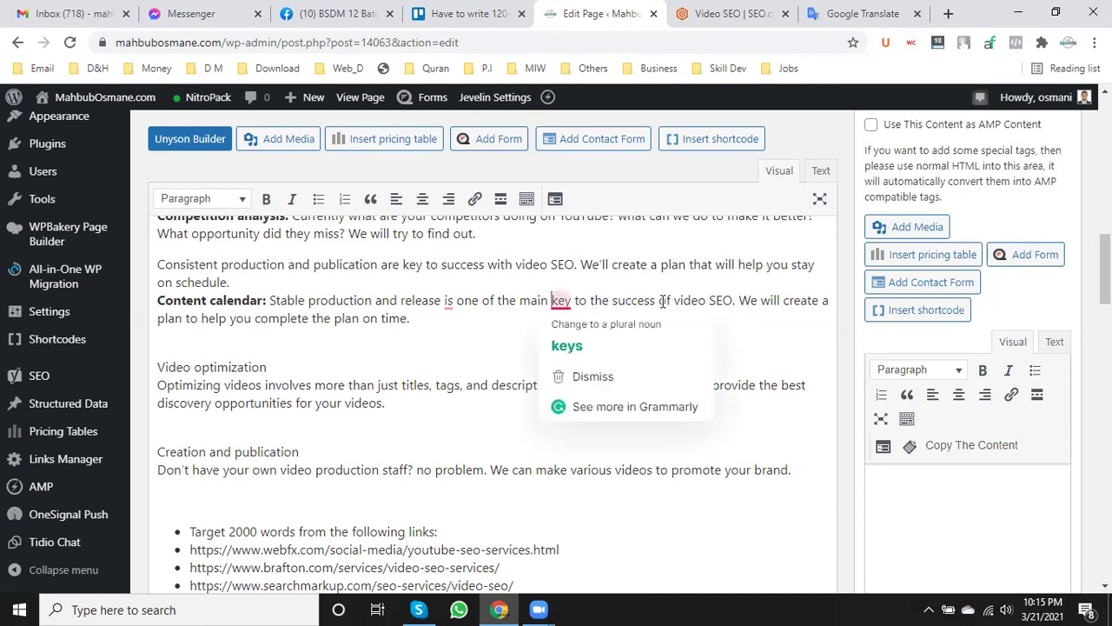
pyautogui.click(702, 300)
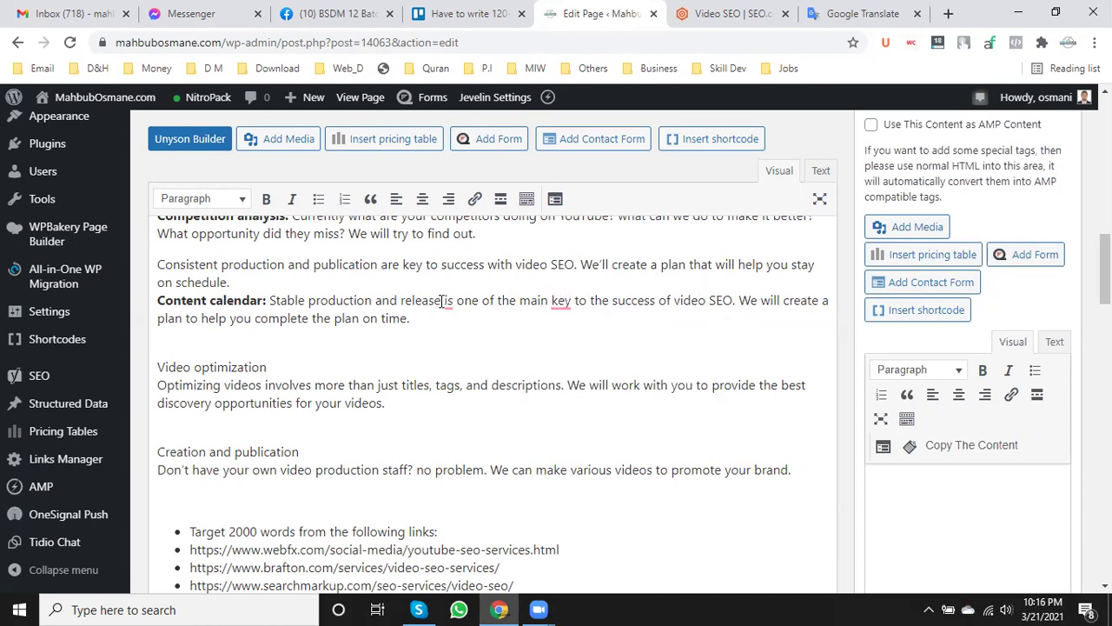
pyautogui.moveTo(447, 306)
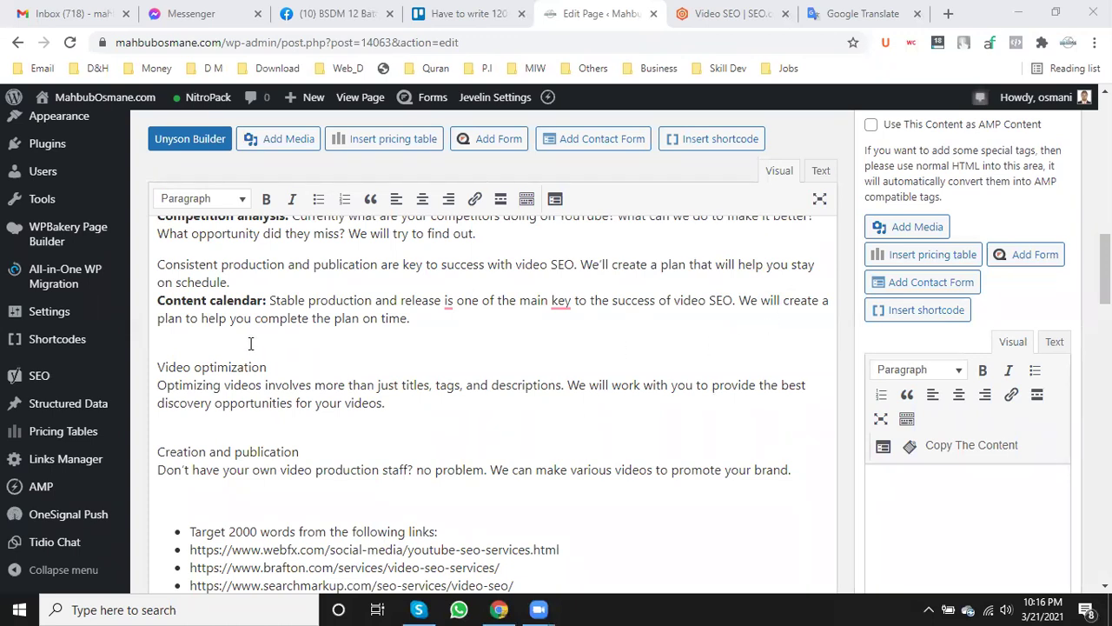
# - Replace "plan" with "game" in the phrase ending "on time" in the Content calendar paragraph
pyautogui.click(356, 318)
pyautogui.press('BackSpace')
pyautogui.press('BackSpace')
pyautogui.press('BackSpace')
pyautogui.press('BackSpace')
pyautogui.write('game')
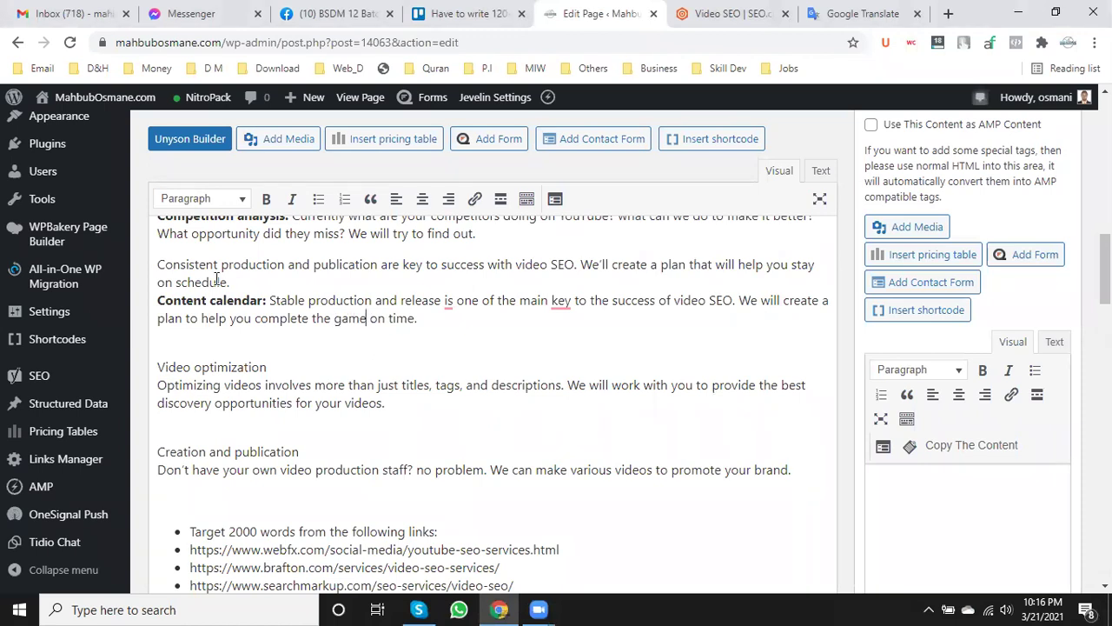
# - Delete the pasted "Consistent production and publication" reference paragraph above Content calendar
pyautogui.tripleClick(149, 263)
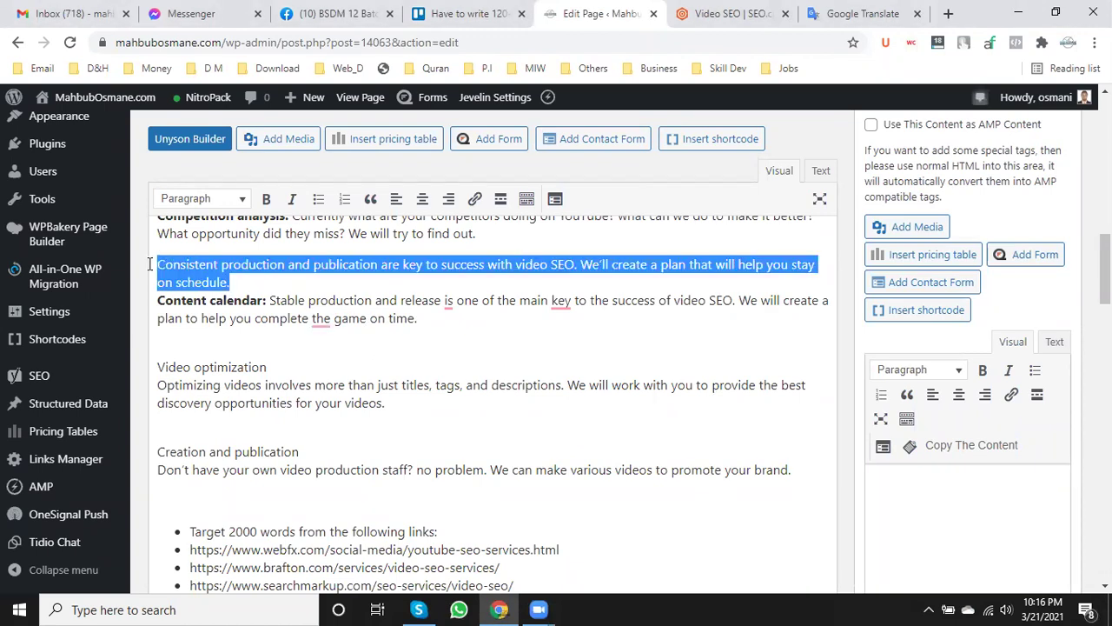
pyautogui.press('BackSpace')
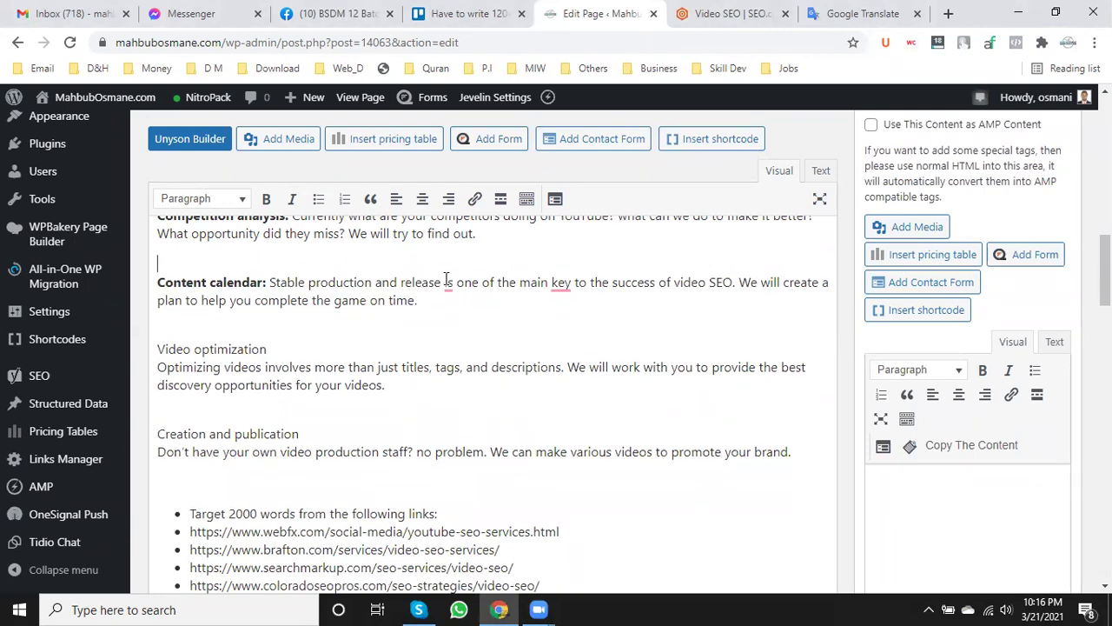
pyautogui.moveTo(447, 285)
pyautogui.moveTo(442, 285); pyautogui.dragTo(270, 285)
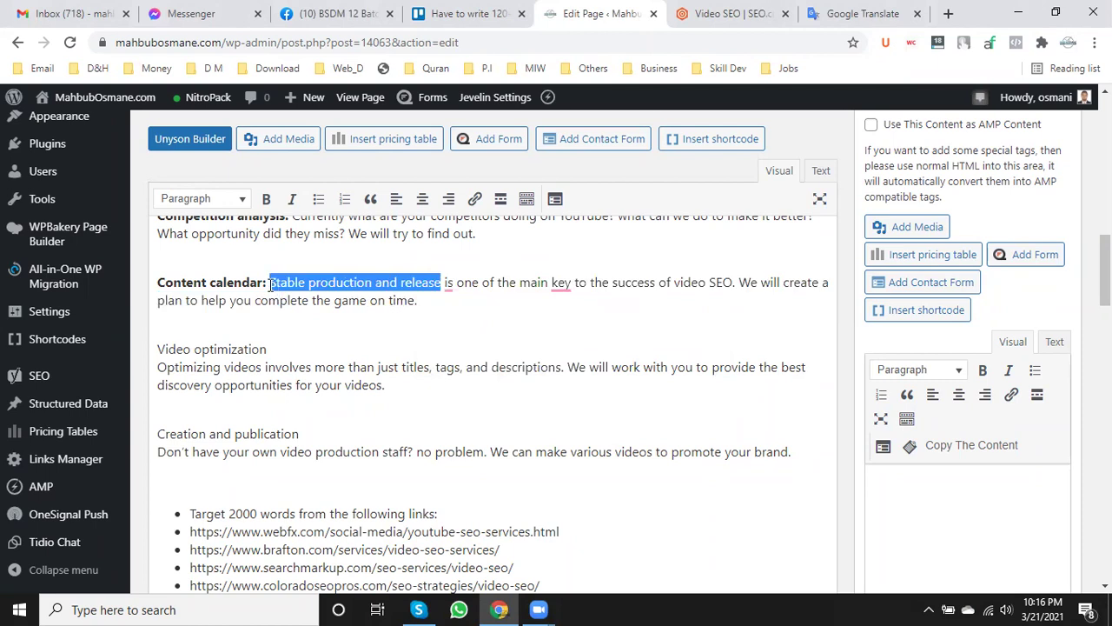
pyautogui.click(374, 284)
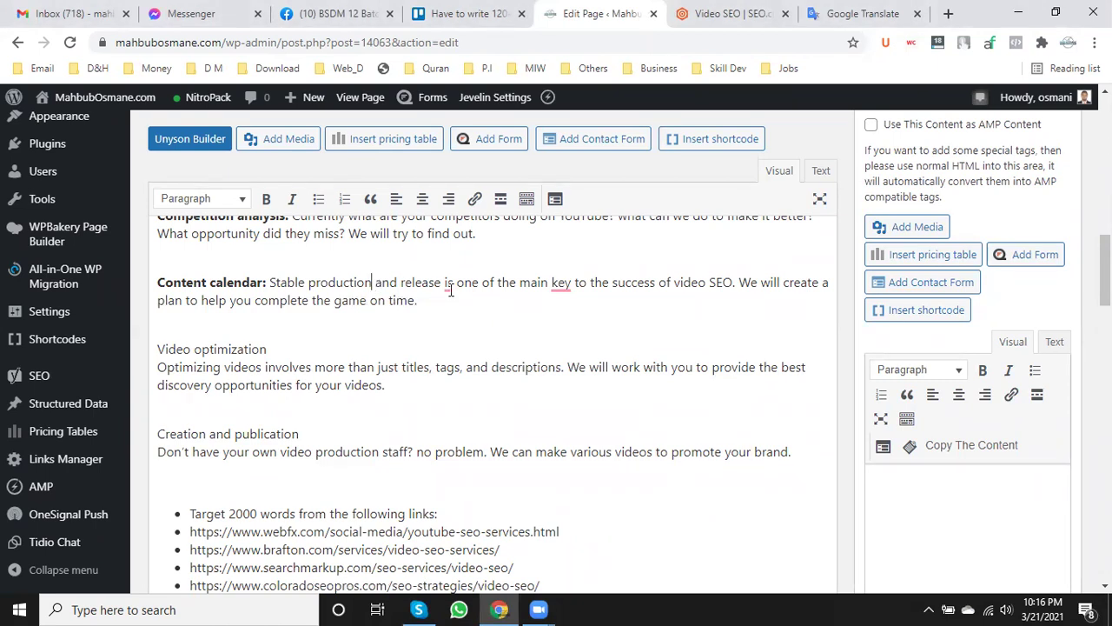
# - Bold the "Video optimization" heading and join its description onto the same line after a colon
pyautogui.moveTo(451, 289)
pyautogui.moveTo(270, 348); pyautogui.dragTo(157, 349)
pyautogui.click(265, 200)
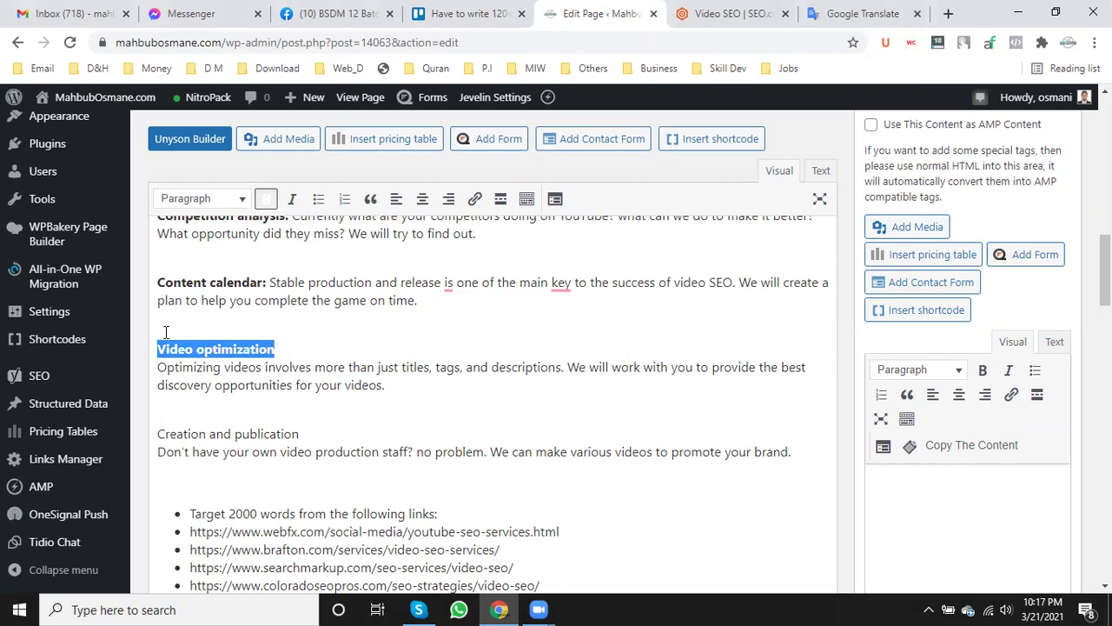
pyautogui.click(159, 369)
pyautogui.press('BackSpace')
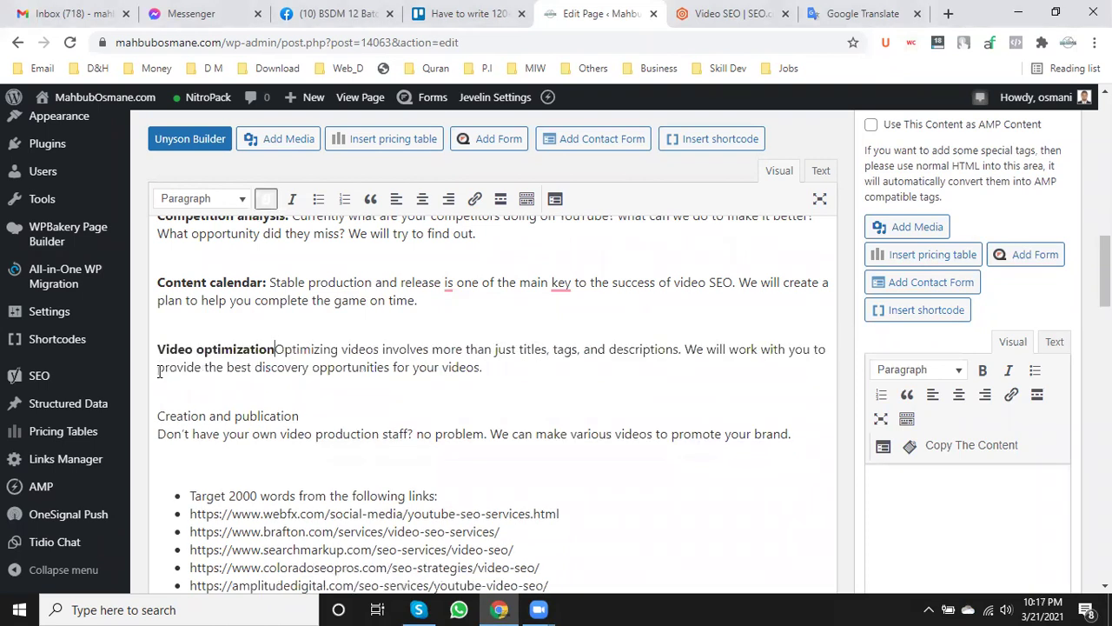
pyautogui.write(':')
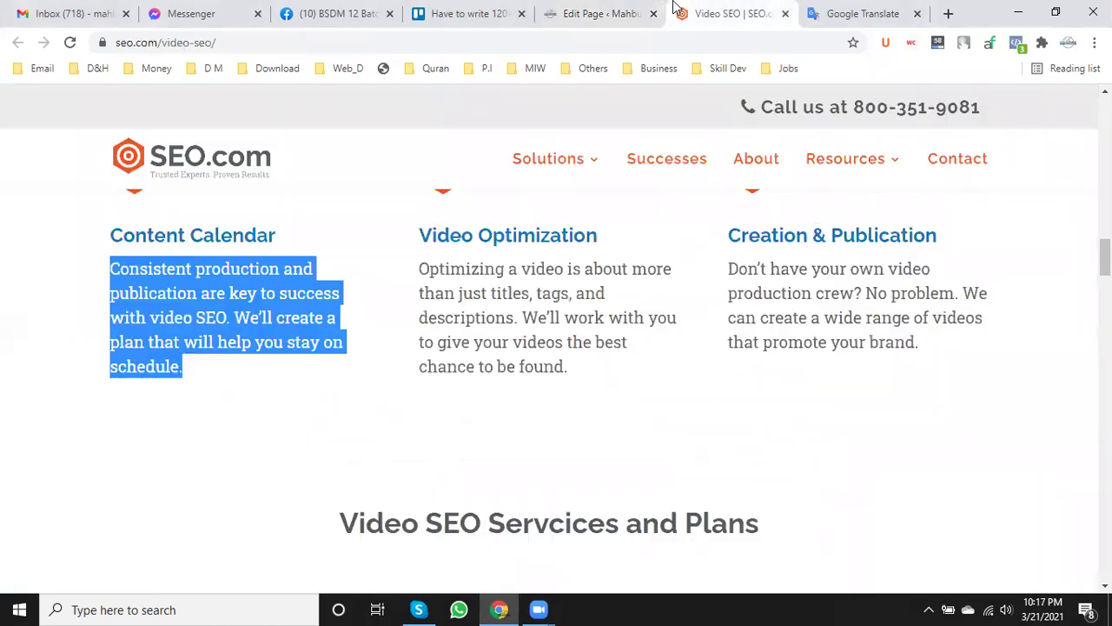
# - Copy the Video Optimization description from the SEO.com page and paste it above the Video optimization paragraph
pyautogui.click(734, 13)
pyautogui.moveTo(577, 375); pyautogui.dragTo(498, 325)
pyautogui.moveTo(437, 288); pyautogui.dragTo(425, 273)
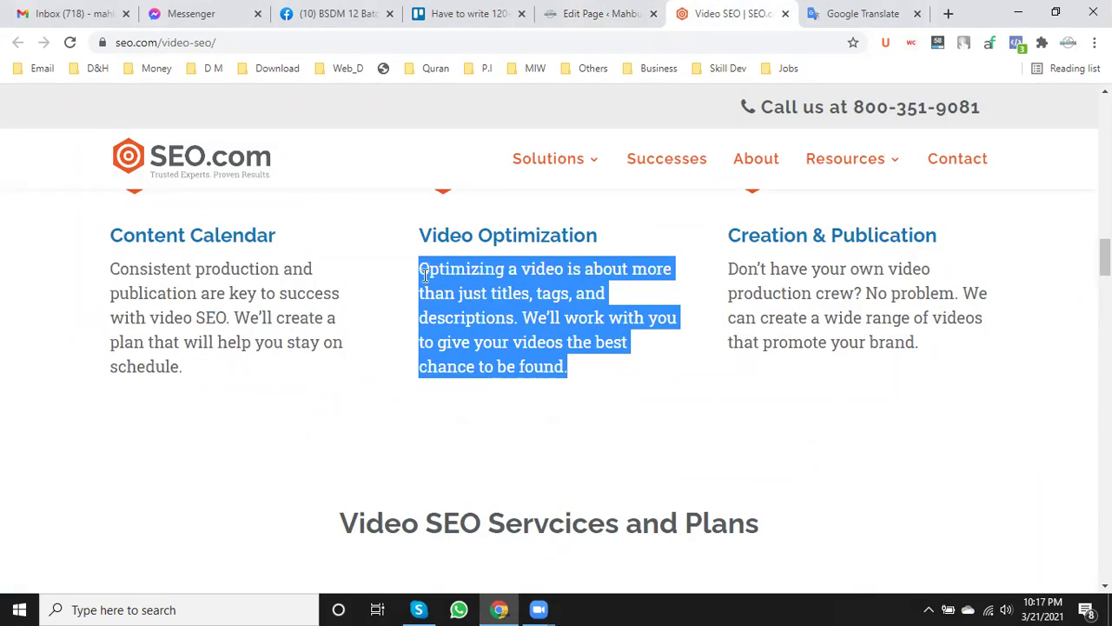
pyautogui.rightClick(425, 273)
pyautogui.click(499, 290)
pyautogui.click(577, 13)
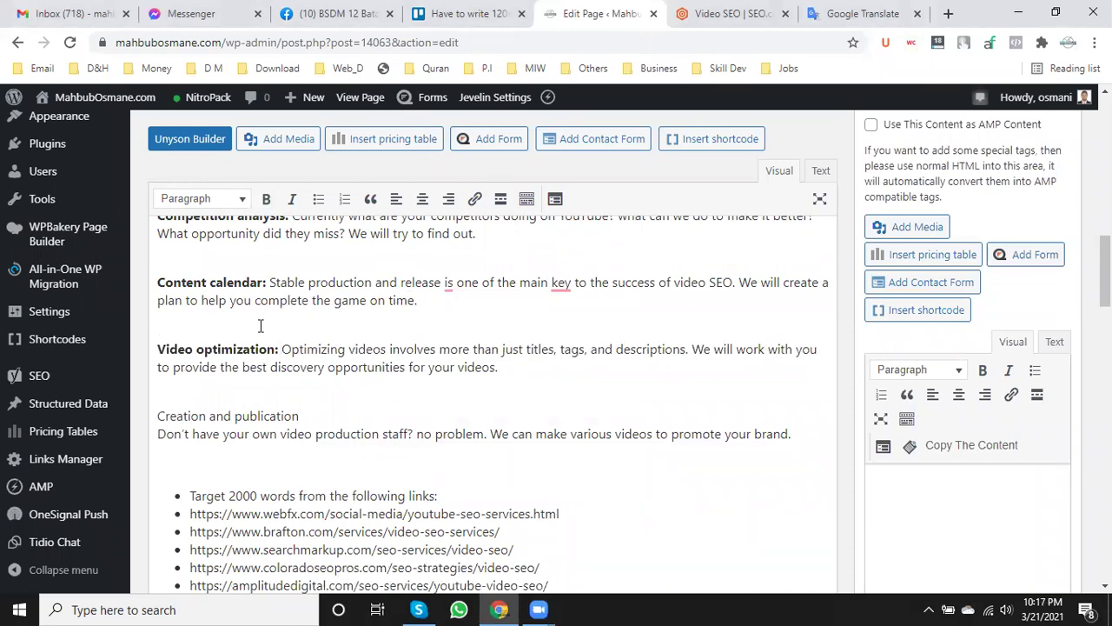
pyautogui.hotkey('ctrl', 'v')
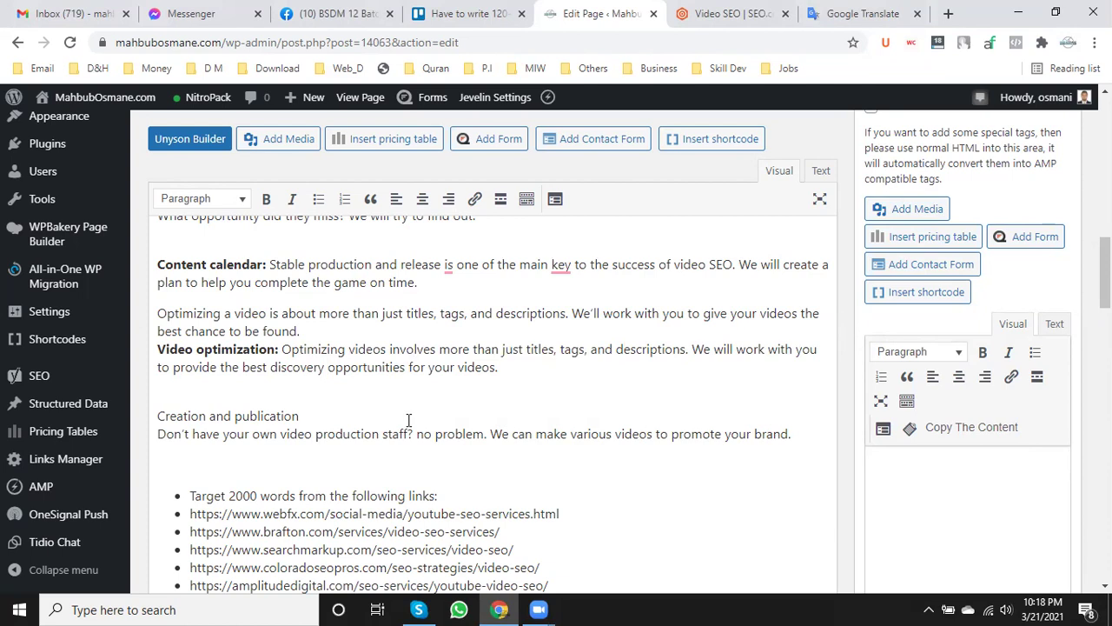
# - Delete the word "discovery" before "opportunities" in the Video optimization paragraph
pyautogui.press('BackSpace')
pyautogui.press('BackSpace')
pyautogui.press('BackSpace')
pyautogui.press('BackSpace')
pyautogui.press('BackSpace')
pyautogui.press('BackSpace')
pyautogui.press('BackSpace')
pyautogui.press('BackSpace')
pyautogui.press('BackSpace')
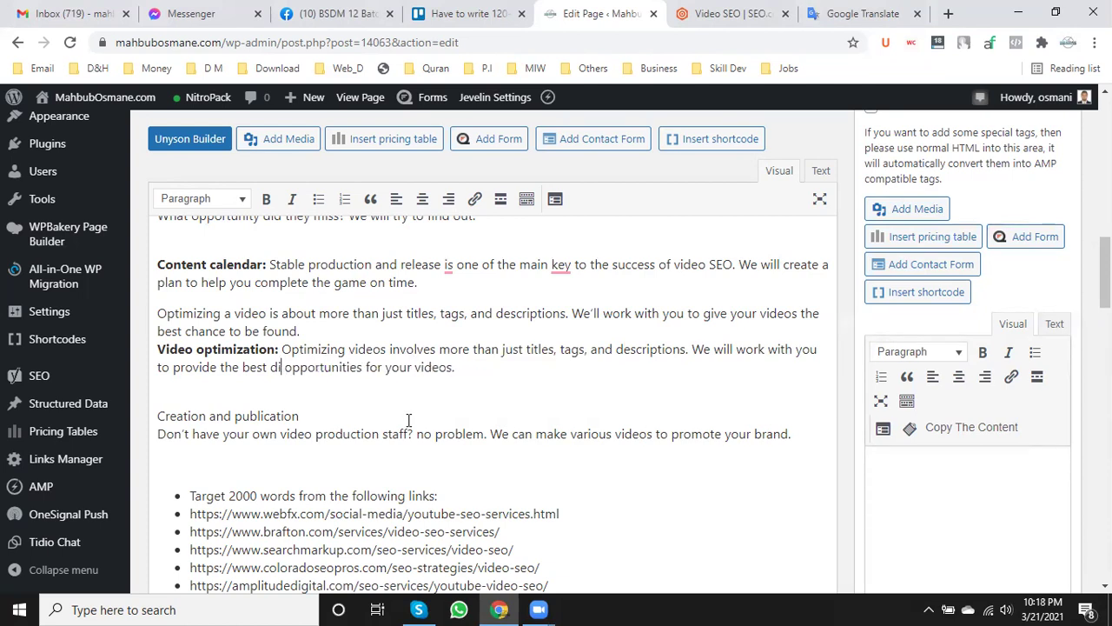
pyautogui.press('BackSpace')
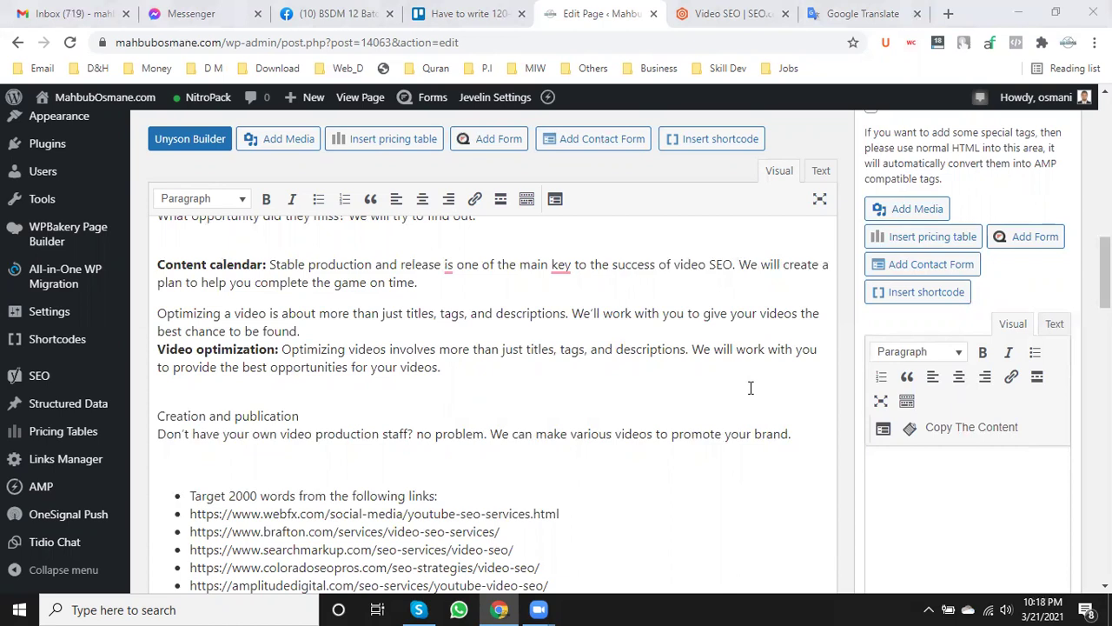
# - Extend the last Video optimization sentence after "your videos" with "so that it can be found on video search engine."
pyautogui.click(440, 368)
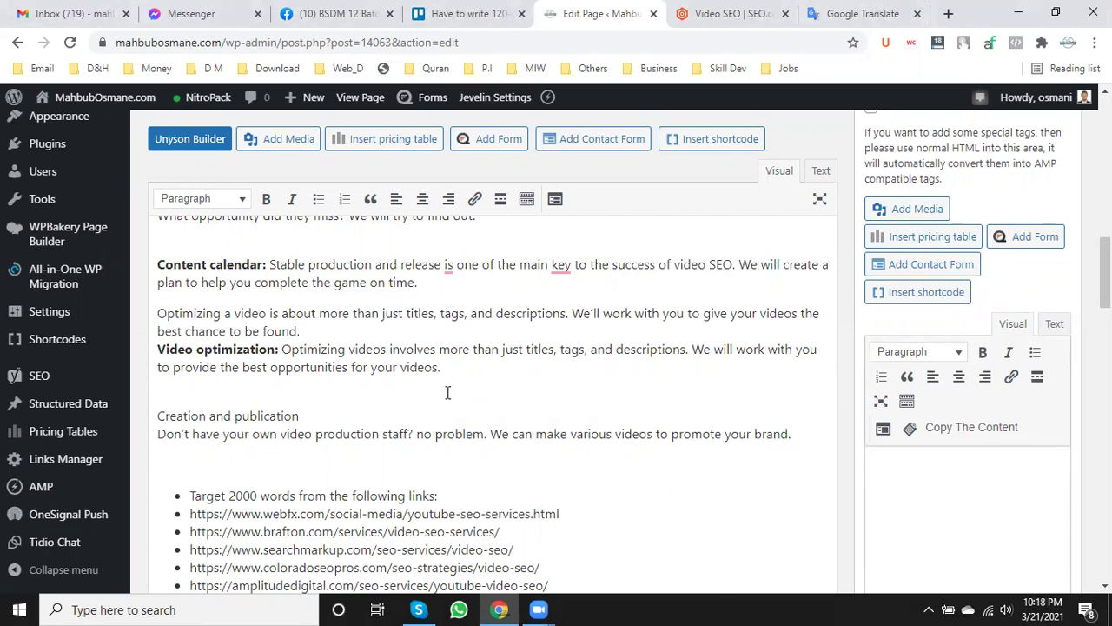
pyautogui.write('so that it can be found ')
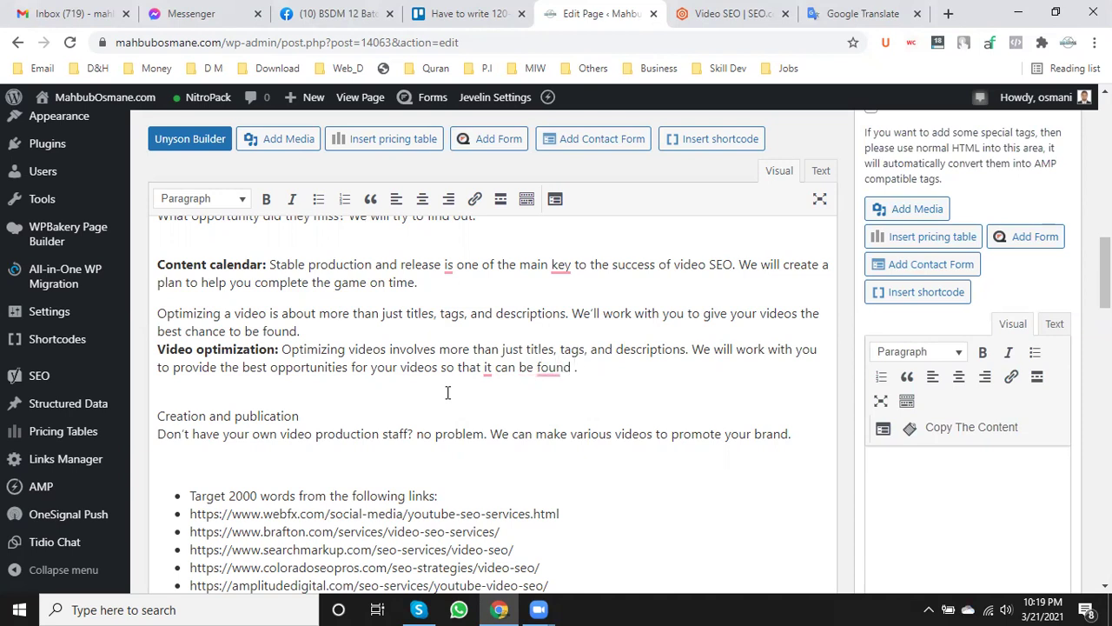
pyautogui.write('on ')
pyautogui.write('video')
pyautogui.write(' search')
pyautogui.write(' engin')
pyautogui.write('e/')
pyautogui.press('BackSpace')
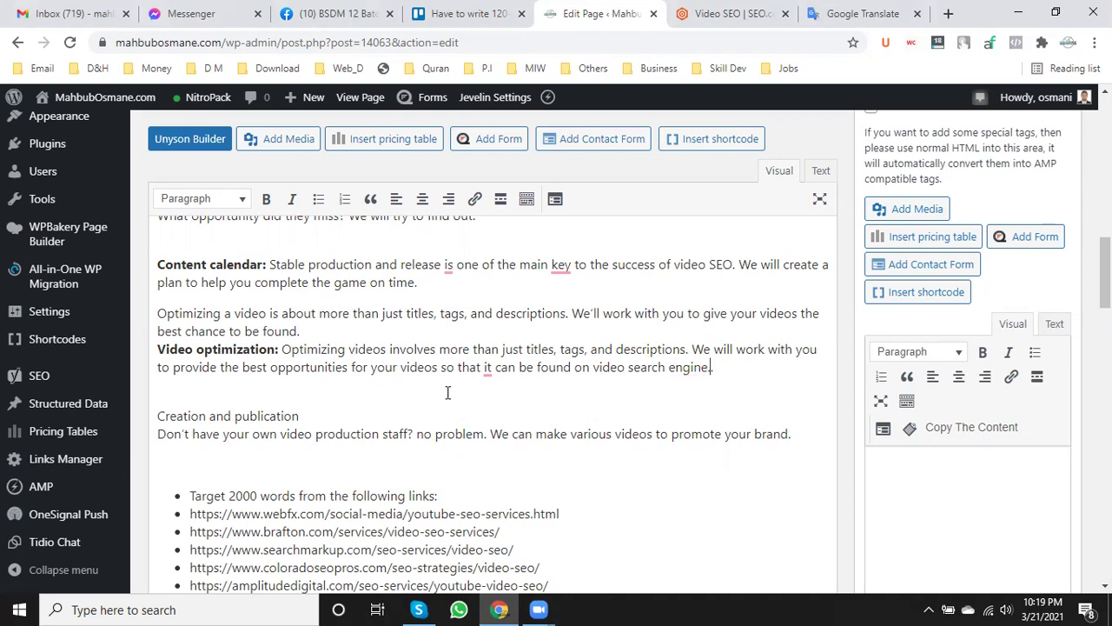
pyautogui.write('.')
# - Apply the grammar suggestions "they", "a video" and "engines" to the last sentence of the Video optimization paragraph
pyautogui.click(487, 369)
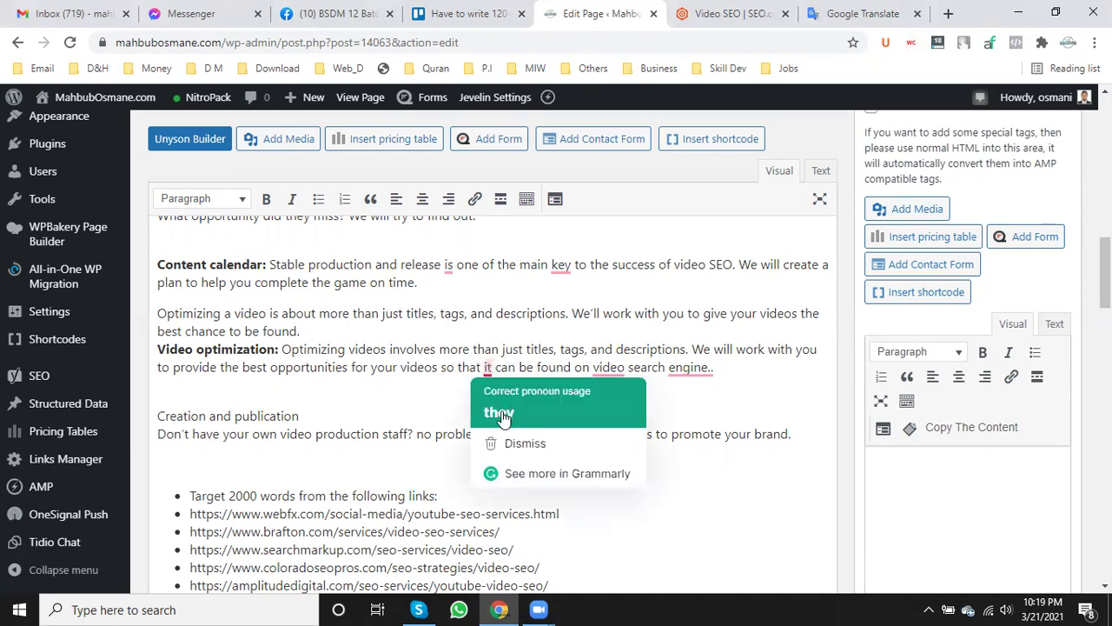
pyautogui.click(501, 411)
pyautogui.moveTo(639, 376)
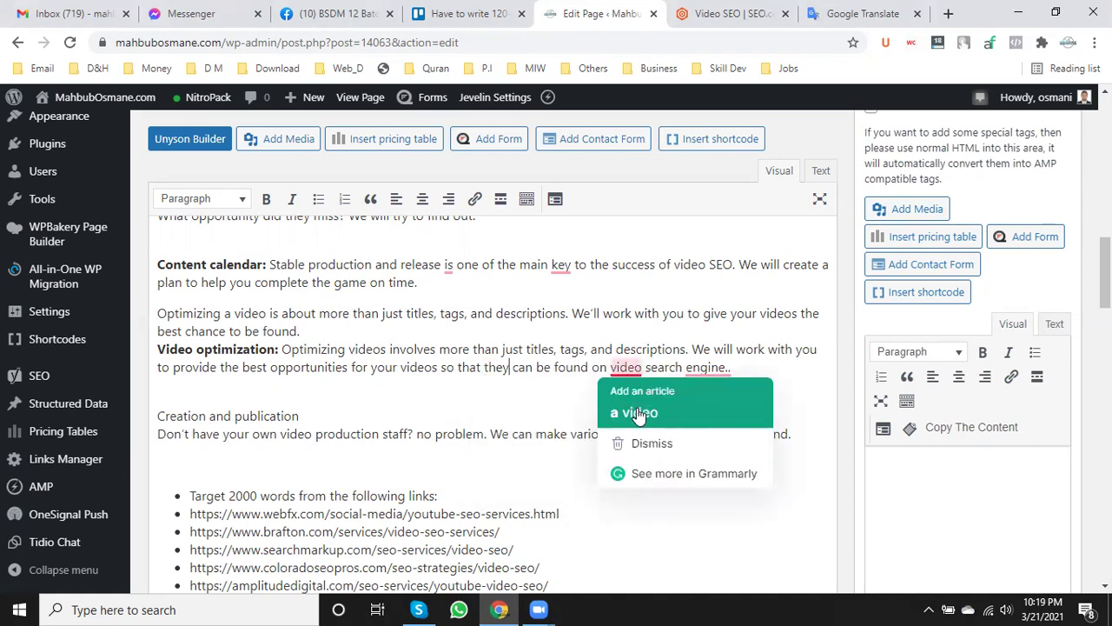
pyautogui.click(639, 412)
pyautogui.moveTo(718, 374)
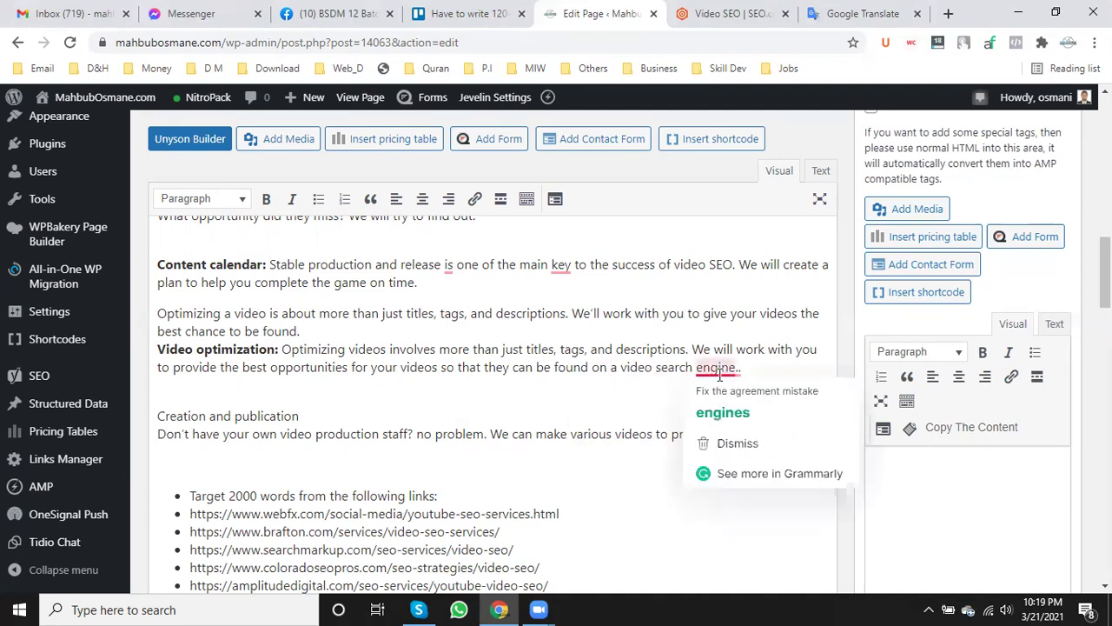
pyautogui.click(720, 396)
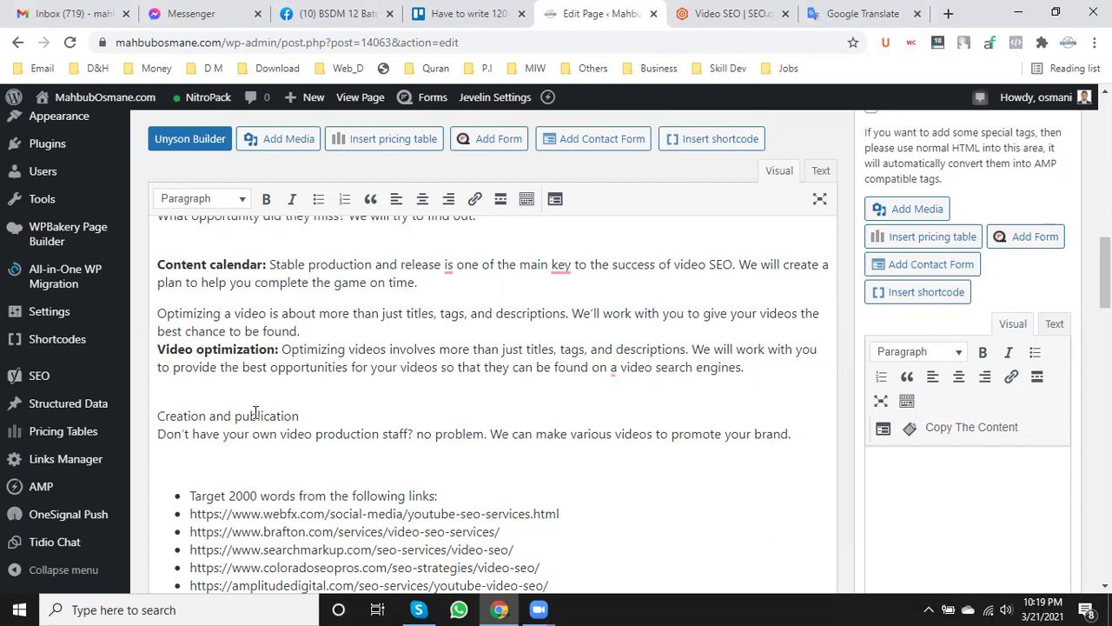
# - Delete the pasted reference text above the Video optimization paragraph and remove the article "a" before "video search engines"
pyautogui.moveTo(302, 331); pyautogui.dragTo(161, 314)
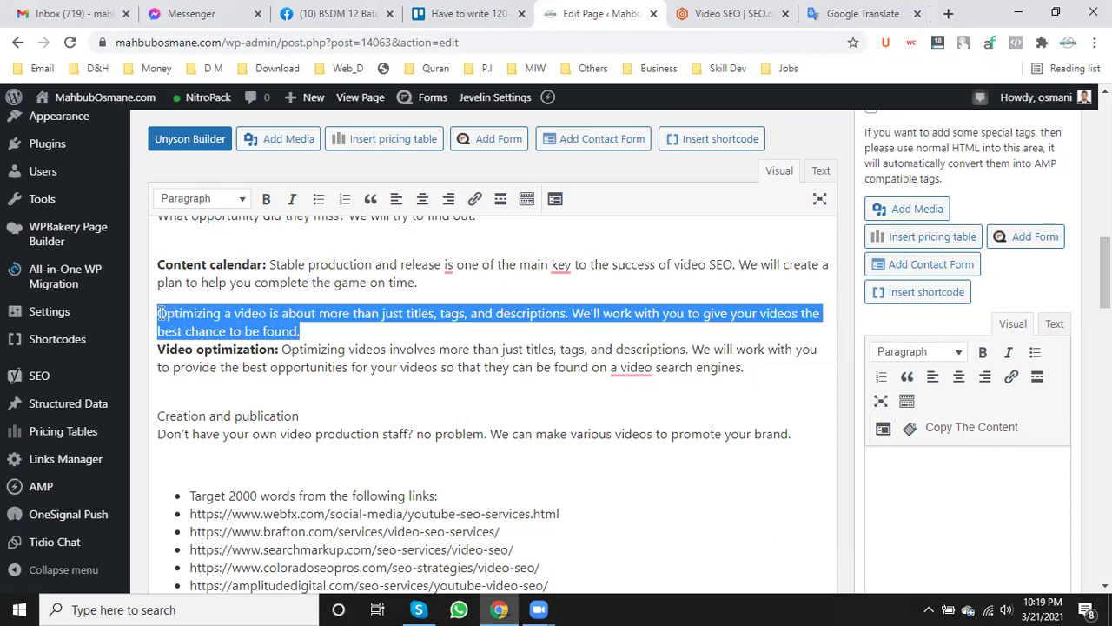
pyautogui.press('BackSpace')
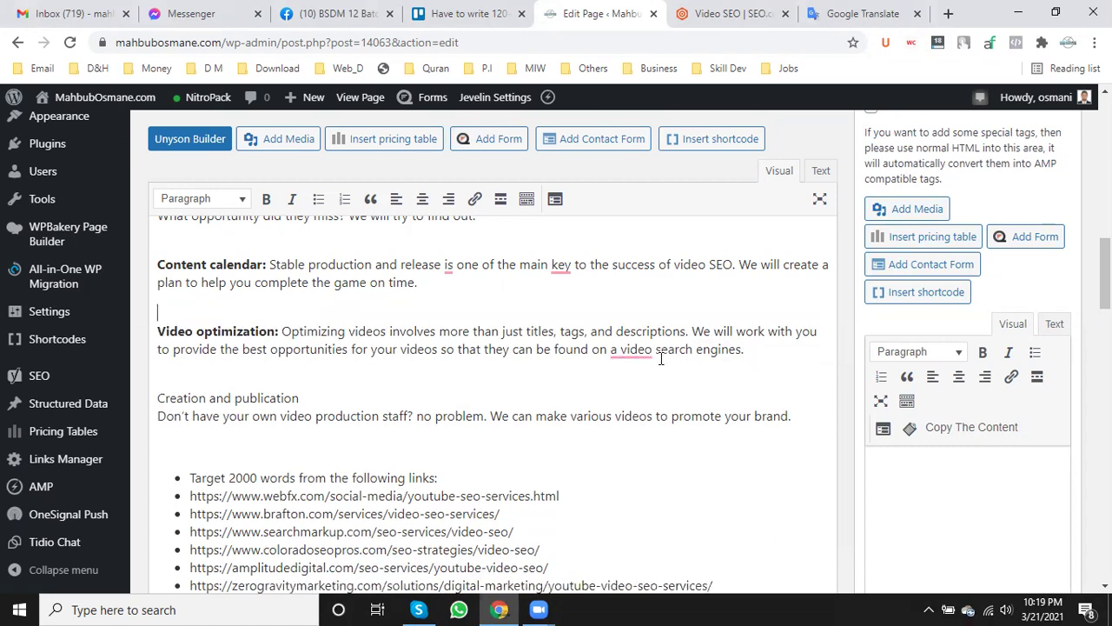
pyautogui.moveTo(632, 349)
pyautogui.click(637, 390)
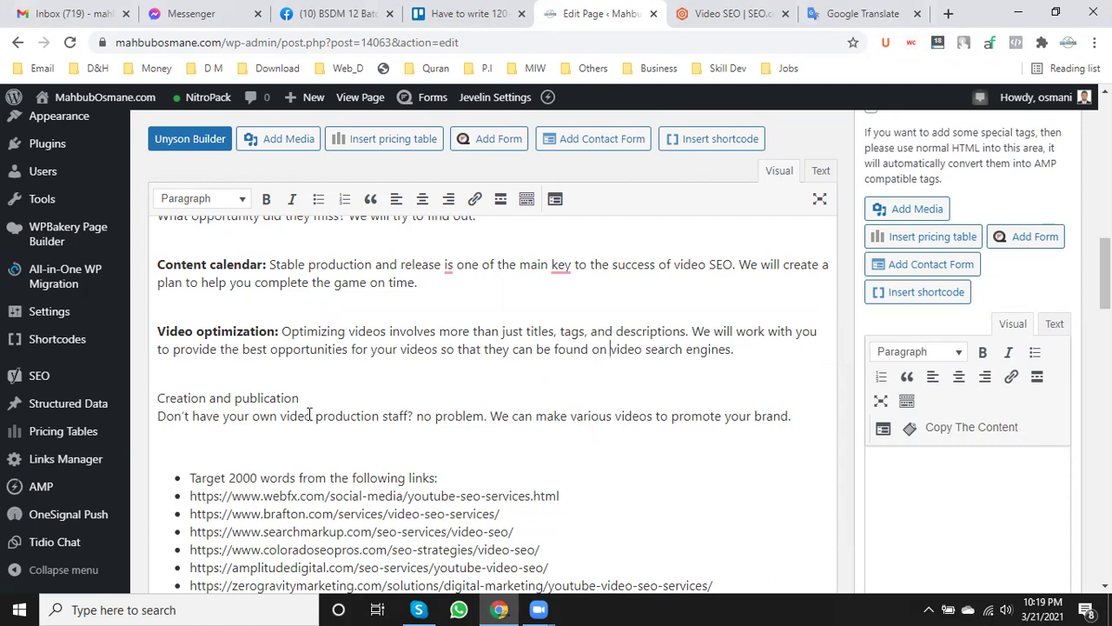
# - Bold the "Creation and publication" heading and join its description onto the same line after a colon
pyautogui.moveTo(304, 398); pyautogui.dragTo(157, 398)
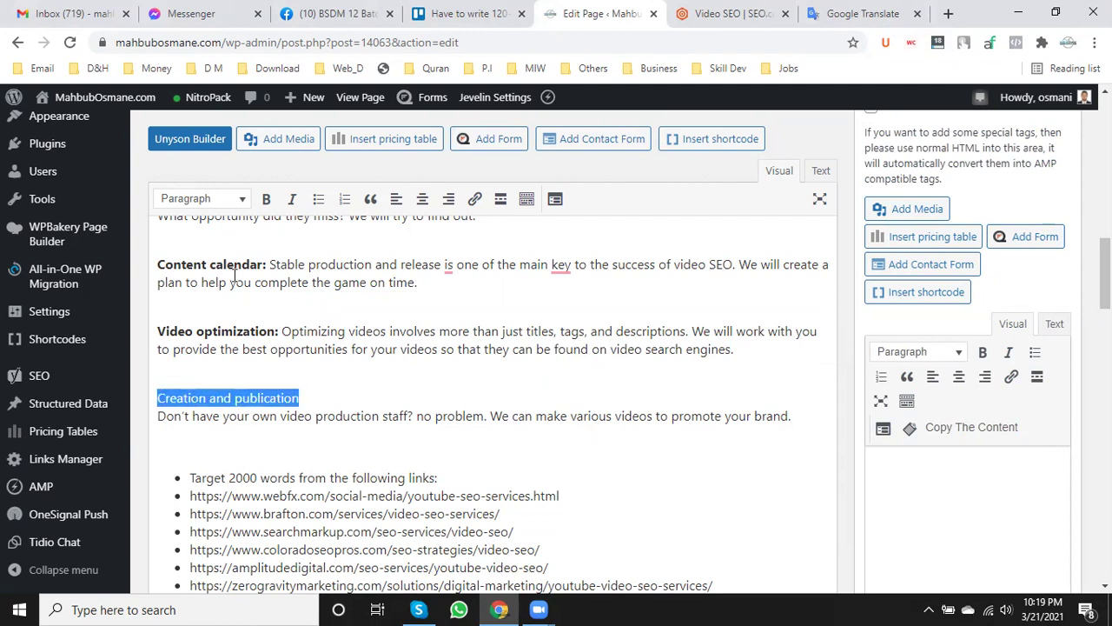
pyautogui.click(267, 198)
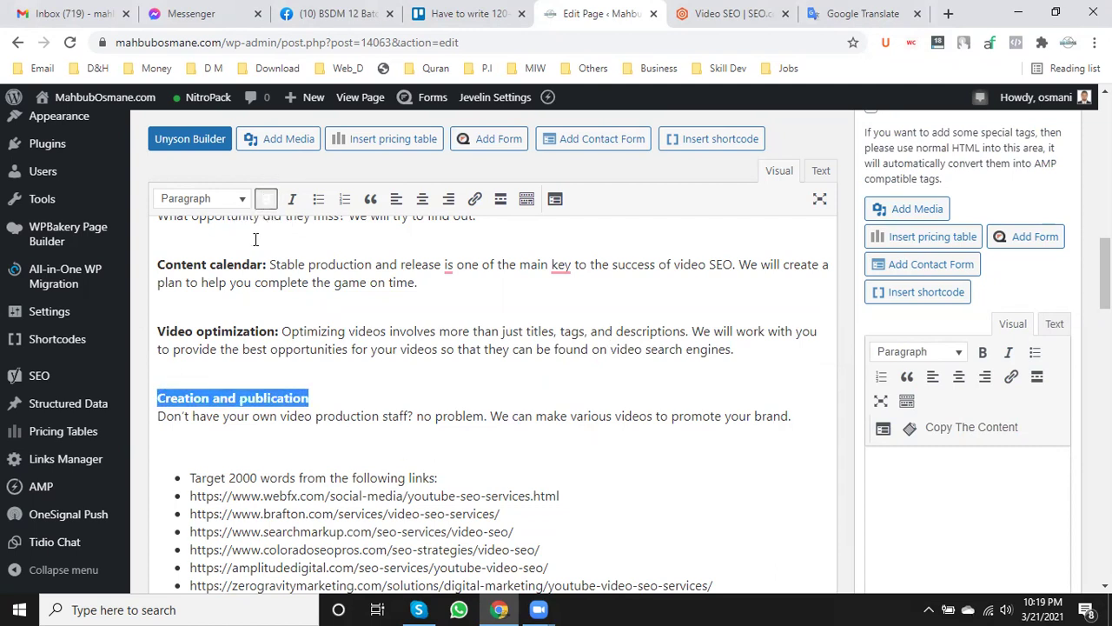
pyautogui.click(331, 396)
pyautogui.write(':')
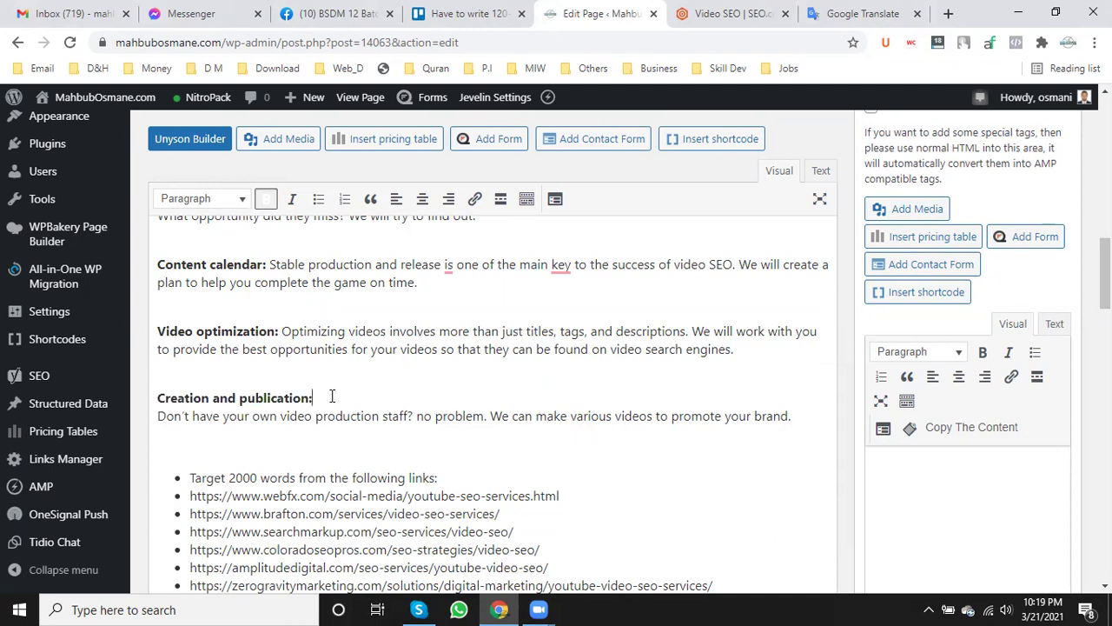
pyautogui.click(158, 415)
pyautogui.press('BackSpace')
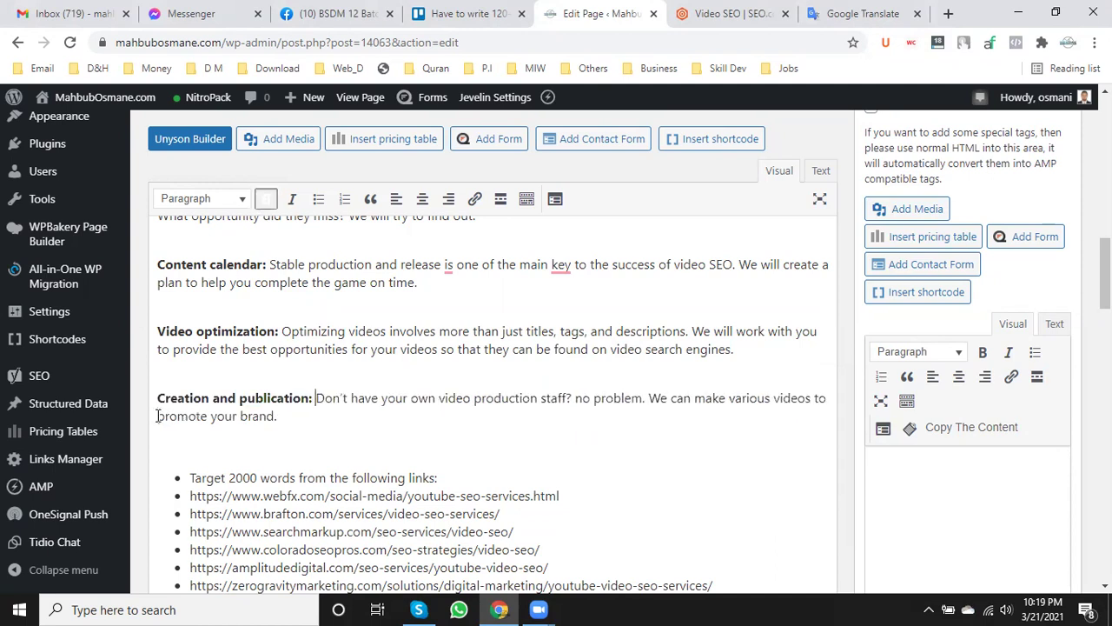
# - Copy the Creation & Publication description from the SEO.com page and paste it above the Creation and publication paragraph
pyautogui.click(754, 19)
pyautogui.scroll(-2, 499, 441)
pyautogui.scroll(1, 499, 441)
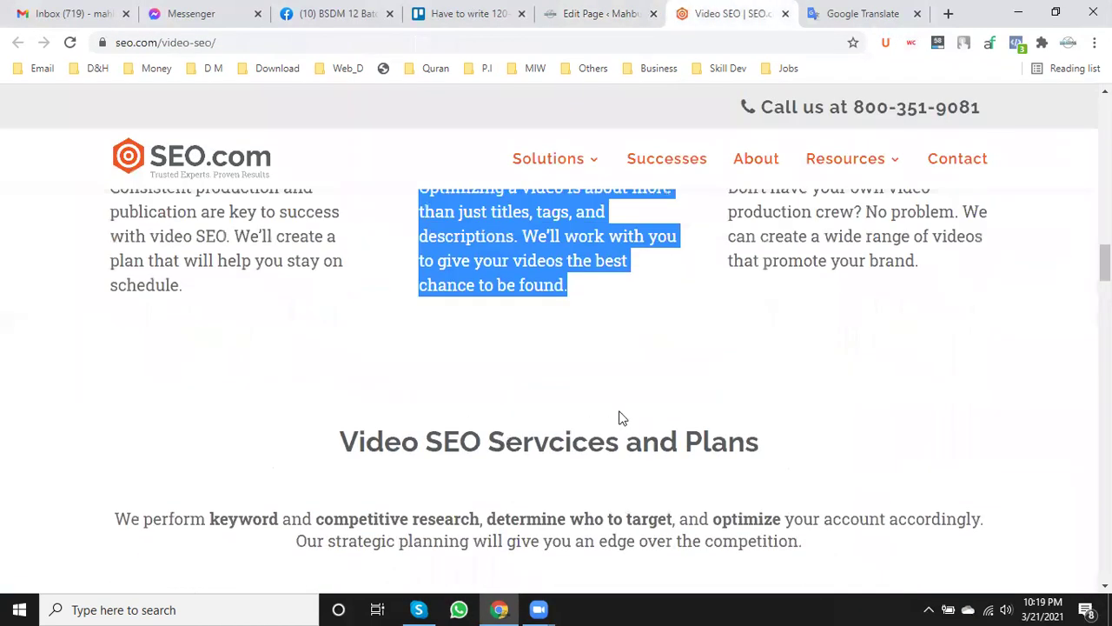
pyautogui.scroll(1, 621, 418)
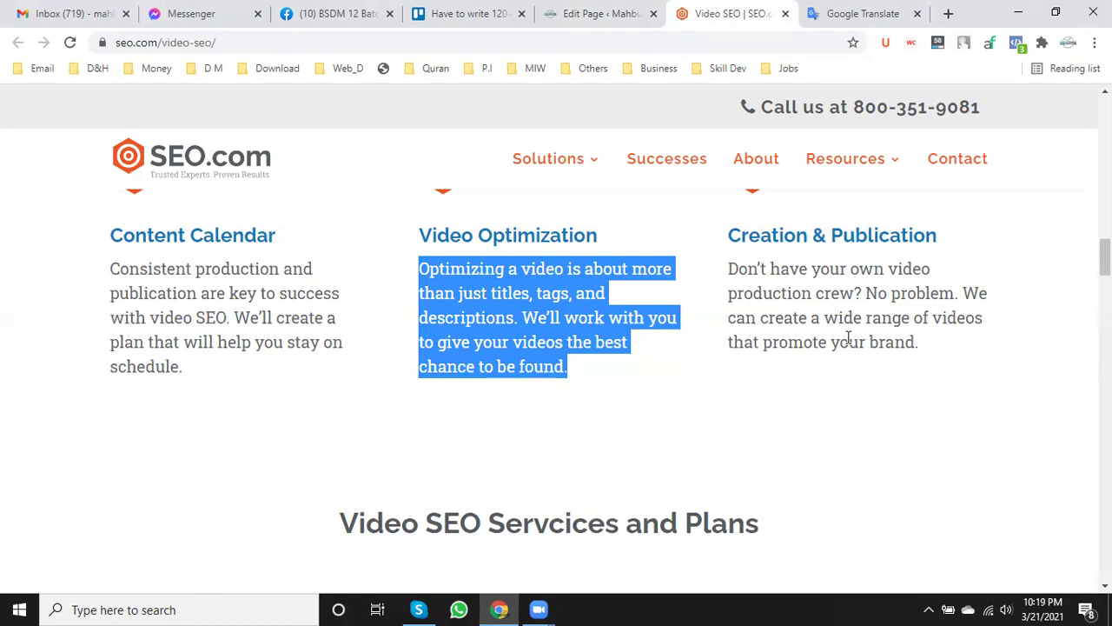
pyautogui.moveTo(919, 343); pyautogui.dragTo(732, 267)
pyautogui.rightClick(733, 267)
pyautogui.click(784, 278)
pyautogui.click(584, 11)
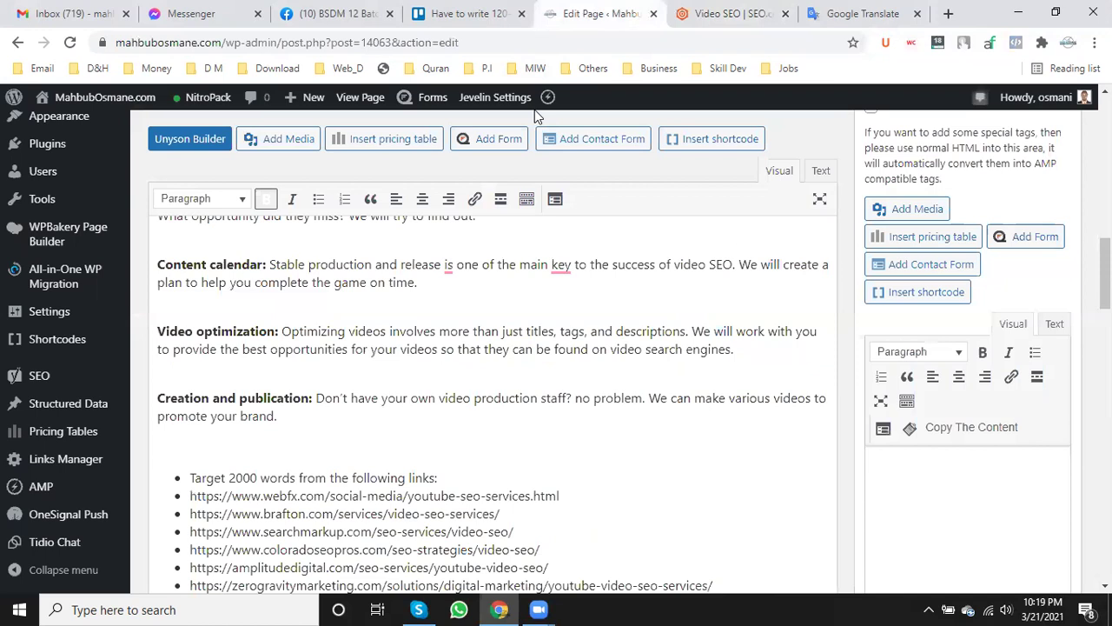
pyautogui.click(255, 370)
pyautogui.hotkey('ctrl', 'v')
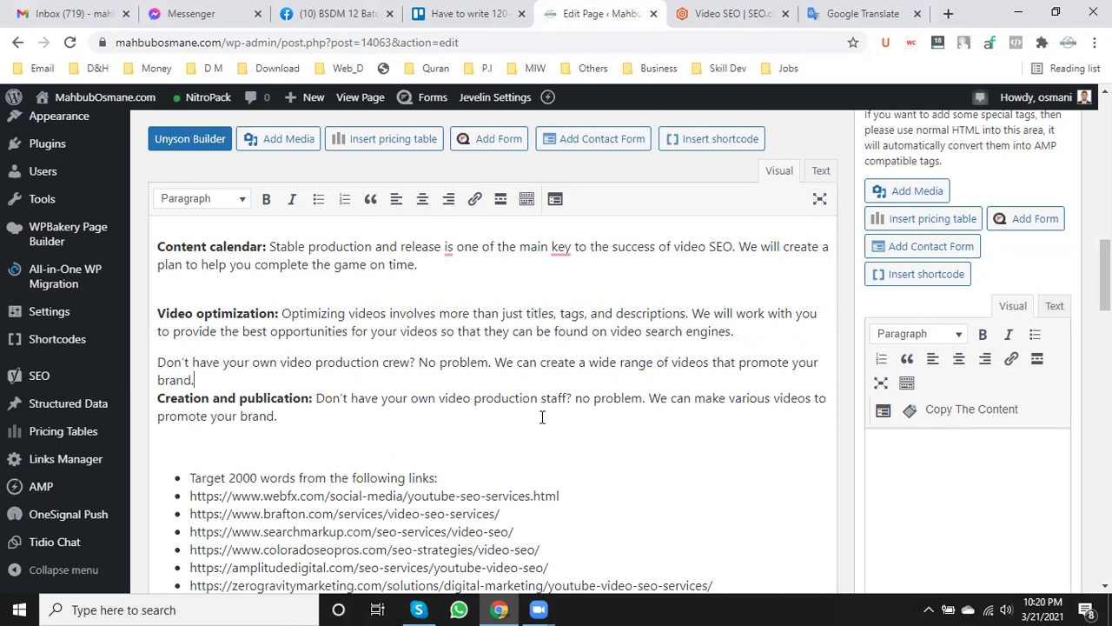
# - Compare the pasted reference description with the Creation and publication paragraph and delete the pasted text
pyautogui.moveTo(416, 362); pyautogui.dragTo(165, 362)
pyautogui.click(282, 357)
pyautogui.moveTo(415, 365); pyautogui.dragTo(390, 365)
pyautogui.moveTo(578, 362); pyautogui.dragTo(647, 362)
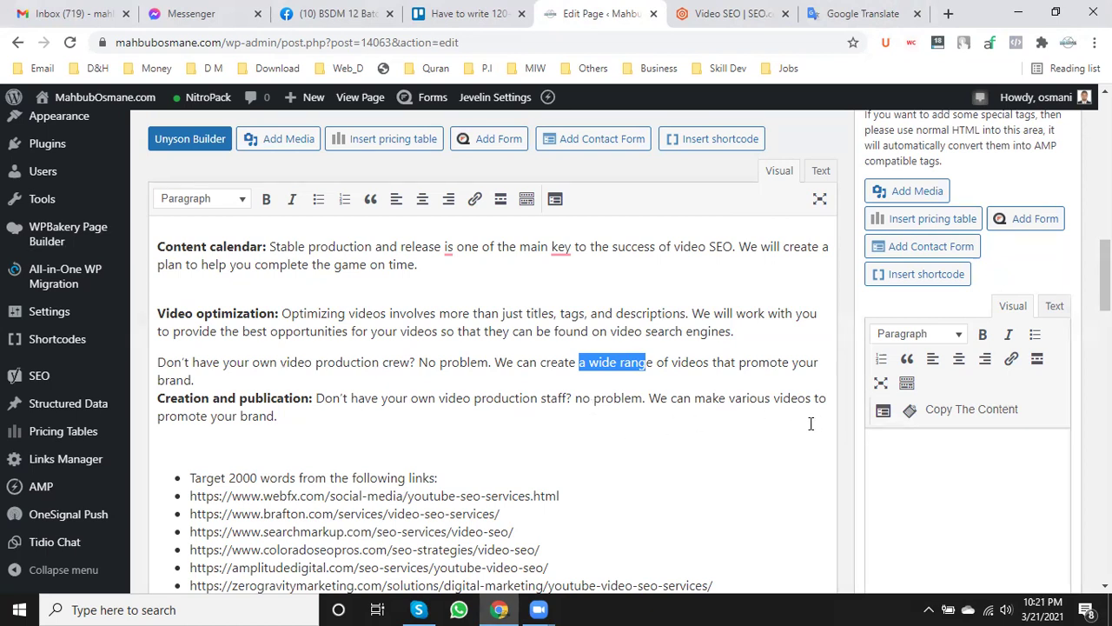
pyautogui.click(198, 382)
pyautogui.moveTo(198, 381); pyautogui.dragTo(152, 350)
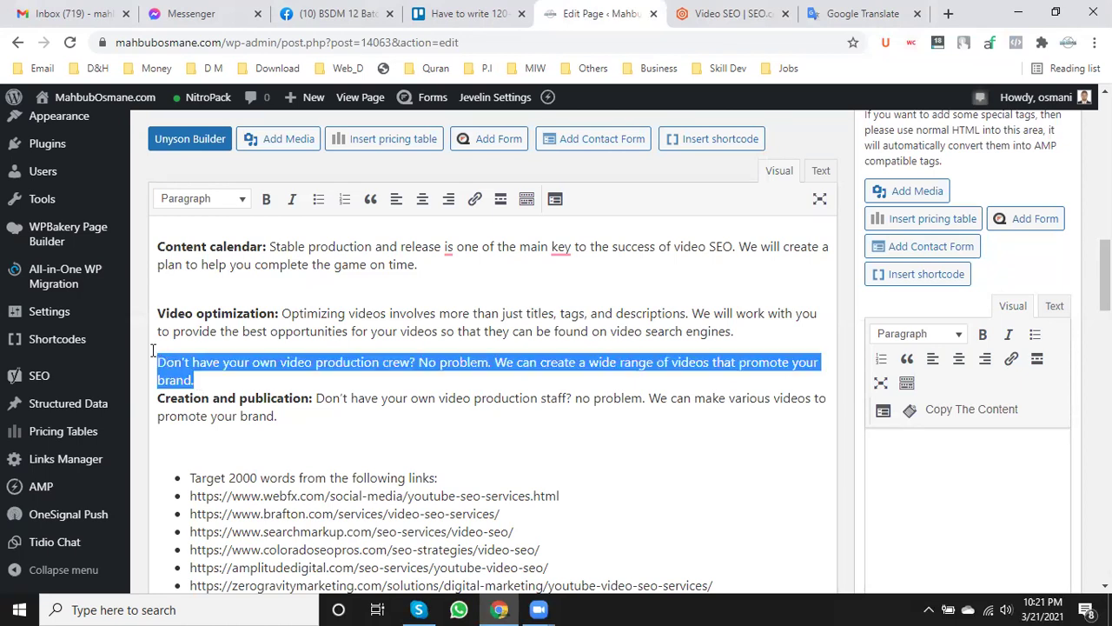
pyautogui.press('BackSpace')
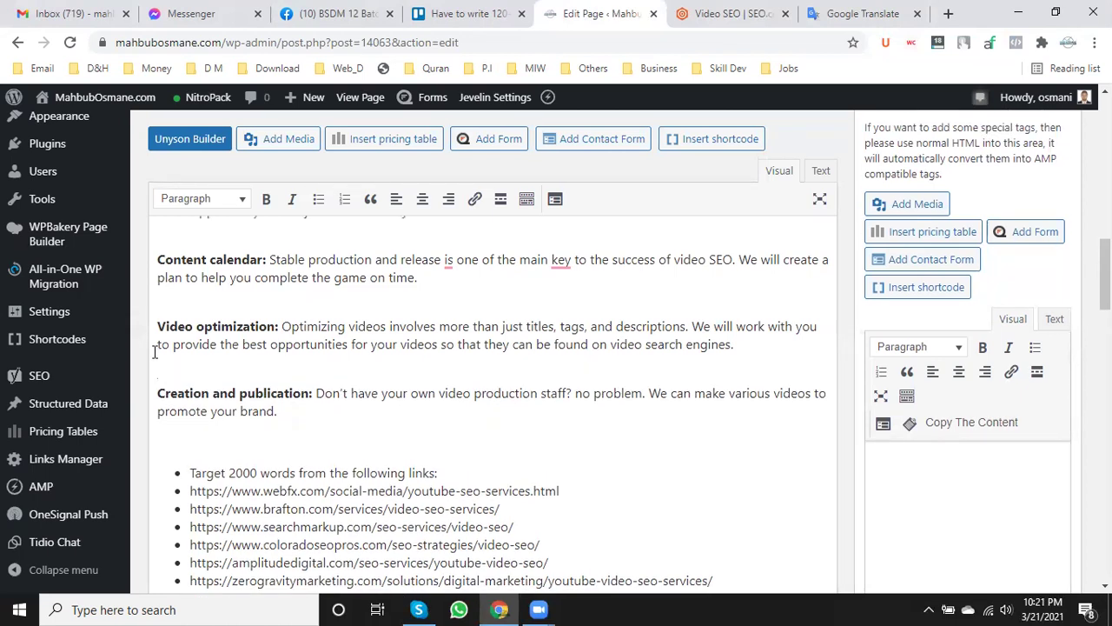
# - Review the page's content so far and examine the video SEO services and plans section on the SEO.com page
pyautogui.scroll(6, 415, 460)
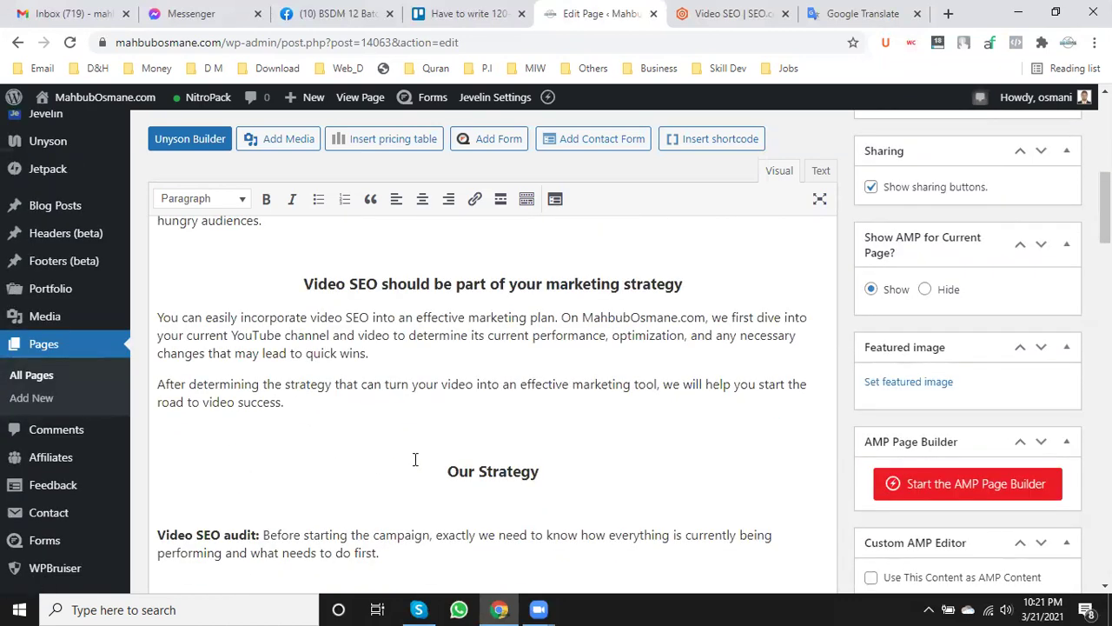
pyautogui.scroll(2, 415, 460)
pyautogui.scroll(2, 415, 459)
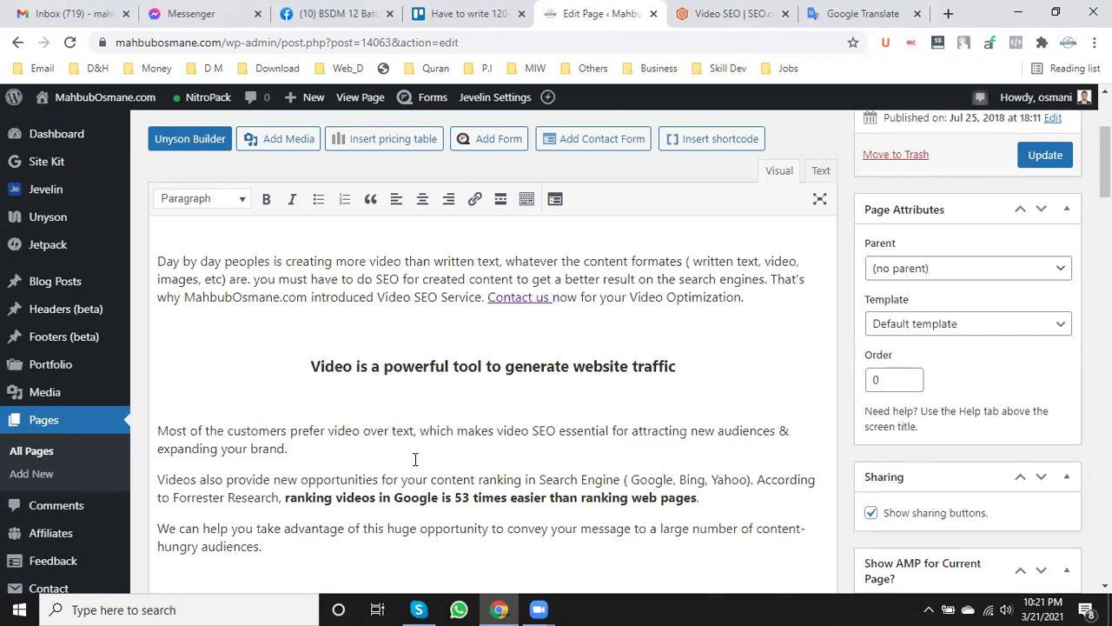
pyautogui.scroll(-5, 415, 460)
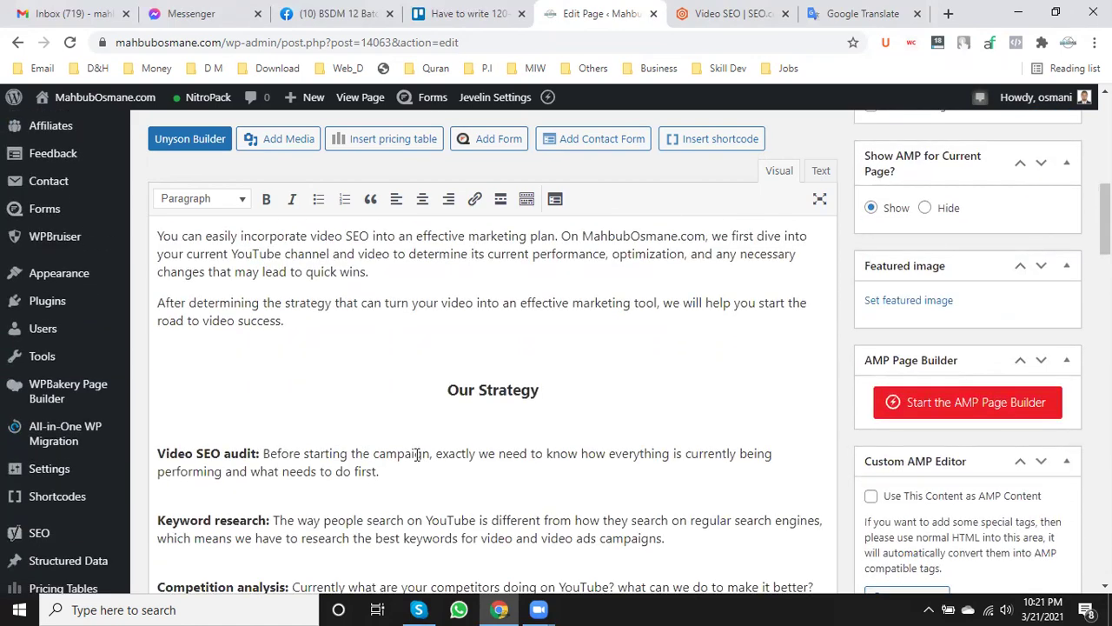
pyautogui.scroll(-8, 416, 455)
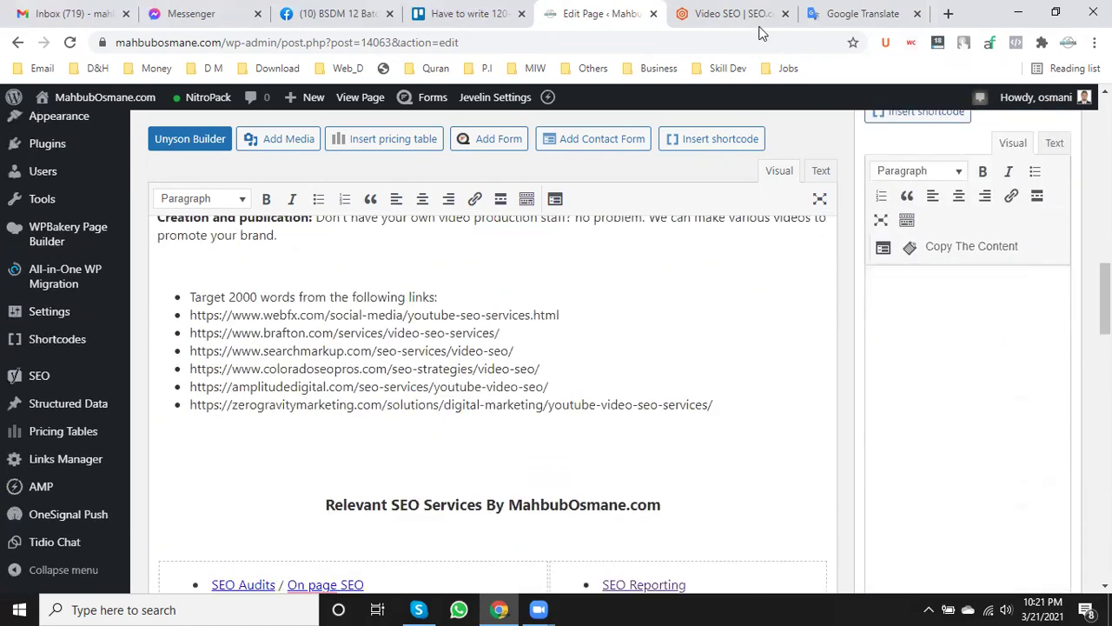
pyautogui.click(734, 12)
pyautogui.scroll(1, 405, 432)
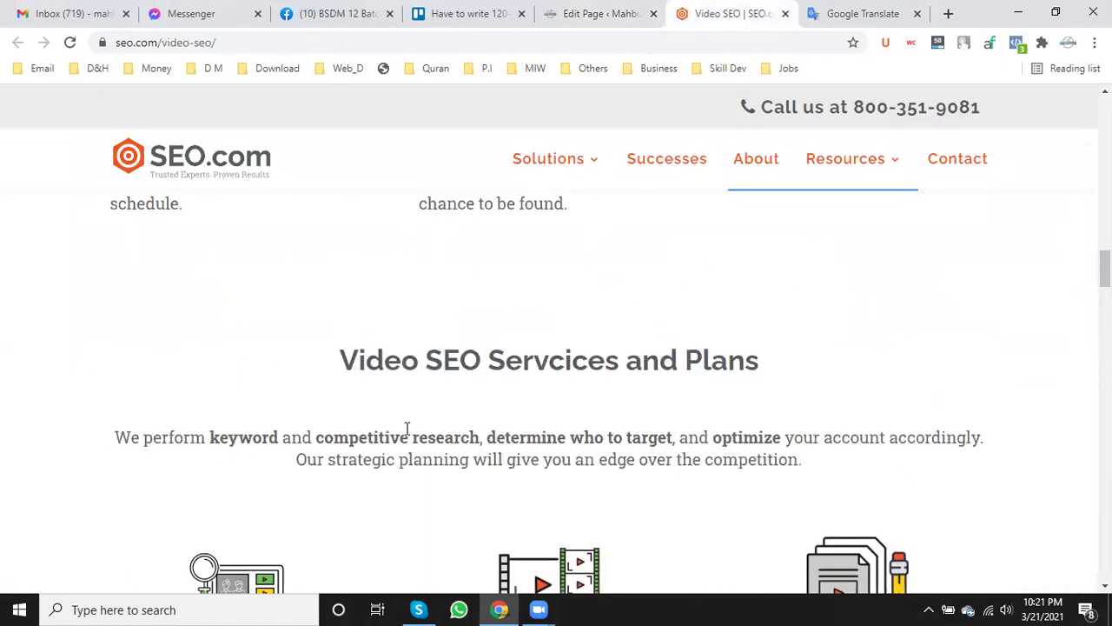
pyautogui.scroll(-3, 407, 427)
pyautogui.scroll(-3, 406, 430)
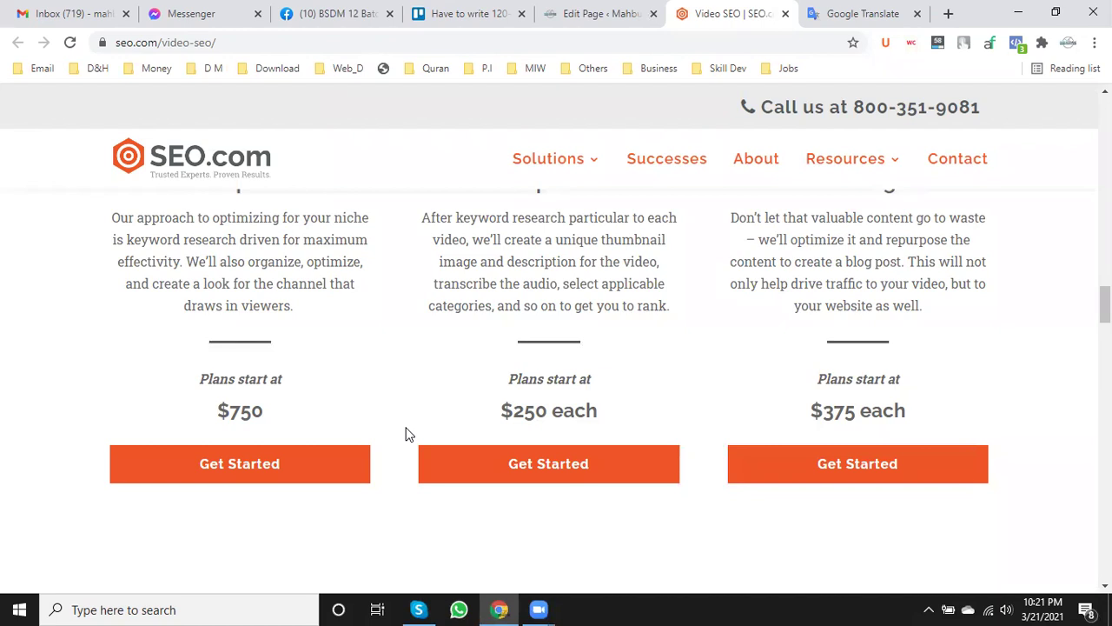
pyautogui.scroll(2, 405, 431)
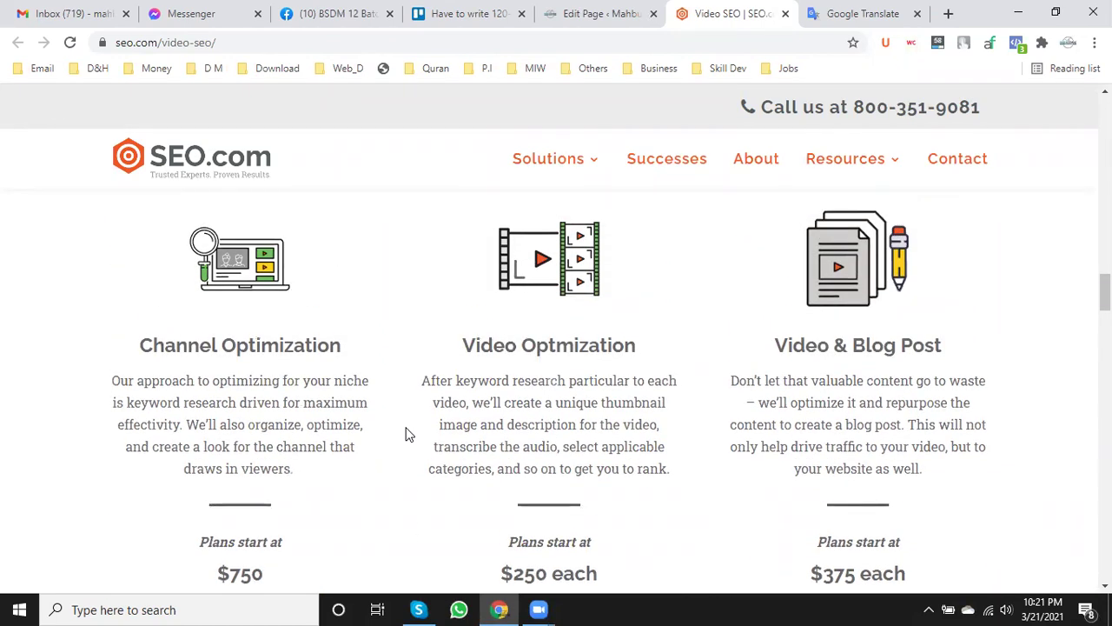
pyautogui.scroll(-1, 405, 432)
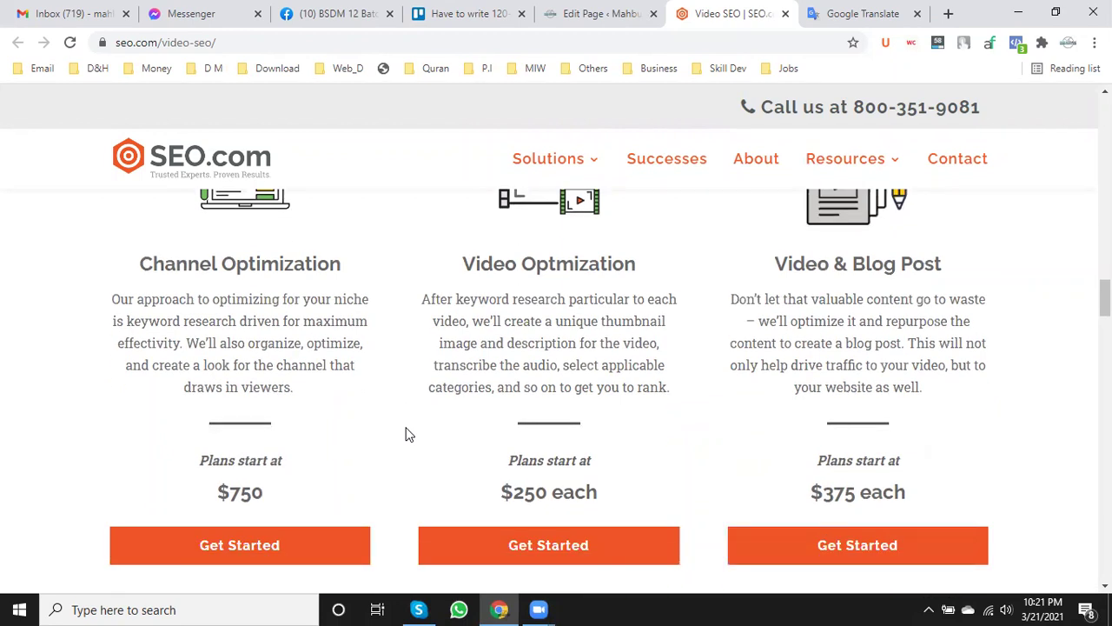
pyautogui.scroll(4, 405, 432)
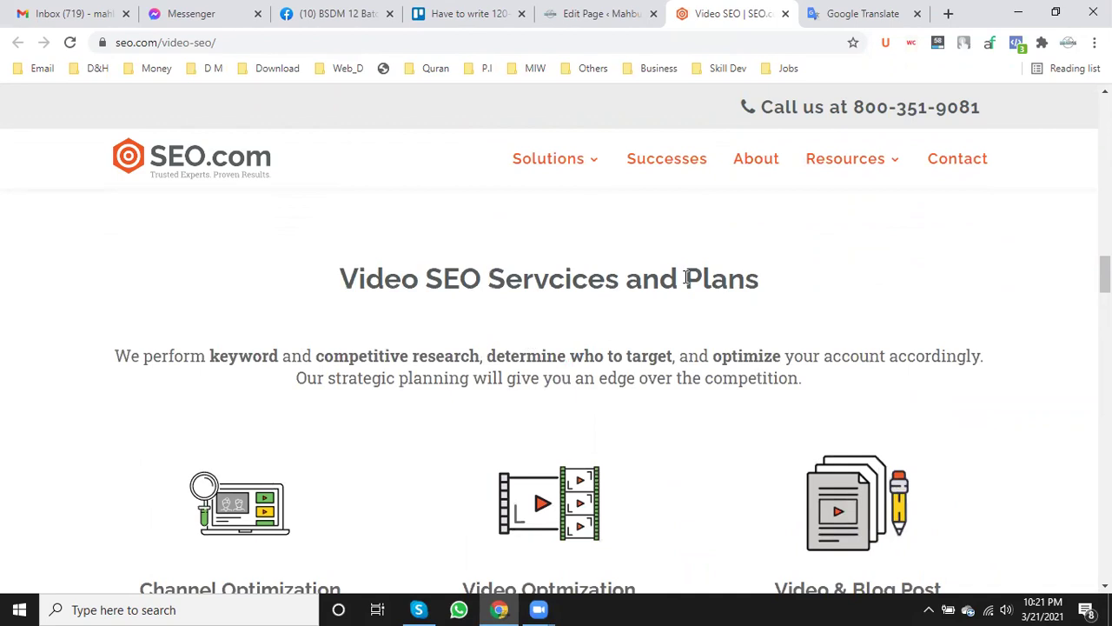
# - Copy the heading "Video SEO Servcices and Plans" from the SEO.com page and paste it below the Creation and publication paragraph
pyautogui.moveTo(762, 278); pyautogui.dragTo(345, 280)
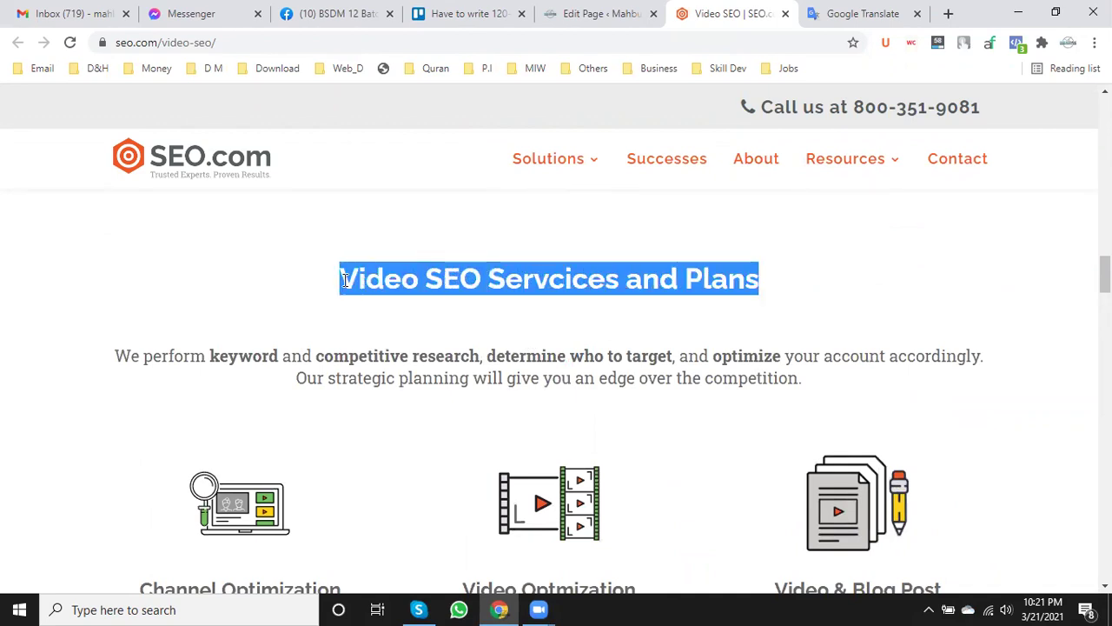
pyautogui.rightClick(450, 283)
pyautogui.click(474, 291)
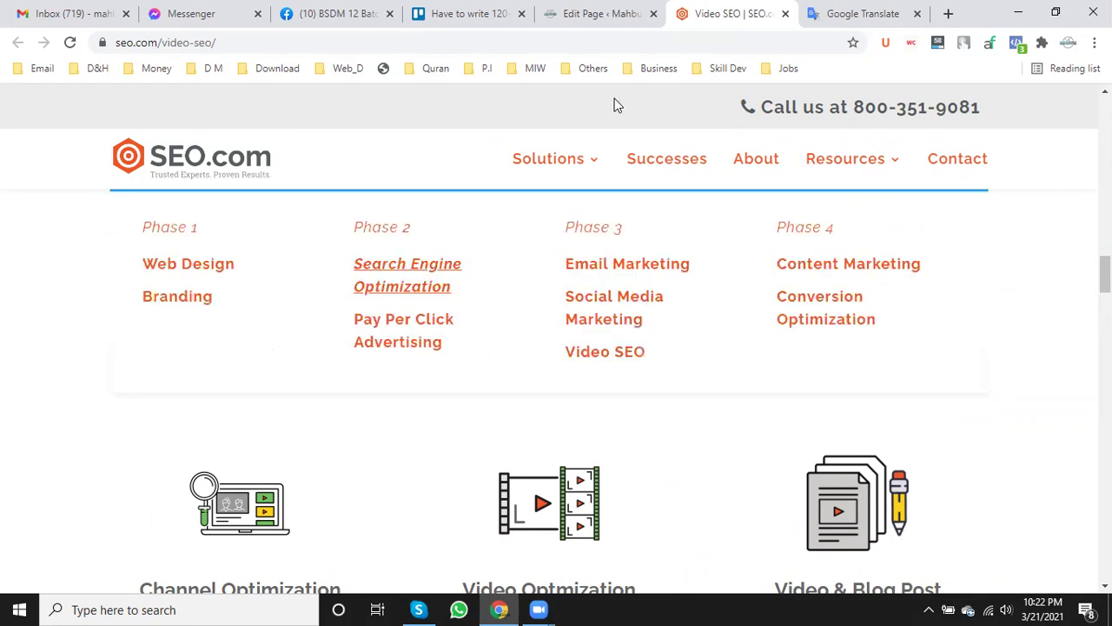
pyautogui.click(590, 13)
pyautogui.scroll(1, 386, 417)
pyautogui.scroll(-2, 385, 426)
pyautogui.scroll(2, 386, 426)
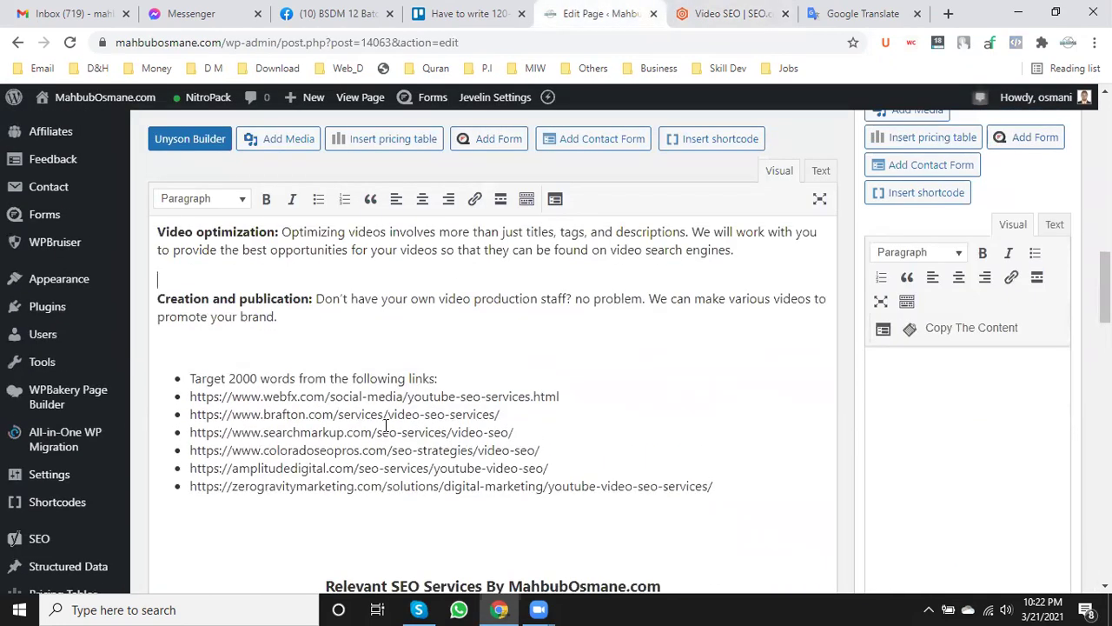
pyautogui.click(258, 342)
pyautogui.press('Return')
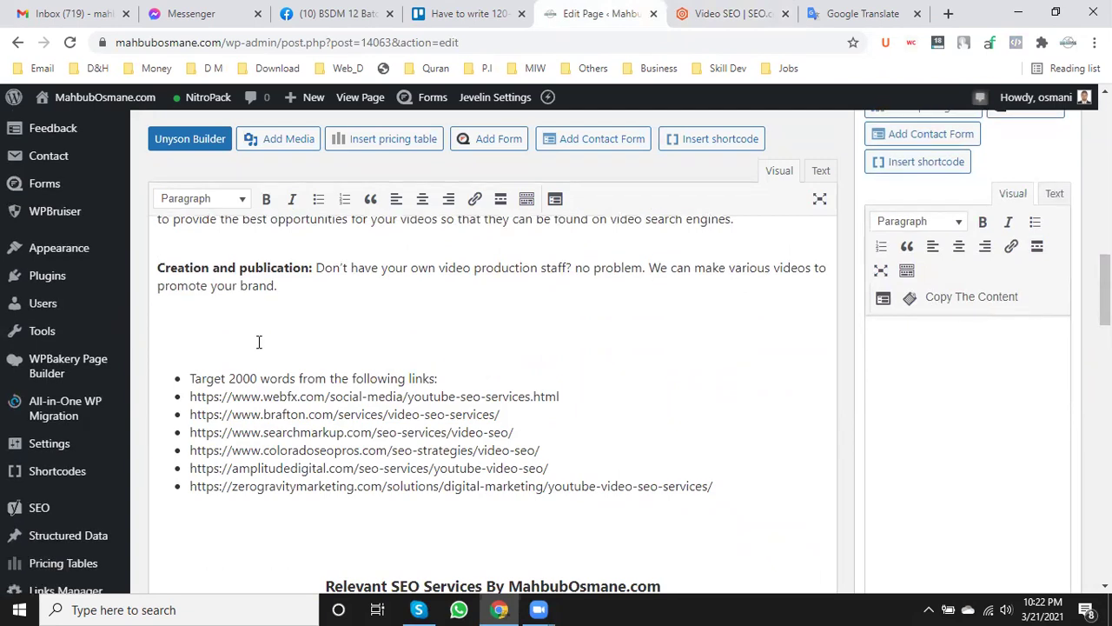
pyautogui.hotkey('ctrl', 'v')
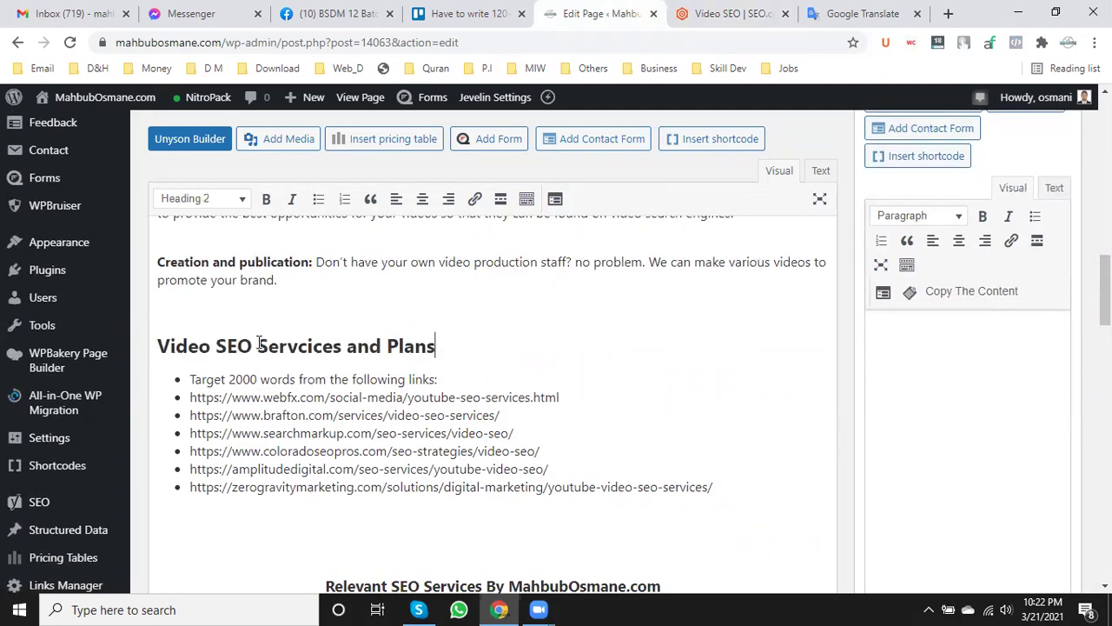
# - Format the pasted "Video SEO Servcices and Plans" line as Heading 3 and center it
pyautogui.click(199, 200)
pyautogui.click(213, 317)
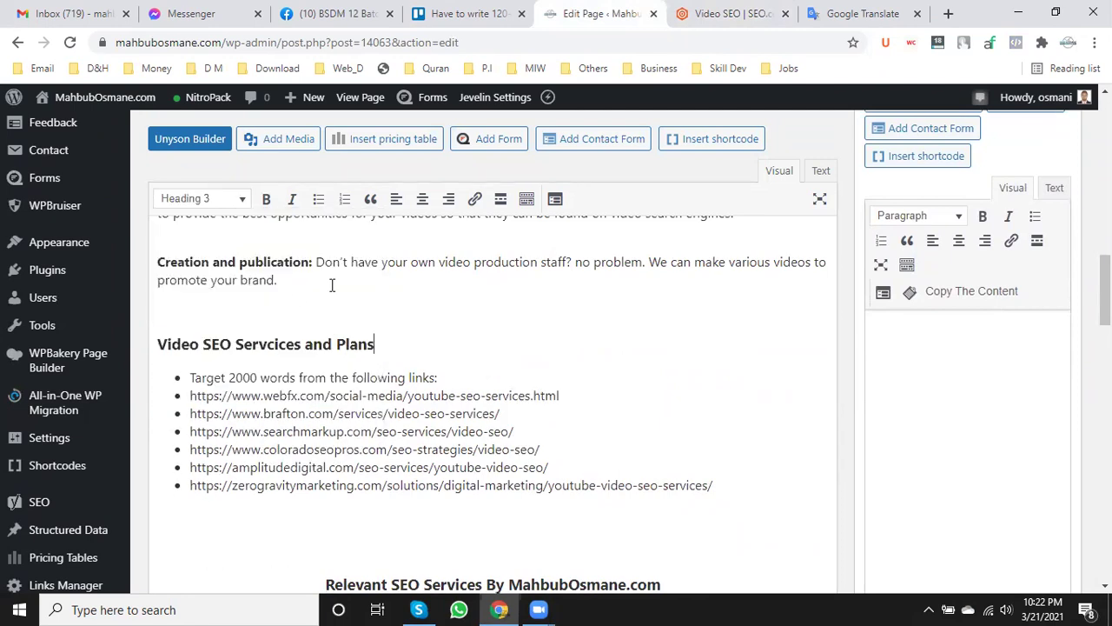
pyautogui.click(423, 199)
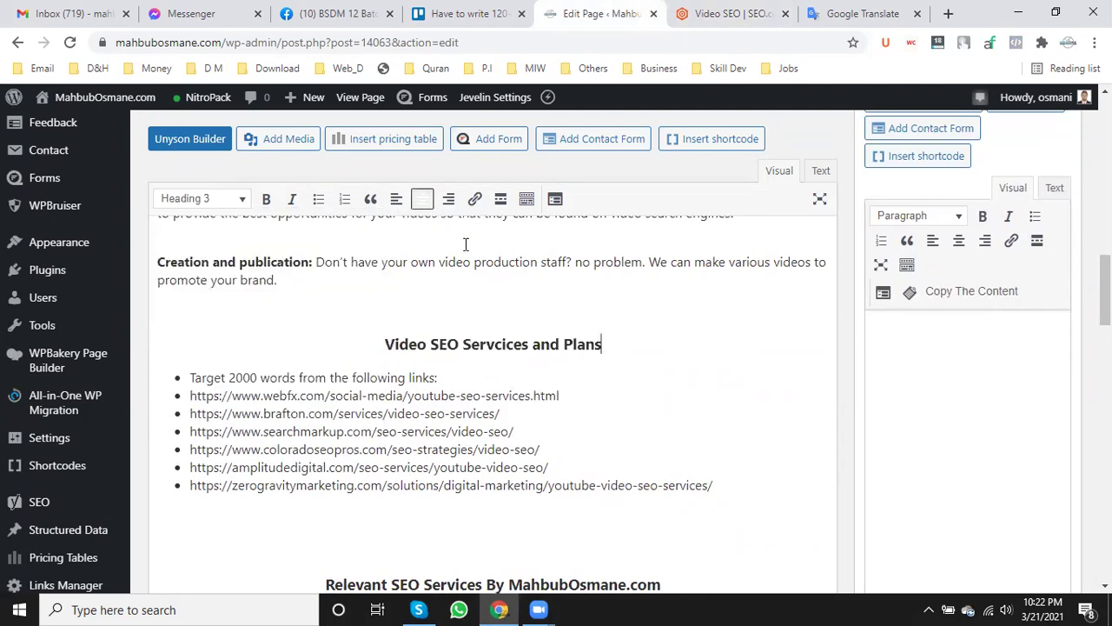
# - Correct "Servcices" to "Service" in the centered video SEO plans heading
pyautogui.click(528, 345)
pyautogui.press('BackSpace')
pyautogui.press('BackSpace')
pyautogui.write('P')
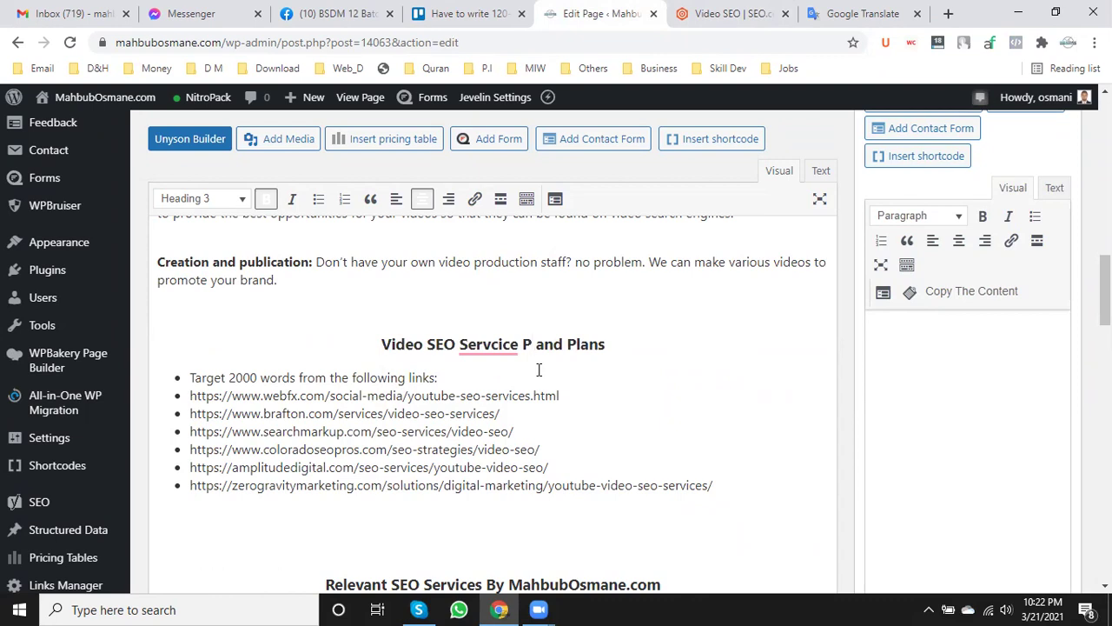
pyautogui.press('BackSpace')
pyautogui.press('BackSpace')
pyautogui.press('BackSpace')
pyautogui.press('BackSpace')
pyautogui.press('BackSpace')
pyautogui.press('BackSpace')
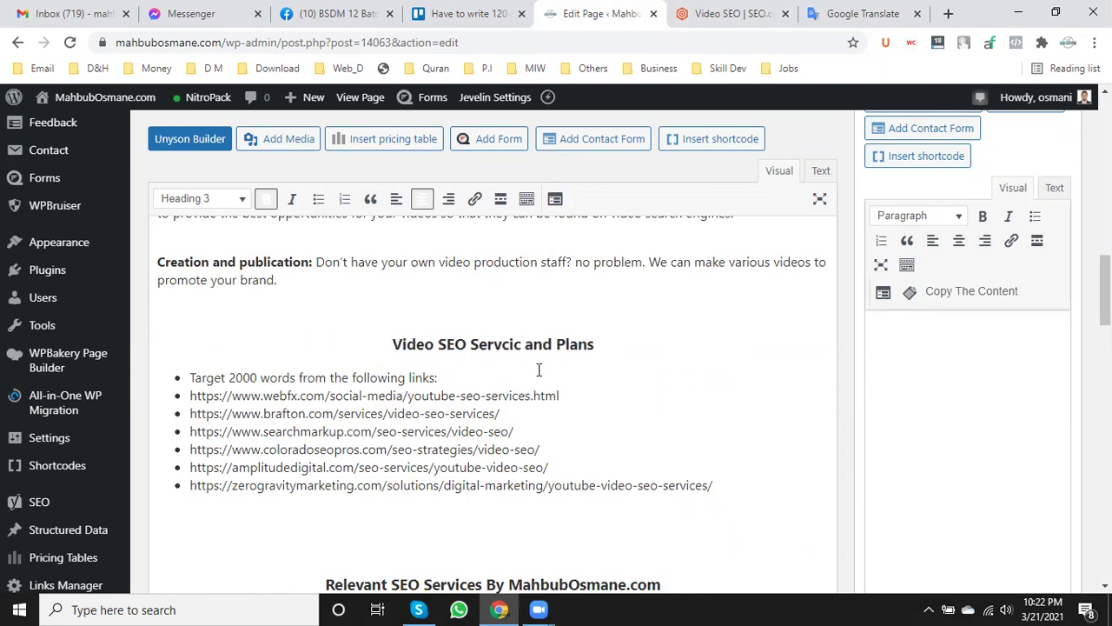
pyautogui.write('ice')
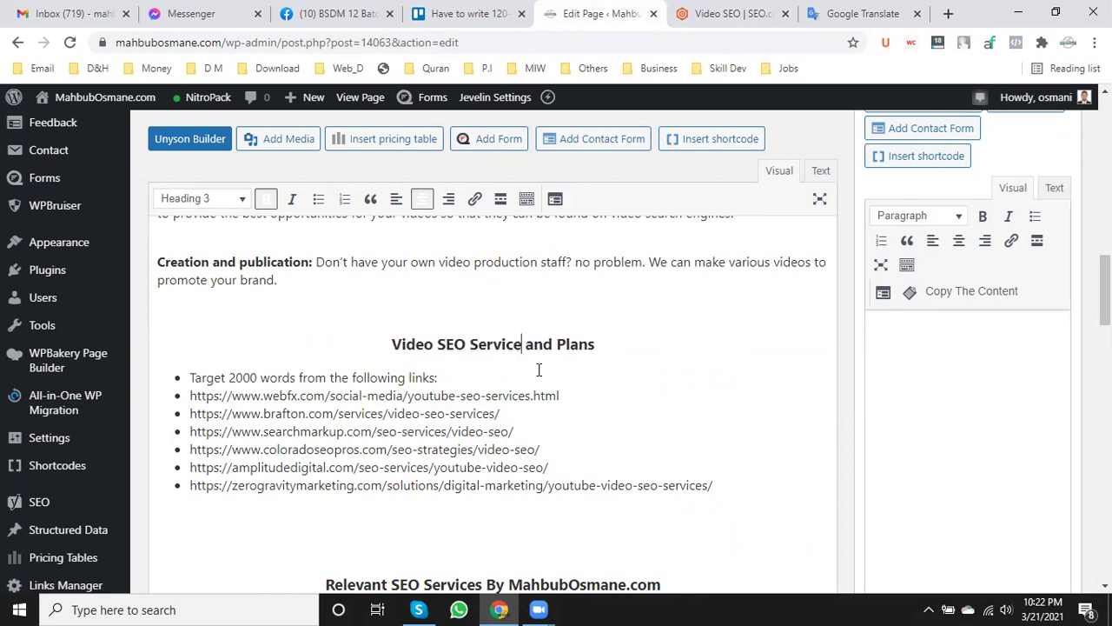
# - Add "Packages" after "Service" and replace "and" with "&" so the heading reads "Video SEO Service Packages & Plans"
pyautogui.write(' Packeges')
pyautogui.press('Right')
pyautogui.press('Right')
pyautogui.press('Right')
pyautogui.press('Right')
pyautogui.press('BackSpace')
pyautogui.press('BackSpace')
pyautogui.press('BackSpace')
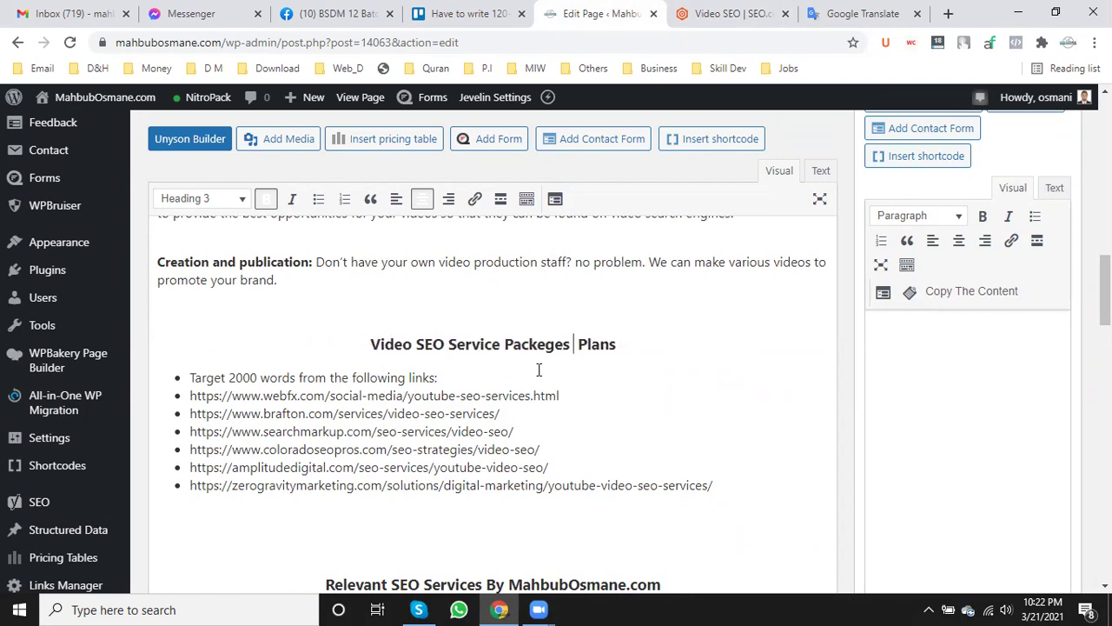
pyautogui.write('&')
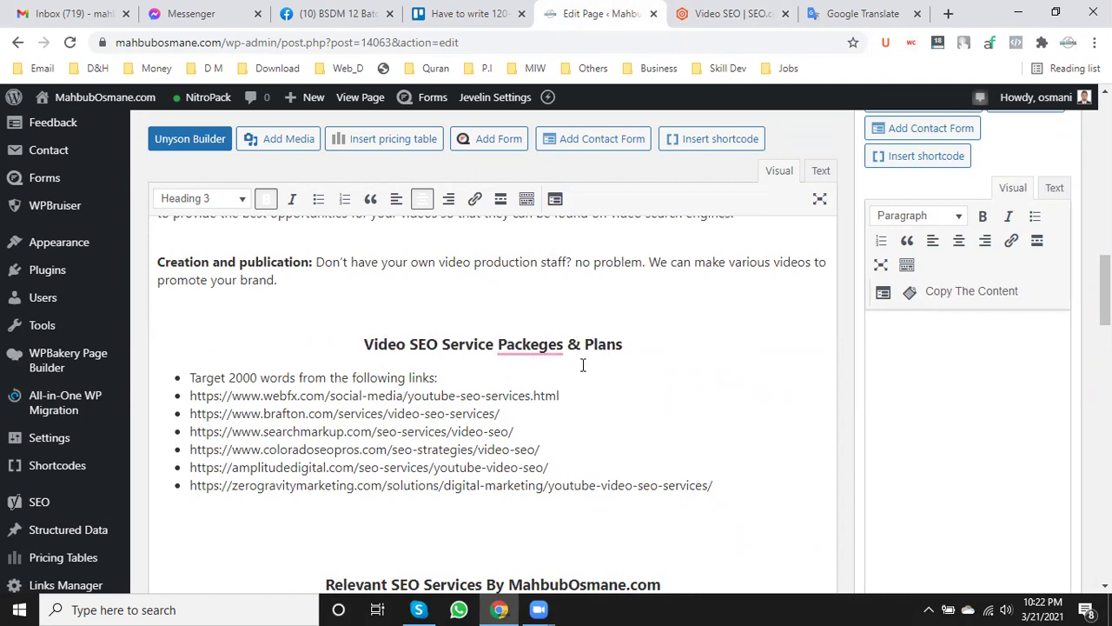
pyautogui.moveTo(532, 358)
pyautogui.click(535, 382)
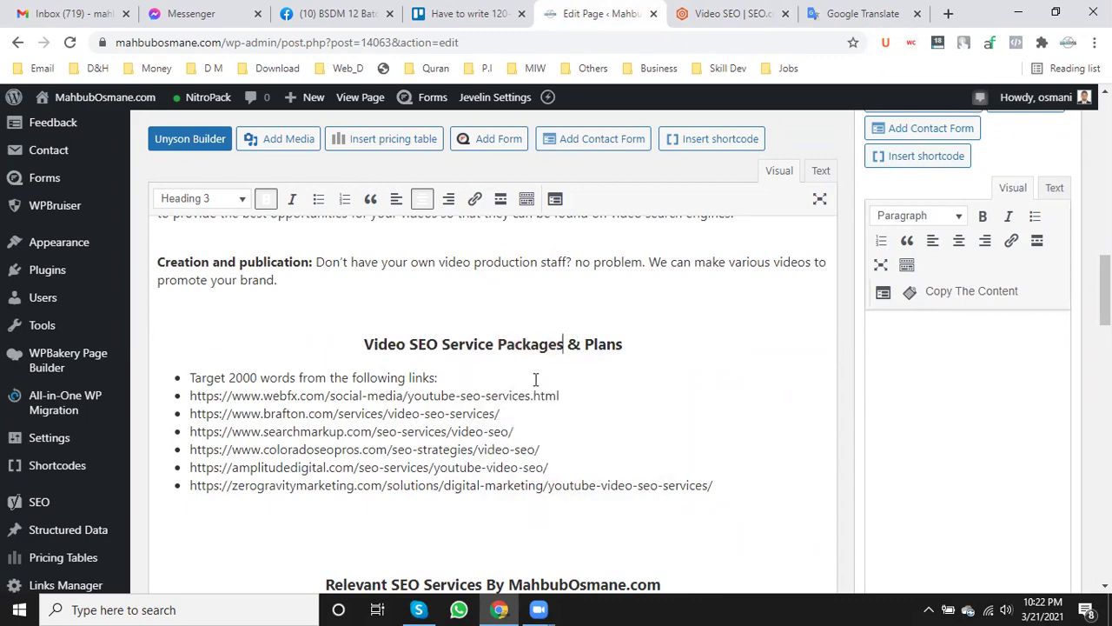
# - Review the page from its title down to the packages and plans heading, comparing the wording of the headings
pyautogui.scroll(10, 535, 379)
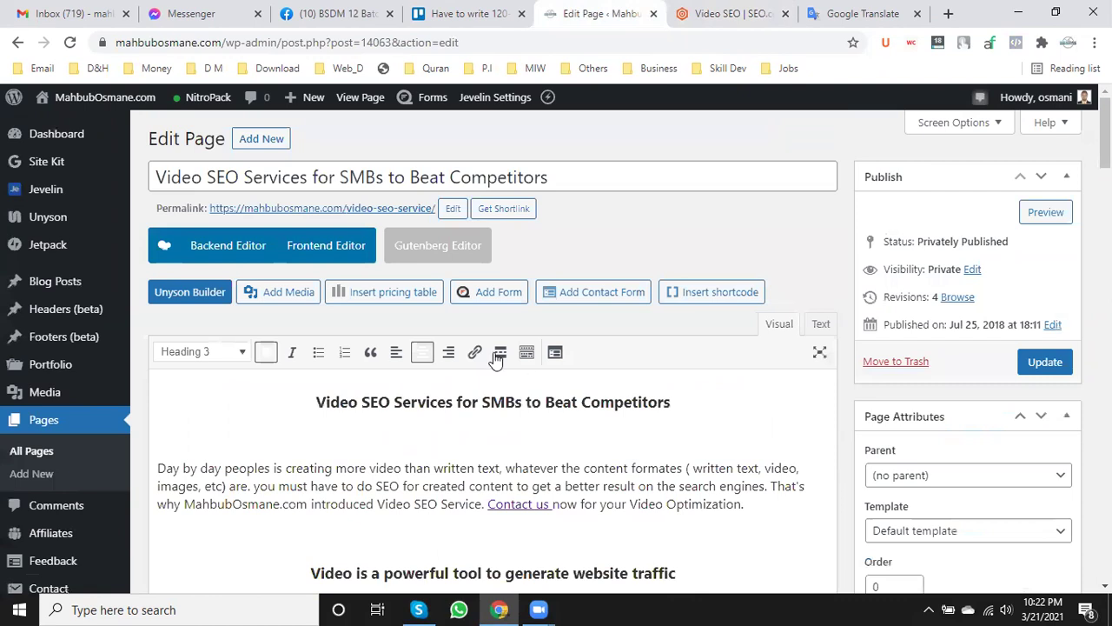
pyautogui.moveTo(308, 175); pyautogui.dragTo(156, 179)
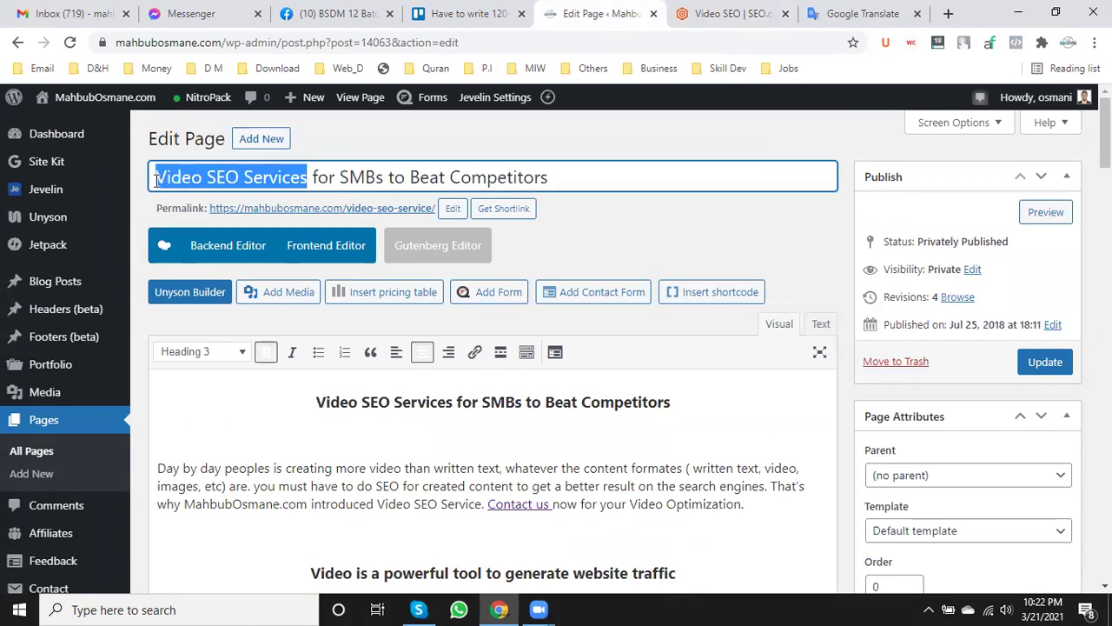
pyautogui.scroll(-1, 345, 473)
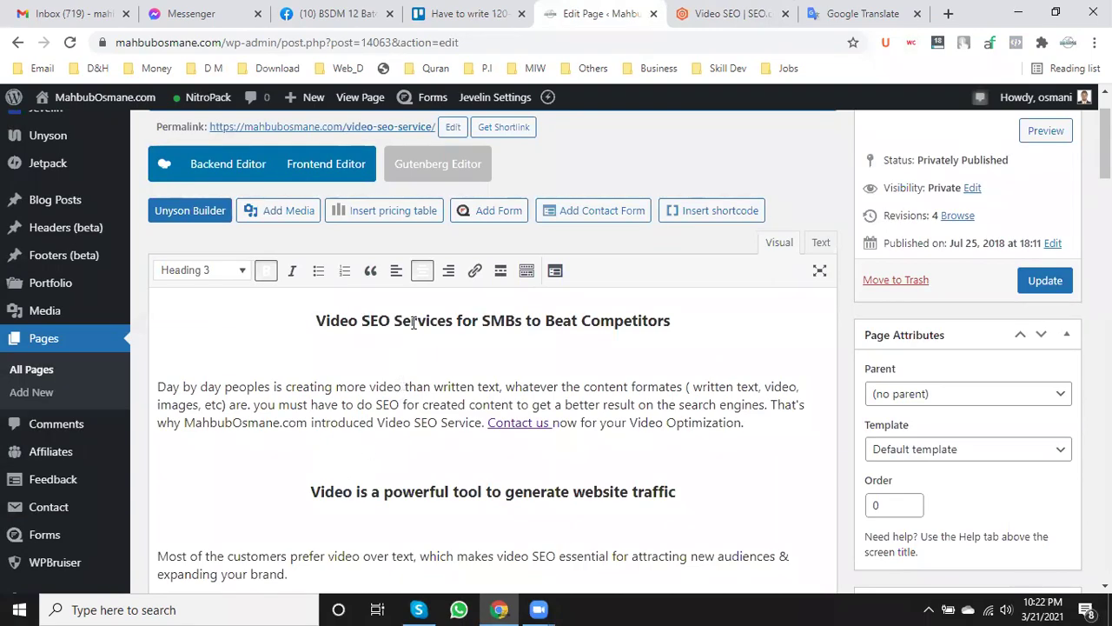
pyautogui.scroll(-4, 410, 325)
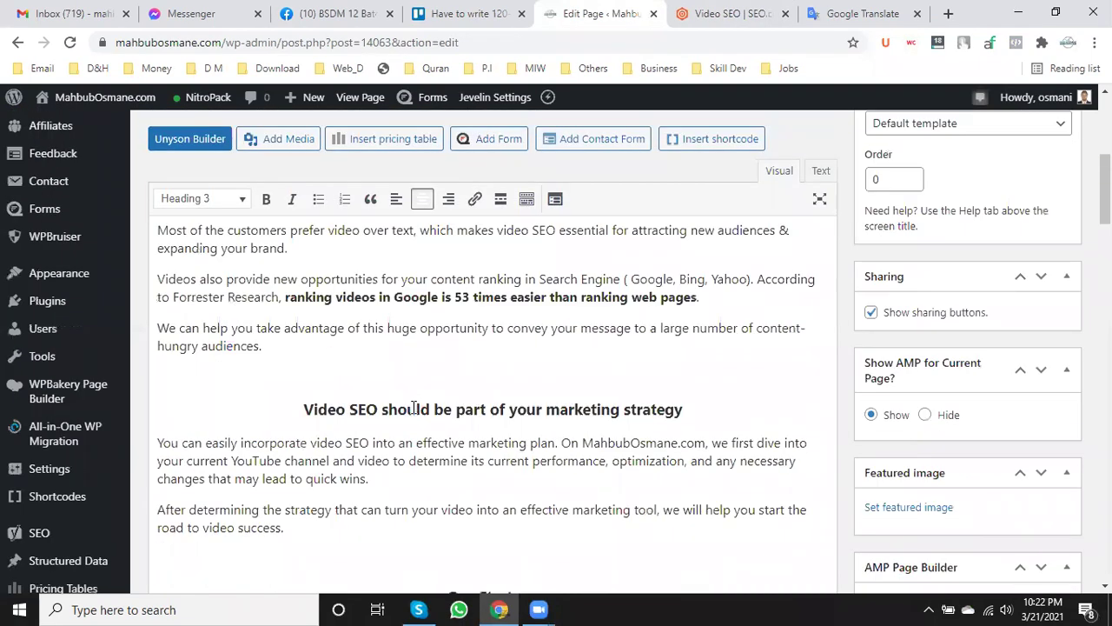
pyautogui.scroll(-8, 414, 405)
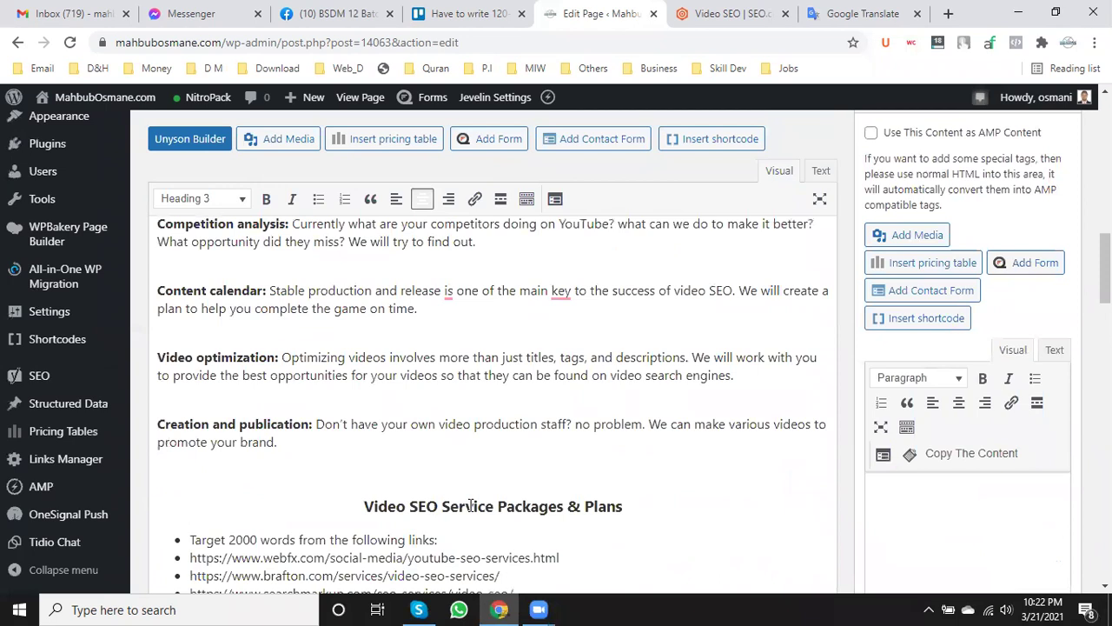
pyautogui.click(496, 512)
pyautogui.scroll(-3, 493, 519)
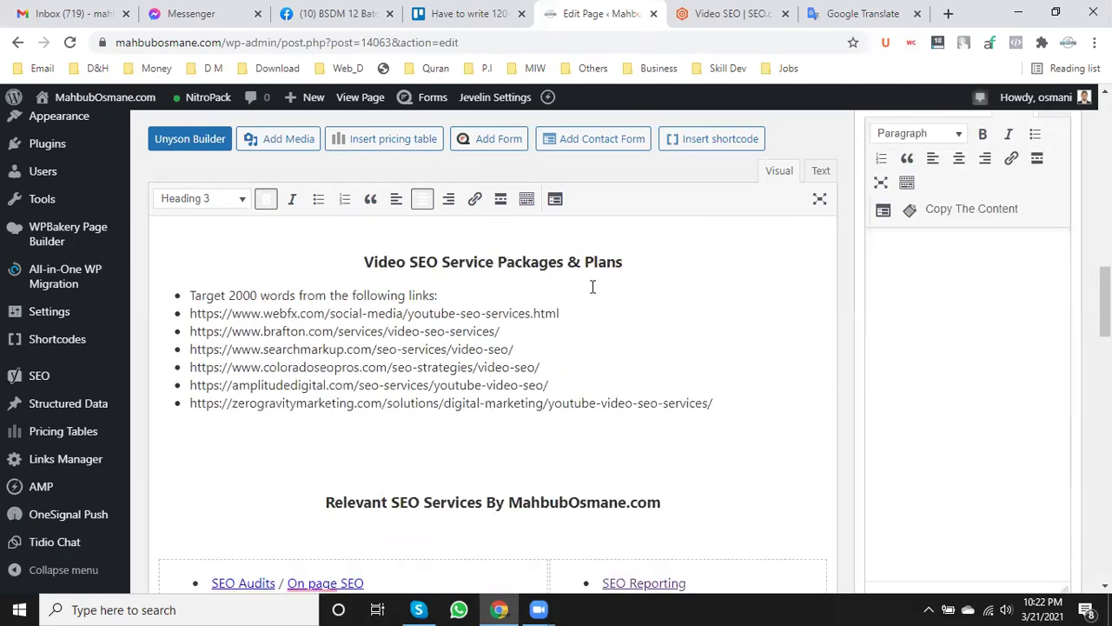
pyautogui.click(633, 262)
# - Open the site's Pricing Tables list in a new tab and start a new pricing table in another tab
pyautogui.rightClick(73, 431)
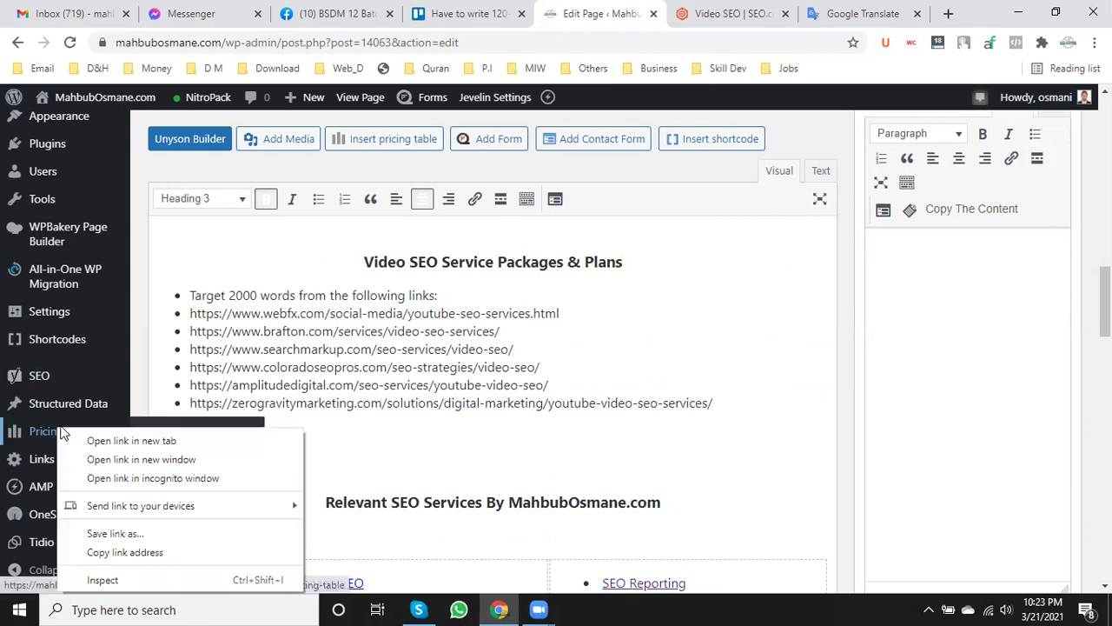
pyautogui.click(117, 437)
pyautogui.click(636, 10)
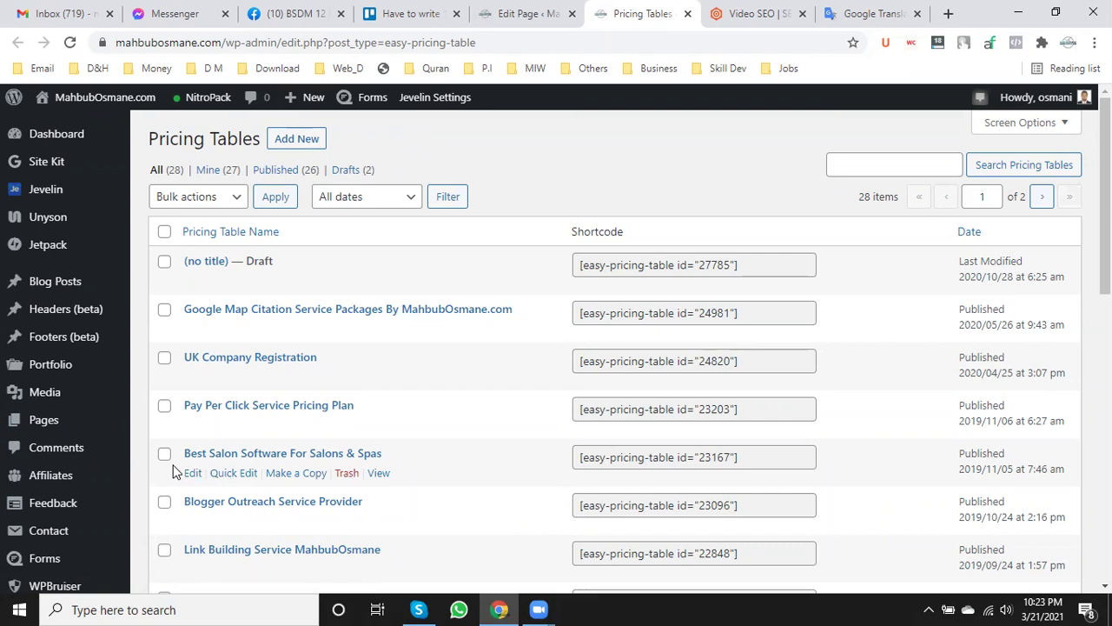
pyautogui.rightClick(285, 143)
pyautogui.click(317, 151)
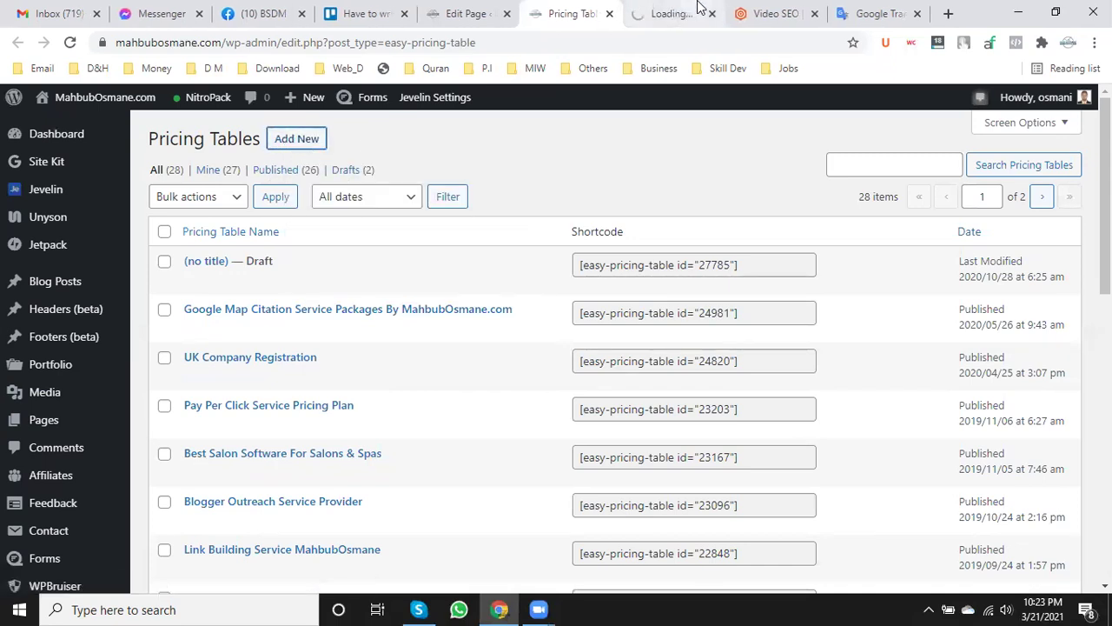
pyautogui.click(698, 8)
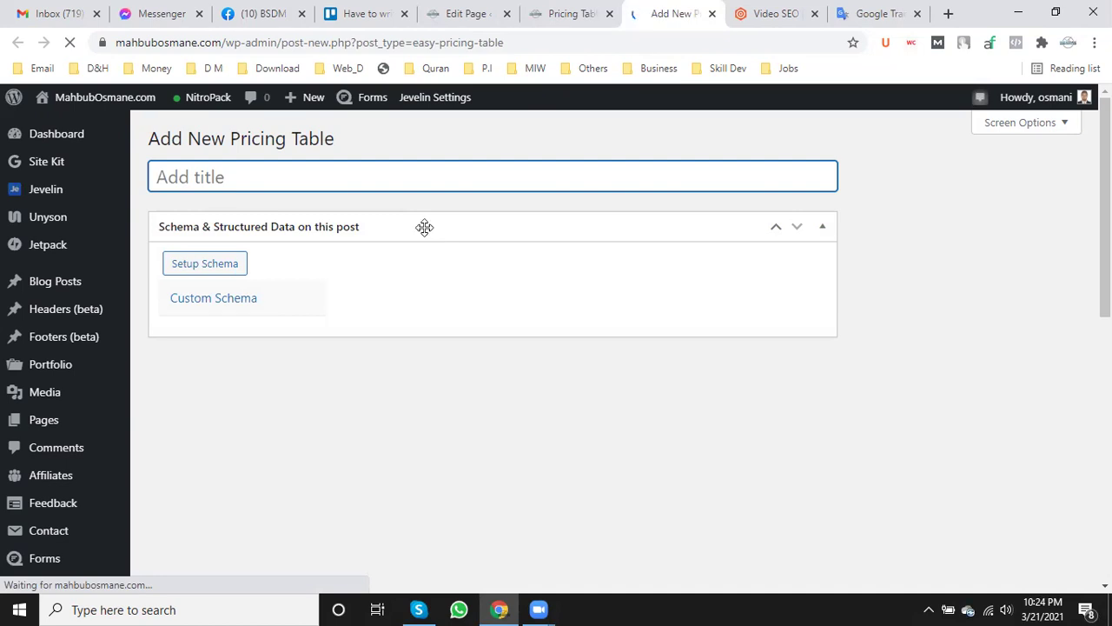
# - Check the new pricing table page for its column settings and open the Installed Plugins list in a new tab
pyautogui.scroll(-4, 409, 278)
pyautogui.scroll(3, 398, 326)
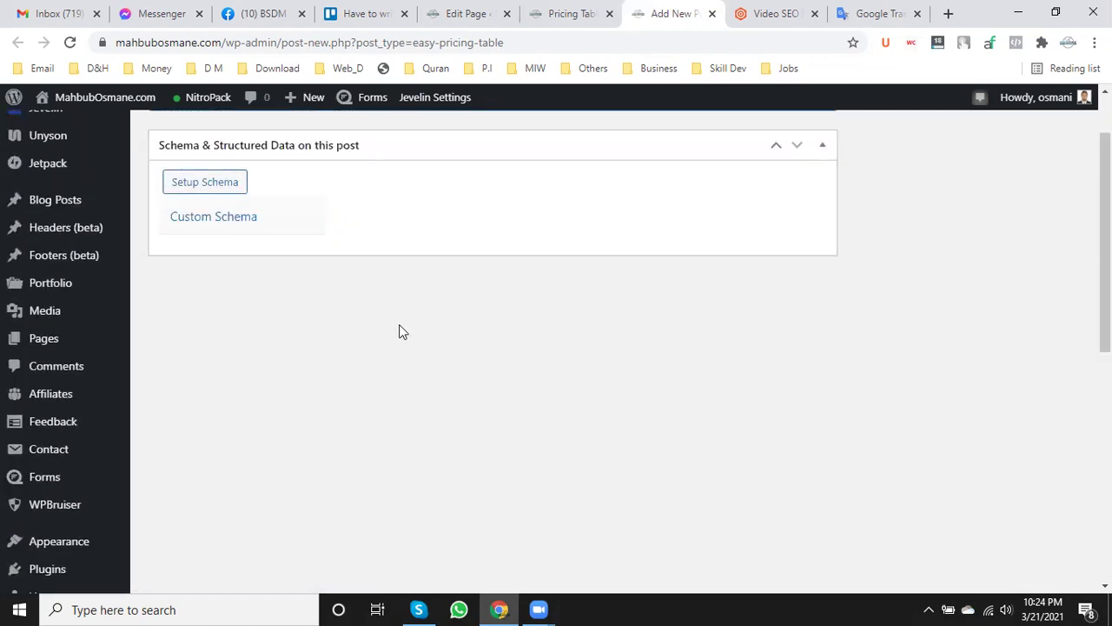
pyautogui.scroll(-6, 396, 335)
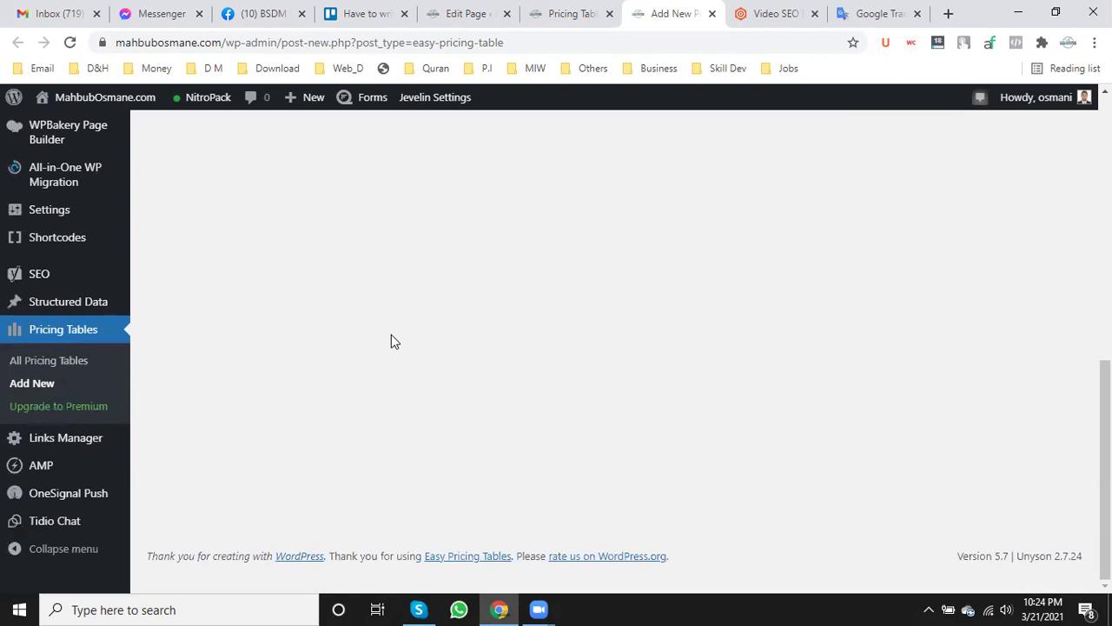
pyautogui.scroll(3, 391, 341)
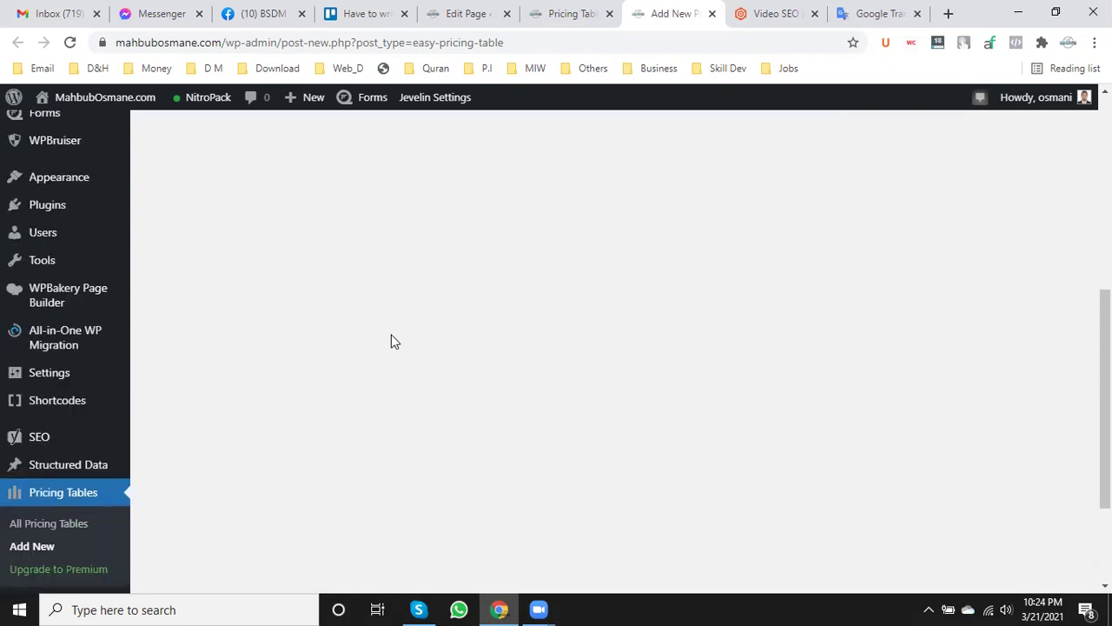
pyautogui.moveTo(55, 298)
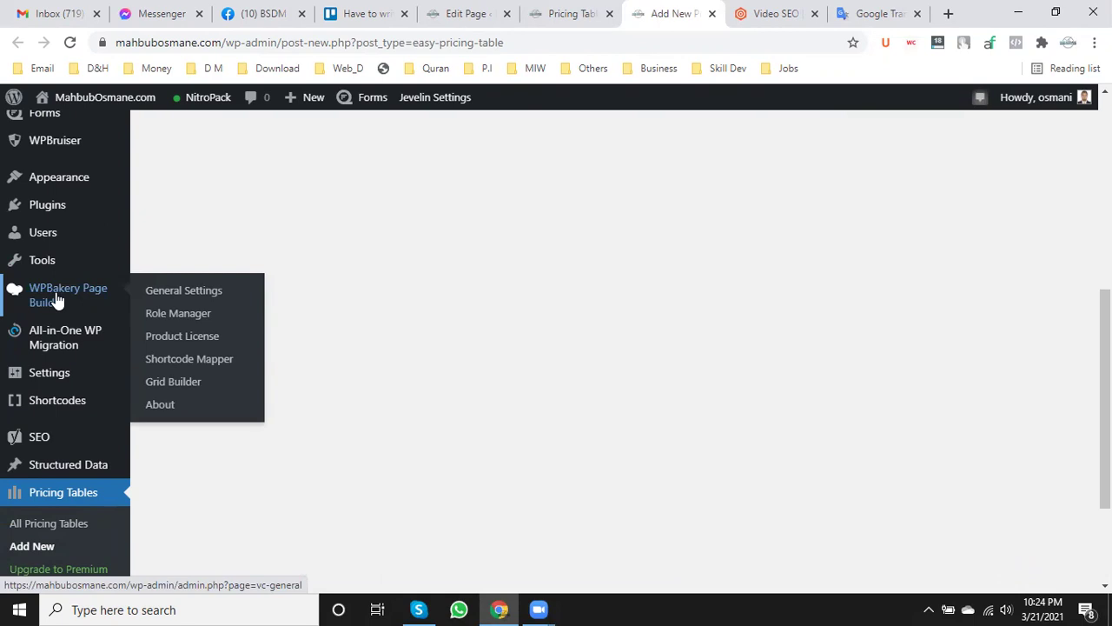
pyautogui.moveTo(69, 180)
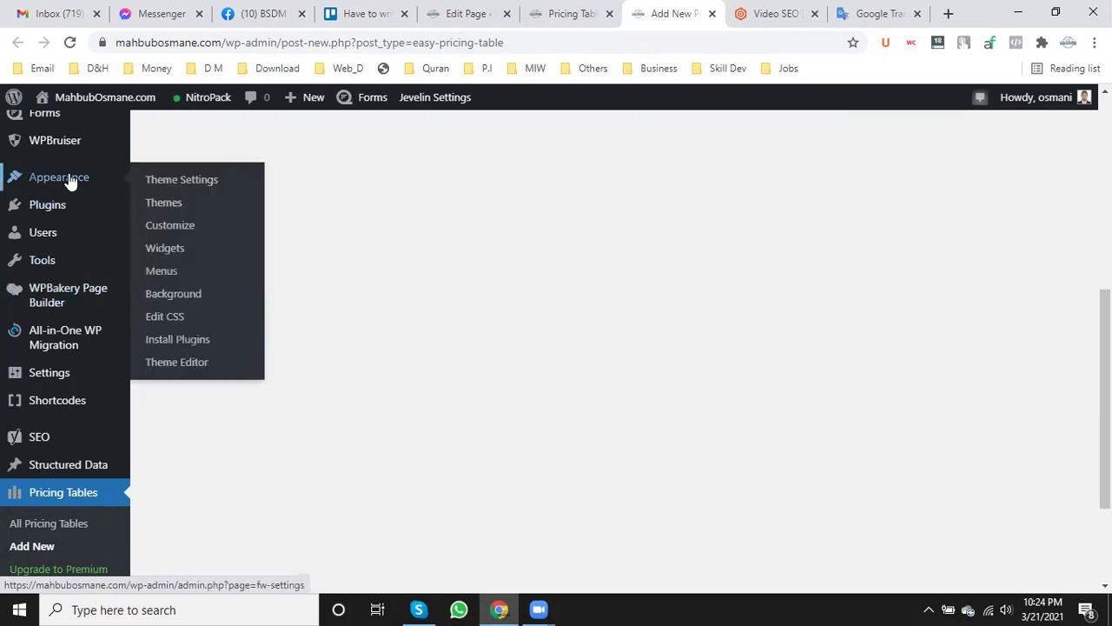
pyautogui.moveTo(54, 211)
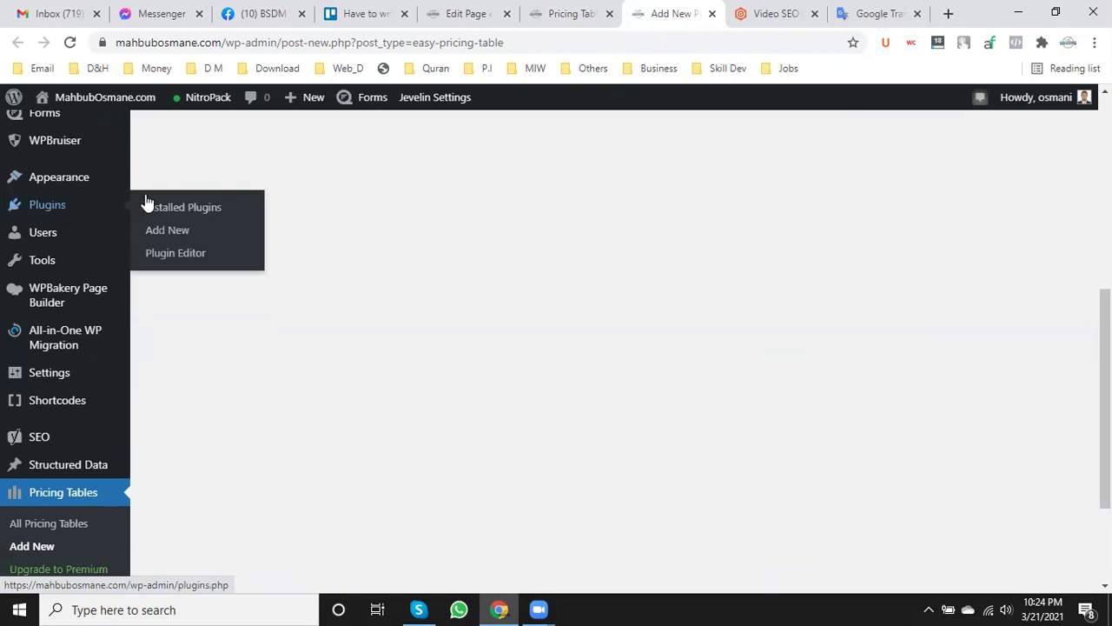
pyautogui.rightClick(191, 211)
pyautogui.click(218, 219)
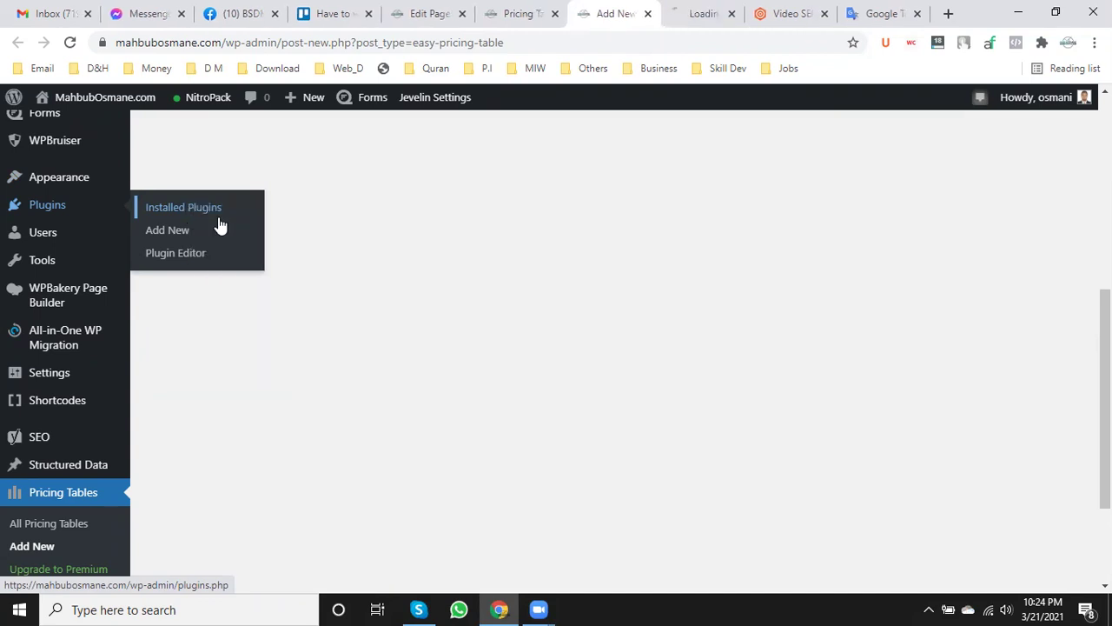
pyautogui.click(689, 9)
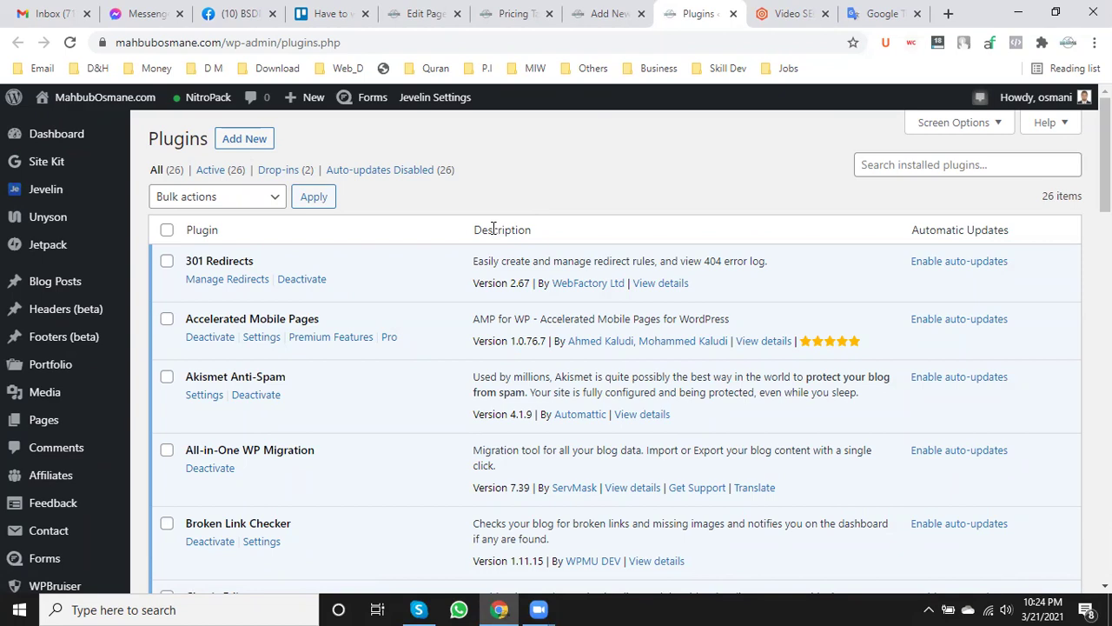
# - Deactivate the WPBakery Page Builder plugin and reload the Add New Pricing Table page
pyautogui.scroll(-9, 324, 370)
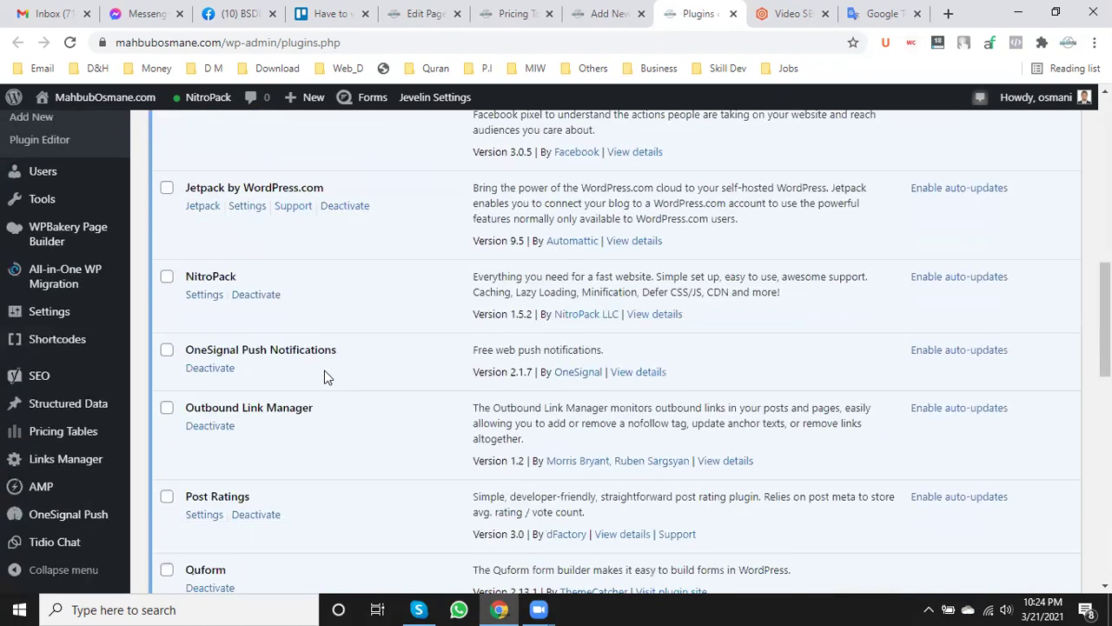
pyautogui.scroll(-5, 324, 371)
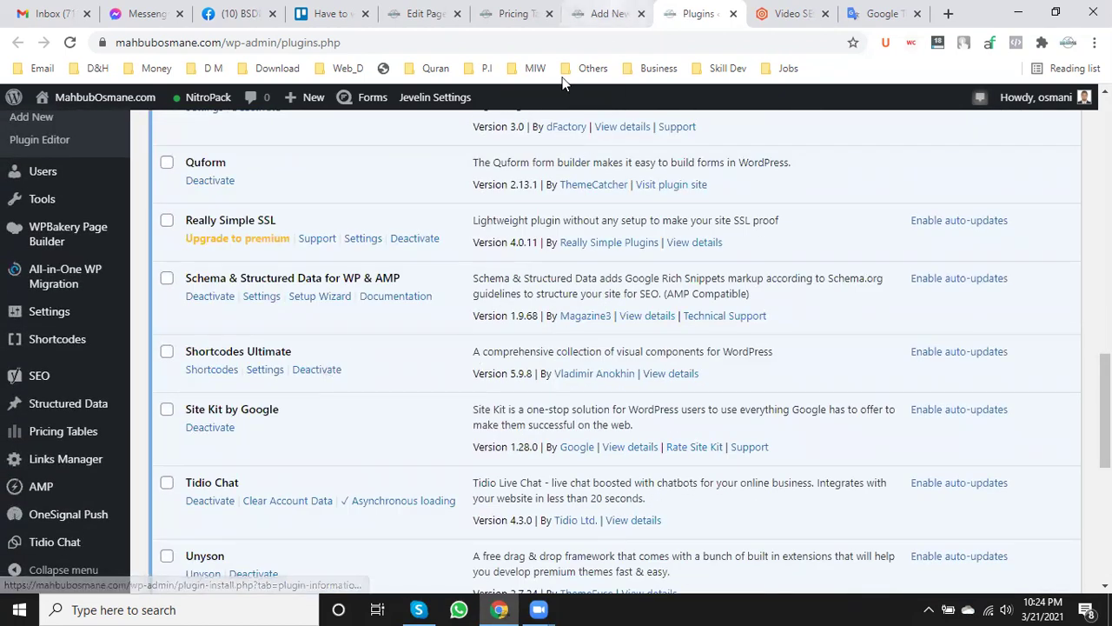
pyautogui.click(604, 13)
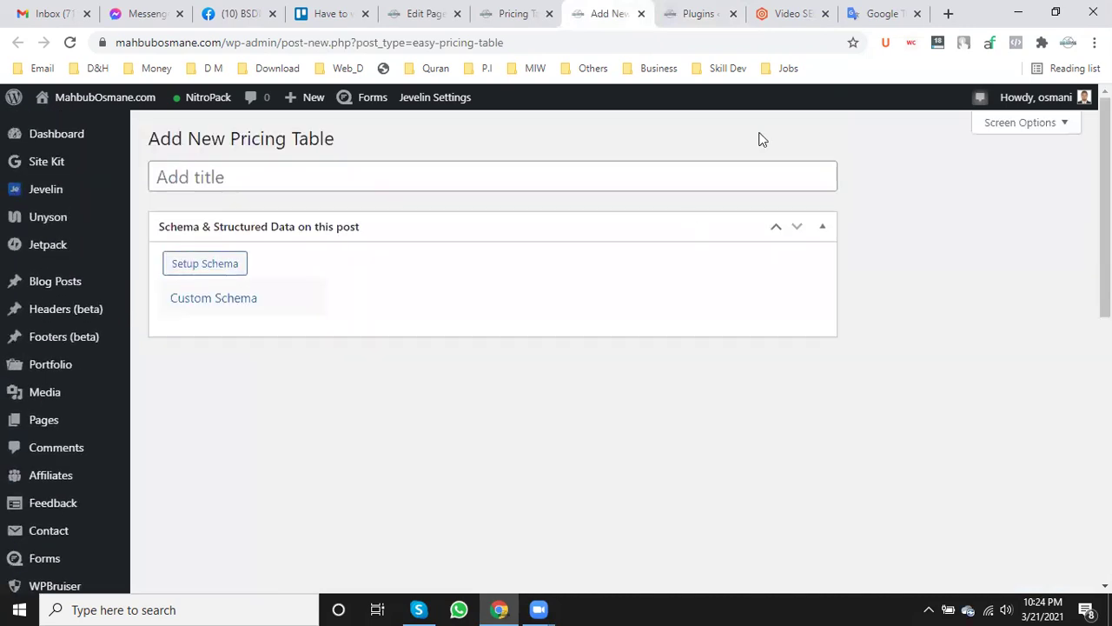
pyautogui.hotkey('ctrl', 'Tab')
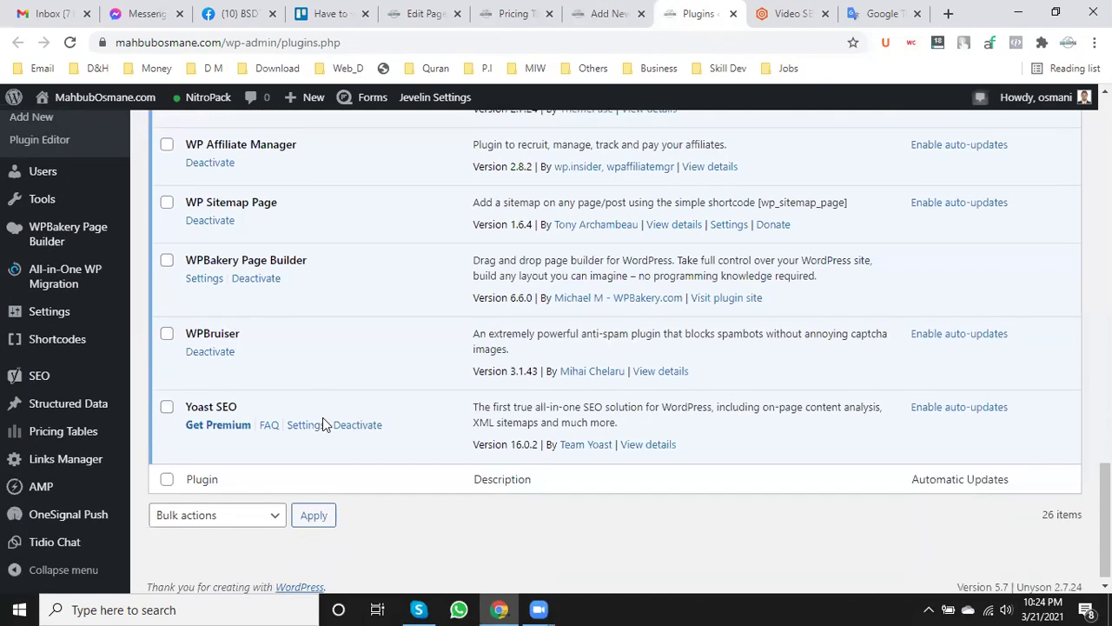
pyautogui.click(240, 275)
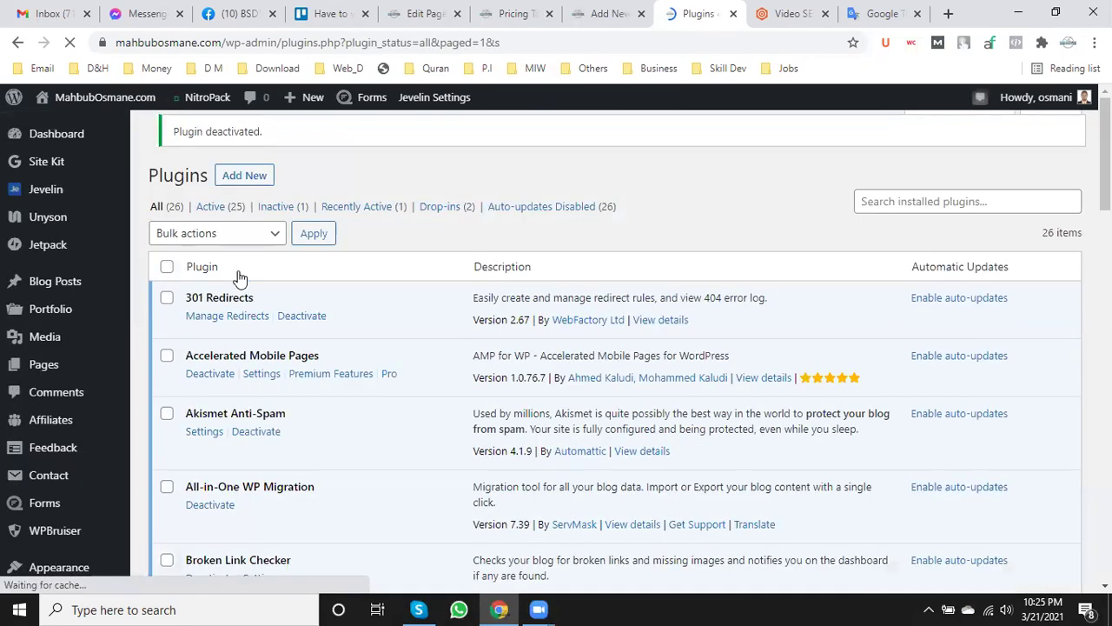
pyautogui.click(604, 13)
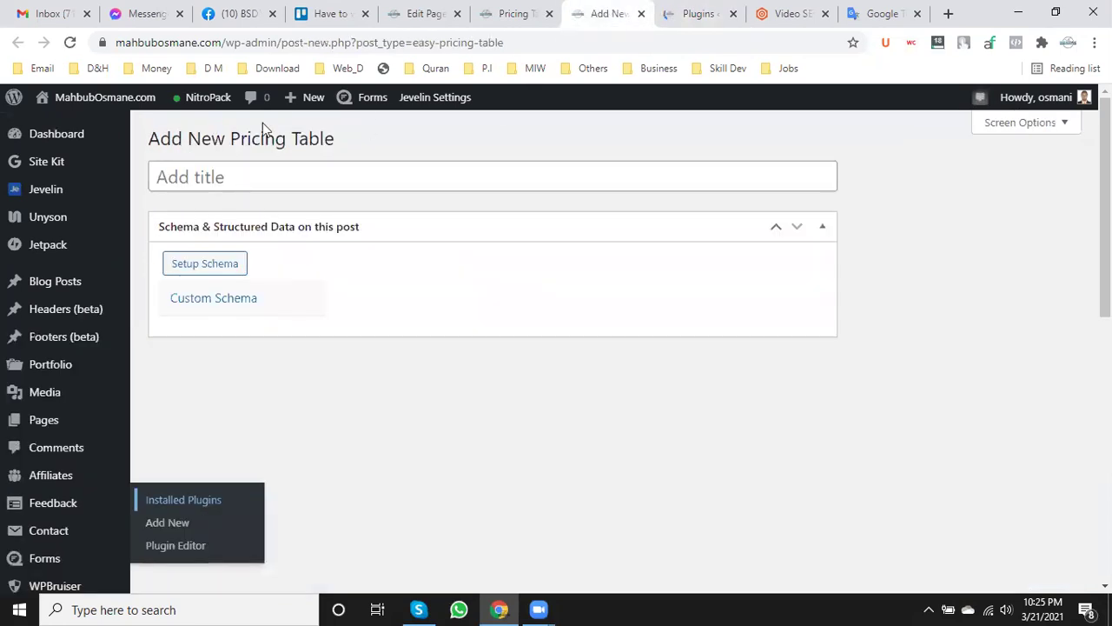
pyautogui.click(71, 43)
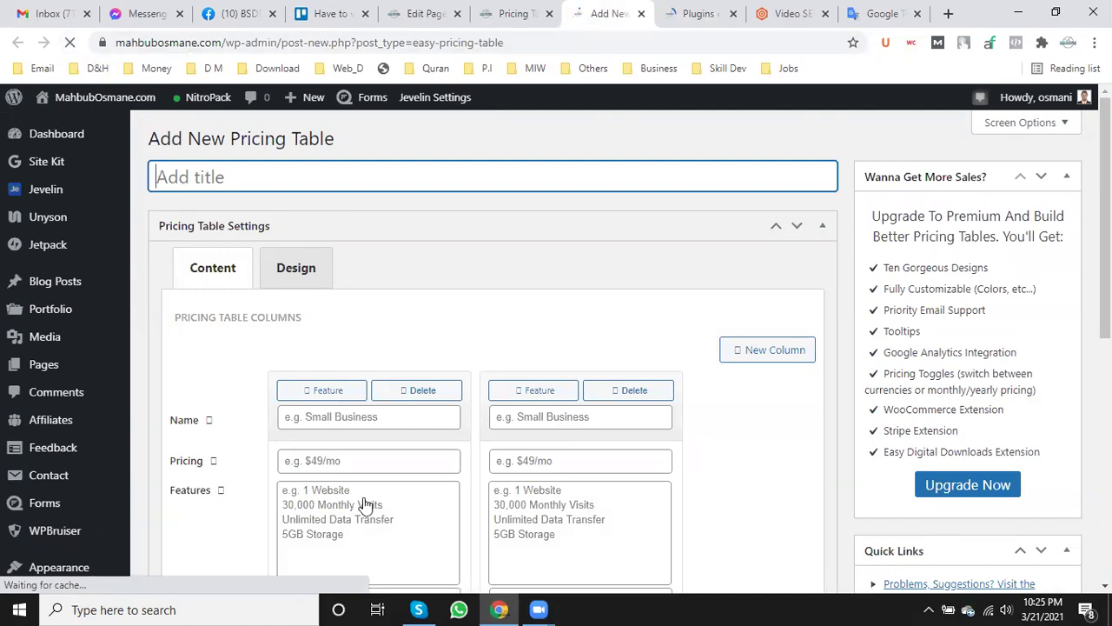
# - Check the video SEO service offerings on the SEO.com page and add a third column to the new pricing table
pyautogui.click(786, 13)
pyautogui.scroll(-3, 418, 363)
pyautogui.scroll(-3, 419, 363)
pyautogui.scroll(4, 419, 364)
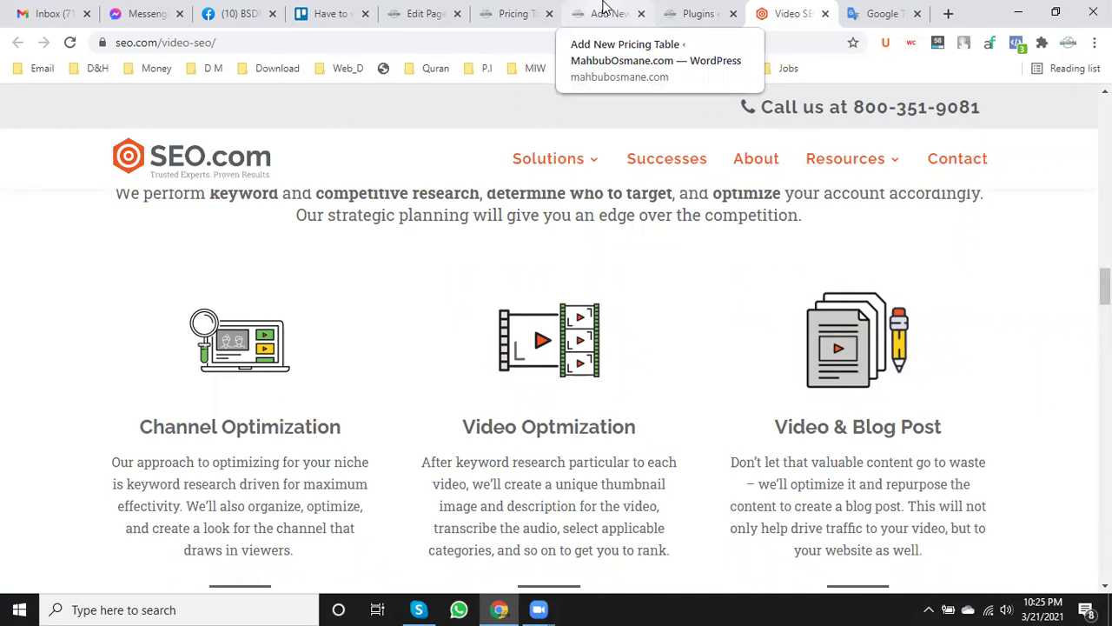
pyautogui.click(605, 13)
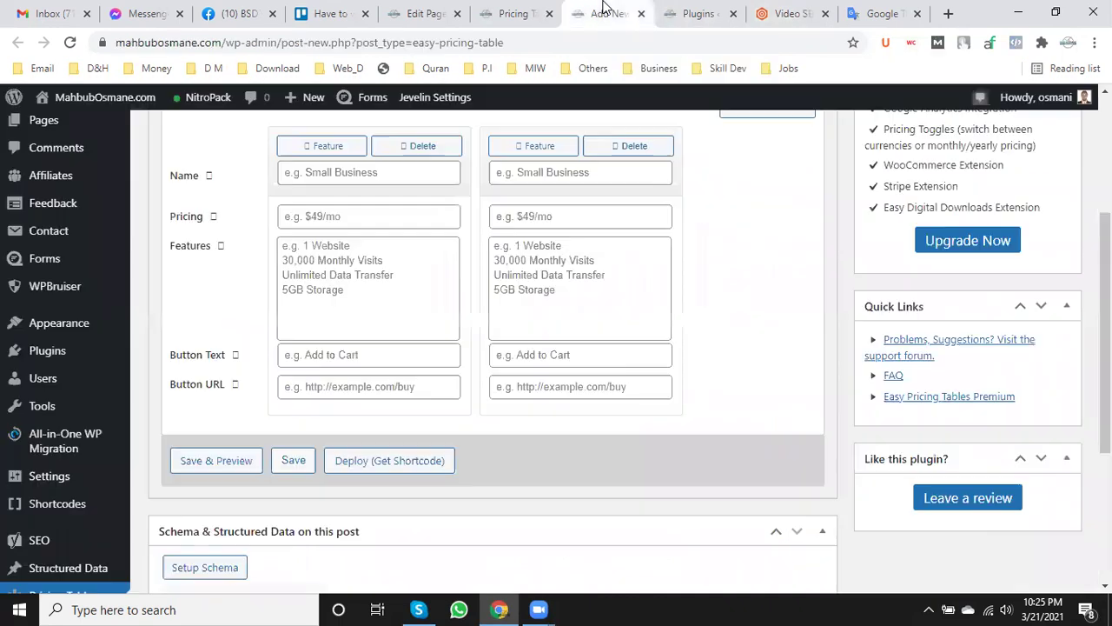
pyautogui.scroll(2, 444, 377)
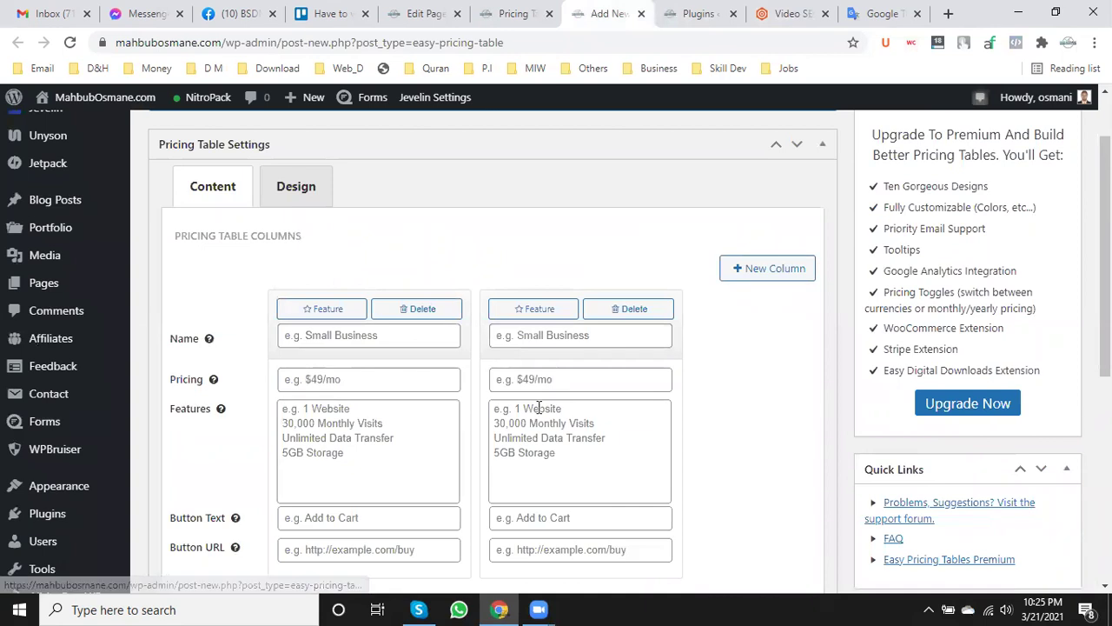
pyautogui.click(747, 285)
pyautogui.scroll(-3, 721, 342)
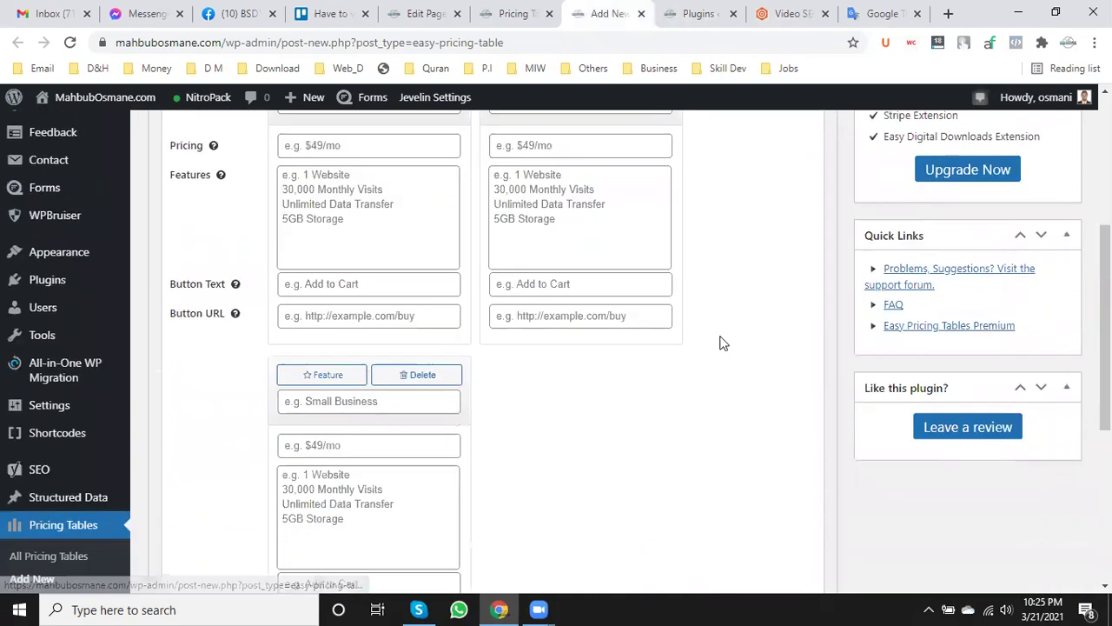
# - Place the SEO.com page beside the new pricing table in the tab order and review its video SEO plans and starting prices
pyautogui.scroll(2, 750, 206)
pyautogui.scroll(-2, 423, 480)
pyautogui.scroll(2, 422, 482)
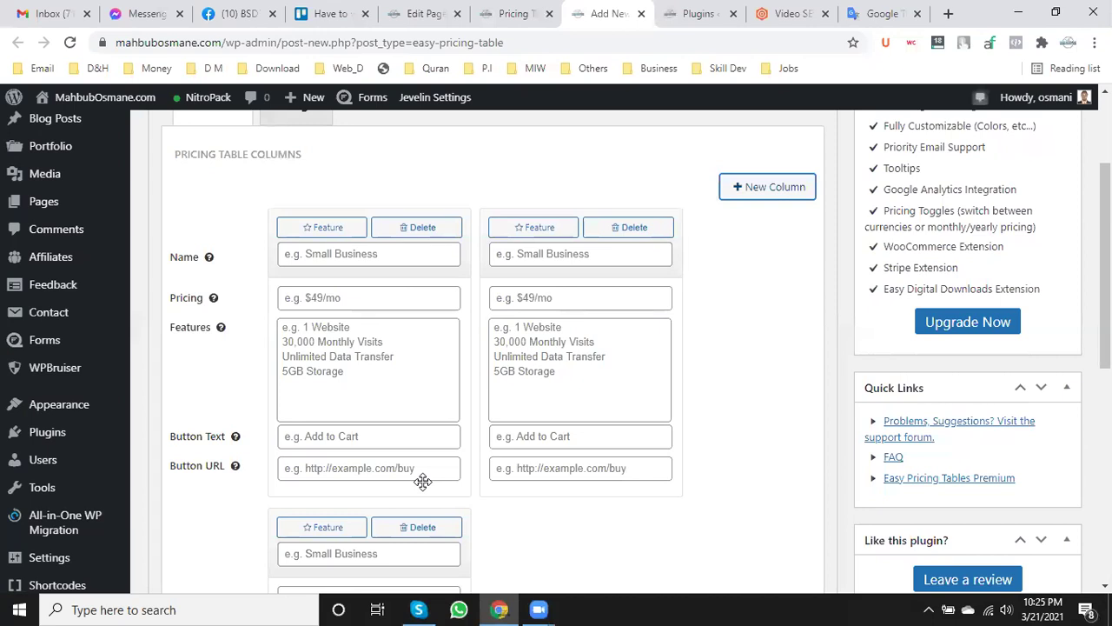
pyautogui.click(797, 13)
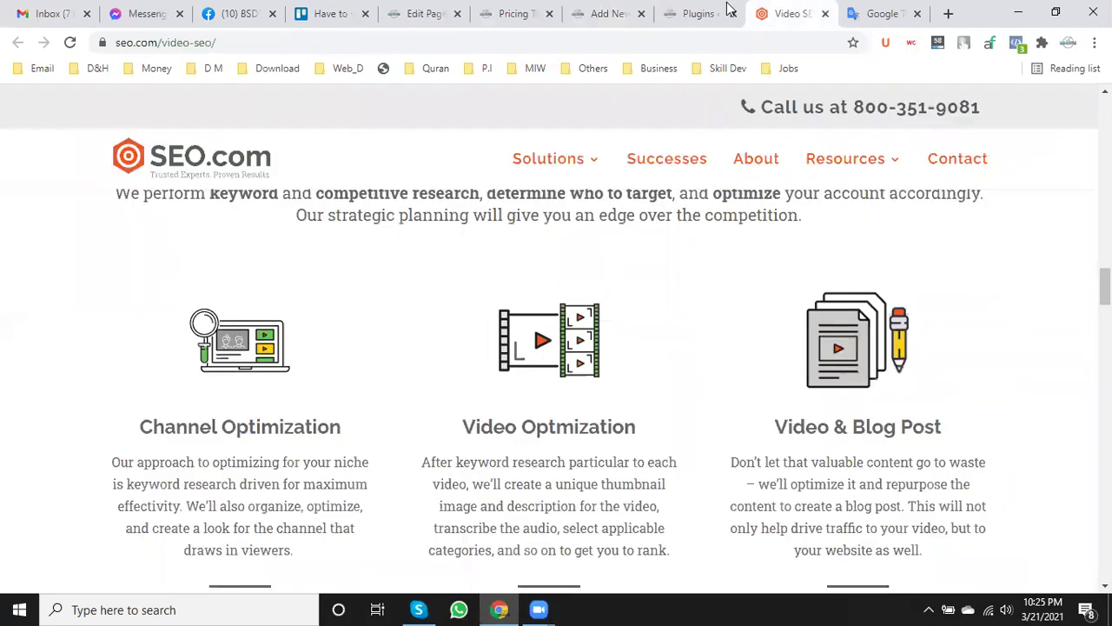
pyautogui.moveTo(728, 8); pyautogui.dragTo(702, 13)
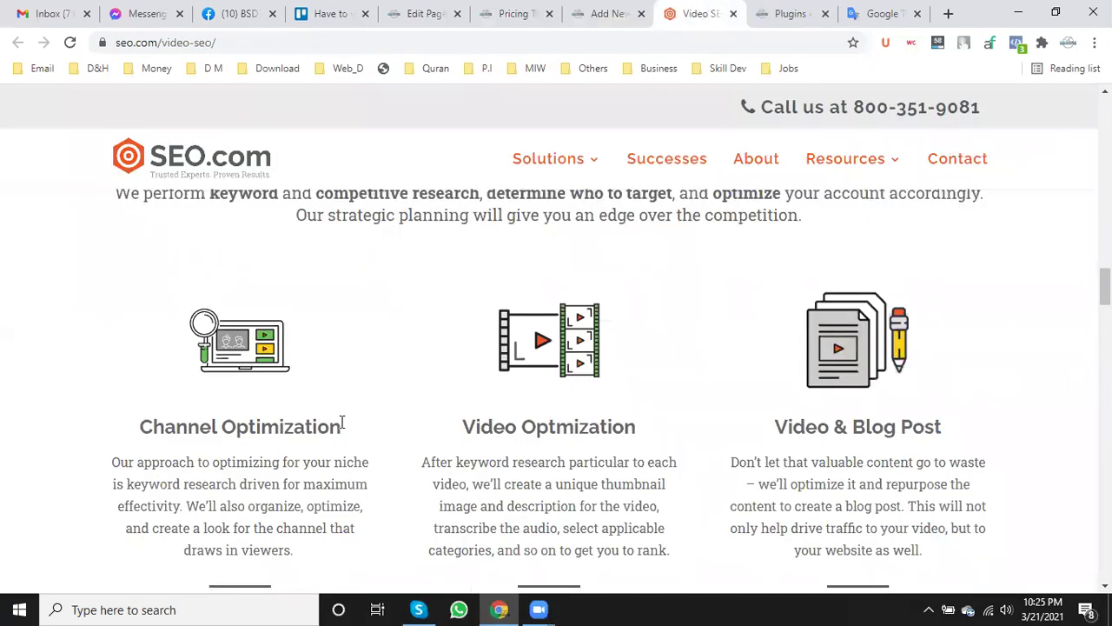
pyautogui.scroll(-2, 341, 424)
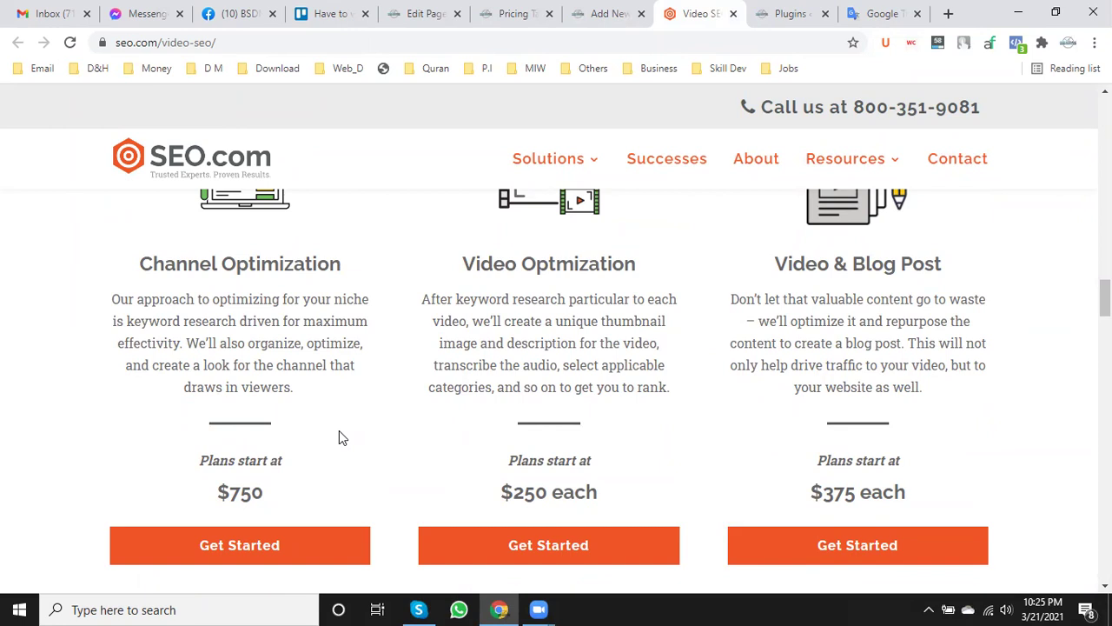
pyautogui.click(613, 13)
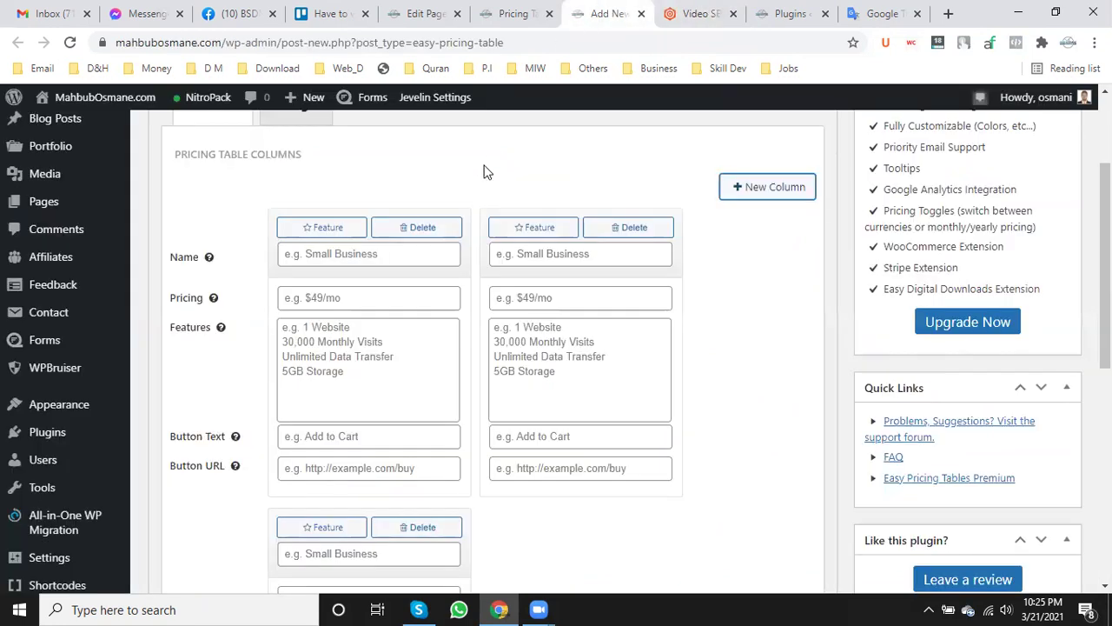
pyautogui.click(684, 11)
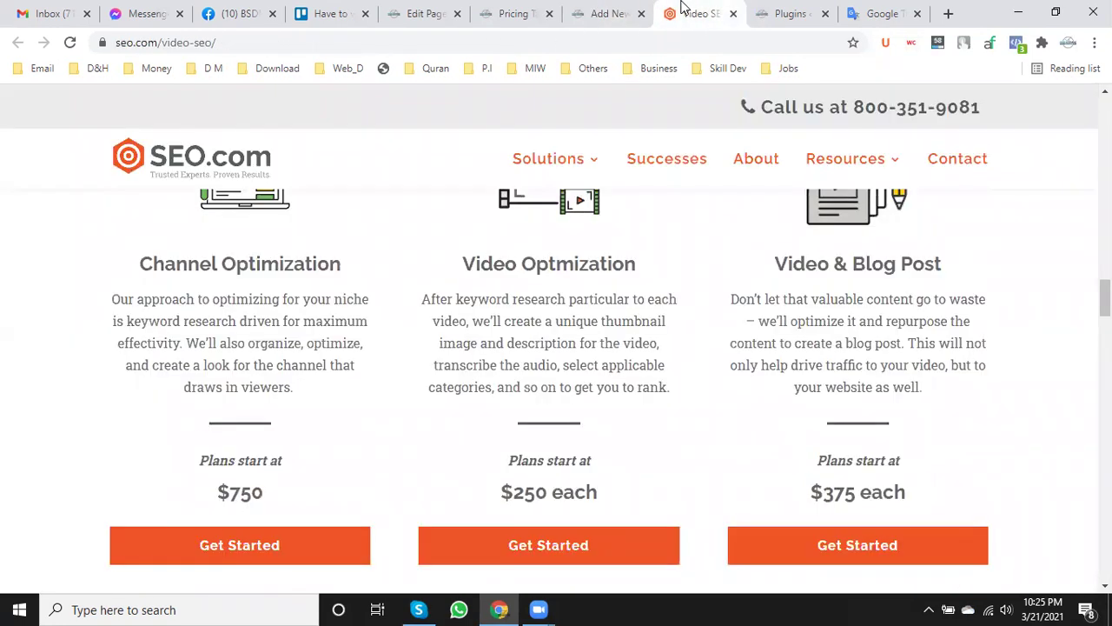
# - Name the first pricing table column "Only Video Optimization"
pyautogui.click(648, 13)
pyautogui.click(313, 256)
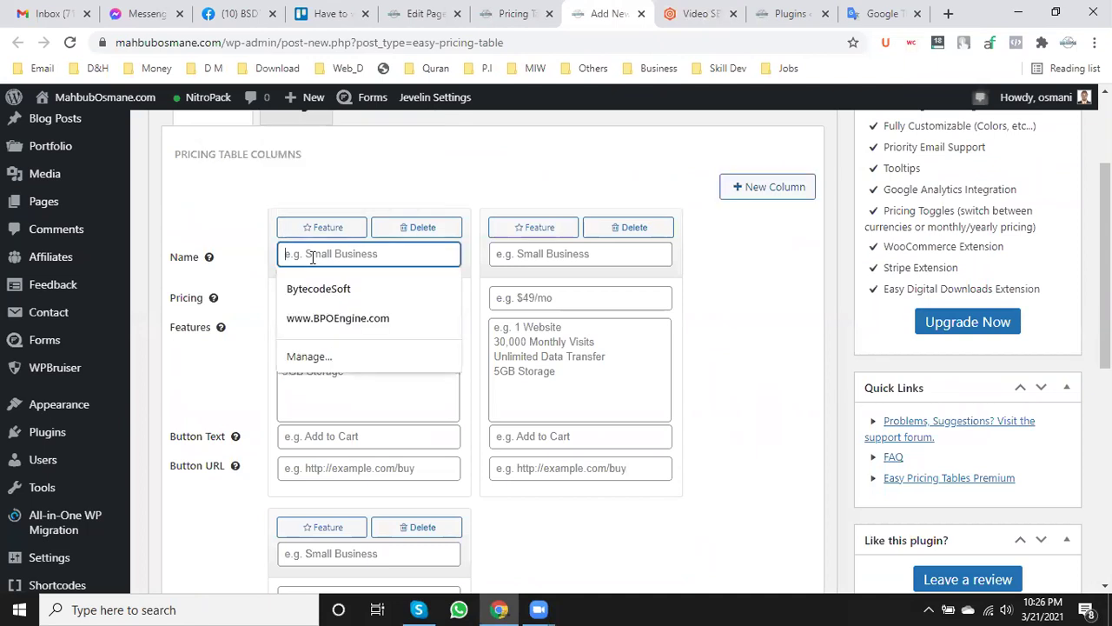
pyautogui.write('Only 1')
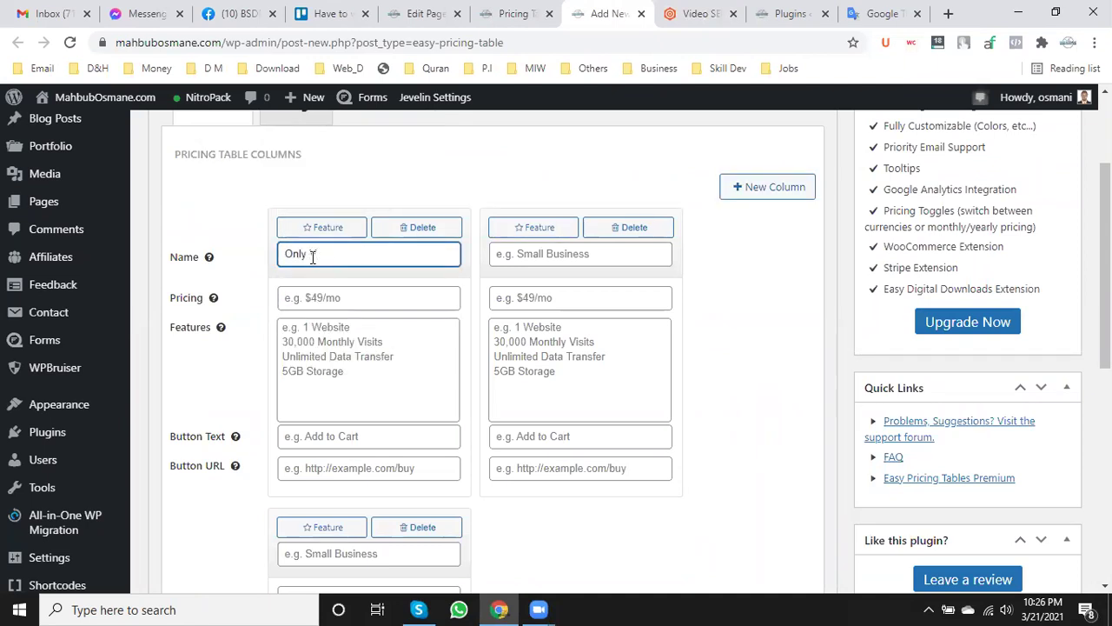
pyautogui.write('ideo Optimiza')
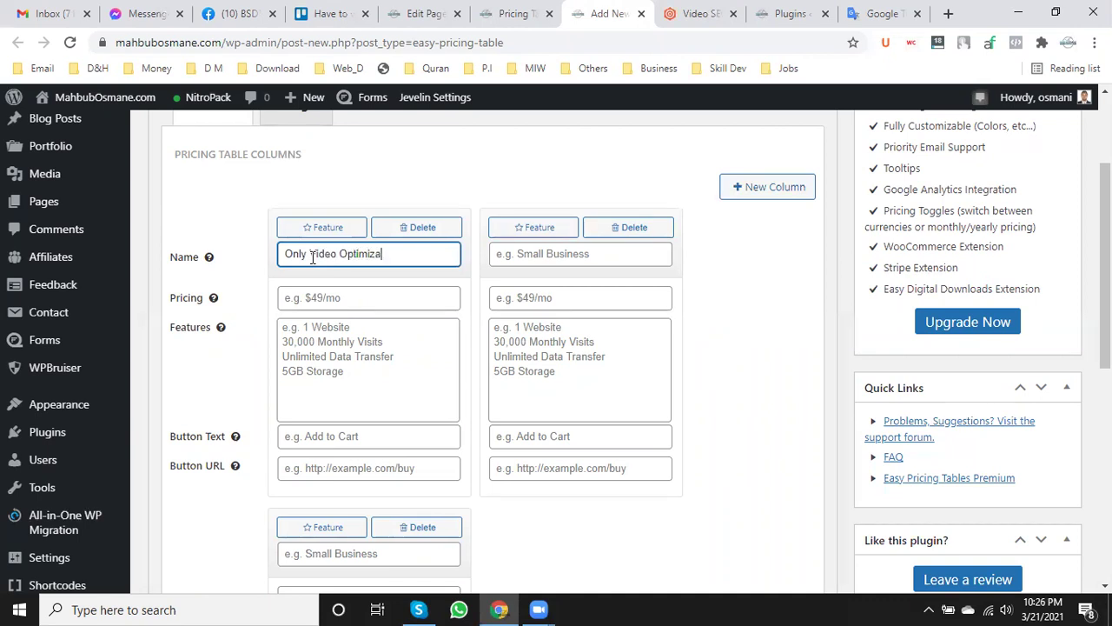
pyautogui.write('tion')
# - Copy "Video Optimization" from the first column's name into the name fields of the second and third columns
pyautogui.moveTo(311, 255); pyautogui.dragTo(425, 245)
pyautogui.hotkey('ctrl', 'c')
pyautogui.click(496, 254)
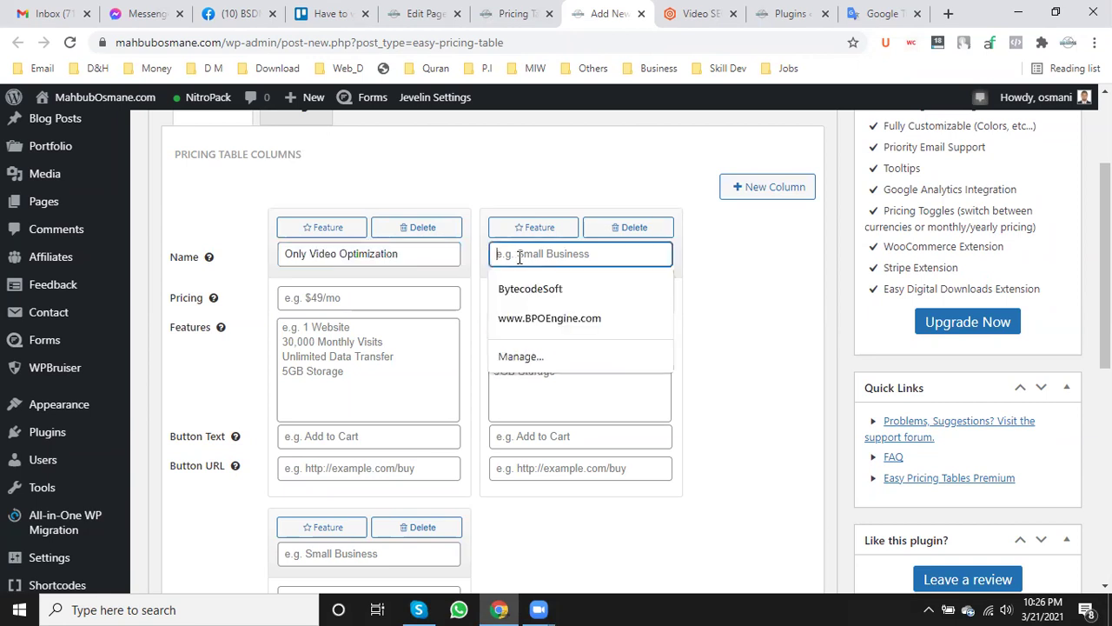
pyautogui.hotkey('ctrl', 'v')
pyautogui.scroll(-2, 438, 354)
pyautogui.click(353, 395)
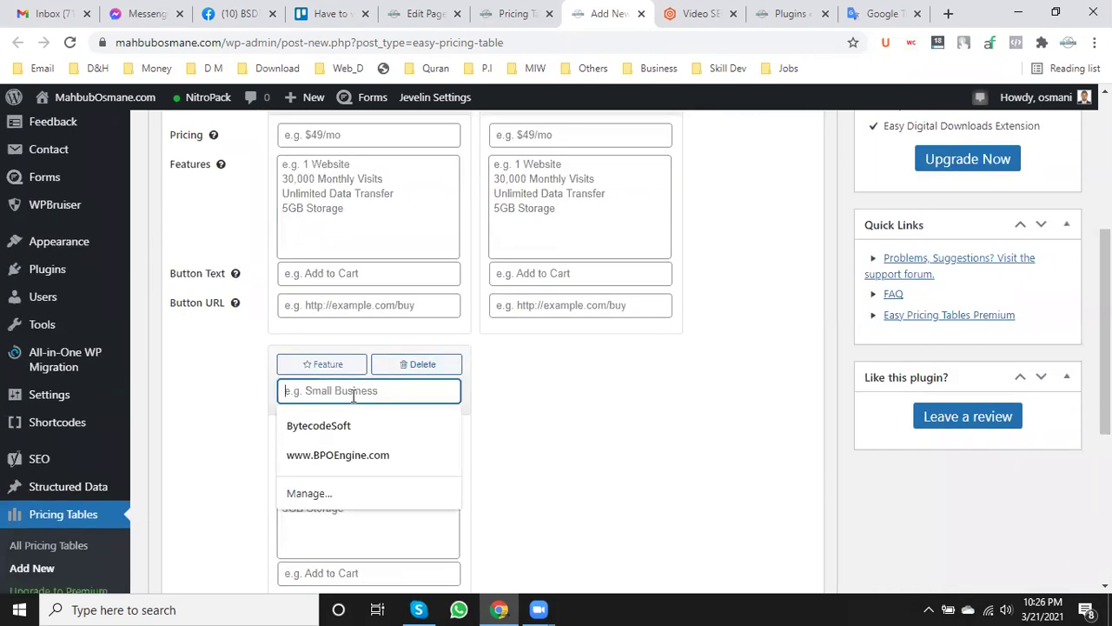
pyautogui.hotkey('ctrl', 'v')
pyautogui.scroll(2, 351, 392)
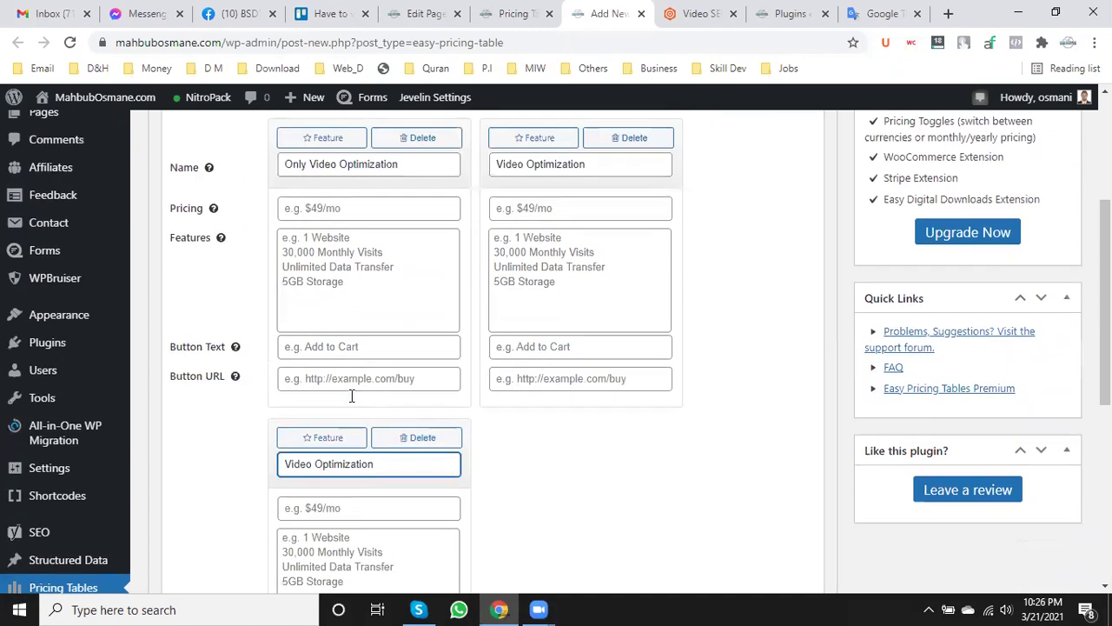
# - Check the plan names on the SEO.com page and rename the second column "Video & Blog Optimization"
pyautogui.click(718, 11)
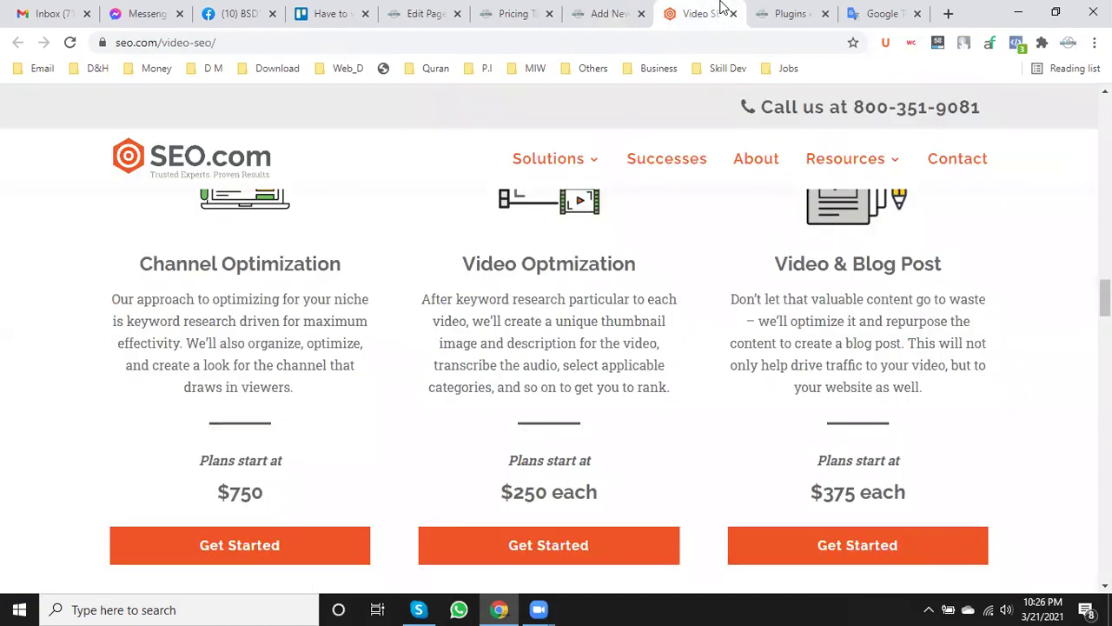
pyautogui.click(608, 15)
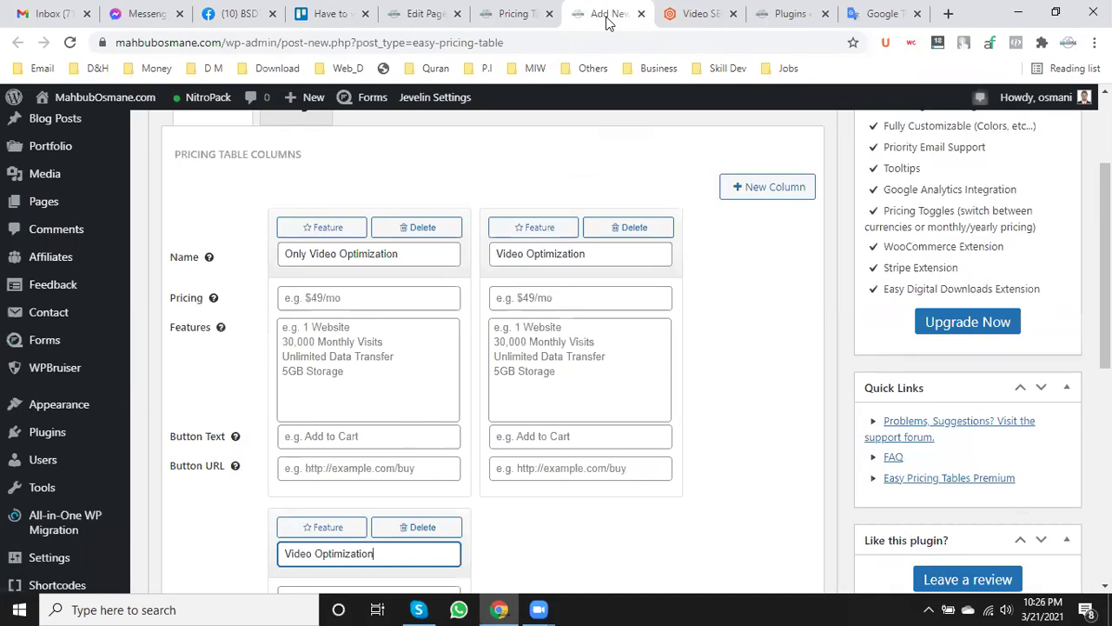
pyautogui.click(498, 253)
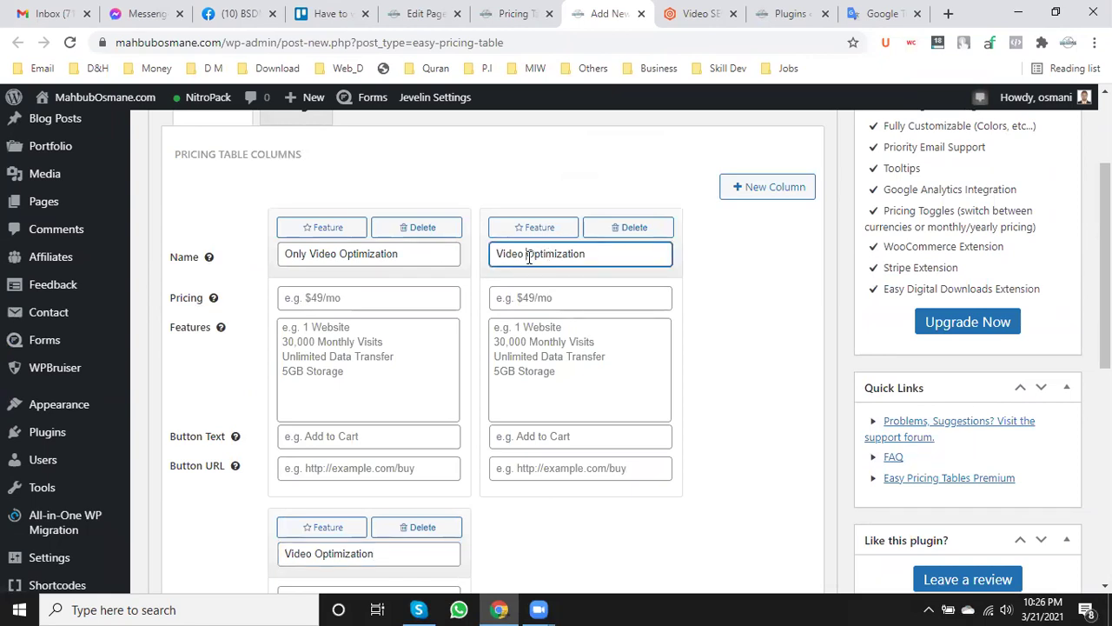
pyautogui.click(529, 257)
pyautogui.write('& B')
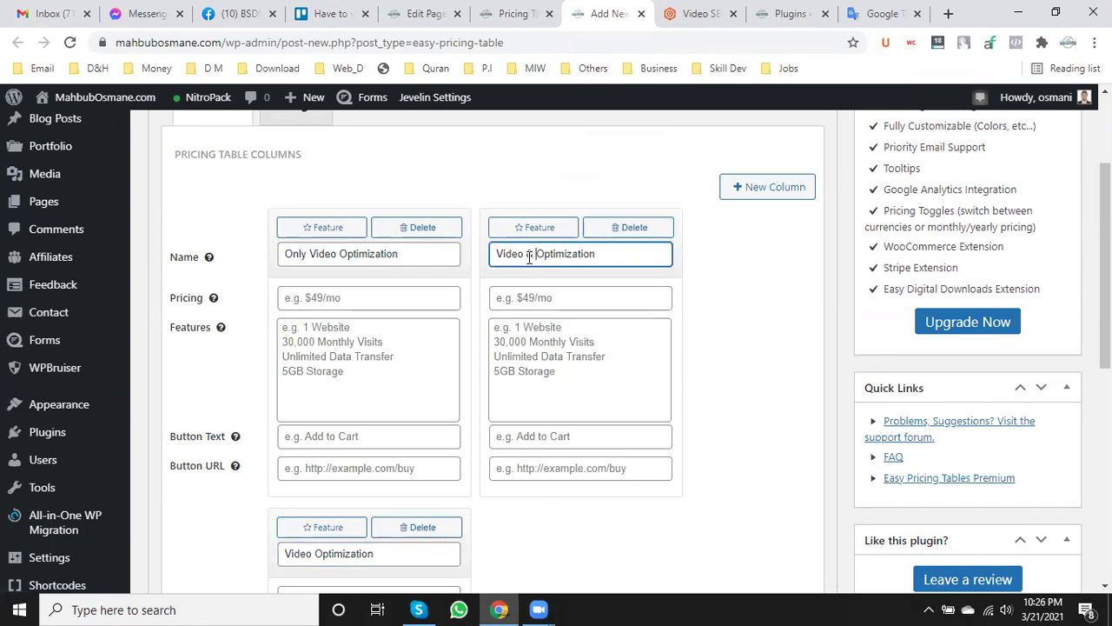
pyautogui.write('log')
# - Check the SEO.com plan names again and rename the third column "Video & Channel Optimization"
pyautogui.click(682, 14)
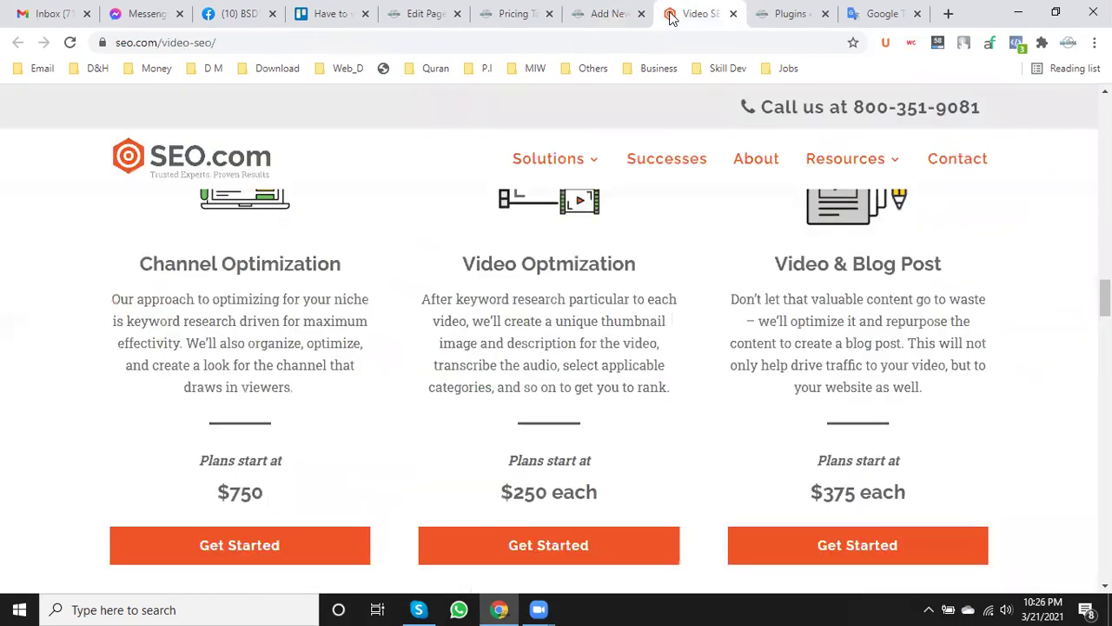
pyautogui.click(599, 13)
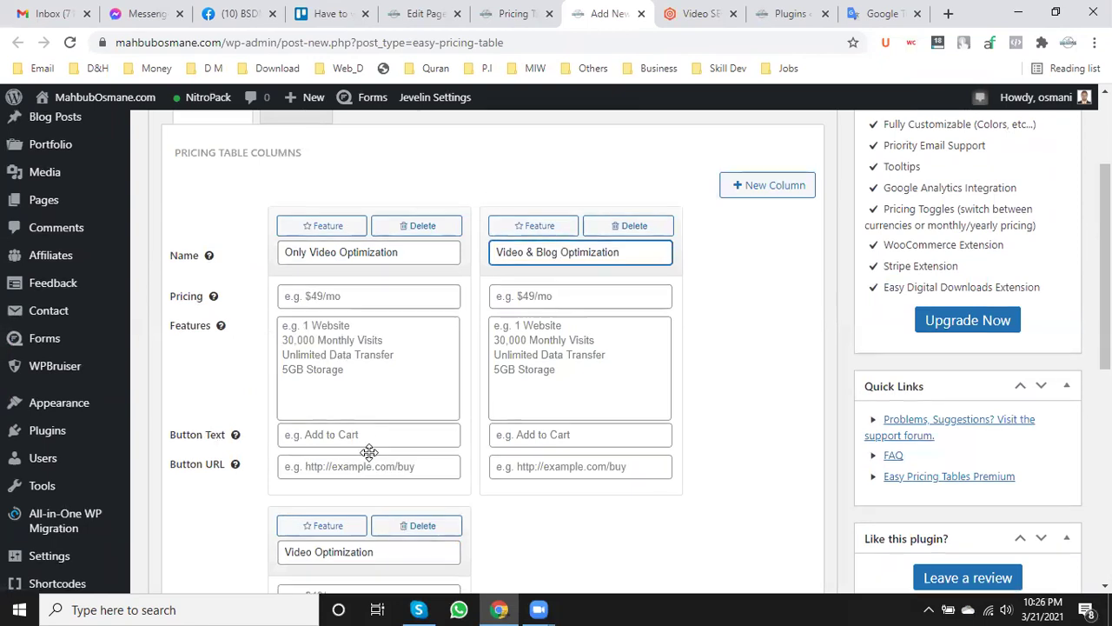
pyautogui.scroll(-1, 368, 452)
pyautogui.click(314, 475)
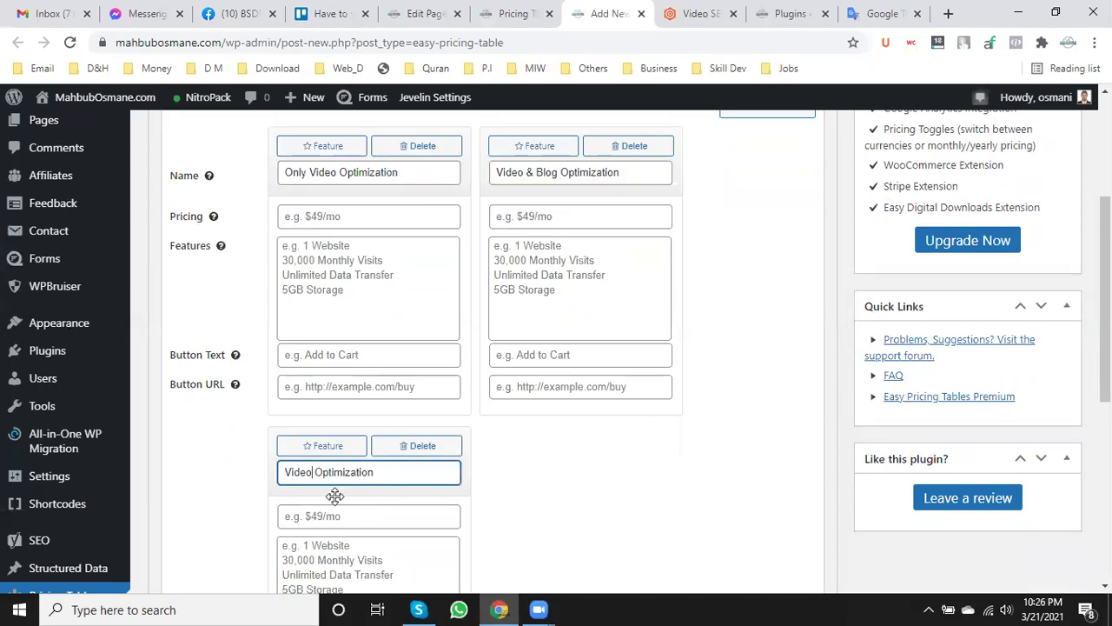
pyautogui.write('& C')
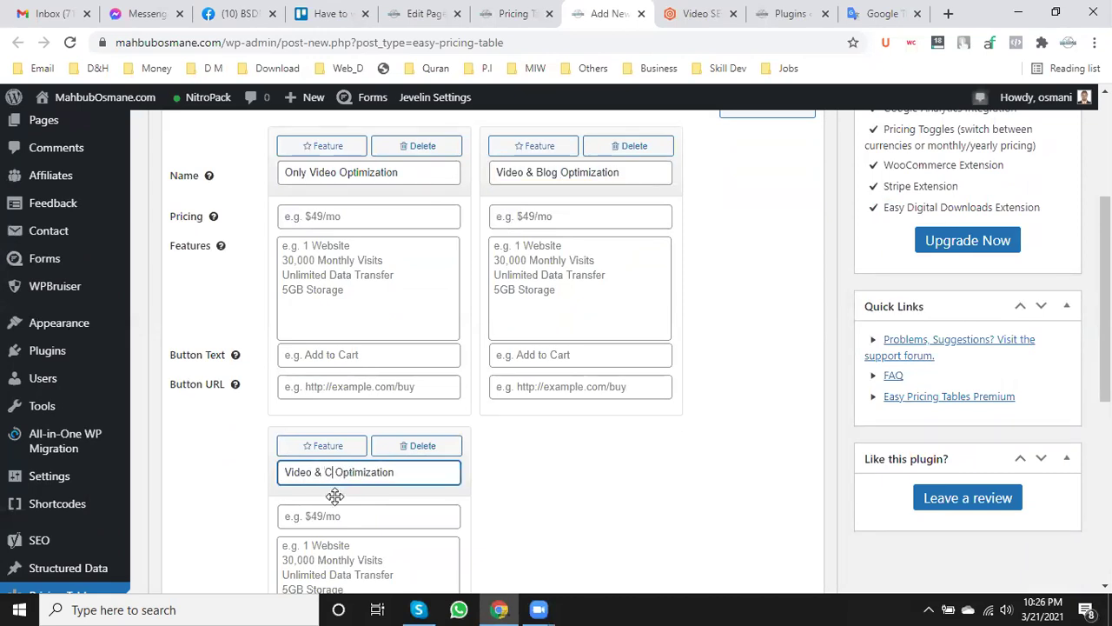
pyautogui.write('h')
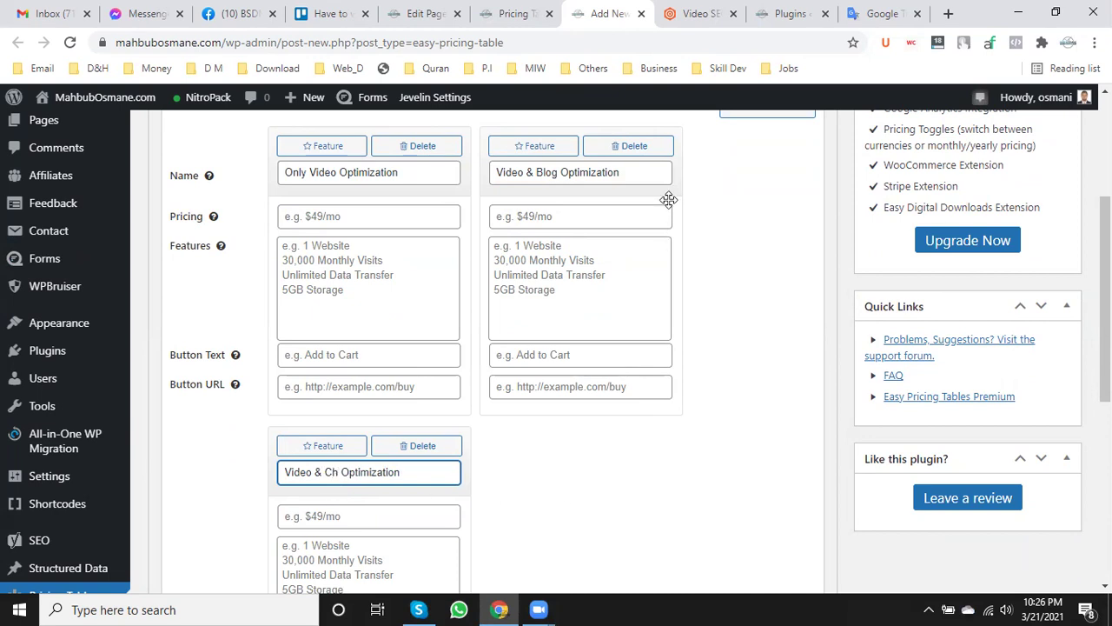
pyautogui.click(702, 11)
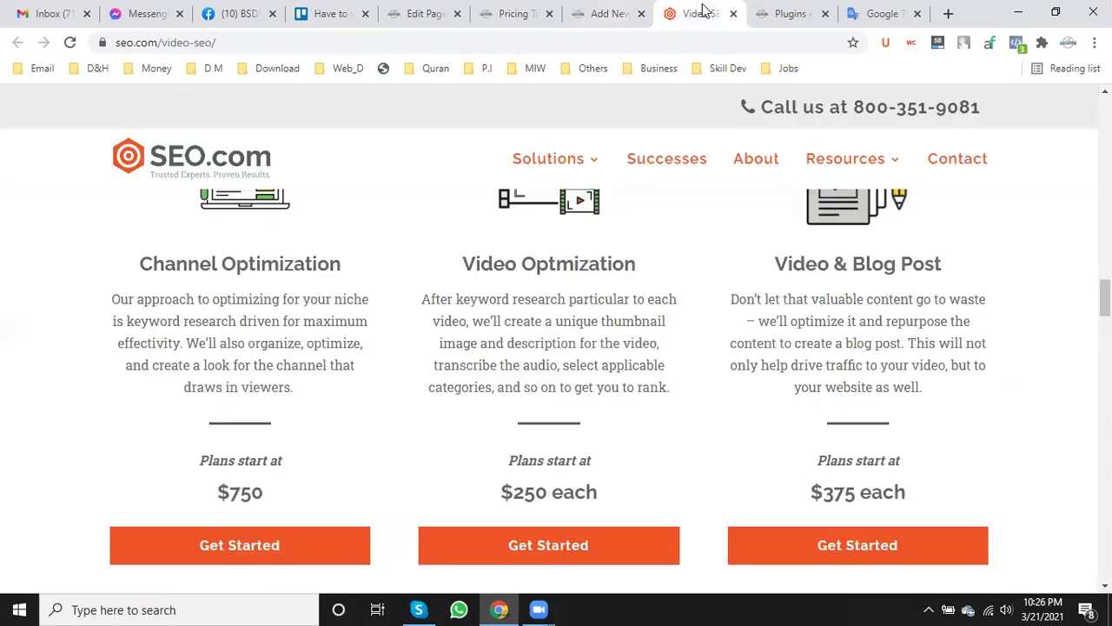
pyautogui.click(599, 12)
pyautogui.write('annel Optimization')
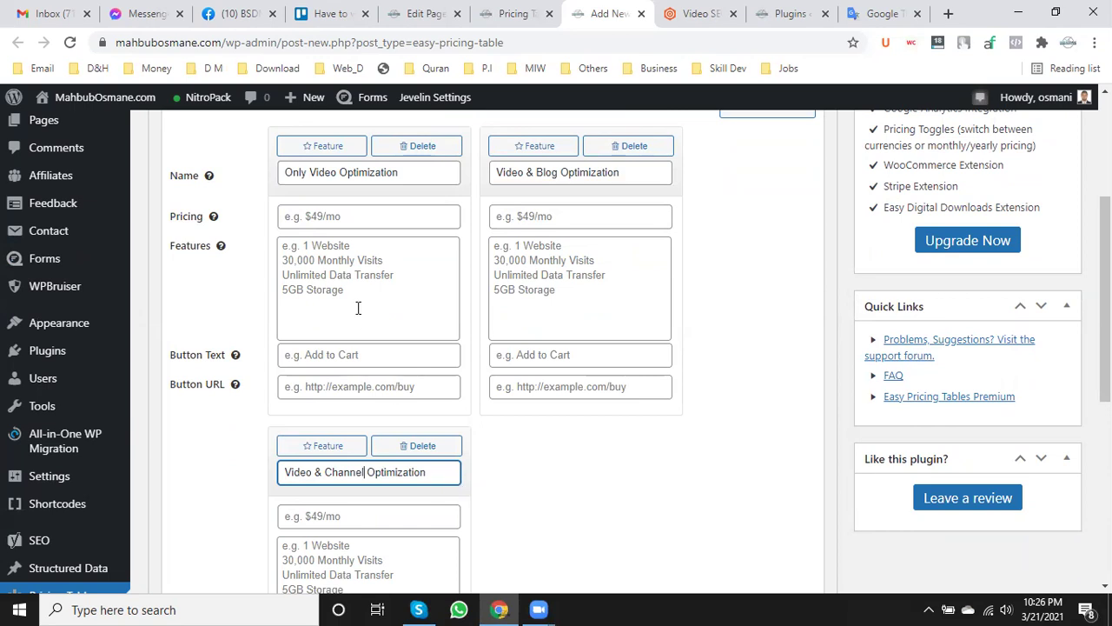
# - Check the plan prices on SEO.com, then price Only Video Optimization at 150 and Video & Blog Optimization at 250
pyautogui.scroll(1, 467, 297)
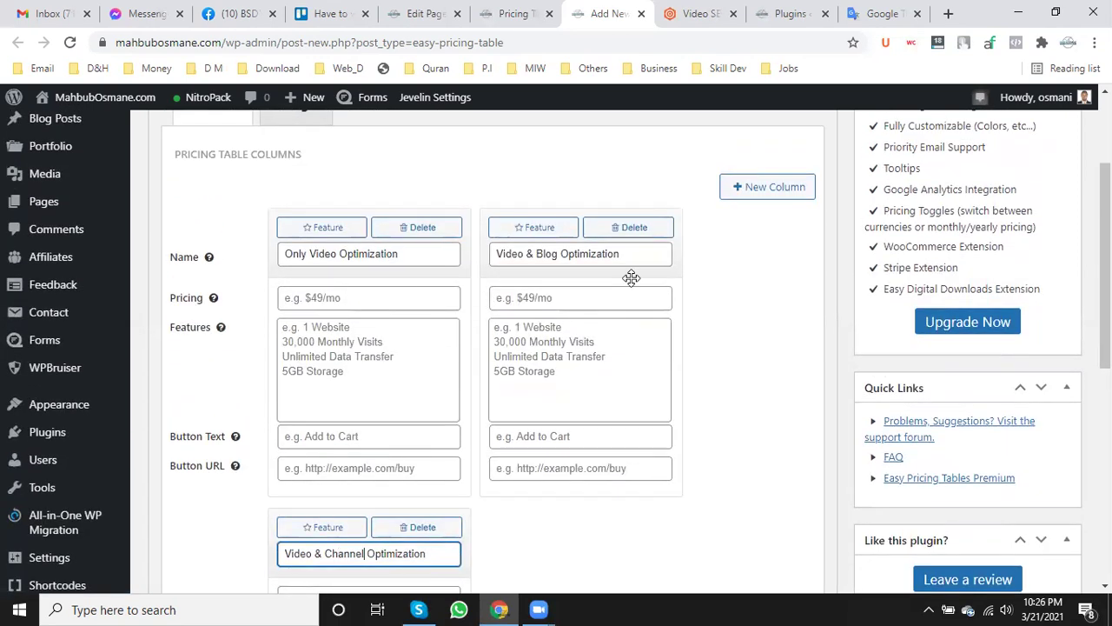
pyautogui.scroll(-2, 632, 278)
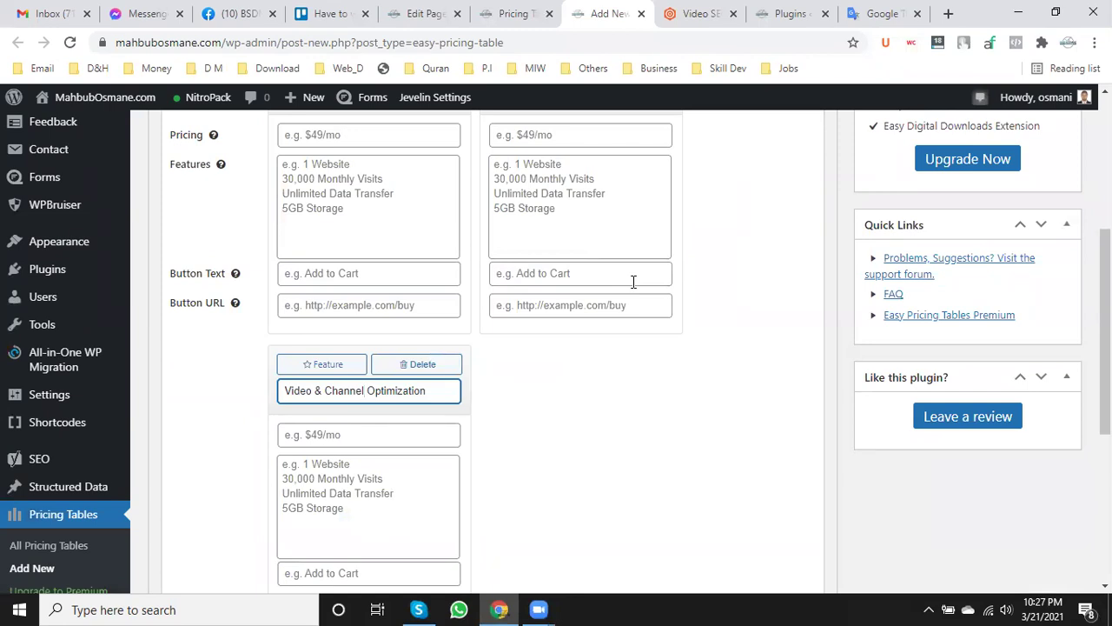
pyautogui.scroll(1, 663, 221)
pyautogui.click(695, 11)
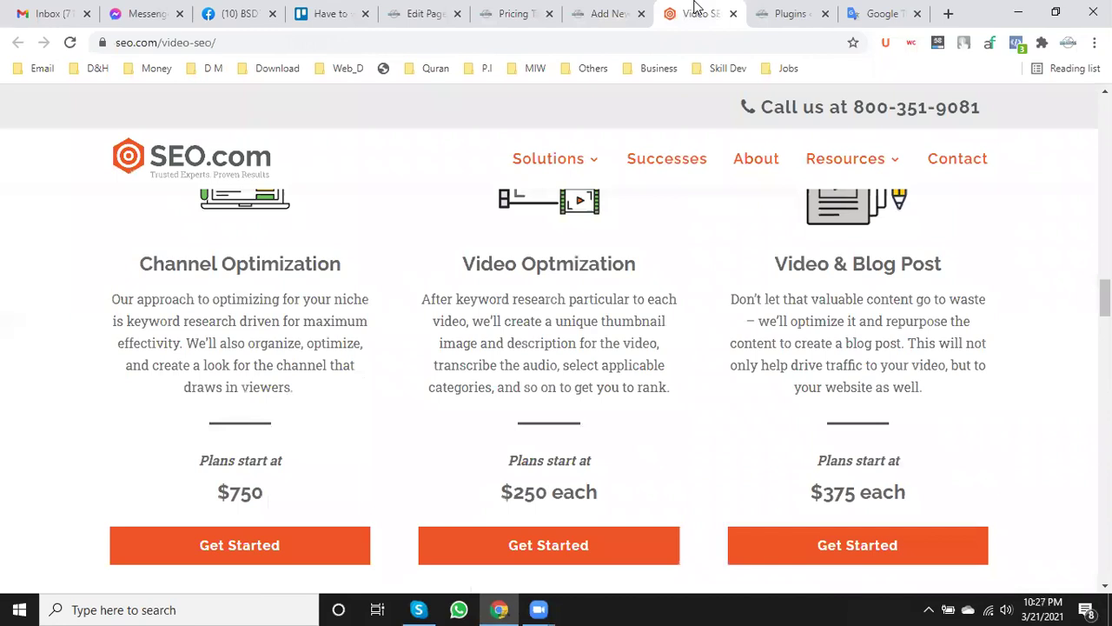
pyautogui.scroll(-1, 634, 415)
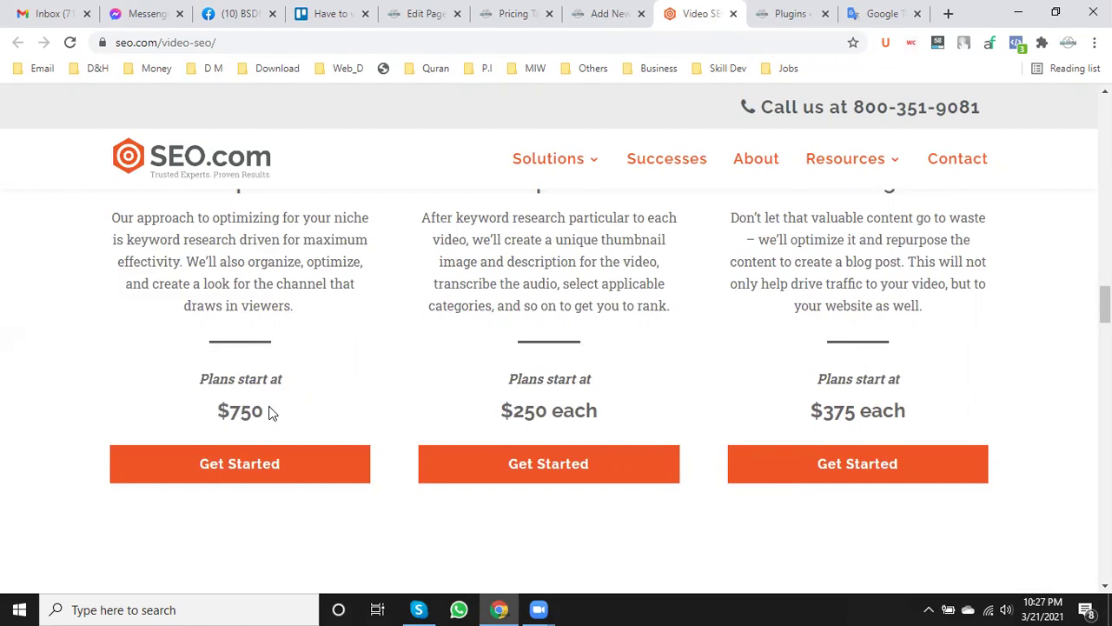
pyautogui.click(593, 11)
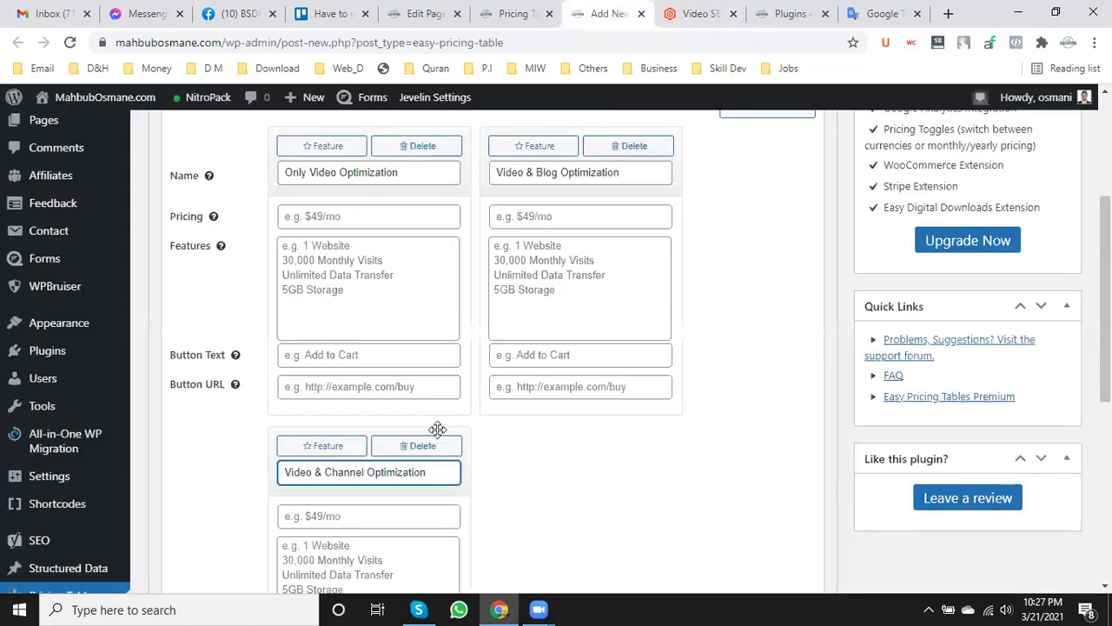
pyautogui.scroll(1, 426, 408)
pyautogui.click(351, 297)
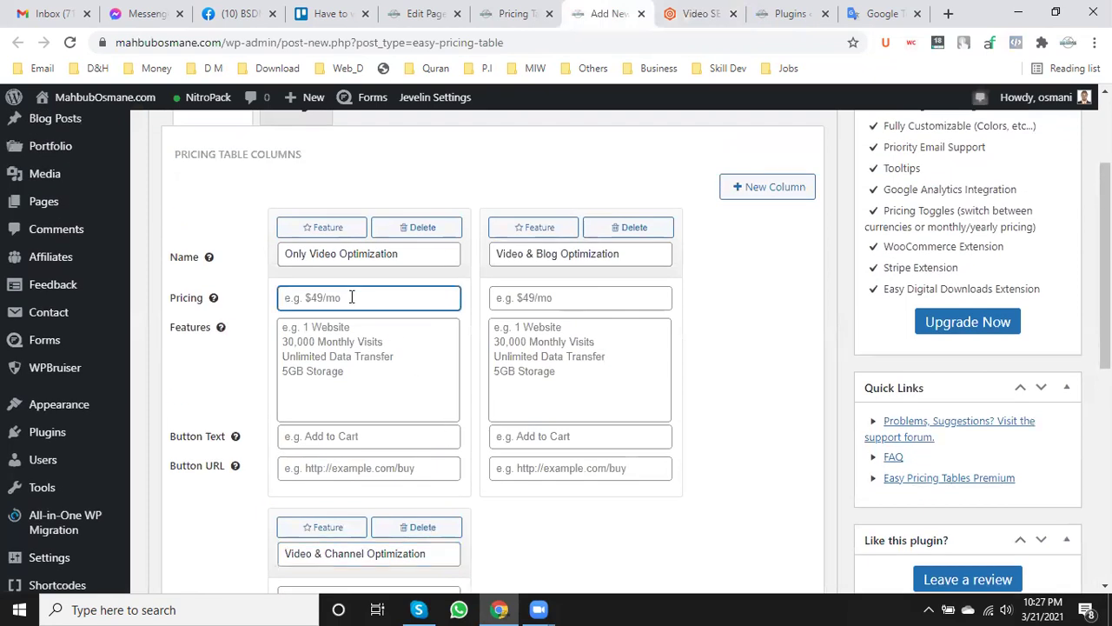
pyautogui.write('150')
pyautogui.click(559, 298)
pyautogui.write('250')
pyautogui.scroll(-1, 374, 461)
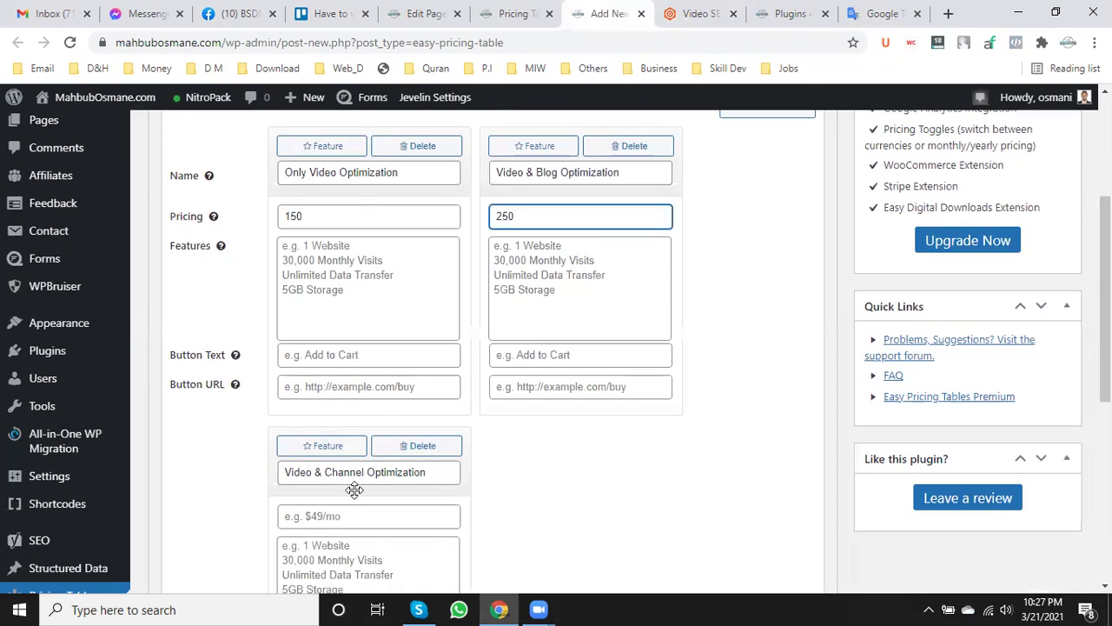
# - Compare with the SEO.com prices and set the Video & Channel Optimization column's price to 499
pyautogui.click(726, 7)
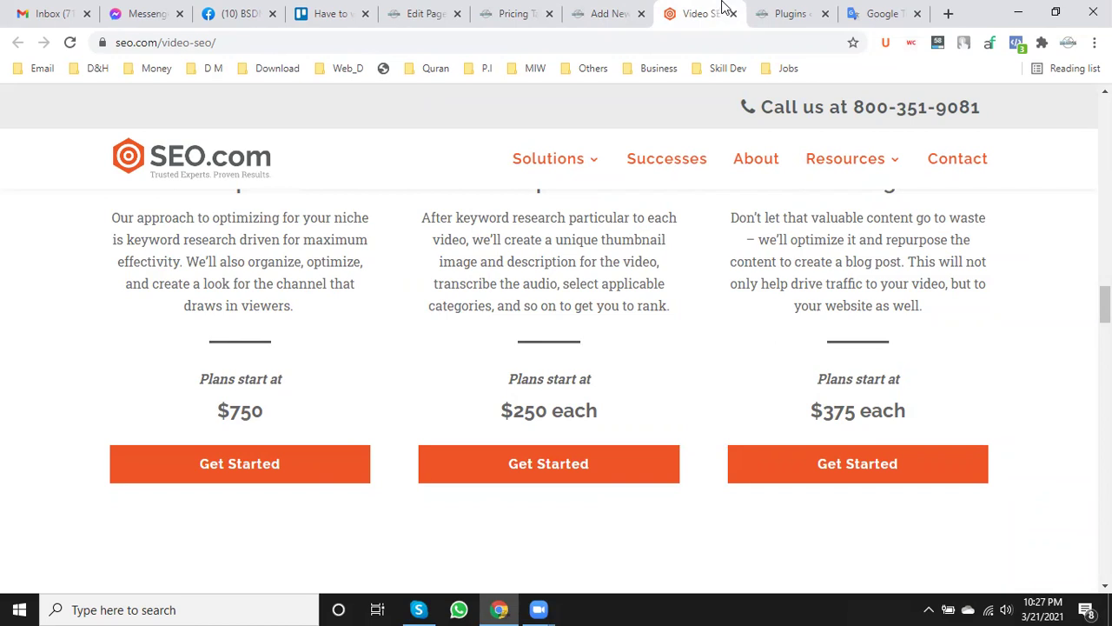
pyautogui.click(610, 10)
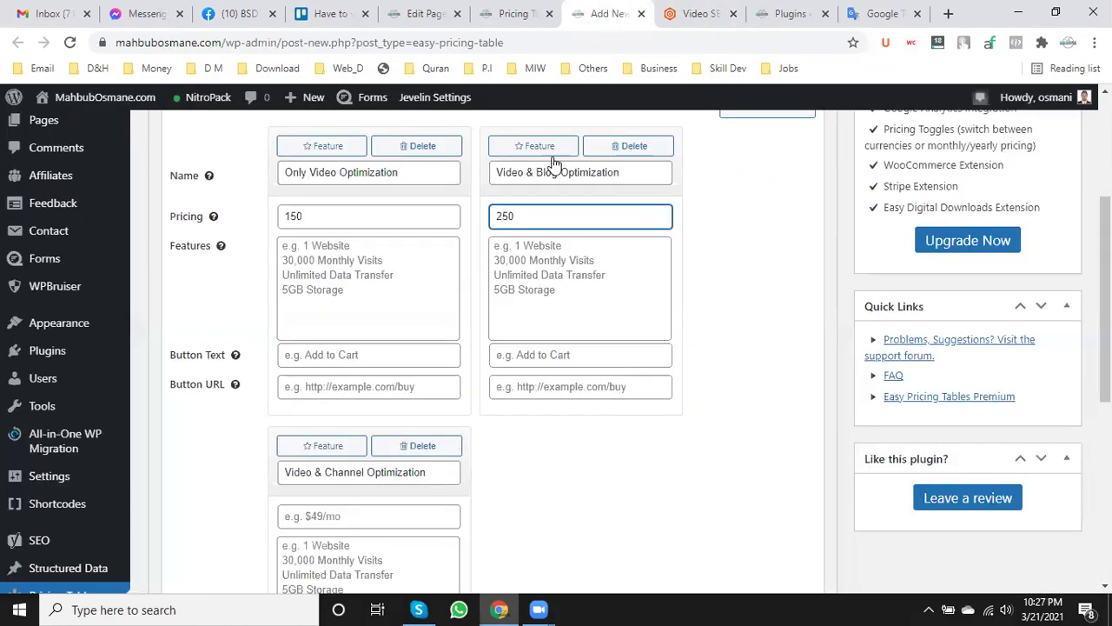
pyautogui.click(303, 515)
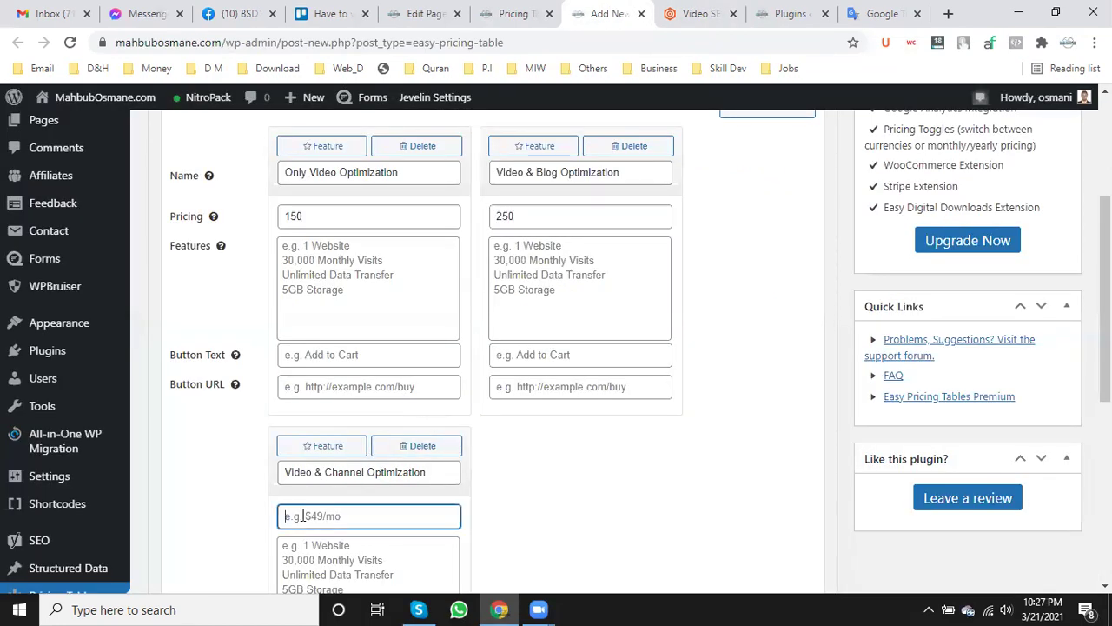
pyautogui.write('499')
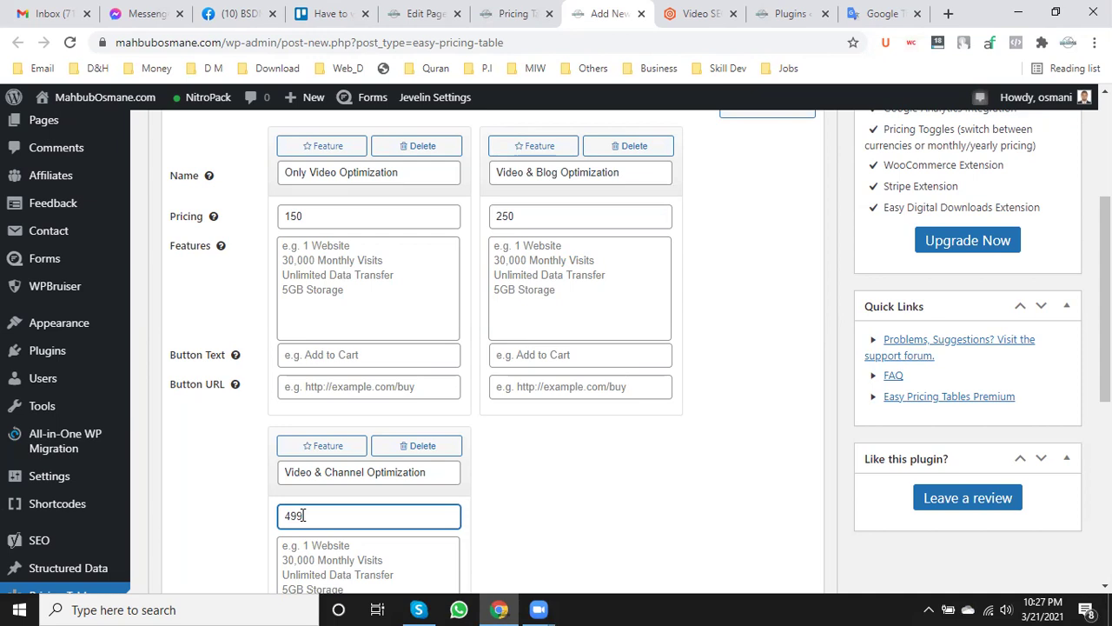
# - Copy the description paragraph of the Channel Optimization plan from the SEO.com video SEO page
pyautogui.click(436, 295)
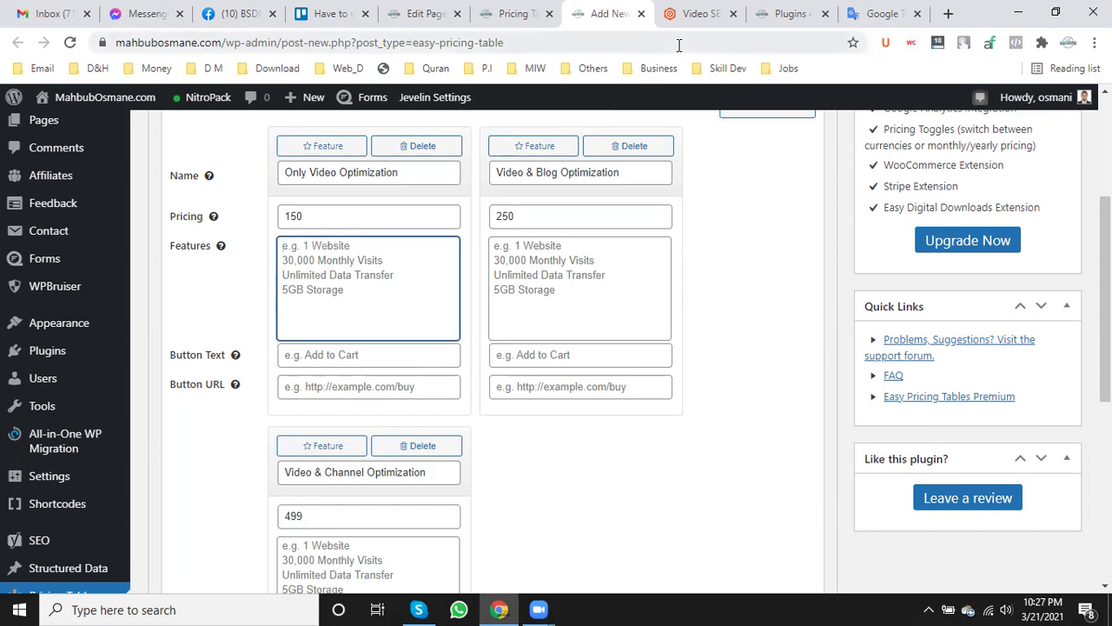
pyautogui.click(704, 13)
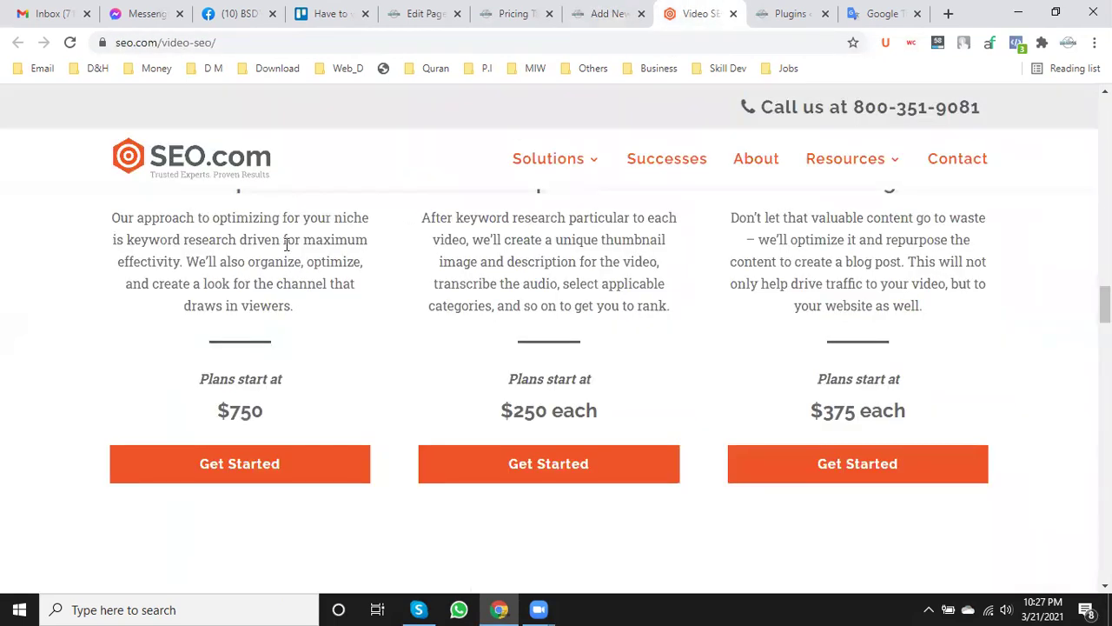
pyautogui.scroll(1, 286, 244)
pyautogui.scroll(-4, 286, 244)
pyautogui.scroll(2, 286, 244)
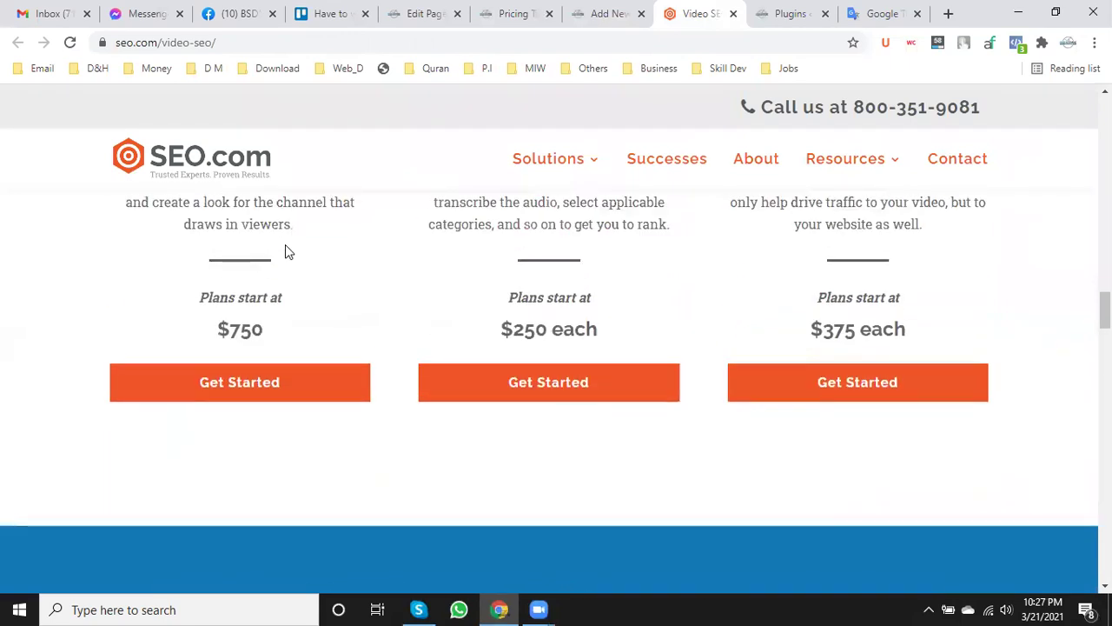
pyautogui.scroll(1, 285, 245)
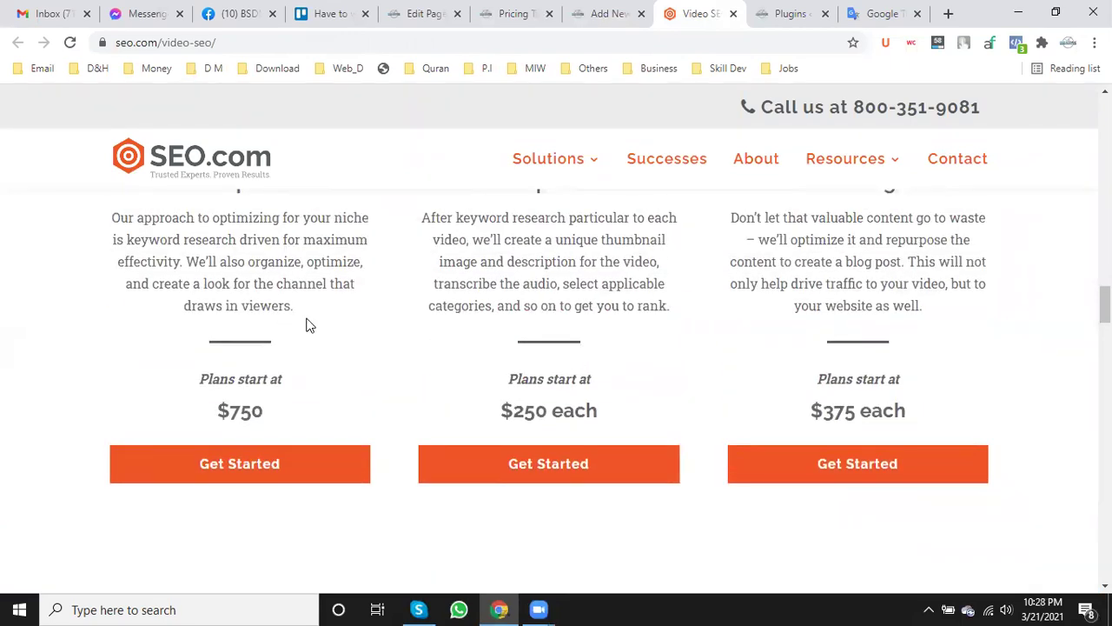
pyautogui.moveTo(292, 307); pyautogui.dragTo(112, 217)
pyautogui.rightClick(169, 227)
pyautogui.click(200, 235)
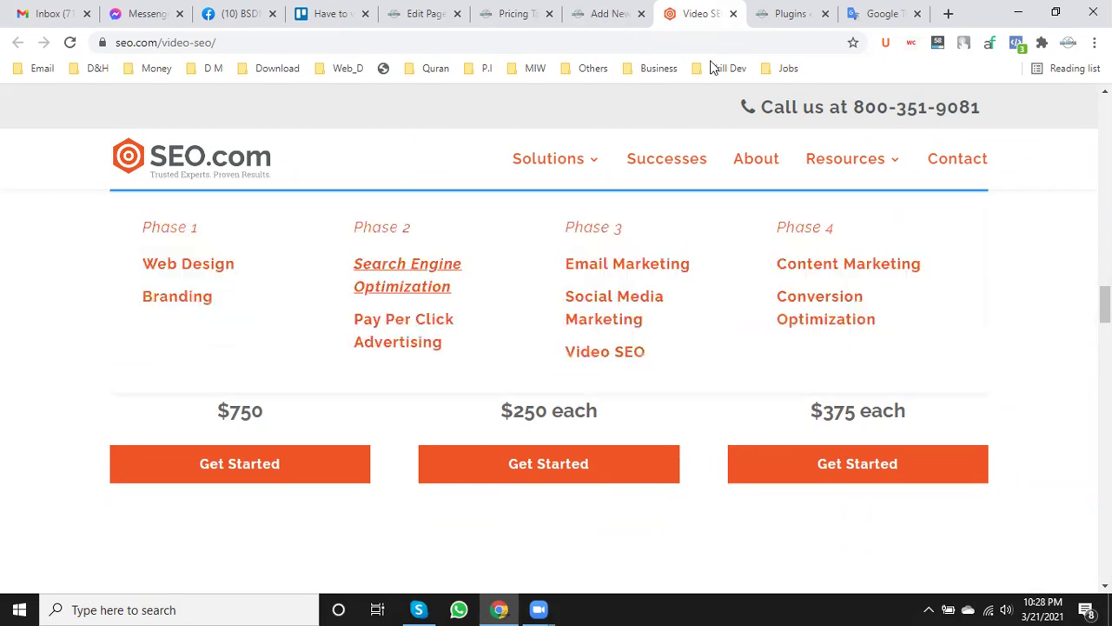
# - In Google Translate, replace the old text with the copied Channel Optimization description, translate it into Chinese (Simplified) and copy the translation
pyautogui.click(872, 8)
pyautogui.scroll(8, 428, 249)
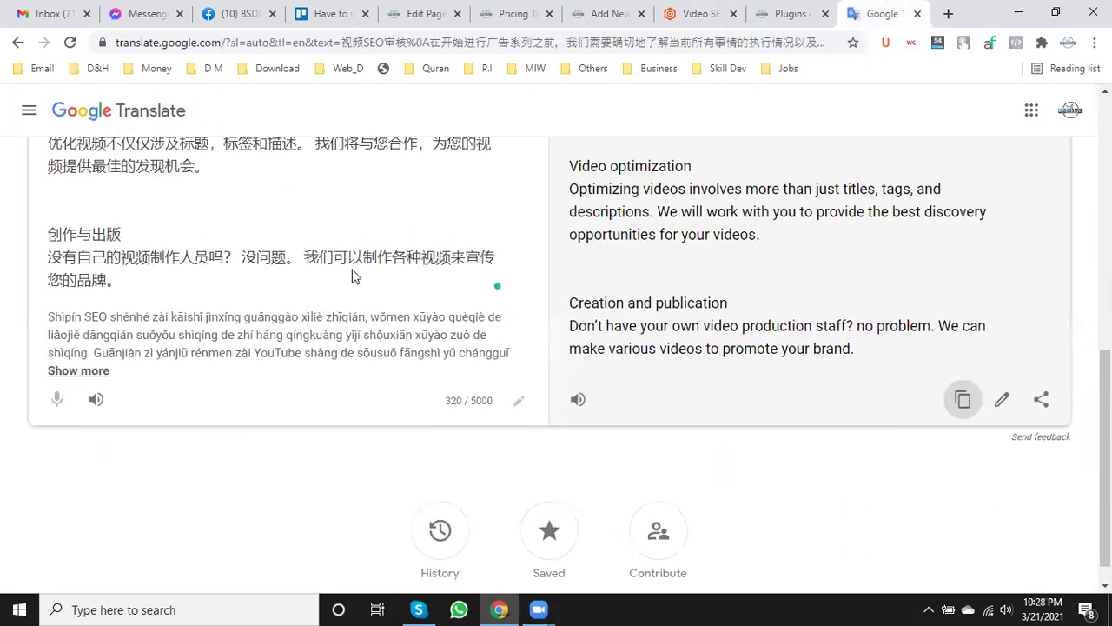
pyautogui.click(522, 209)
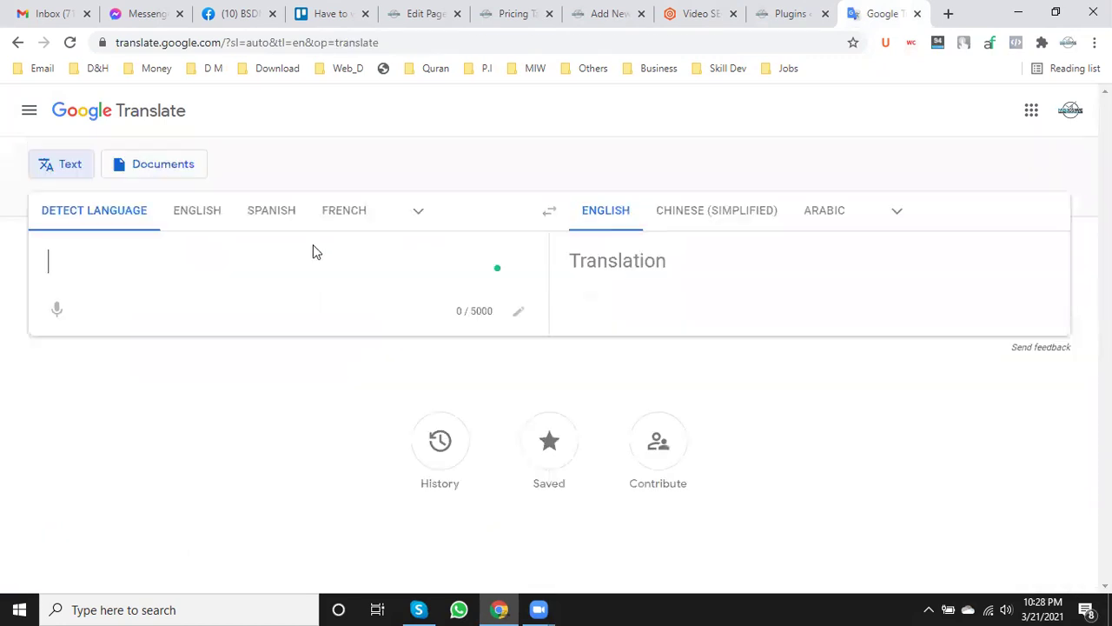
pyautogui.hotkey('ctrl', 'v')
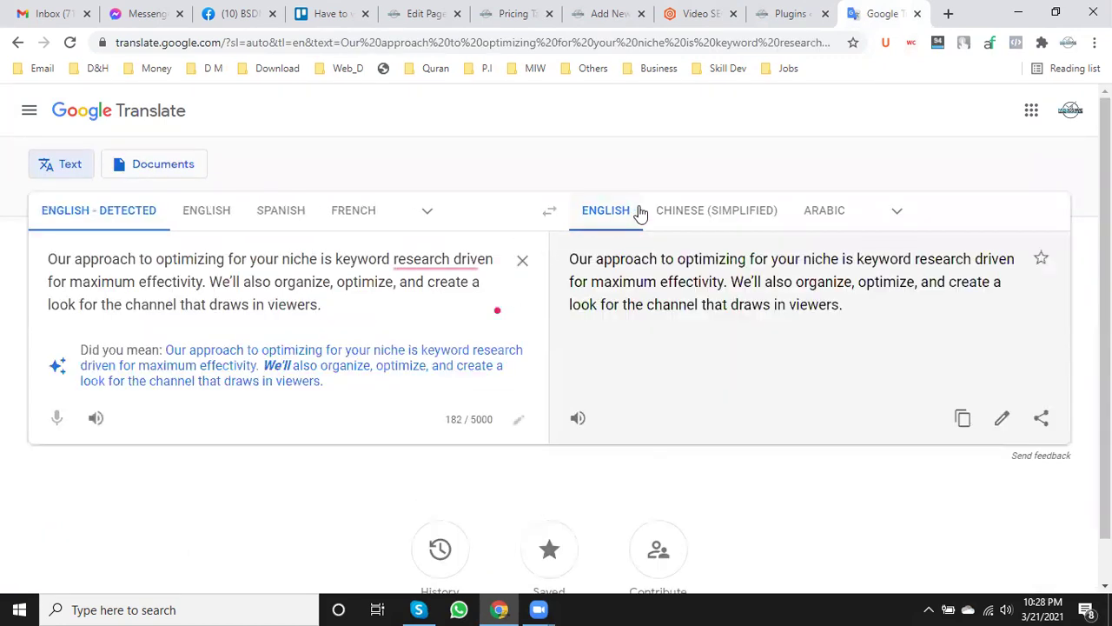
pyautogui.click(700, 213)
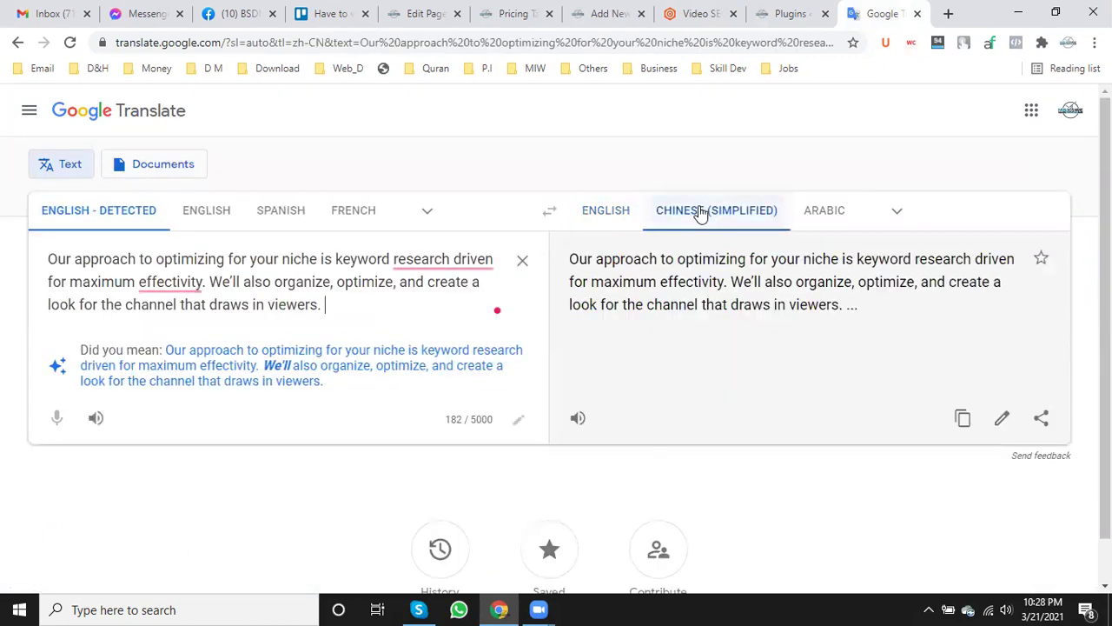
pyautogui.click(962, 419)
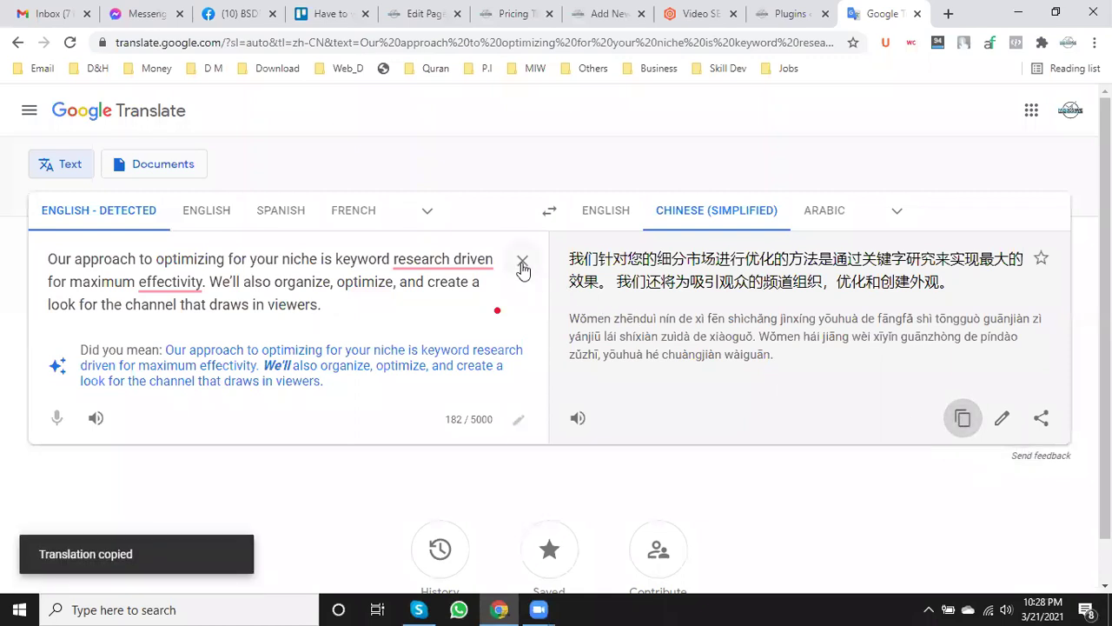
# - Translate the Chinese channel description back into English, check which SEO.com plan it belongs to, and copy the reworded English text
pyautogui.click(521, 260)
pyautogui.click(598, 214)
pyautogui.click(225, 312)
pyautogui.hotkey('ctrl', 'v')
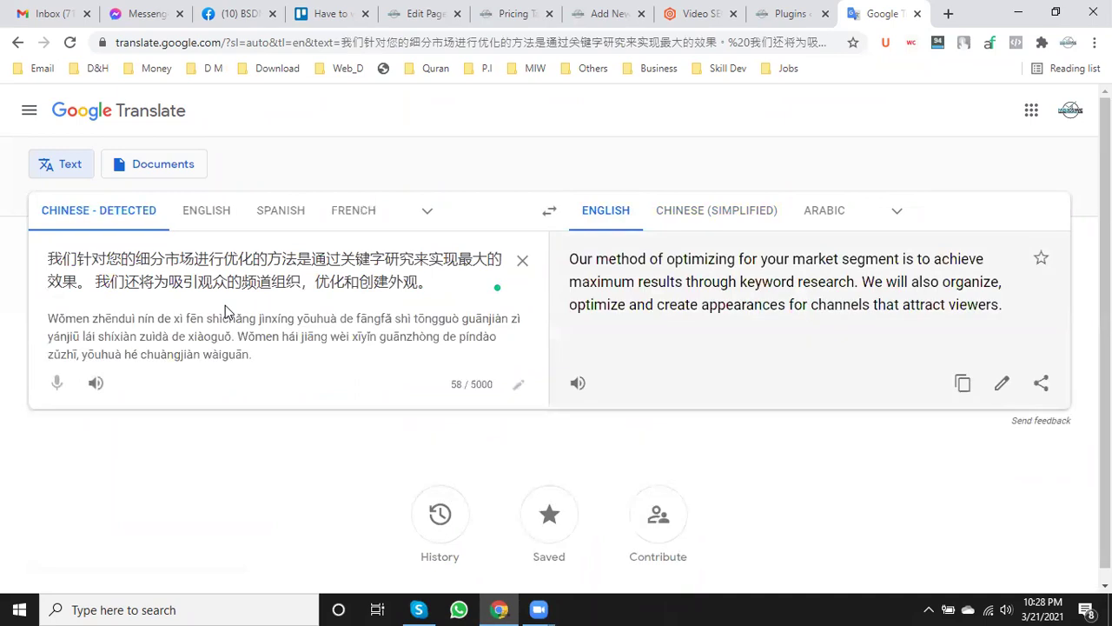
pyautogui.click(693, 13)
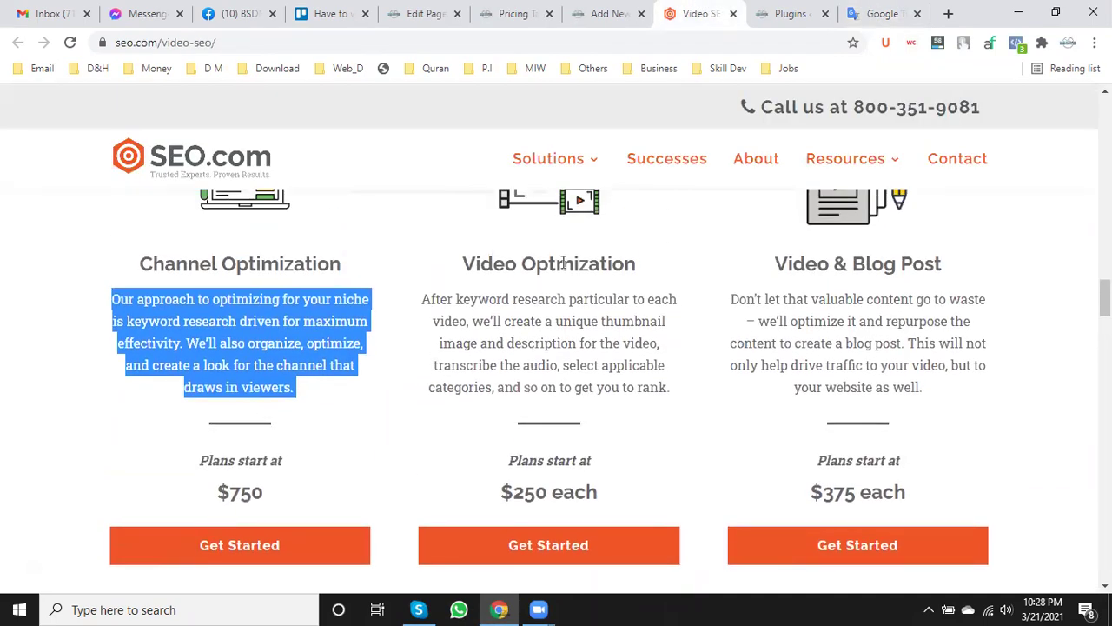
pyautogui.click(883, 13)
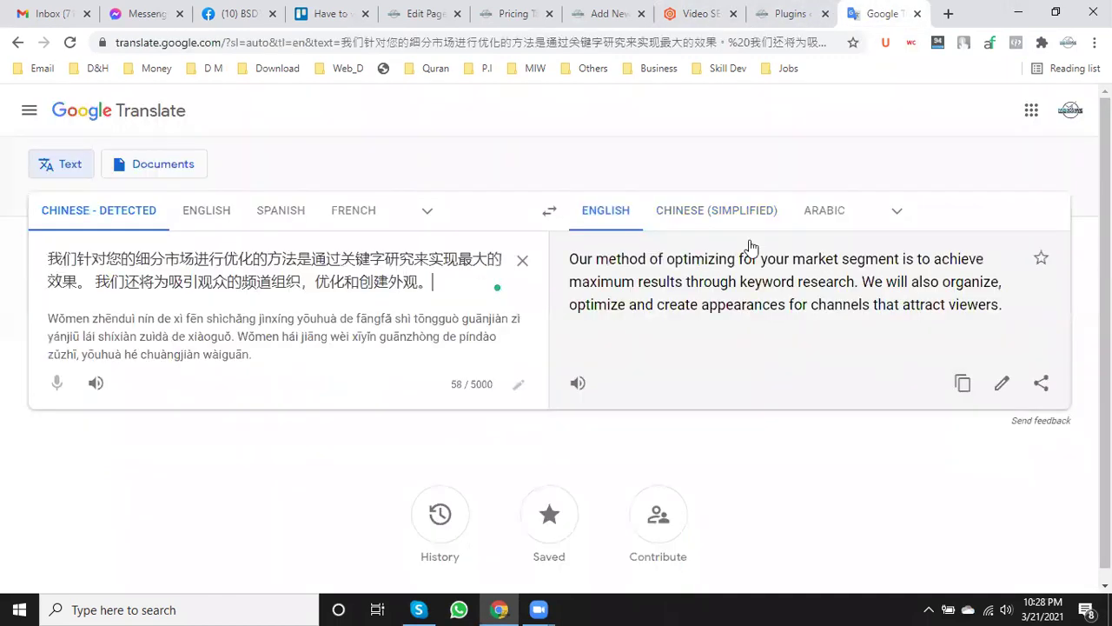
pyautogui.click(961, 383)
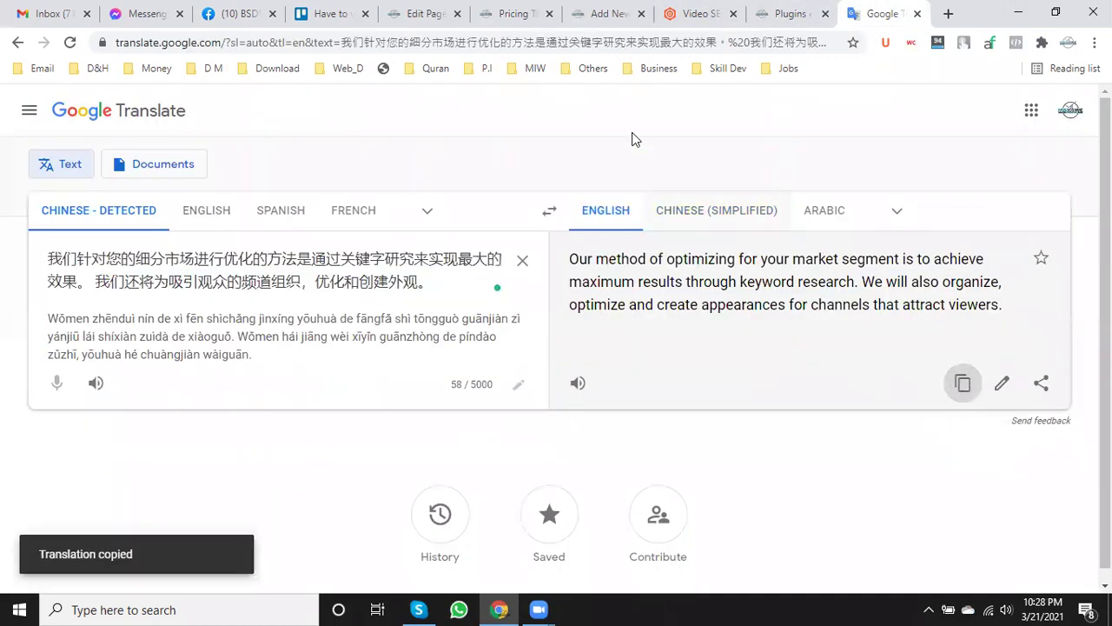
# - Paste the reworded description into the Video & Channel Optimization column's features in the new pricing table and compare it with the SEO.com plans
pyautogui.click(413, 21)
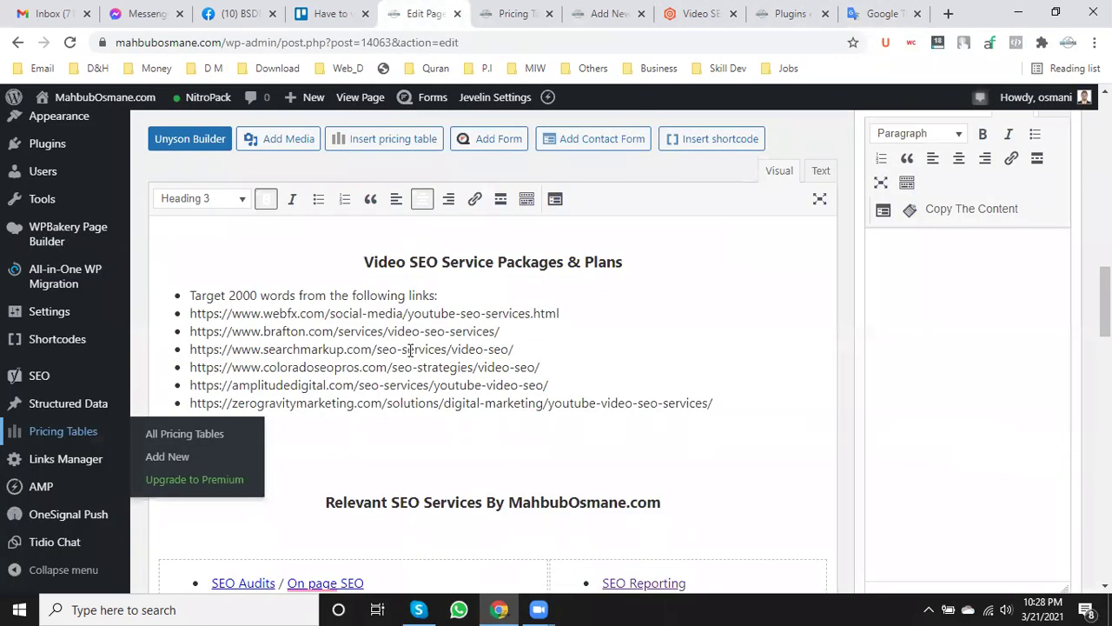
pyautogui.click(523, 10)
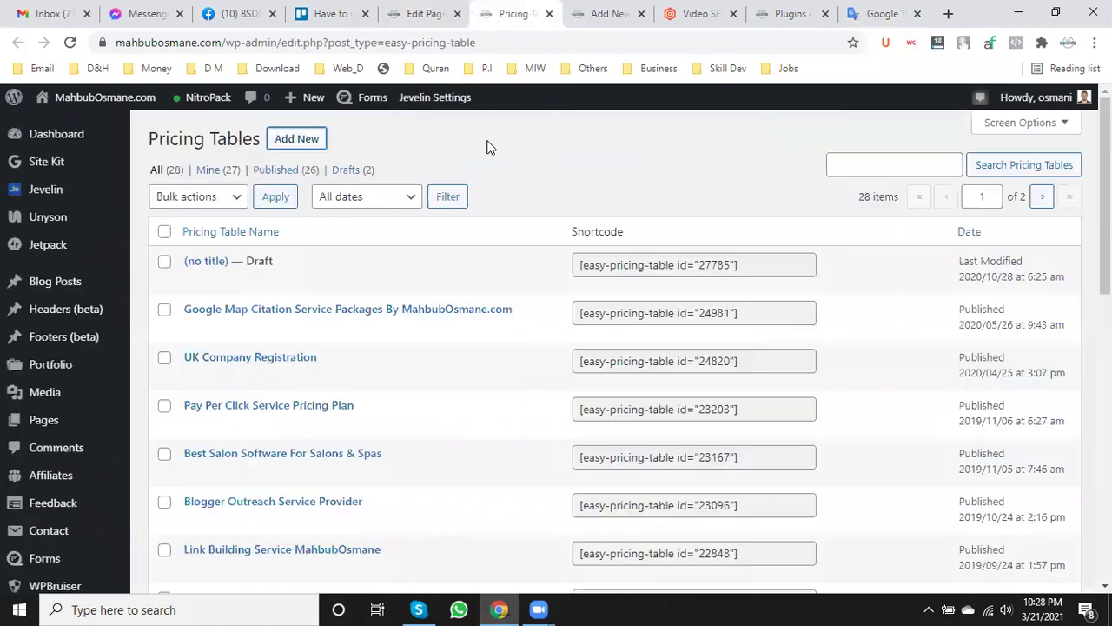
pyautogui.click(609, 13)
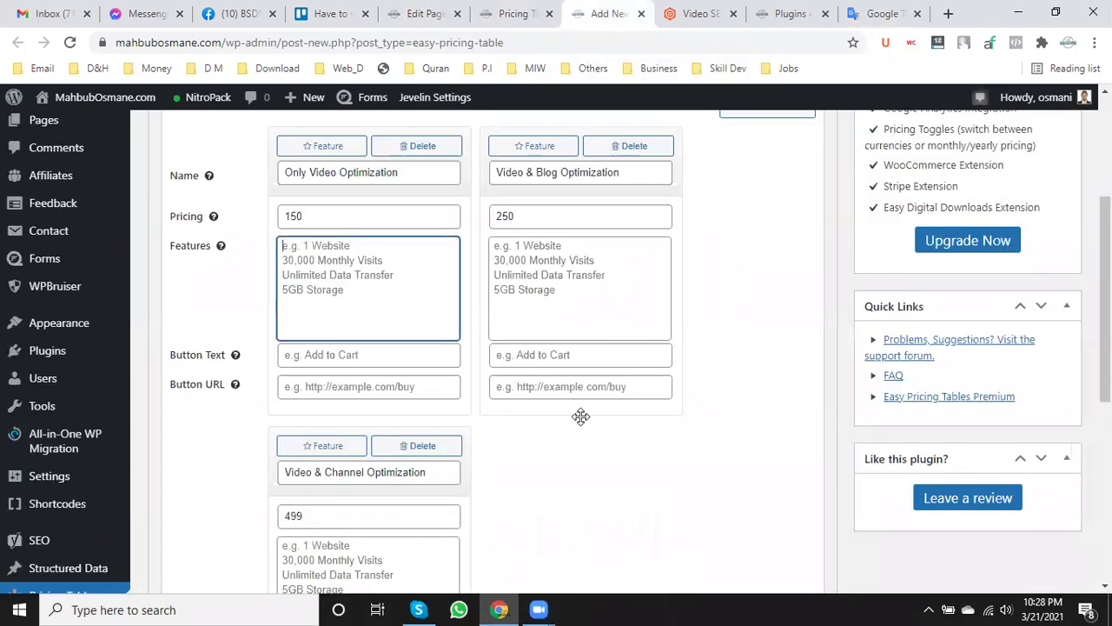
pyautogui.scroll(-1, 580, 416)
pyautogui.click(316, 484)
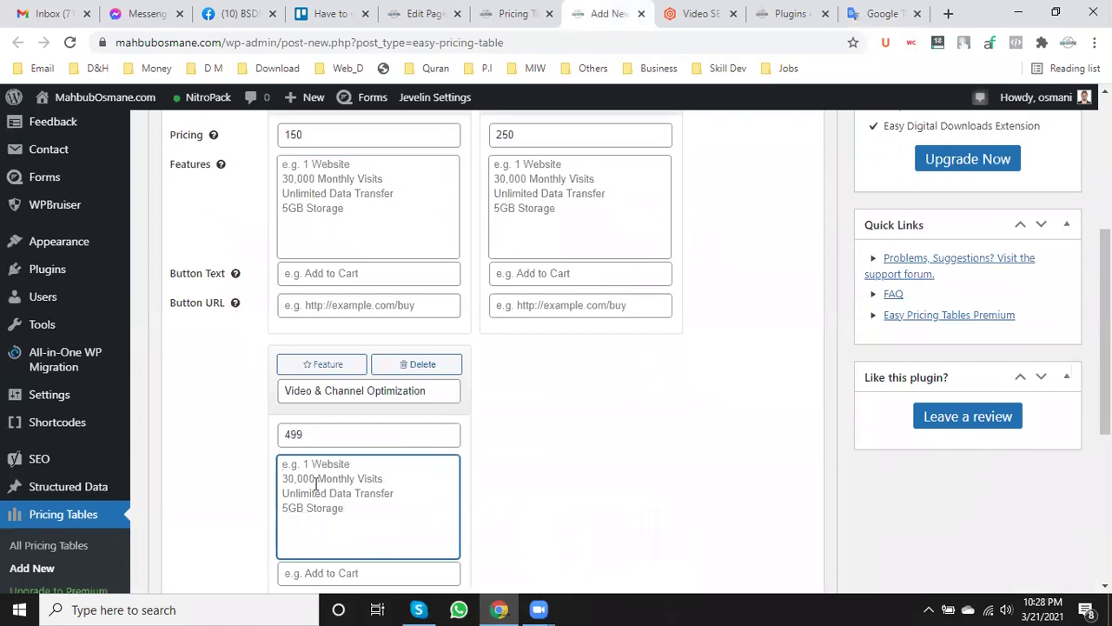
pyautogui.hotkey('ctrl', 'v')
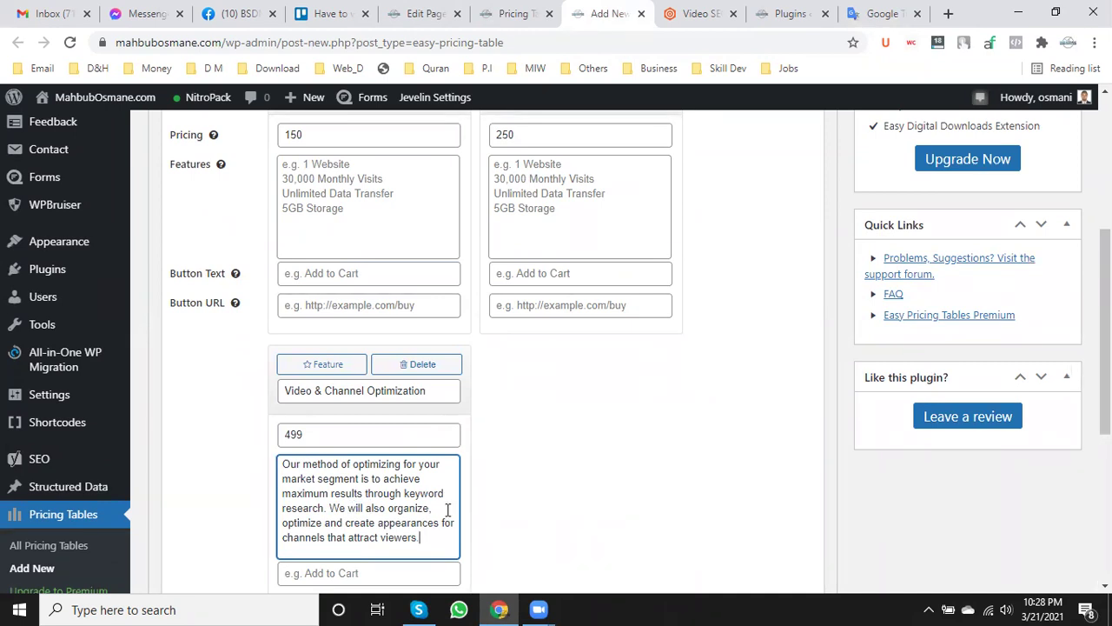
pyautogui.click(708, 10)
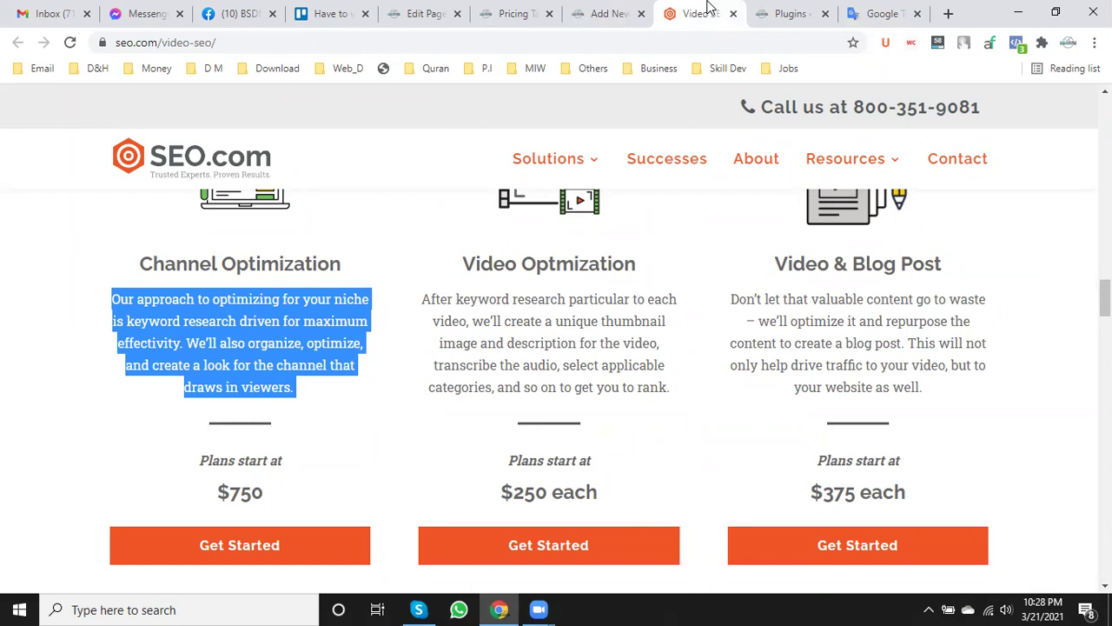
pyautogui.click(631, 12)
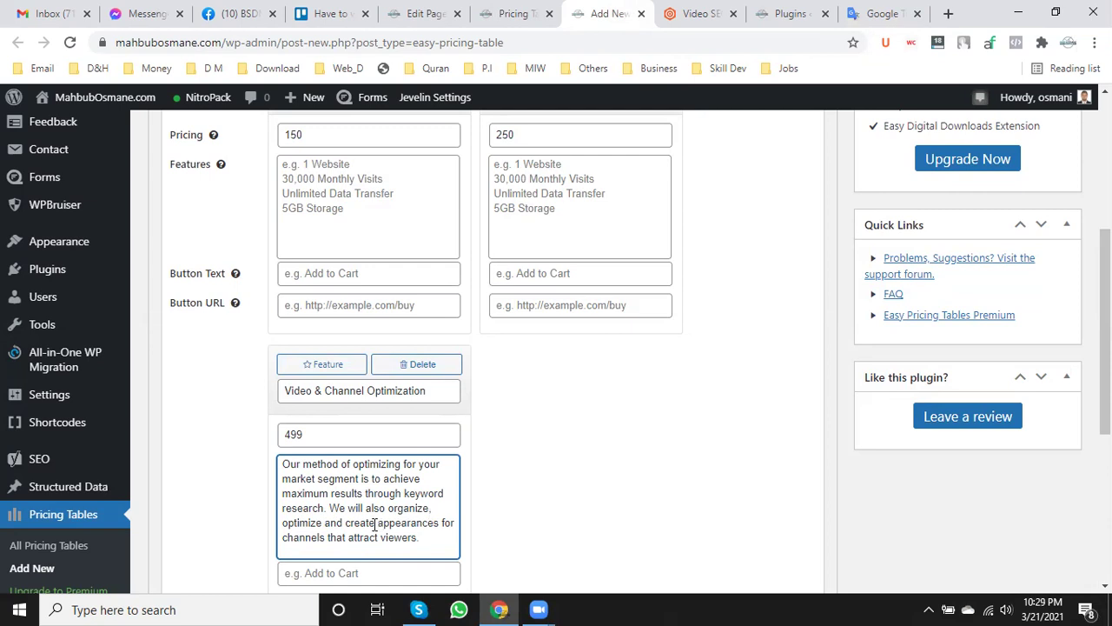
# - Add a dollar sign to all three column prices, making them $499, $150 and $250
pyautogui.scroll(-1, 376, 526)
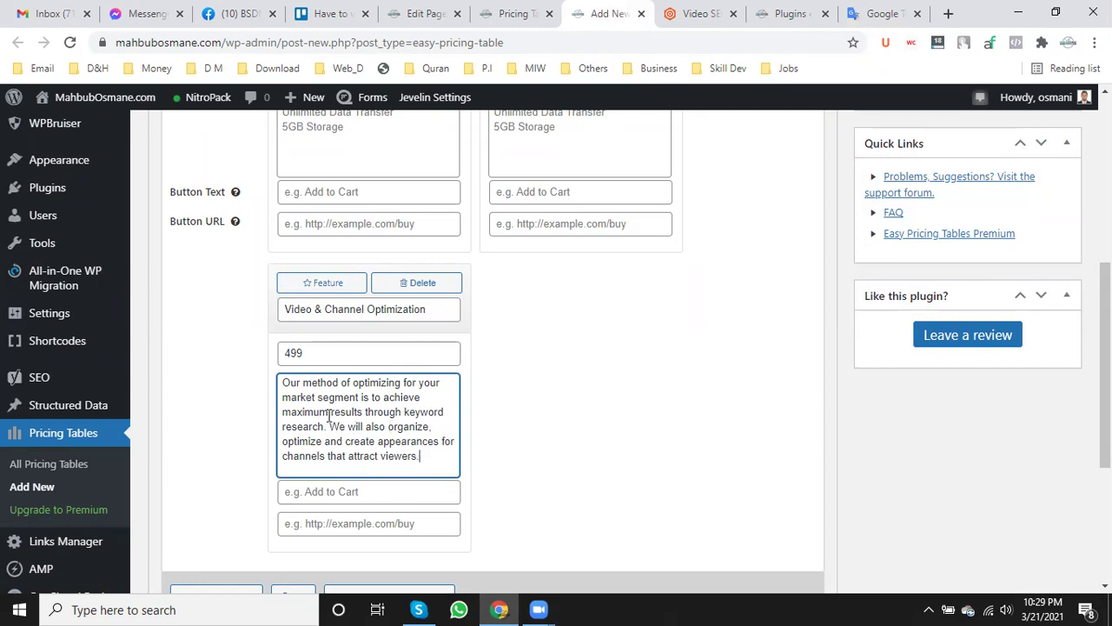
pyautogui.click(287, 354)
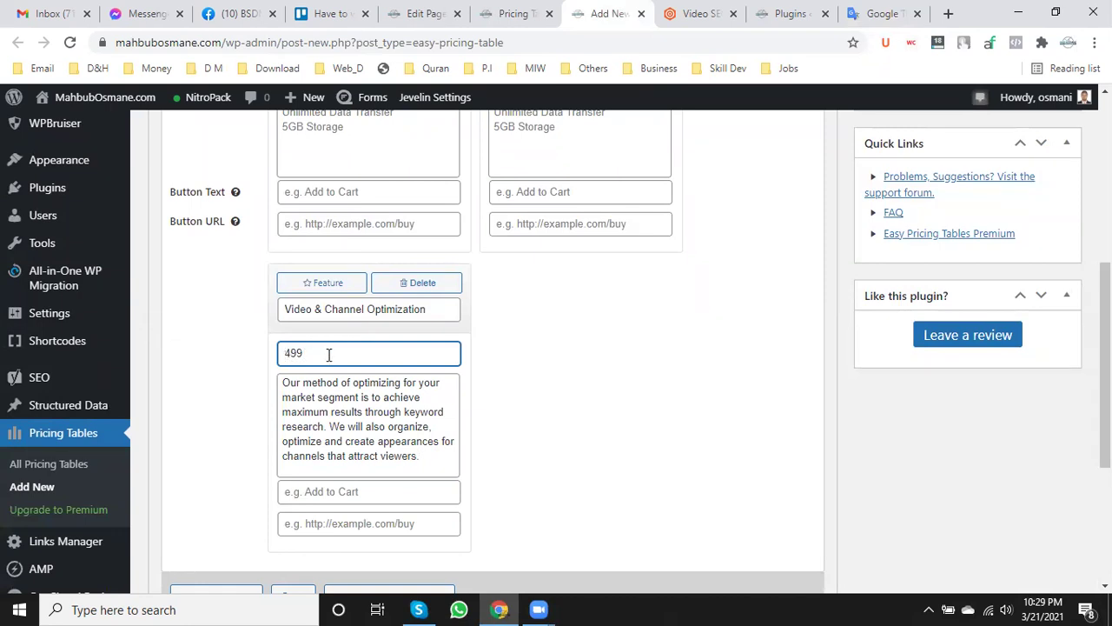
pyautogui.write('$')
pyautogui.scroll(2, 328, 355)
pyautogui.click(284, 219)
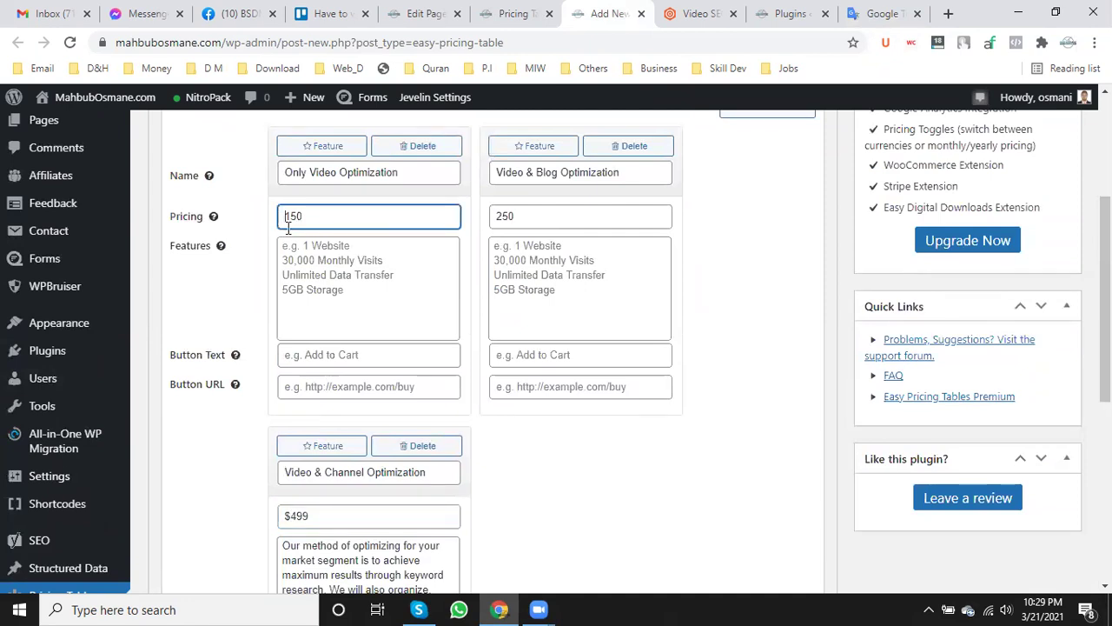
pyautogui.write('$')
pyautogui.click(496, 218)
pyautogui.write('$')
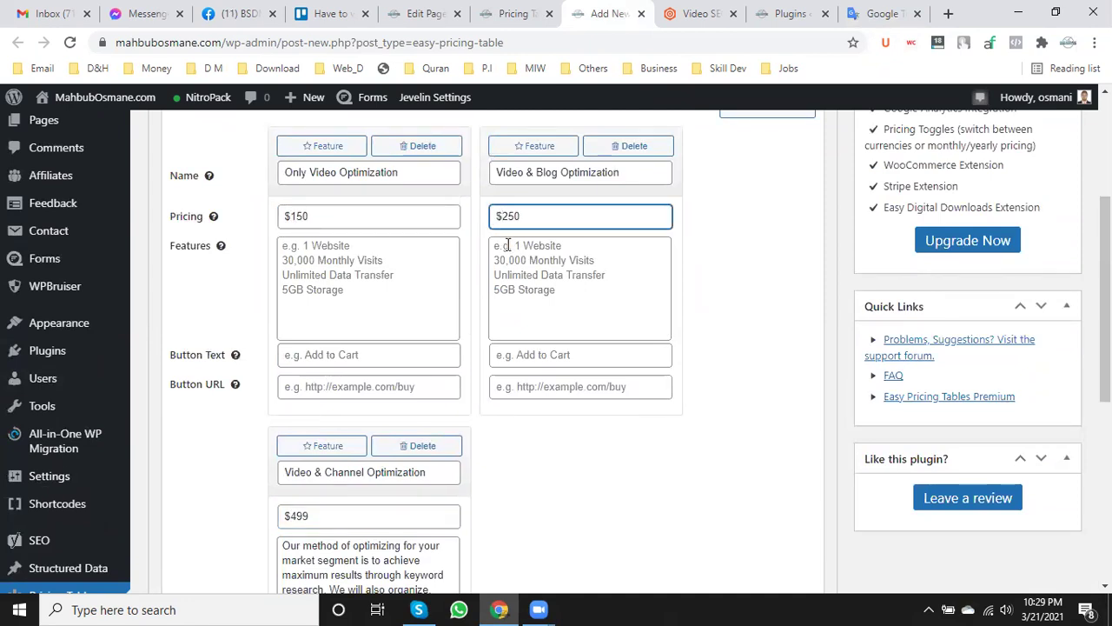
pyautogui.scroll(-2, 521, 385)
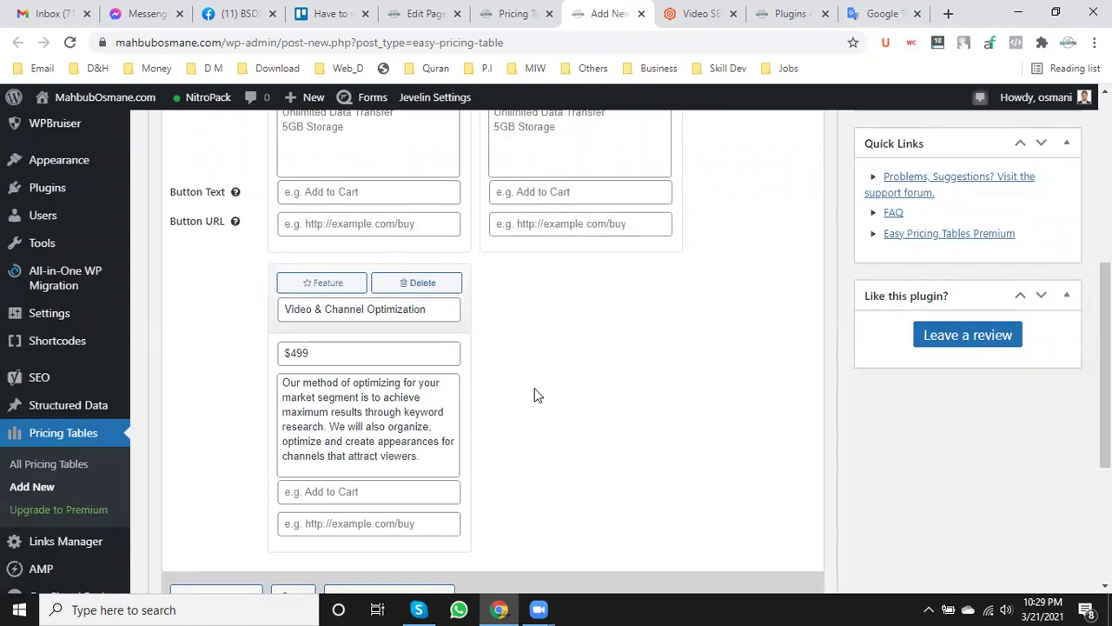
pyautogui.scroll(2, 534, 397)
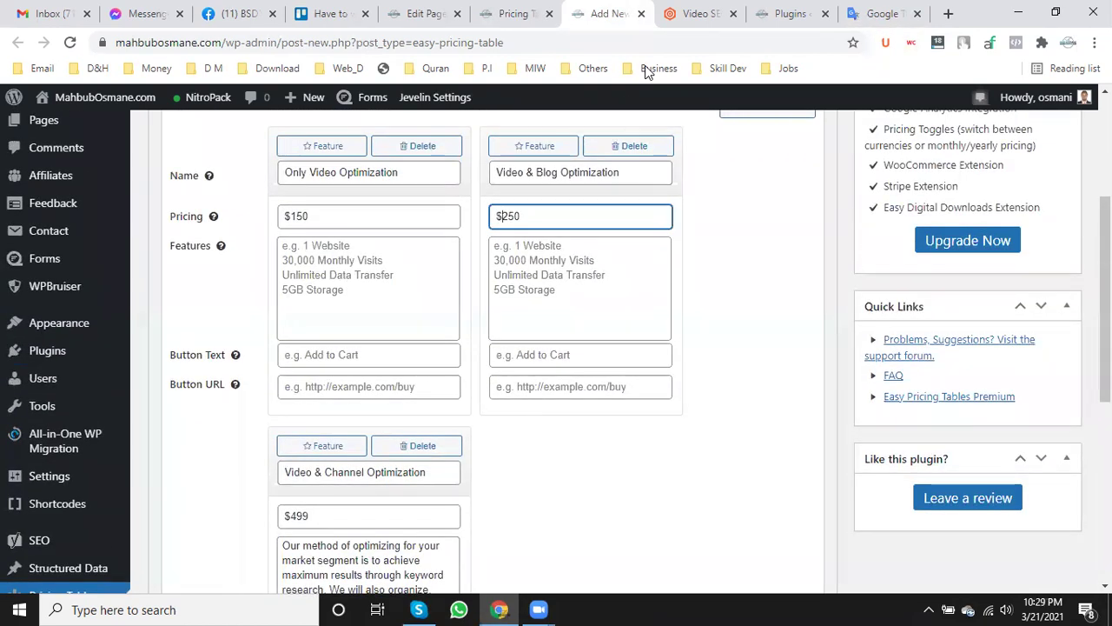
# - Copy the description paragraph of the Video & Blog Post plan from the SEO.com page
pyautogui.click(723, 11)
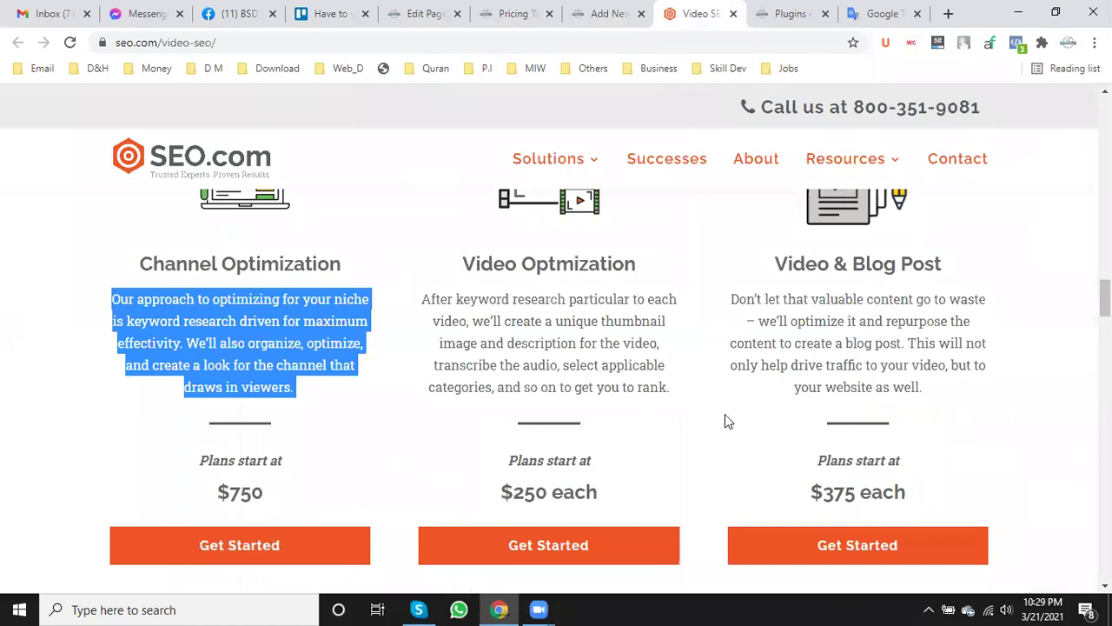
pyautogui.moveTo(924, 392); pyautogui.dragTo(730, 300)
pyautogui.rightClick(790, 304)
pyautogui.click(774, 318)
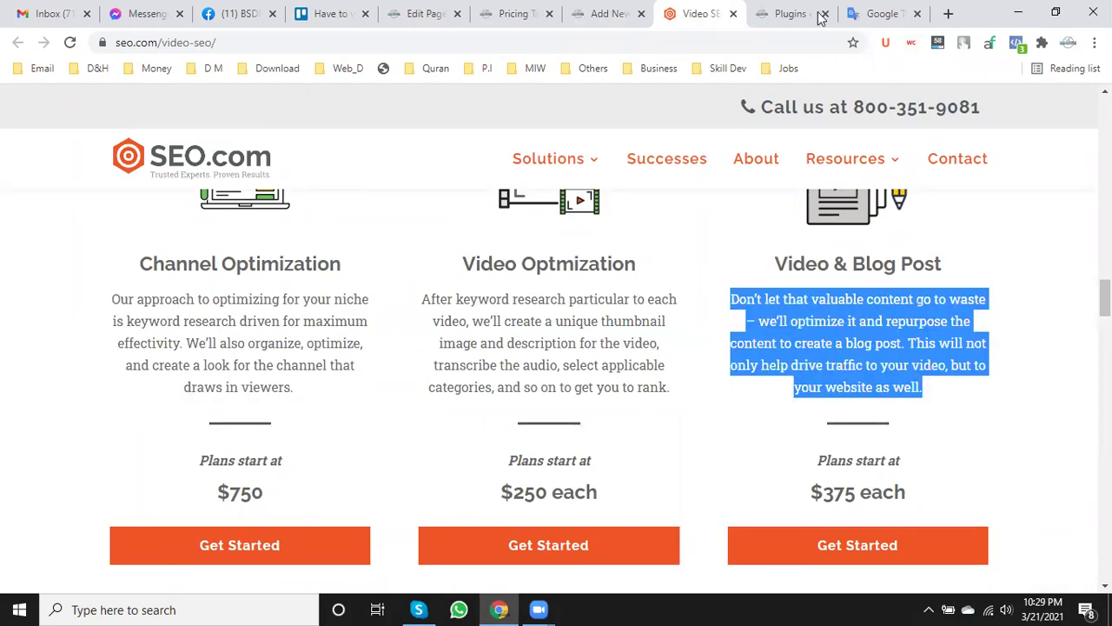
# - In Google Translate, translate the copied Video & Blog Post description into Chinese (Simplified) and copy the translation
pyautogui.click(871, 13)
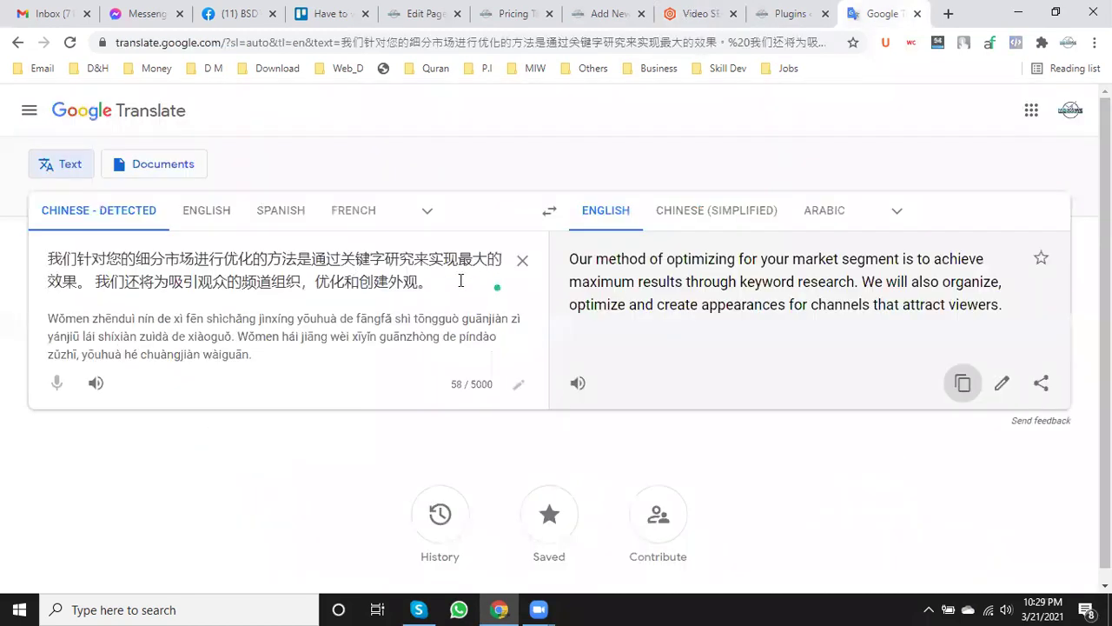
pyautogui.click(521, 258)
pyautogui.hotkey('ctrl', 'v')
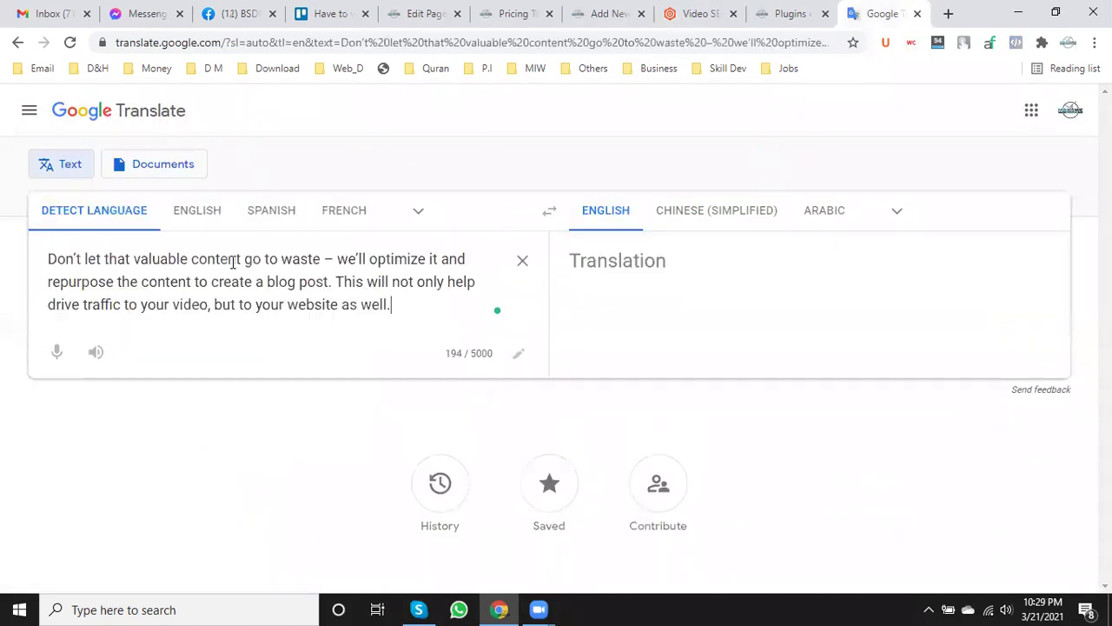
pyautogui.tripleClick(708, 252)
pyautogui.click(718, 208)
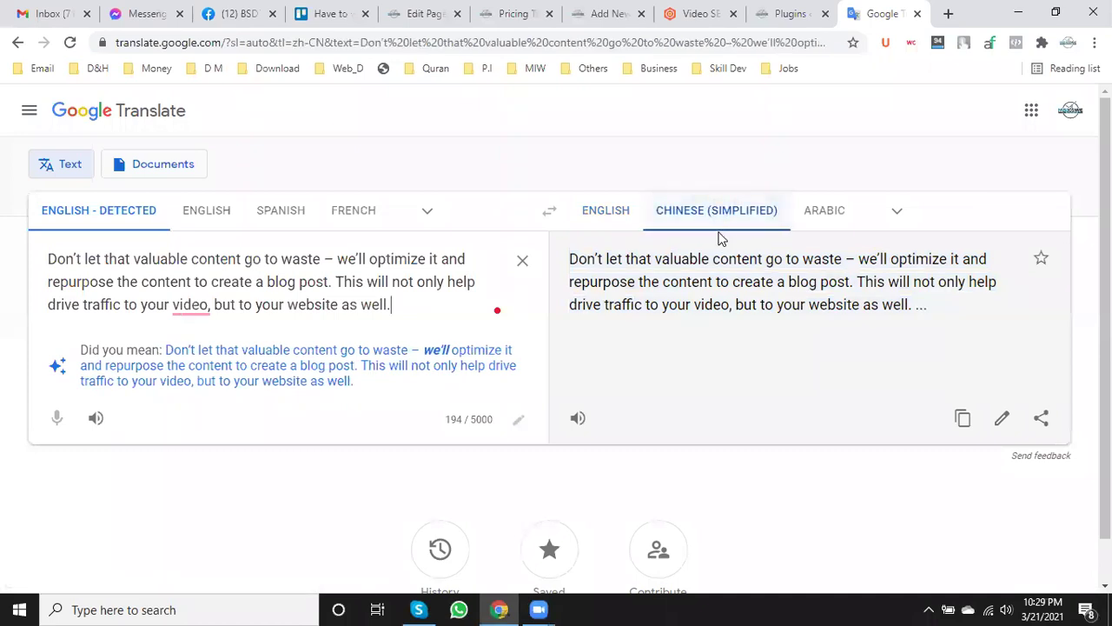
pyautogui.click(962, 419)
# - Replace the source text with the Chinese blog post description and translate it back into English
pyautogui.click(522, 260)
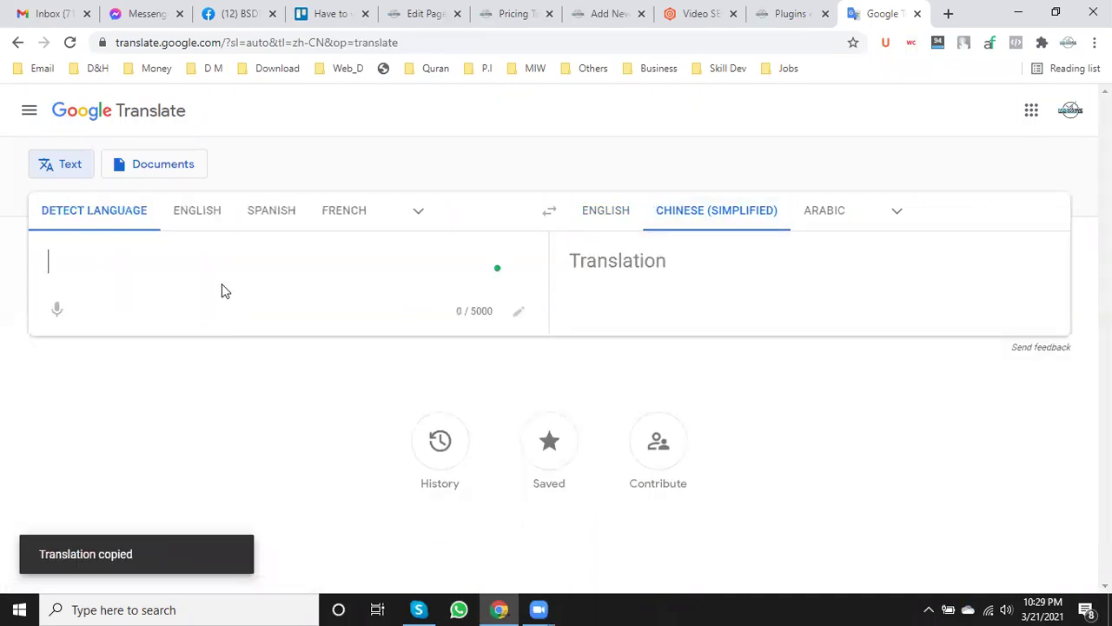
pyautogui.hotkey('ctrl', 'v')
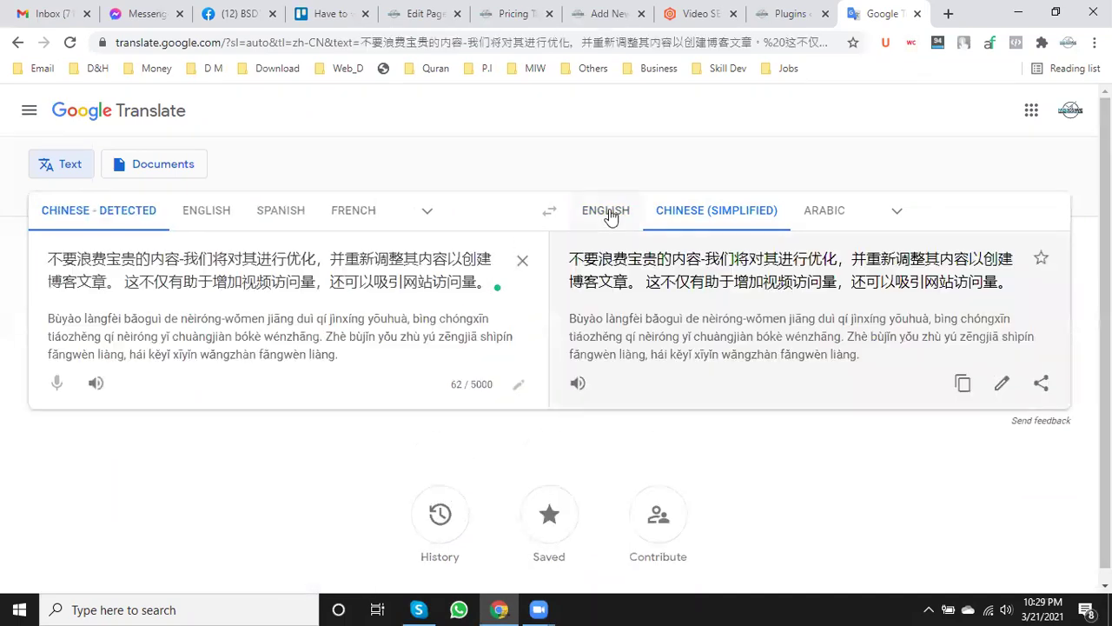
pyautogui.click(607, 212)
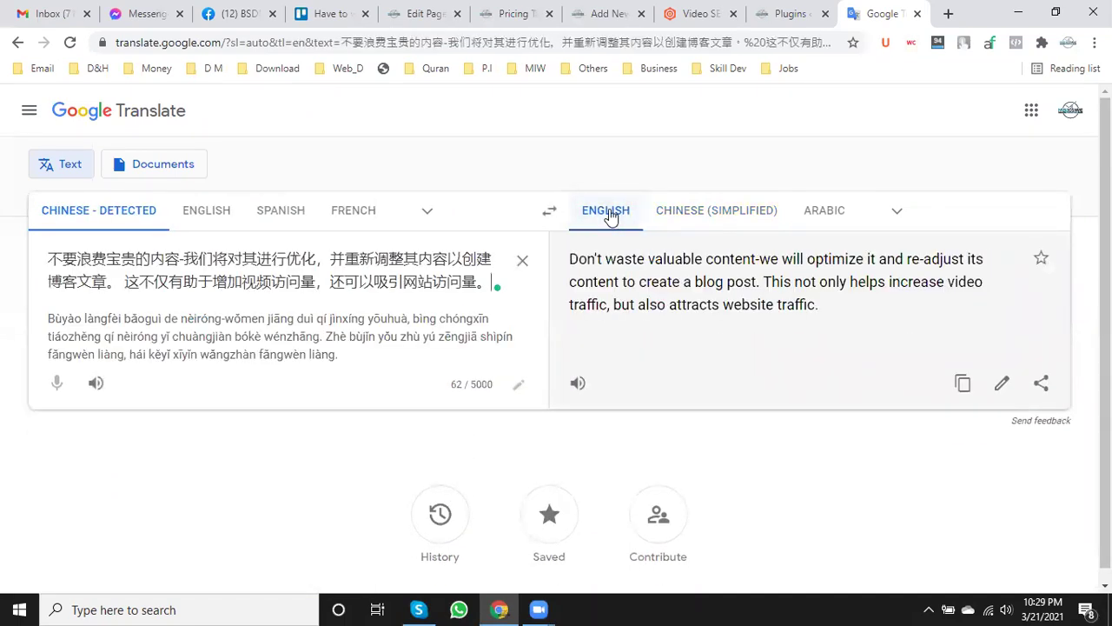
# - Copy the reworded English blog post description and paste it as the features of the Video & Blog Optimization column
pyautogui.click(962, 383)
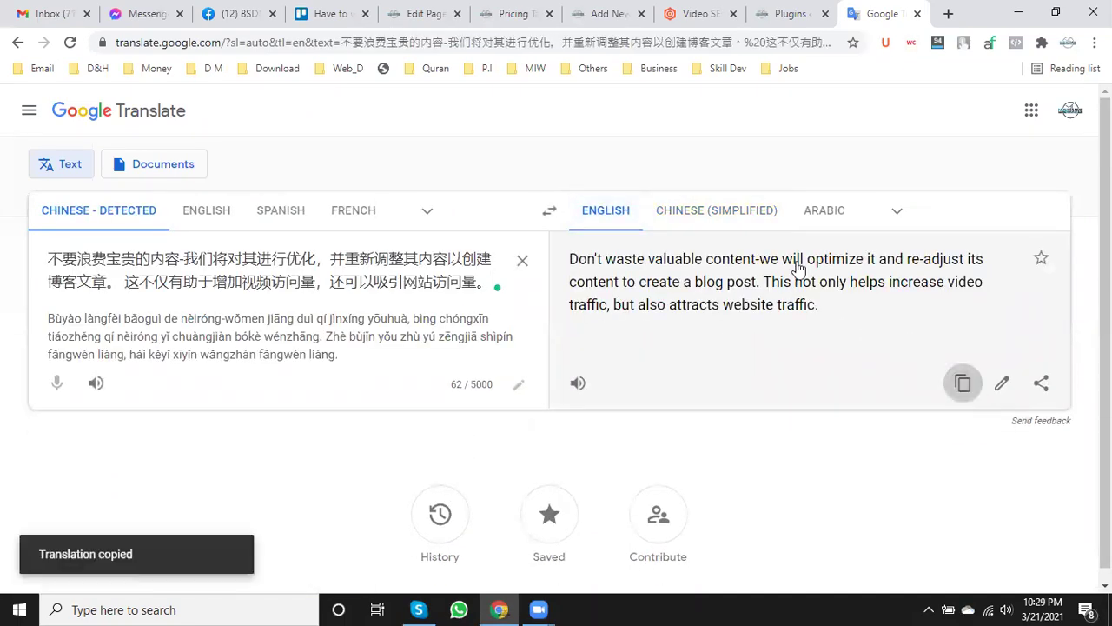
pyautogui.click(594, 6)
pyautogui.click(573, 296)
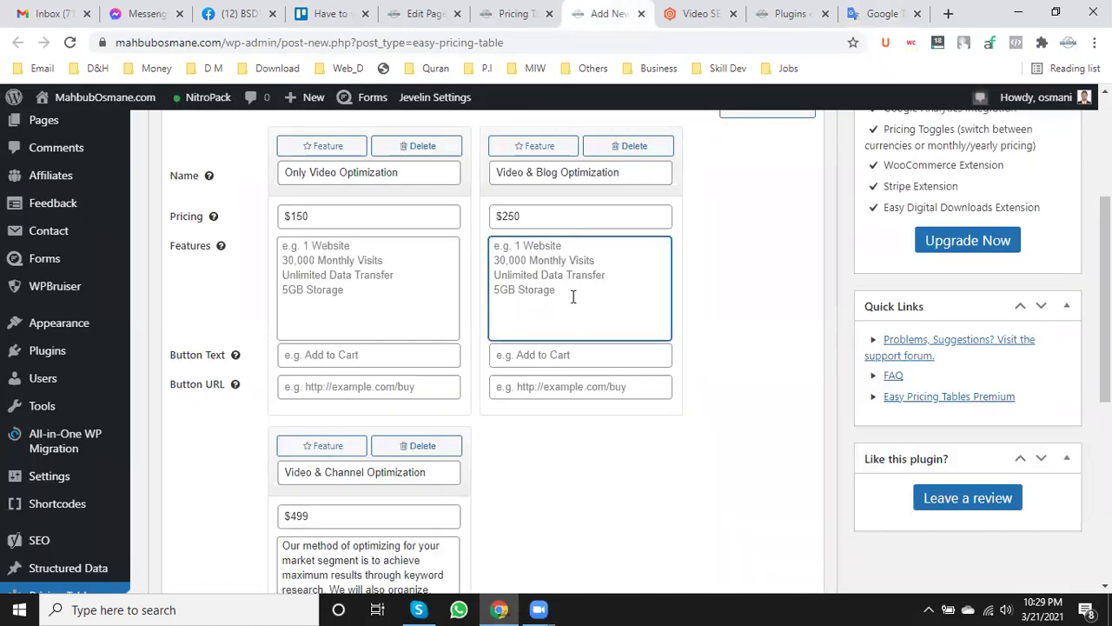
pyautogui.hotkey('ctrl', 'v')
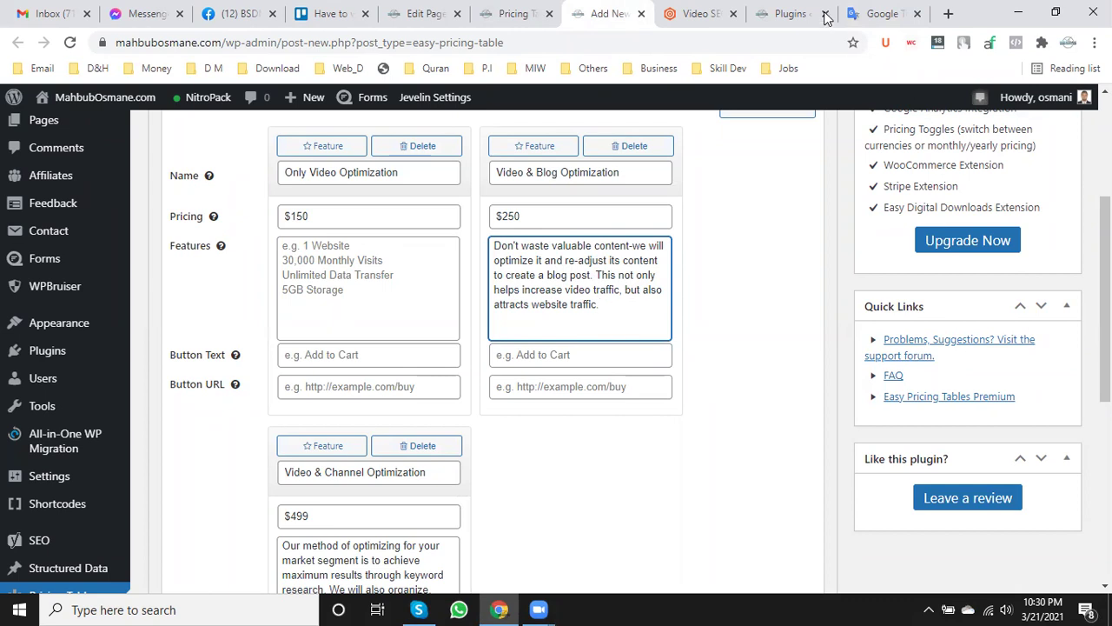
# - Copy the description paragraph of the Video Optimization plan from the SEO.com page
pyautogui.click(708, 13)
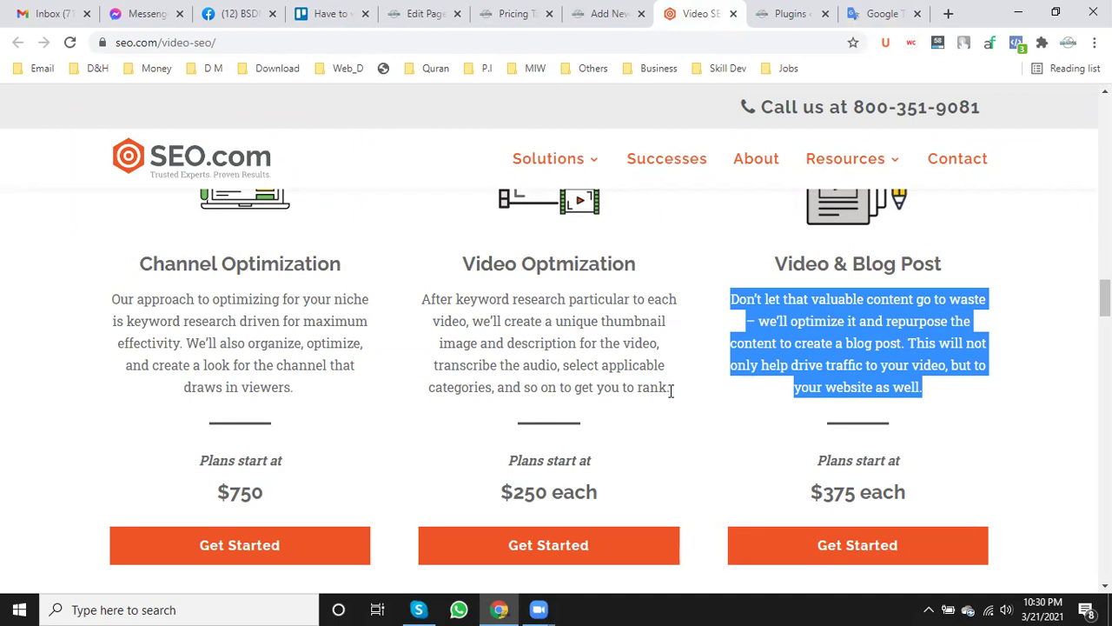
pyautogui.moveTo(671, 391); pyautogui.dragTo(426, 313)
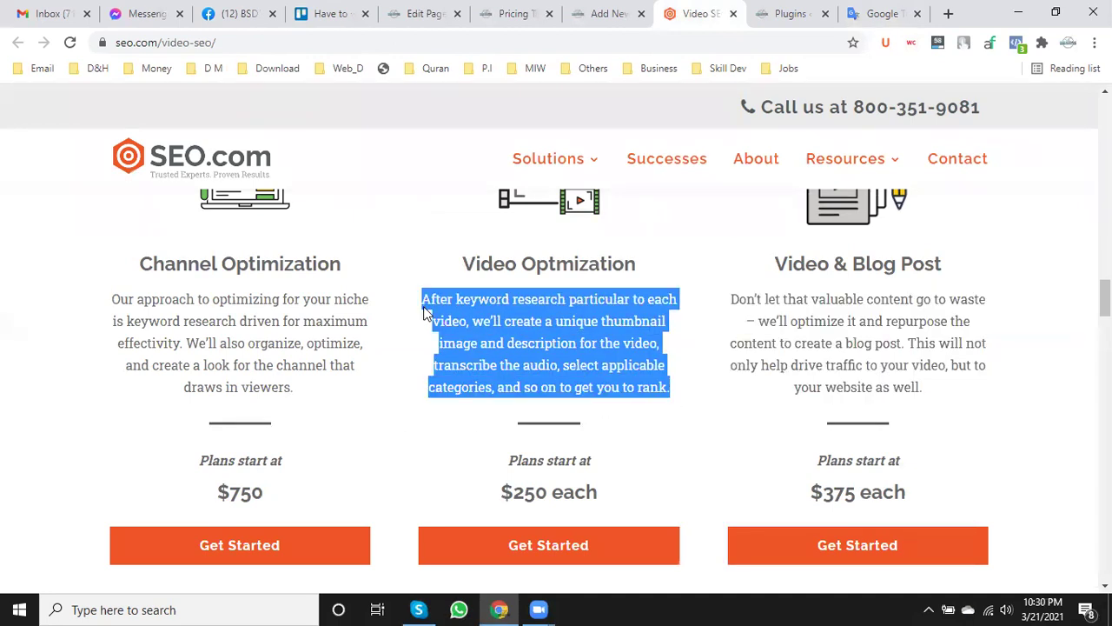
pyautogui.rightClick(464, 304)
pyautogui.click(535, 318)
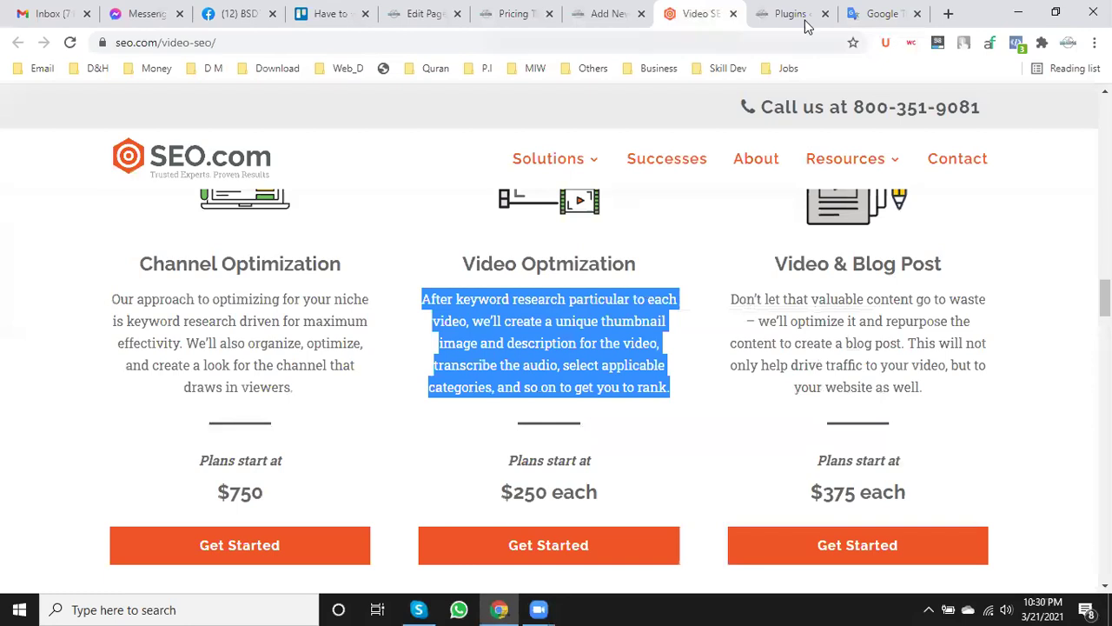
# - In Google Translate, translate the copied Video Optimization description into Chinese (Simplified) and copy the translation
pyautogui.click(866, 12)
pyautogui.click(519, 259)
pyautogui.click(747, 214)
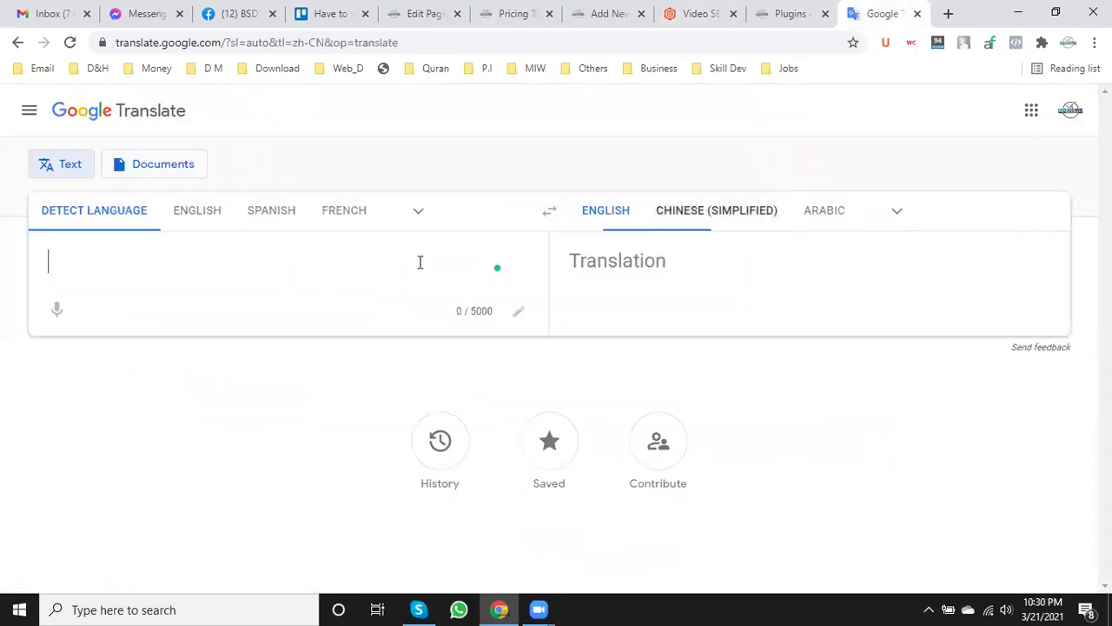
pyautogui.hotkey('ctrl', 'v')
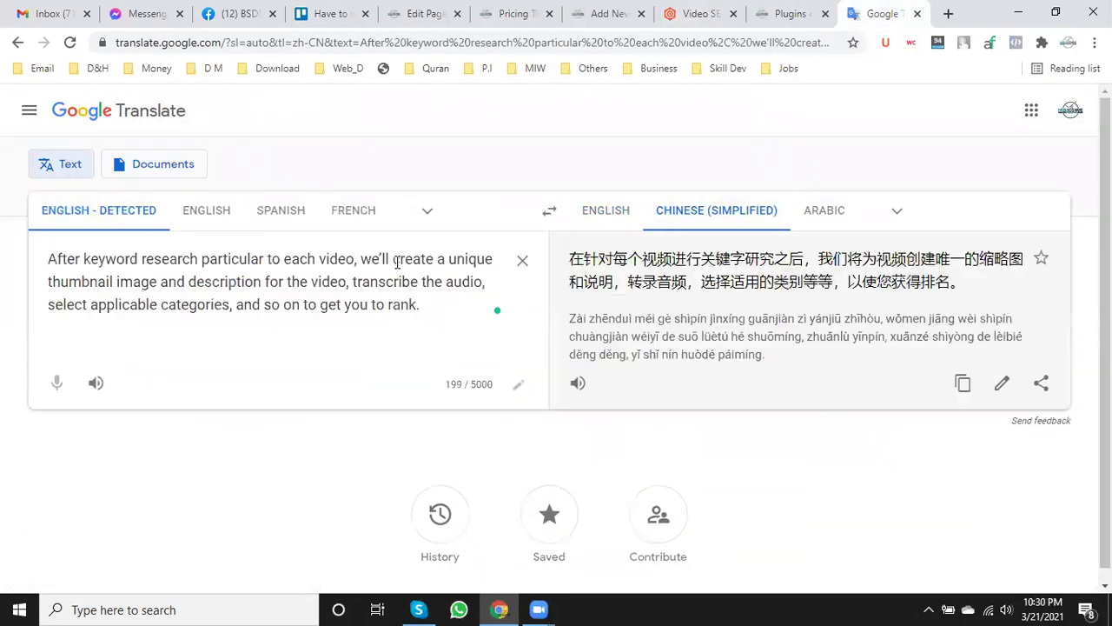
pyautogui.click(963, 384)
# - Translate the Chinese video description back into English and paste the result as the features of the Only Video Optimization column
pyautogui.click(522, 260)
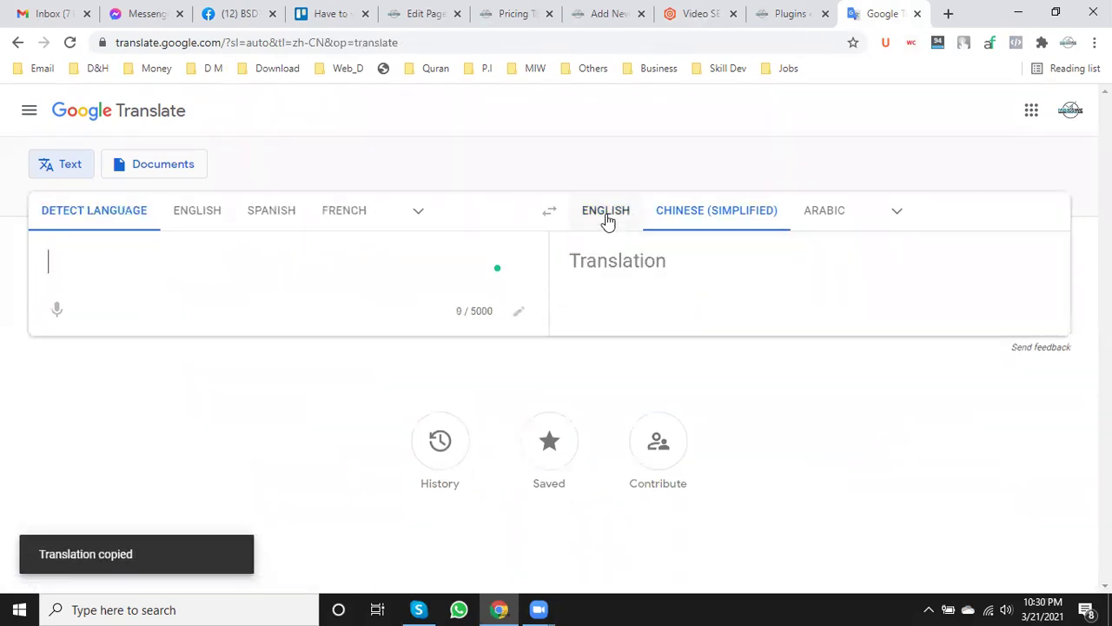
pyautogui.hotkey('ctrl', 'v')
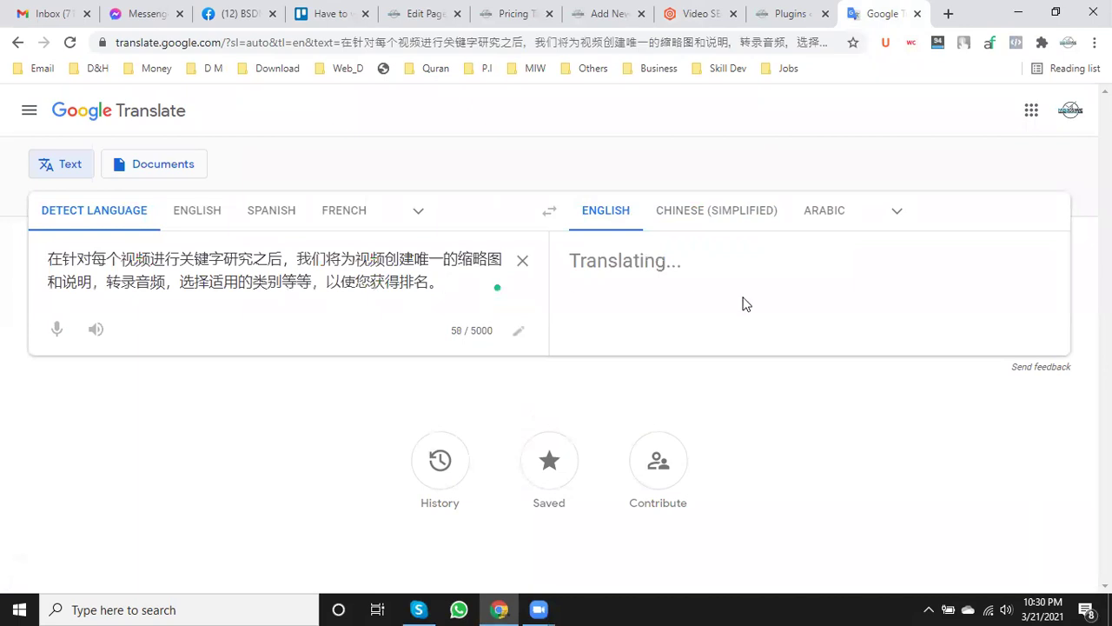
pyautogui.click(963, 384)
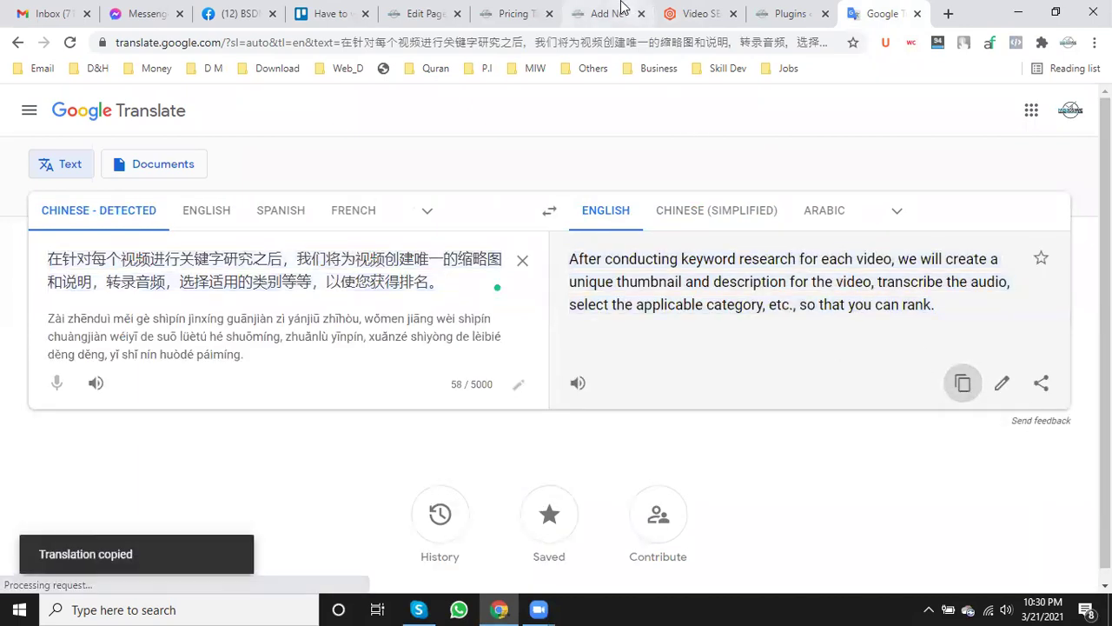
pyautogui.click(591, 16)
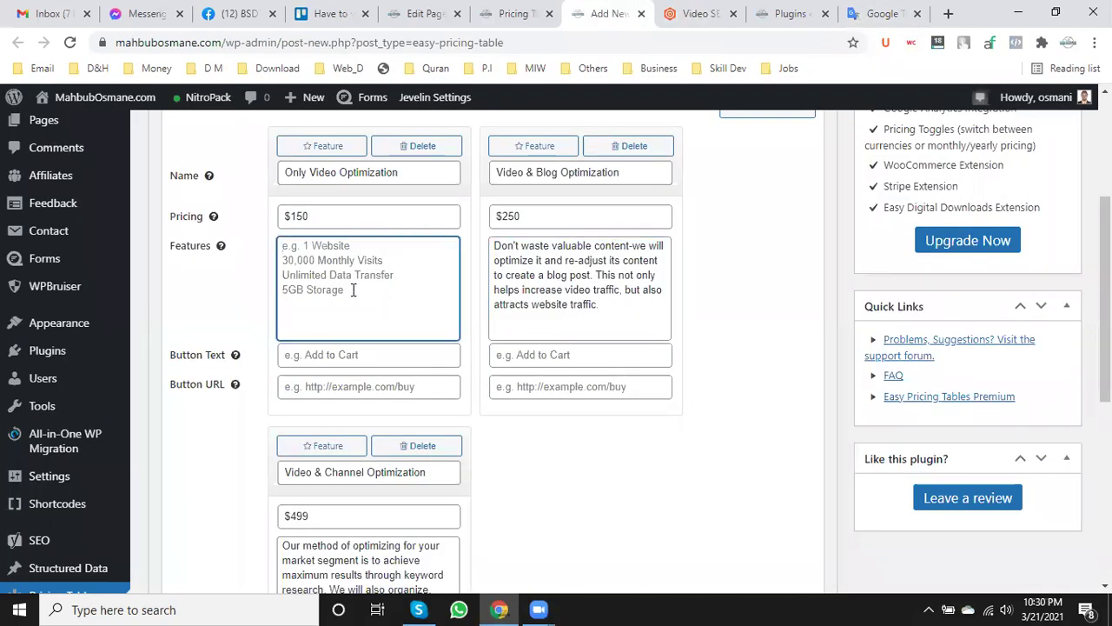
pyautogui.hotkey('ctrl', 'v')
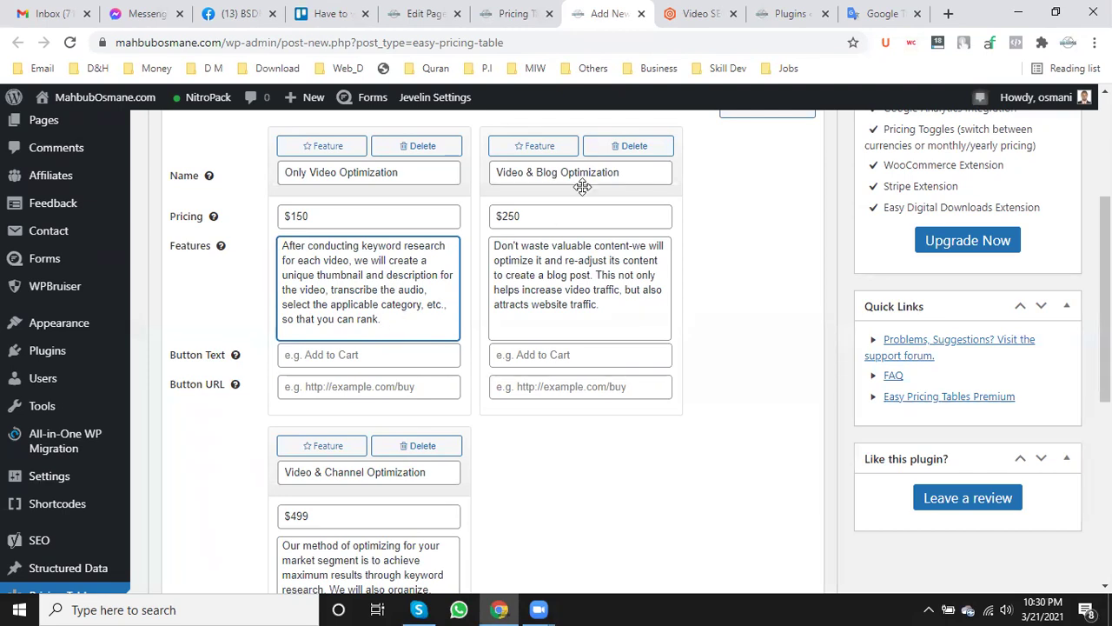
# - Check the button wording on the SEO.com plans and set the Only Video Optimization button text to "Buy it now or Contact us"
pyautogui.click(695, 13)
pyautogui.scroll(-2, 248, 453)
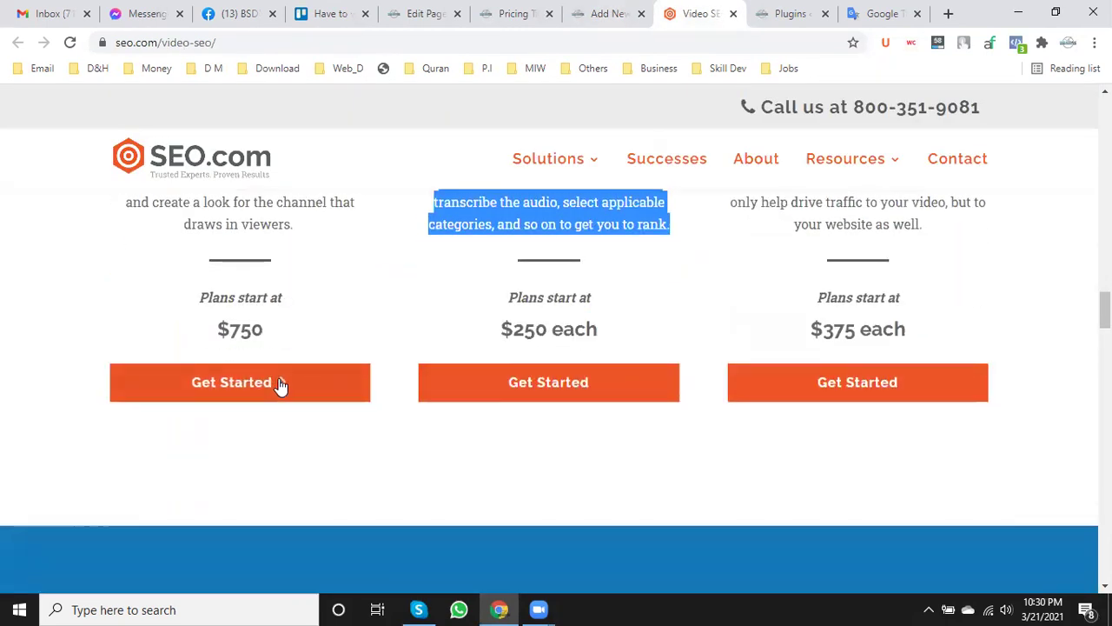
pyautogui.click(601, 13)
pyautogui.click(362, 360)
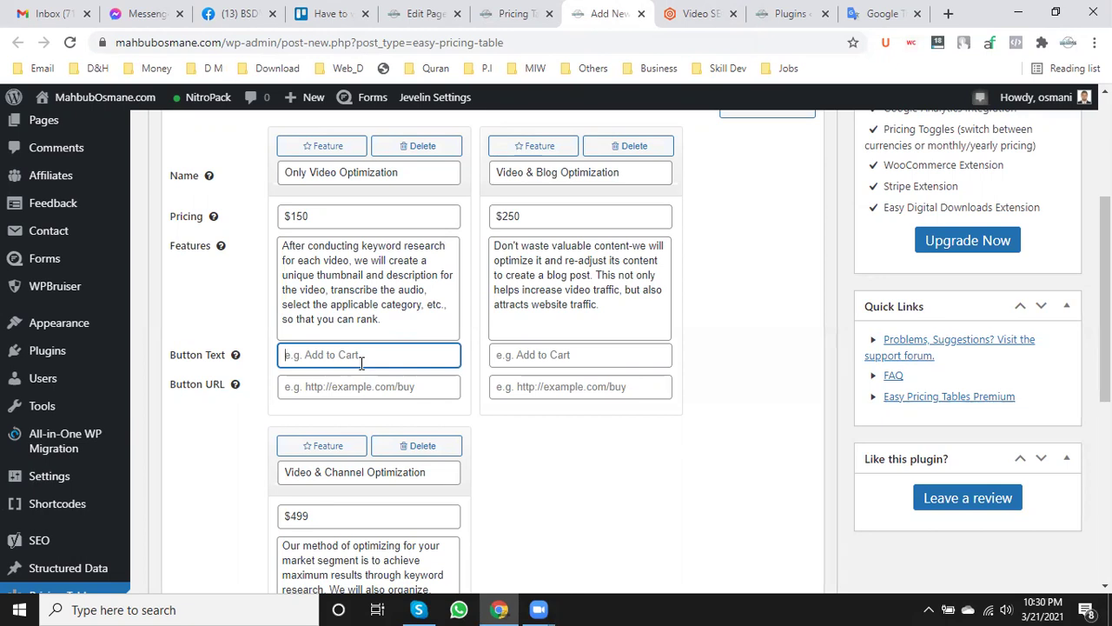
pyautogui.write('Buy it')
pyautogui.keyDown('shift'); pyautogui.click(296, 355); pyautogui.keyUp('shift')
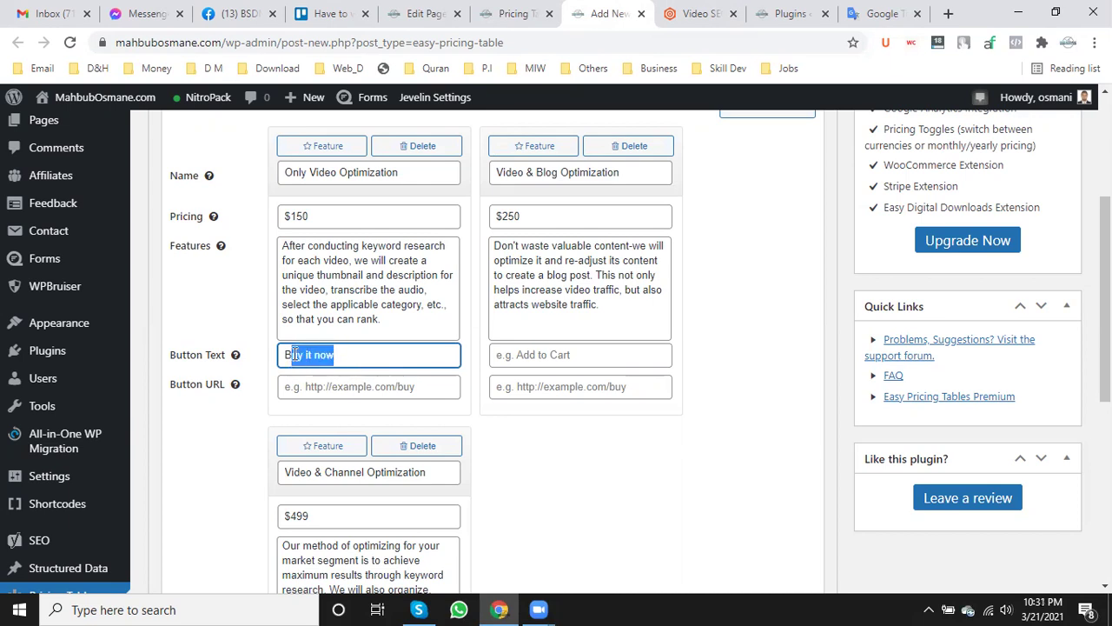
pyautogui.click(399, 355)
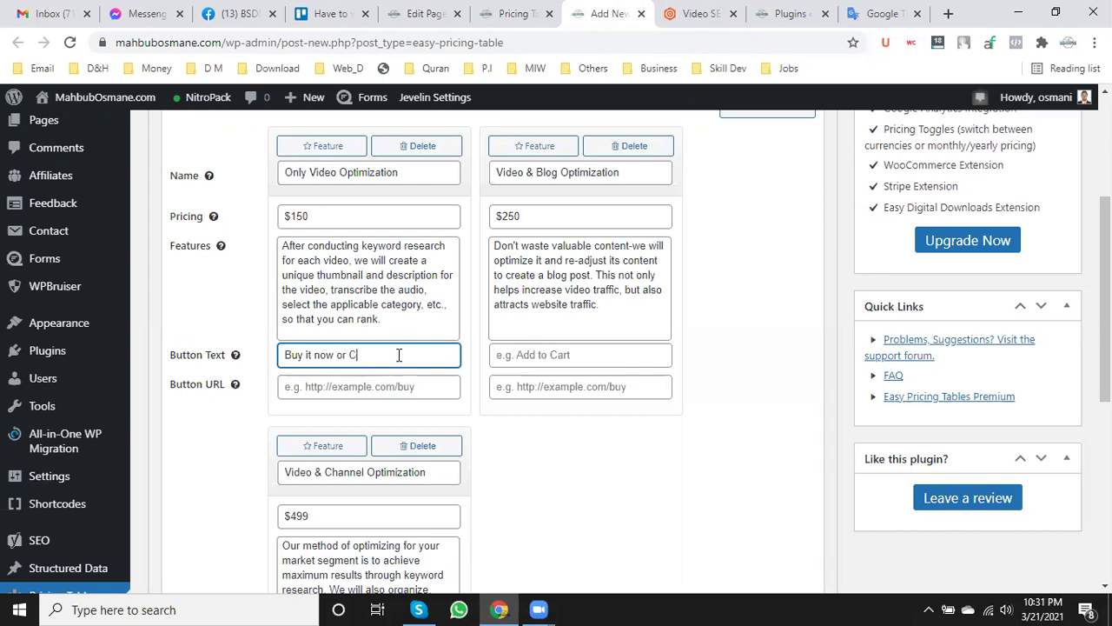
pyautogui.write('or C')
pyautogui.press('BackSpace')
pyautogui.write('Contact us')
# - Copy the button text "Buy it now or Contact us" into the Video & Blog Optimization and Video & Channel Optimization columns
pyautogui.moveTo(423, 356); pyautogui.dragTo(278, 363)
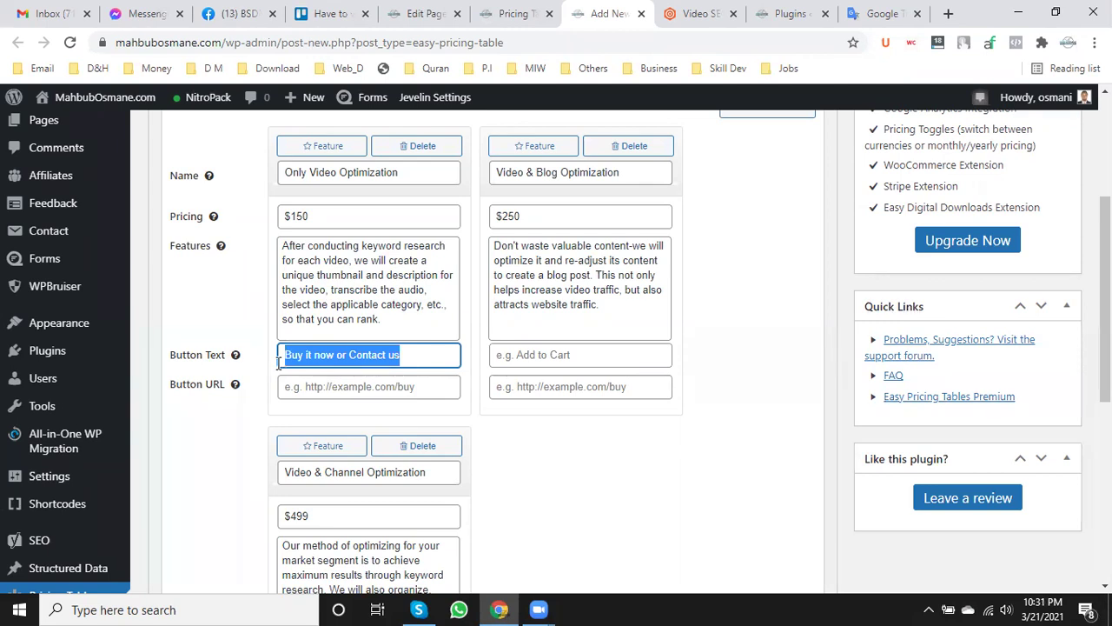
pyautogui.click(520, 356)
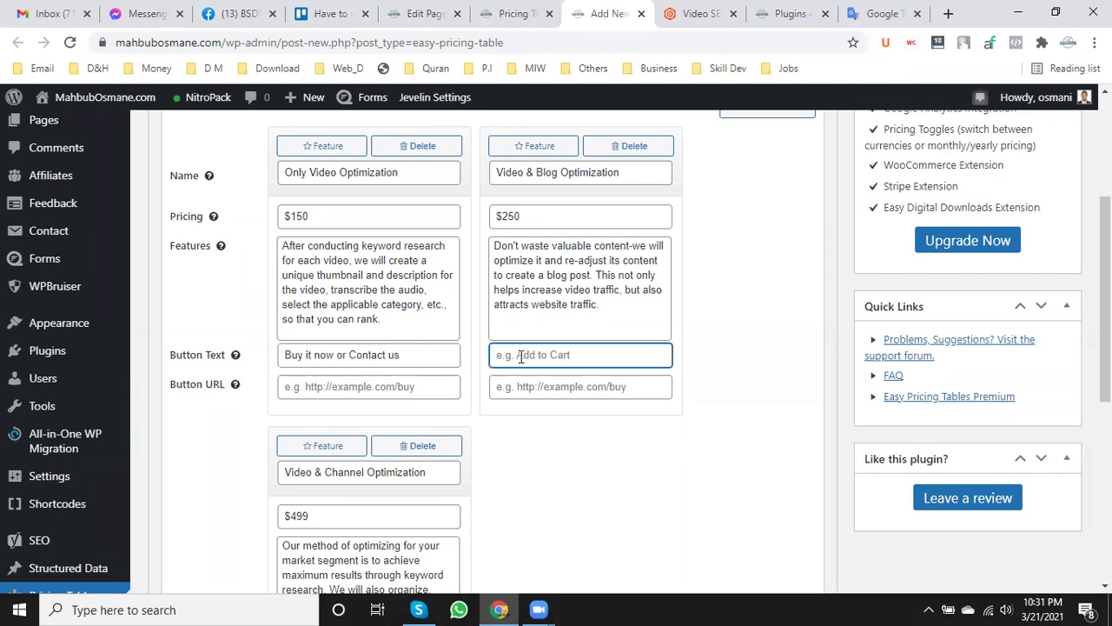
pyautogui.hotkey('ctrl', 'v')
pyautogui.scroll(-3, 405, 434)
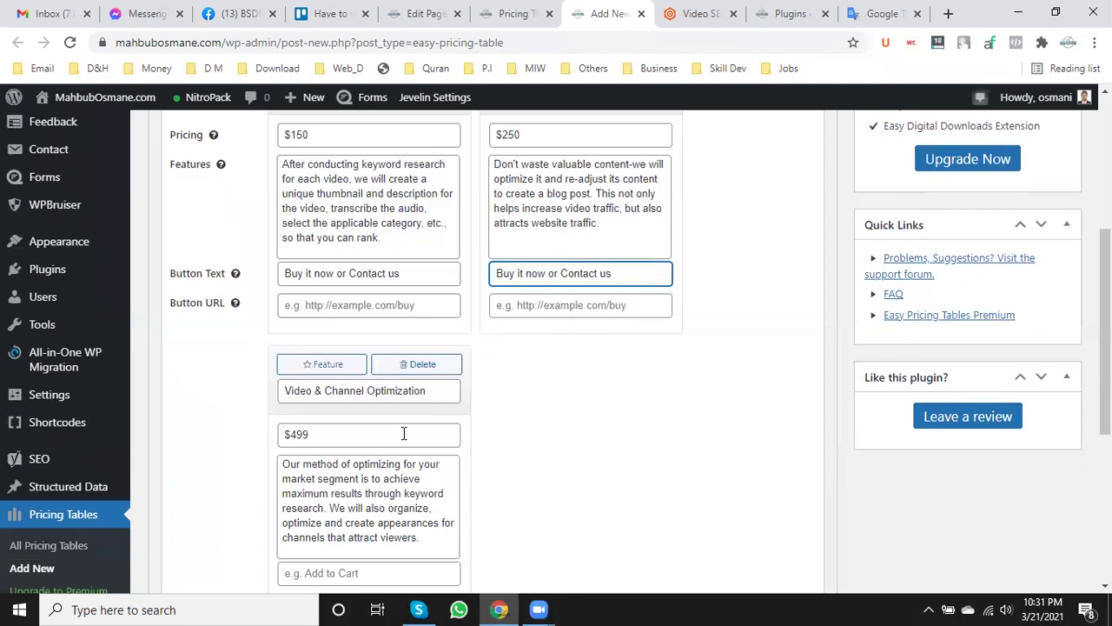
pyautogui.click(329, 410)
pyautogui.hotkey('ctrl', 'v')
# - Review the SEO.com plan layout and mark the Video & Channel Optimization column as the featured one
pyautogui.scroll(5, 492, 417)
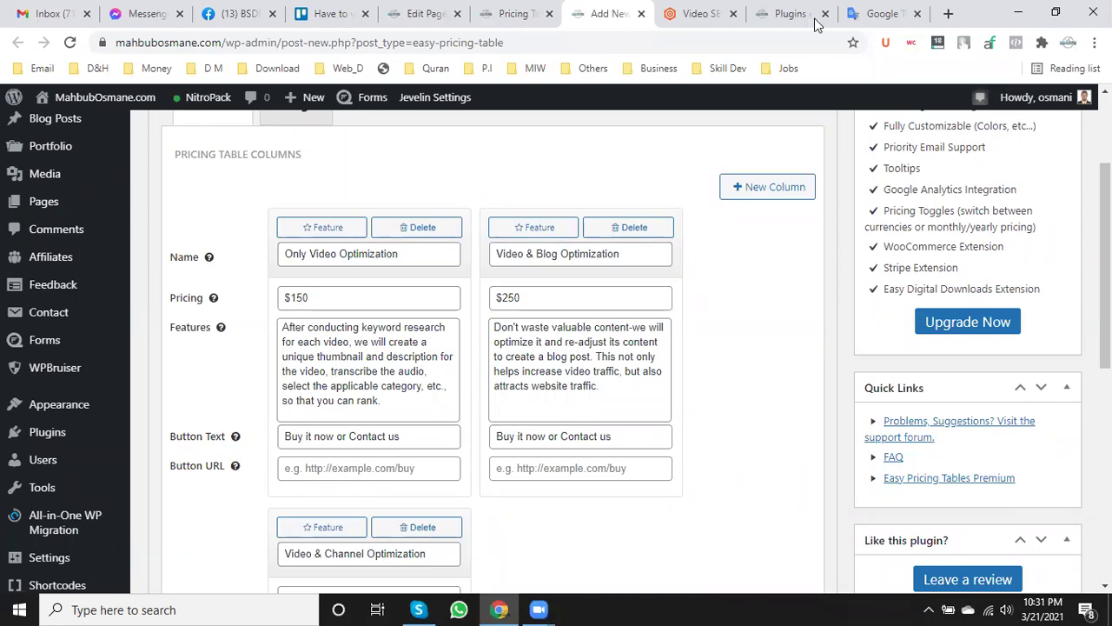
pyautogui.click(695, 13)
pyautogui.scroll(1, 676, 259)
pyautogui.scroll(2, 676, 259)
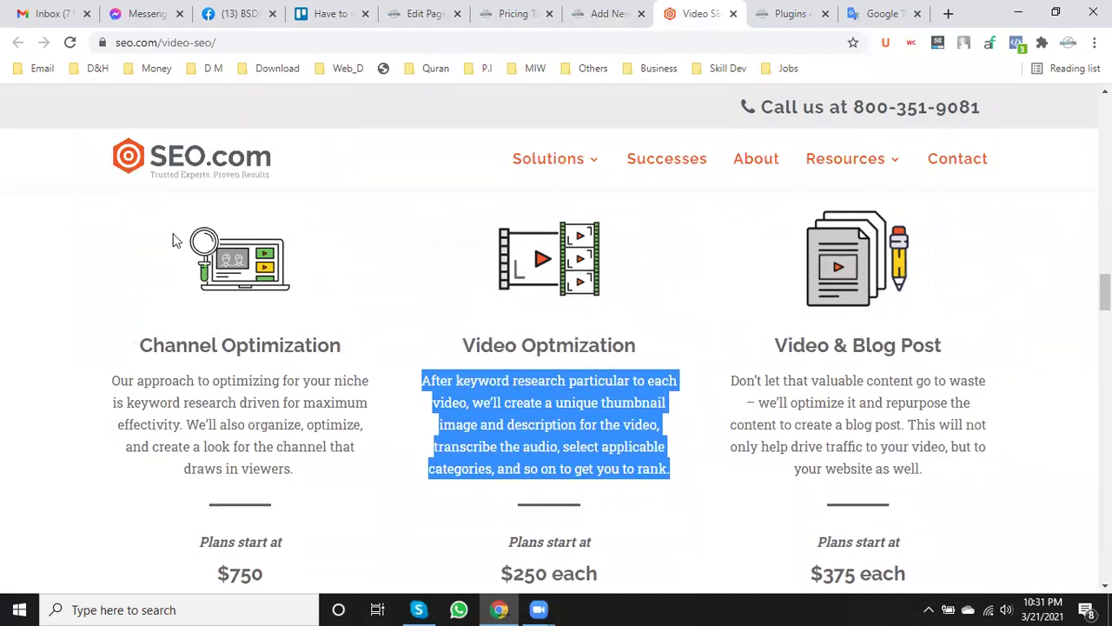
pyautogui.scroll(-1, 943, 415)
pyautogui.scroll(-3, 942, 415)
pyautogui.click(596, 12)
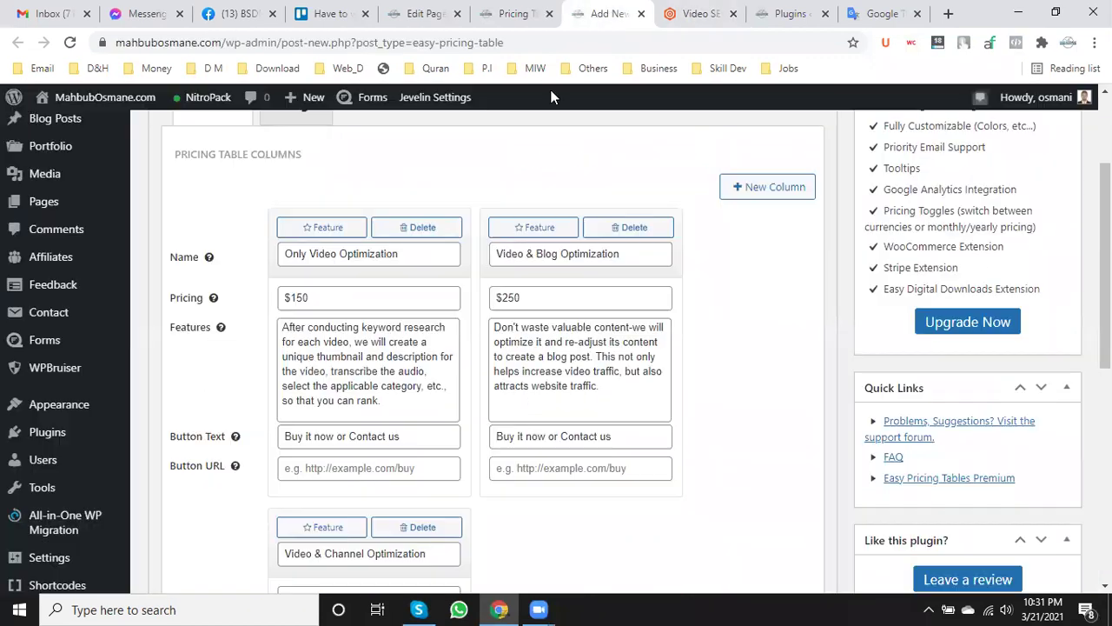
pyautogui.scroll(-2, 375, 480)
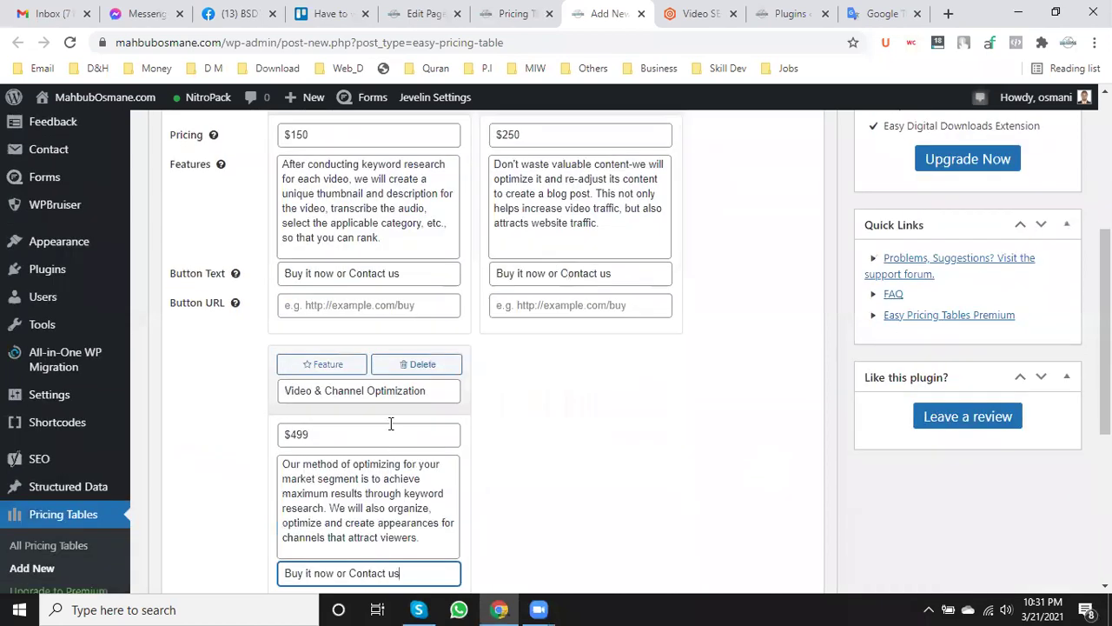
pyautogui.click(330, 367)
# - Open mahbubosmane.com/contact in a new browser tab and copy its address for the button links
pyautogui.scroll(-2, 333, 369)
pyautogui.click(351, 444)
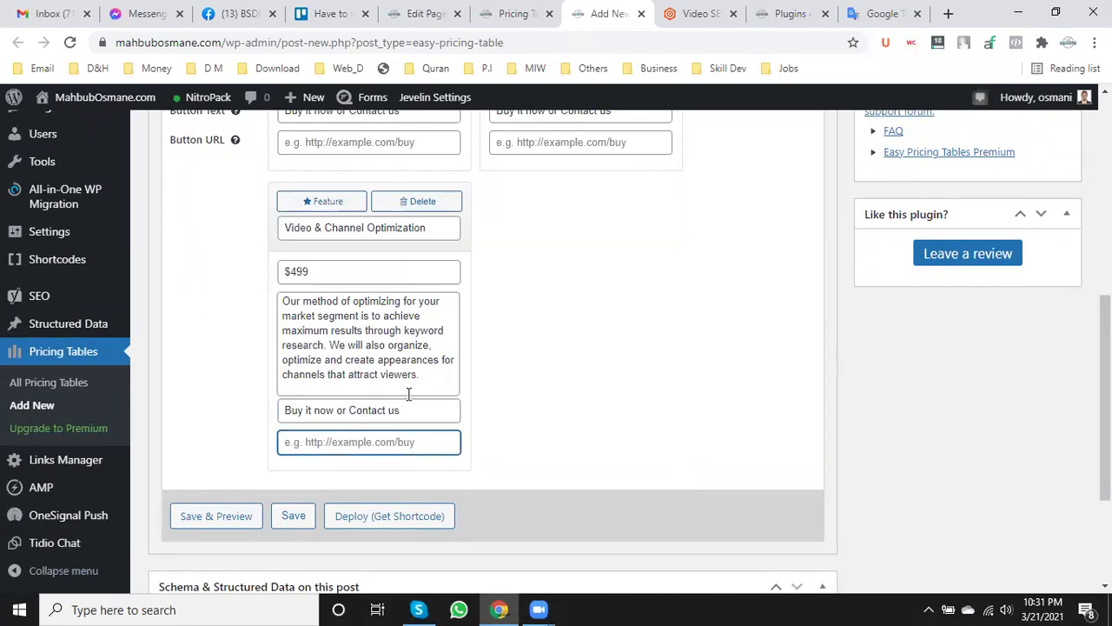
pyautogui.click(498, 8)
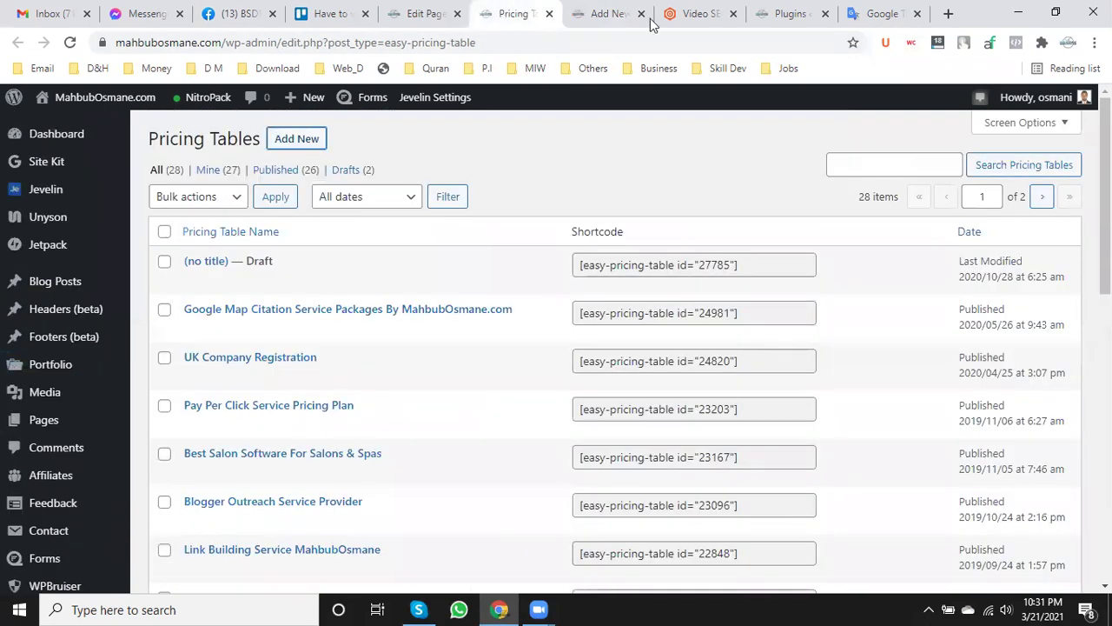
pyautogui.click(946, 13)
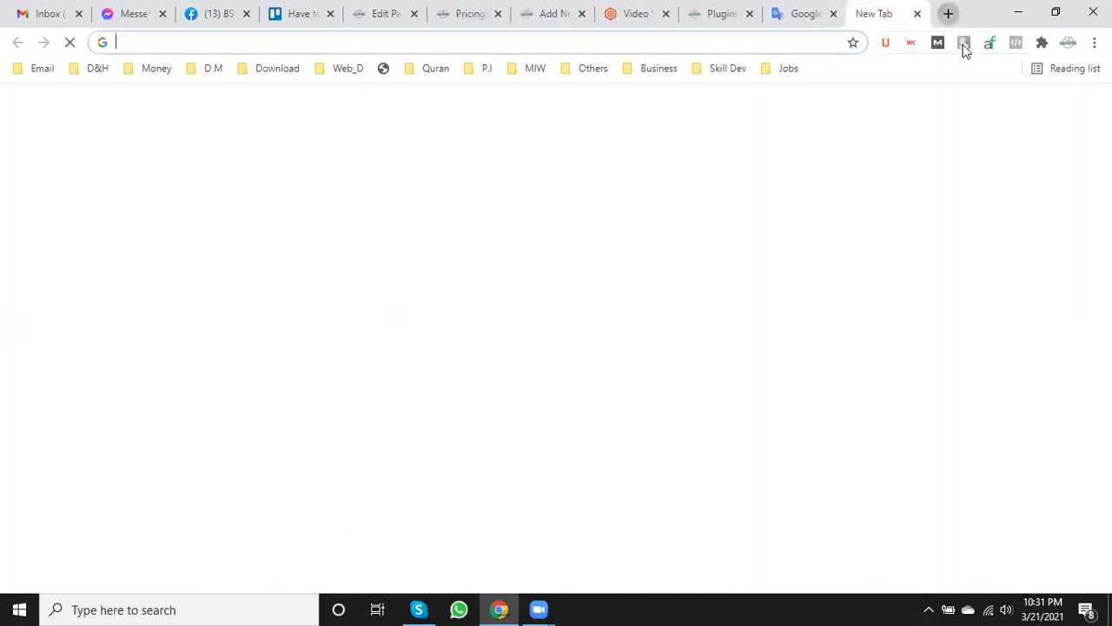
pyautogui.write('mah')
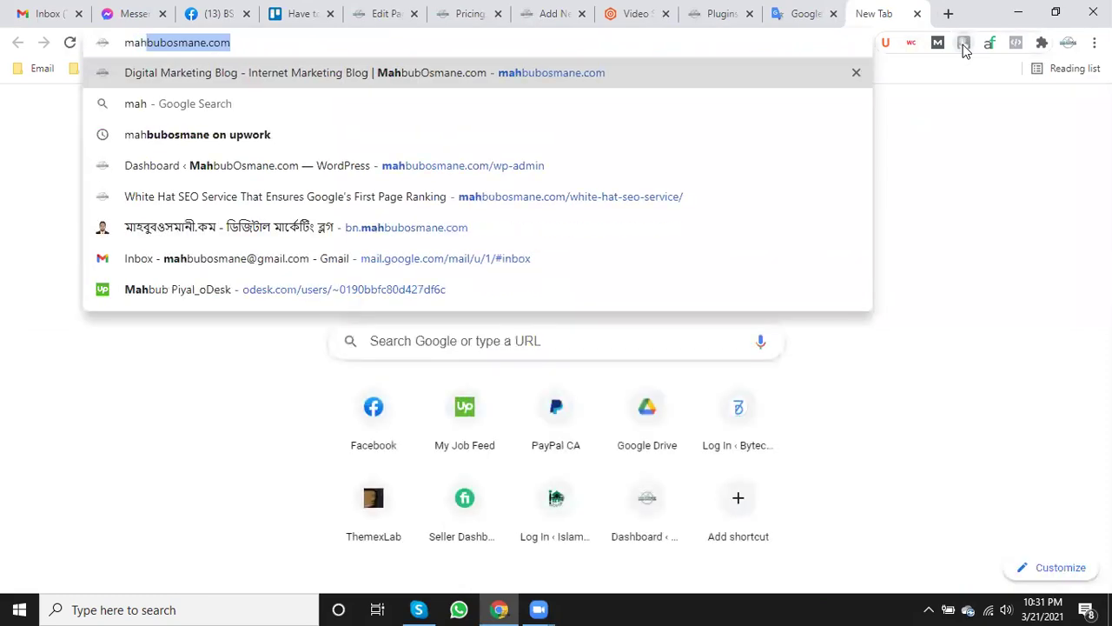
pyautogui.write('bubosmane.com/contact')
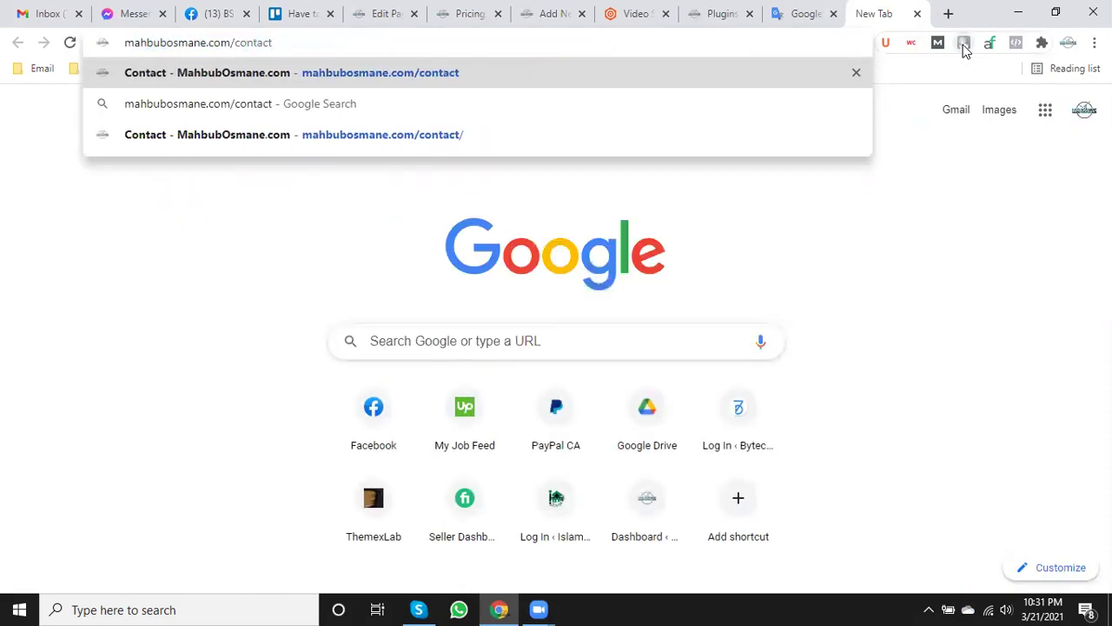
pyautogui.press('Return')
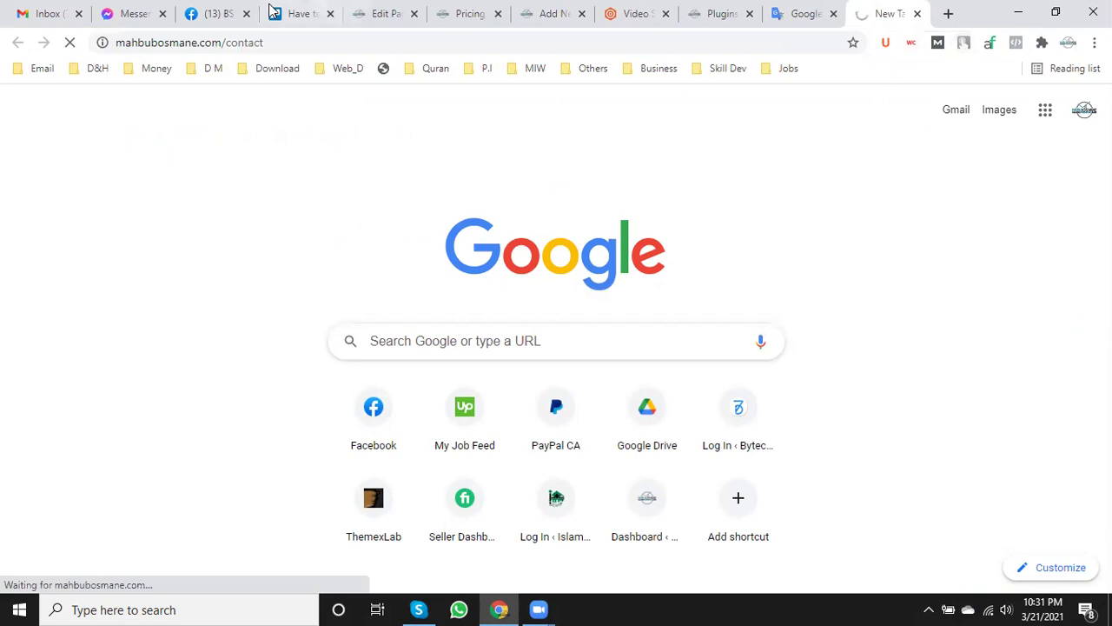
pyautogui.click(216, 48)
pyautogui.hotkey('ctrl', 'c')
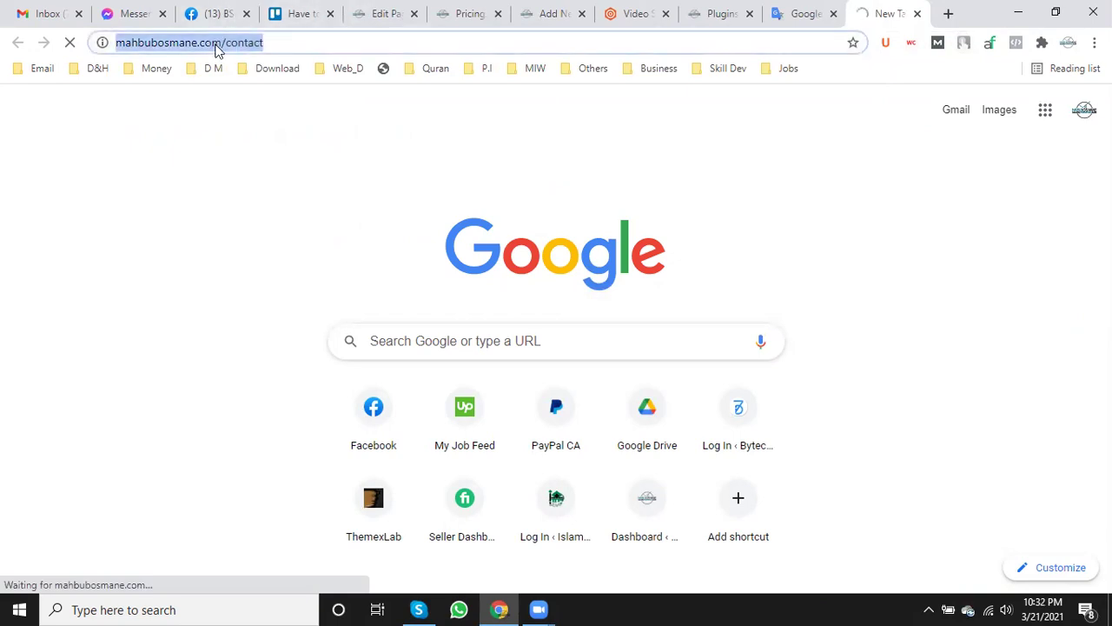
# - Paste the copied contact page address as the button URL of all three pricing table columns
pyautogui.click(547, 12)
pyautogui.click(347, 447)
pyautogui.hotkey('ctrl', 'v')
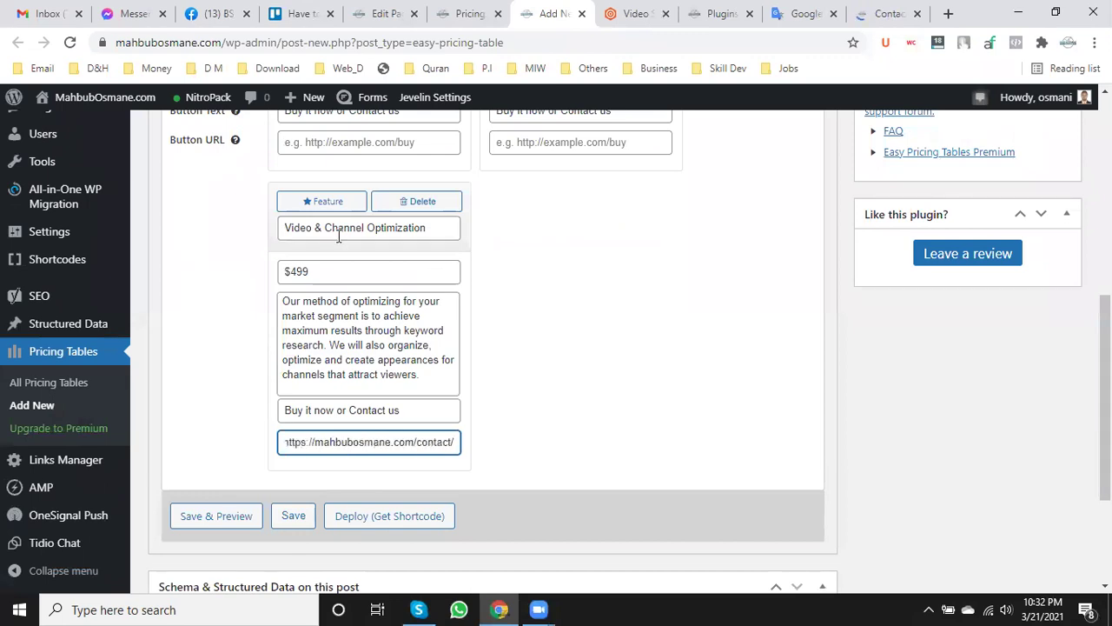
pyautogui.scroll(1, 300, 330)
pyautogui.click(339, 228)
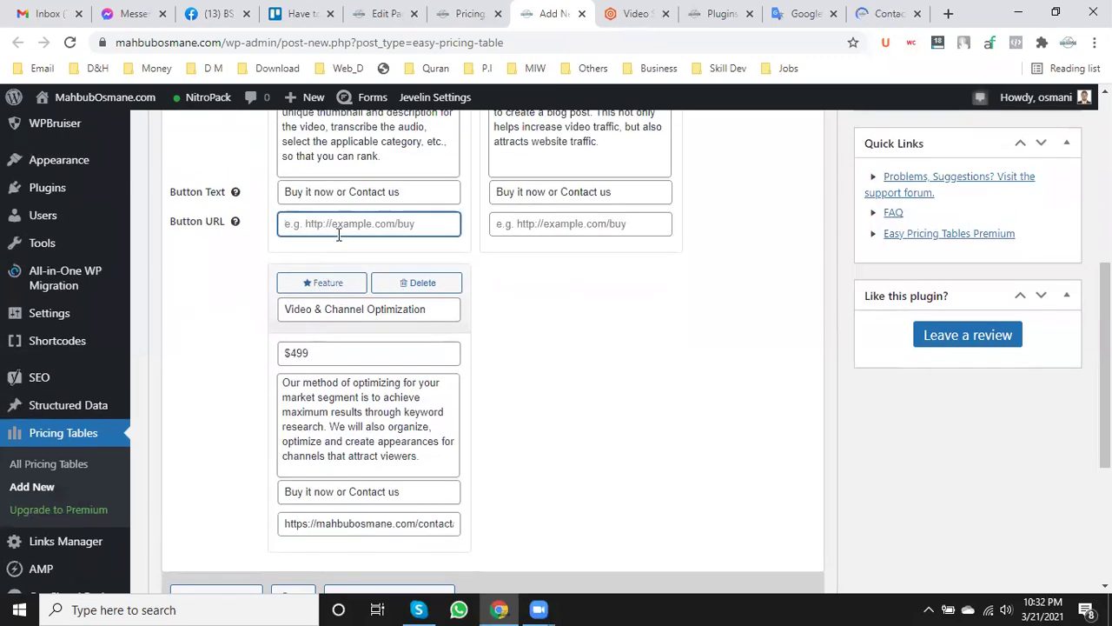
pyautogui.hotkey('ctrl', 'v')
pyautogui.click(554, 226)
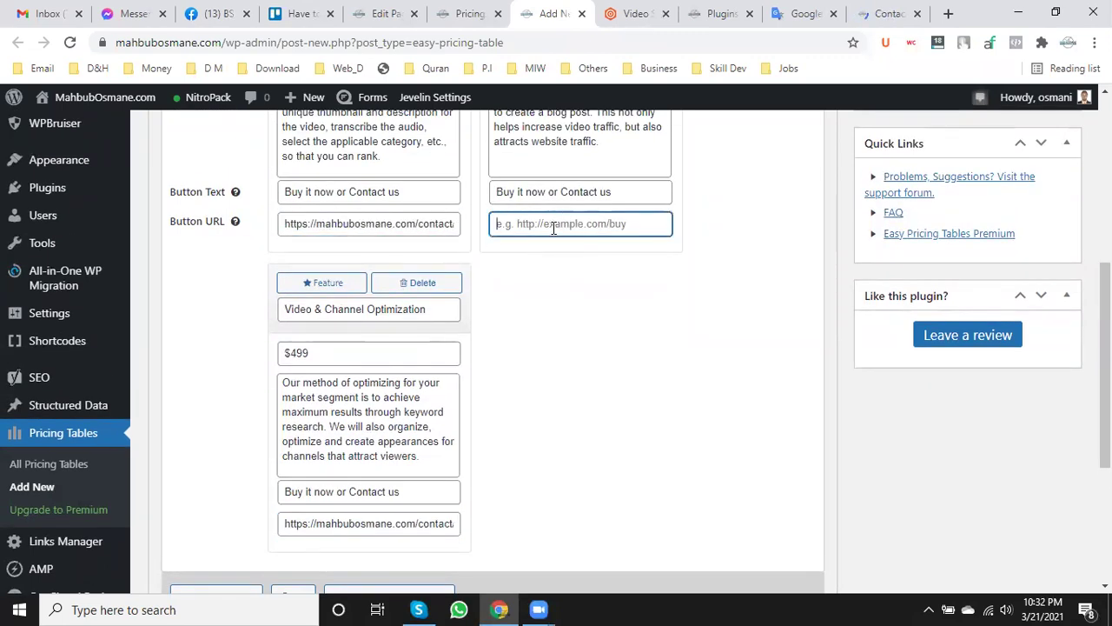
pyautogui.hotkey('ctrl', 'v')
pyautogui.scroll(5, 535, 351)
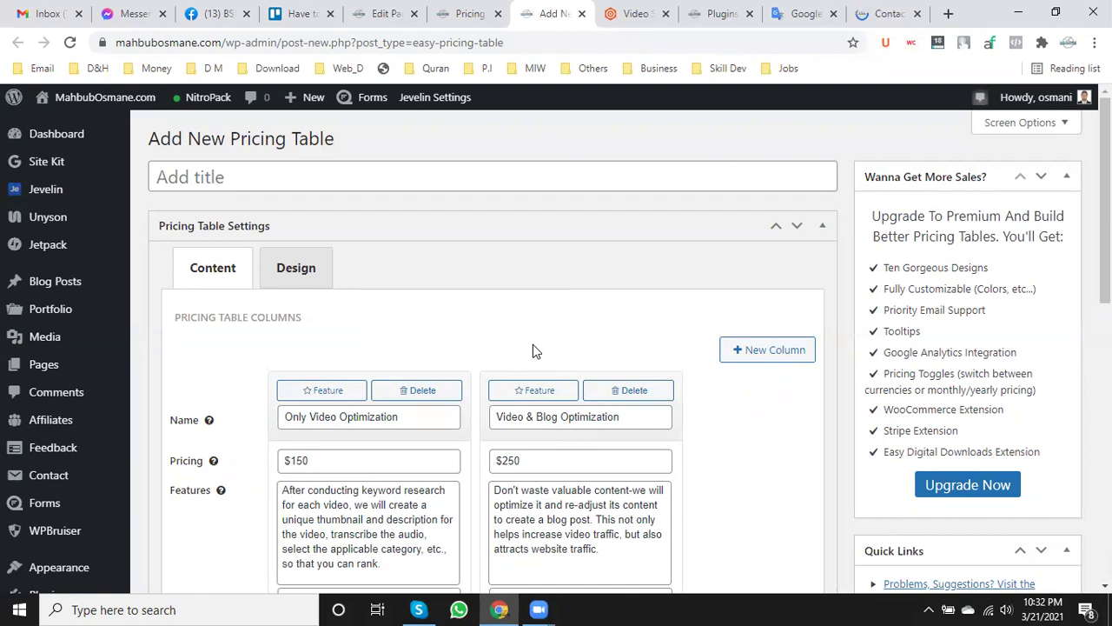
# - Title the new pricing table "Video SEO Services Pricing Table", checking the existing pricing tables for naming examples
pyautogui.click(207, 174)
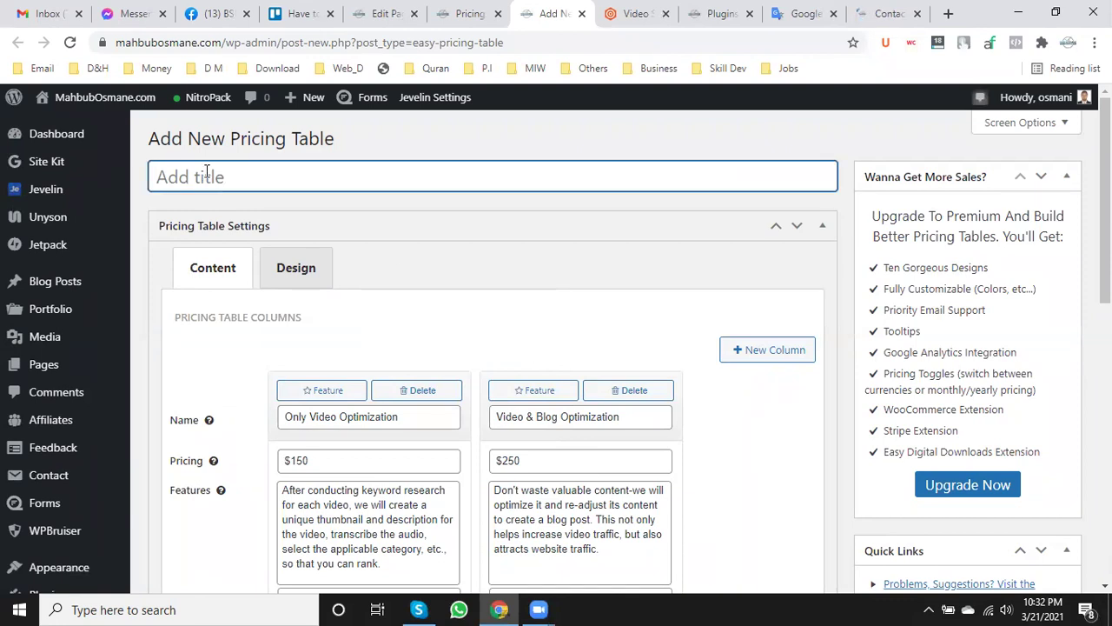
pyautogui.write('Video')
pyautogui.click(469, 13)
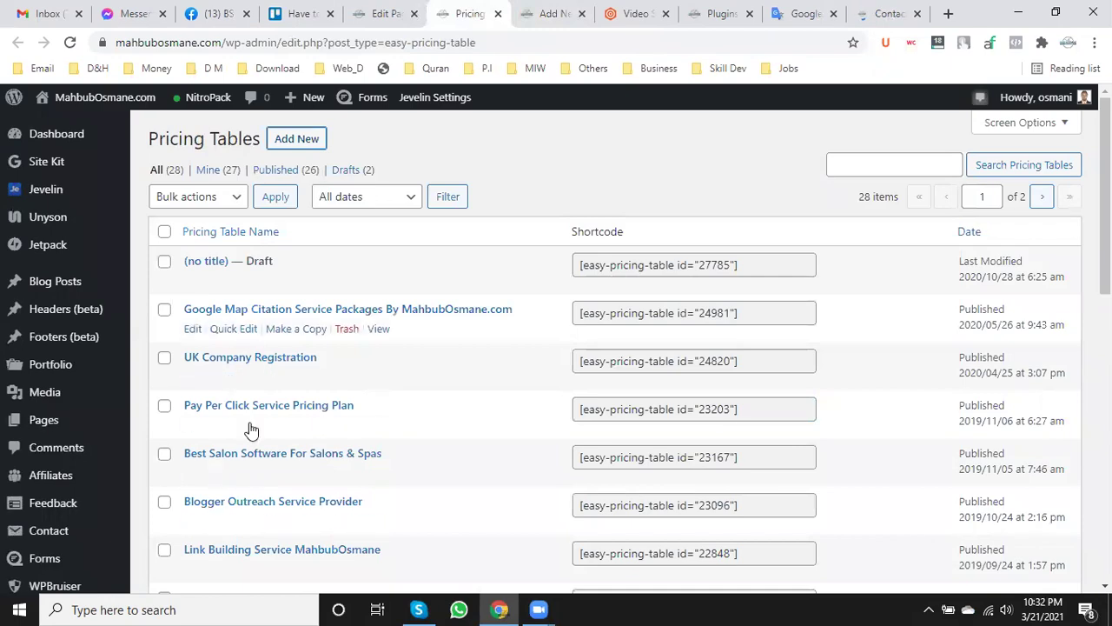
pyautogui.scroll(-9, 282, 517)
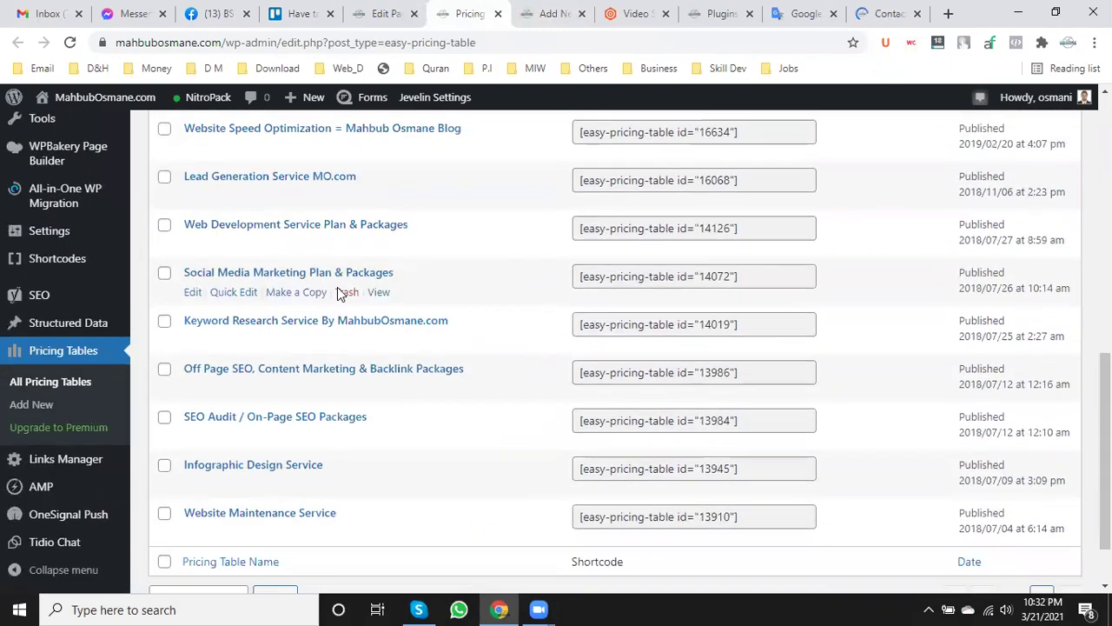
pyautogui.scroll(10, 335, 444)
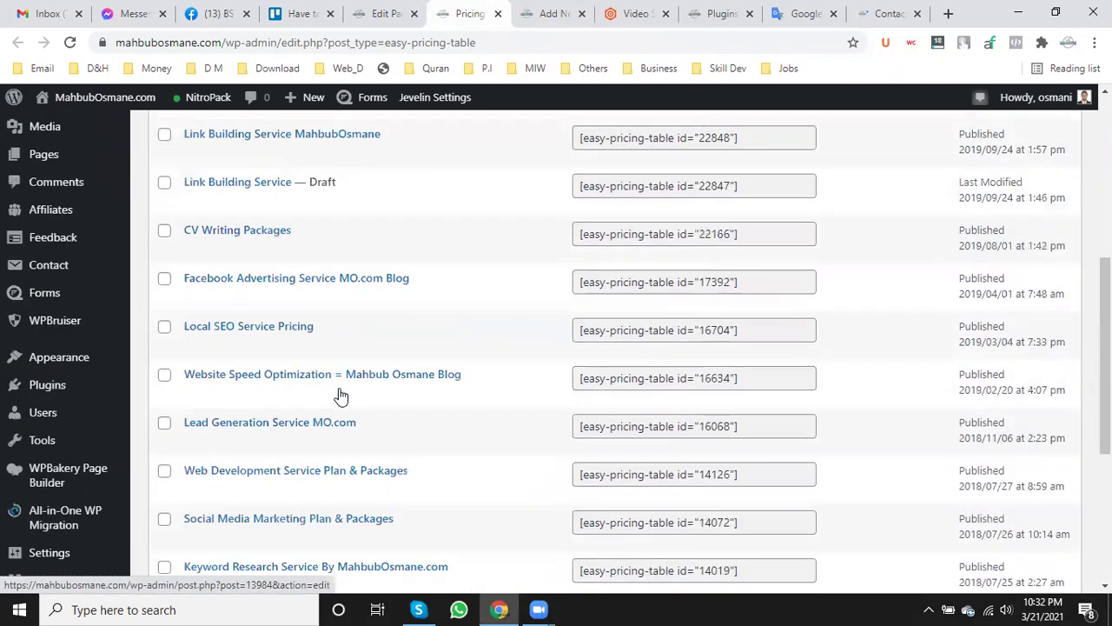
pyautogui.click(553, 13)
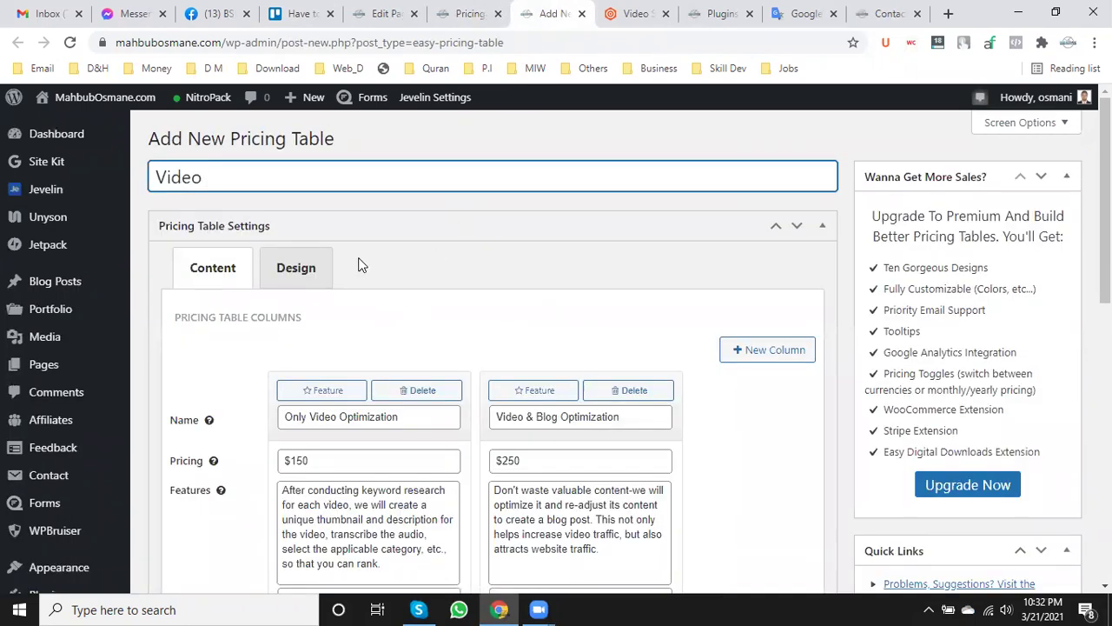
pyautogui.write('SEO Services Pri')
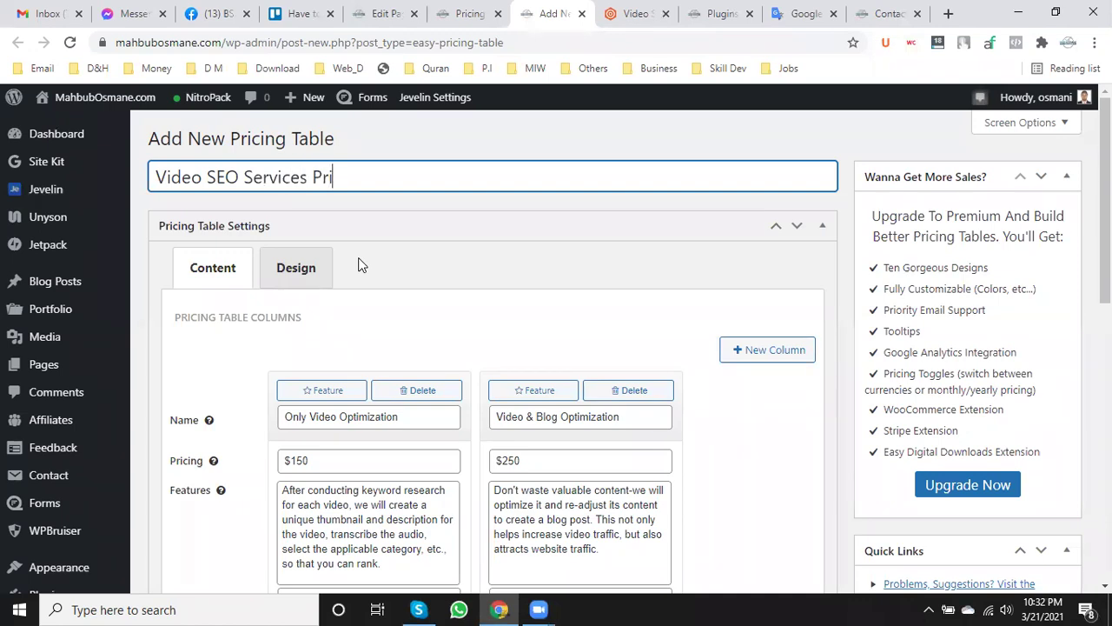
pyautogui.write('cinf')
pyautogui.press('BackSpace')
pyautogui.press('BackSpace')
pyautogui.write('g Table')
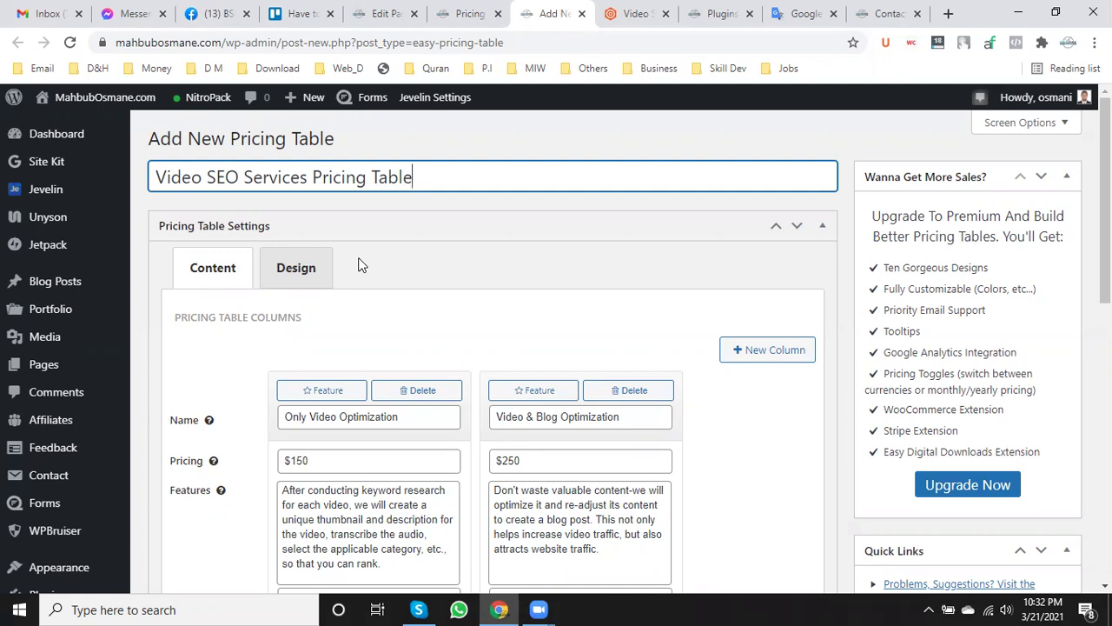
# - Save the pricing table and review its three columns in the page preview
pyautogui.scroll(-10, 397, 355)
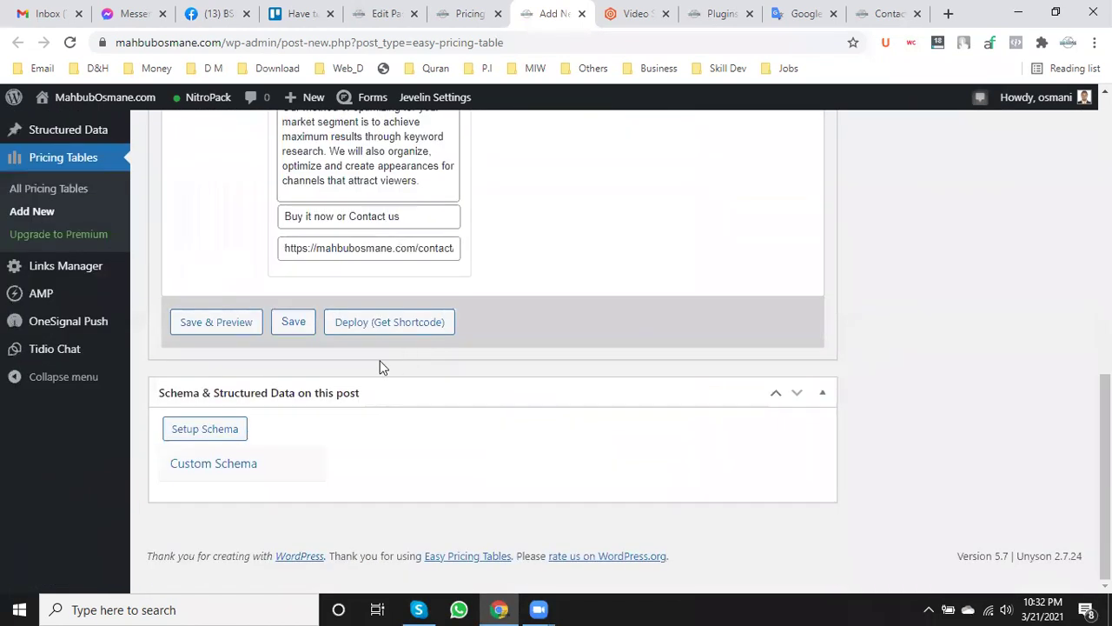
pyautogui.click(218, 331)
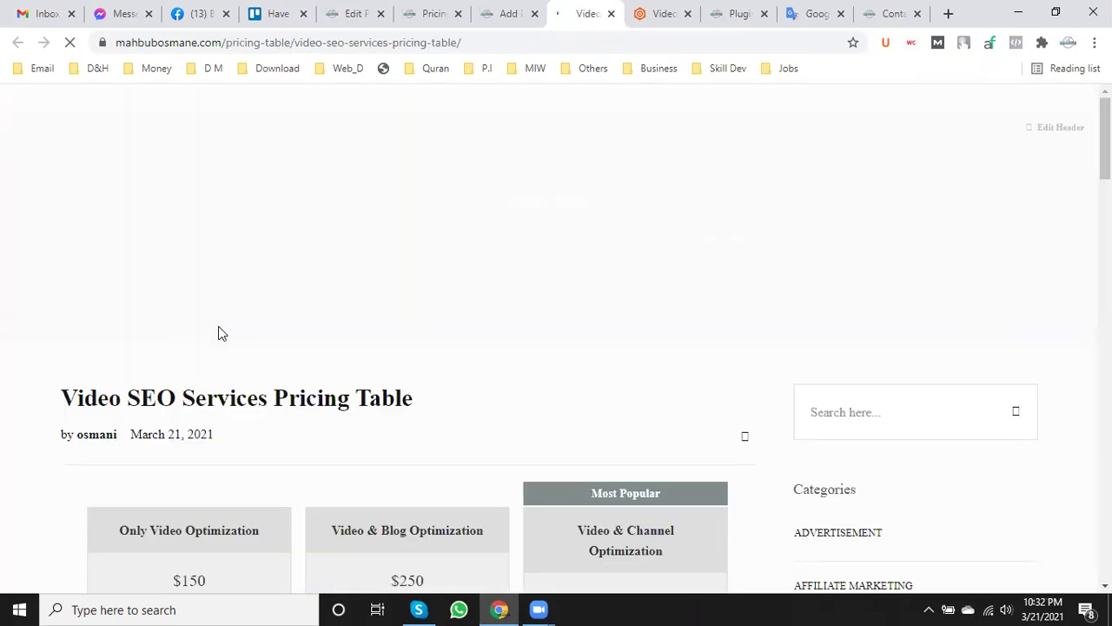
pyautogui.scroll(-2, 199, 393)
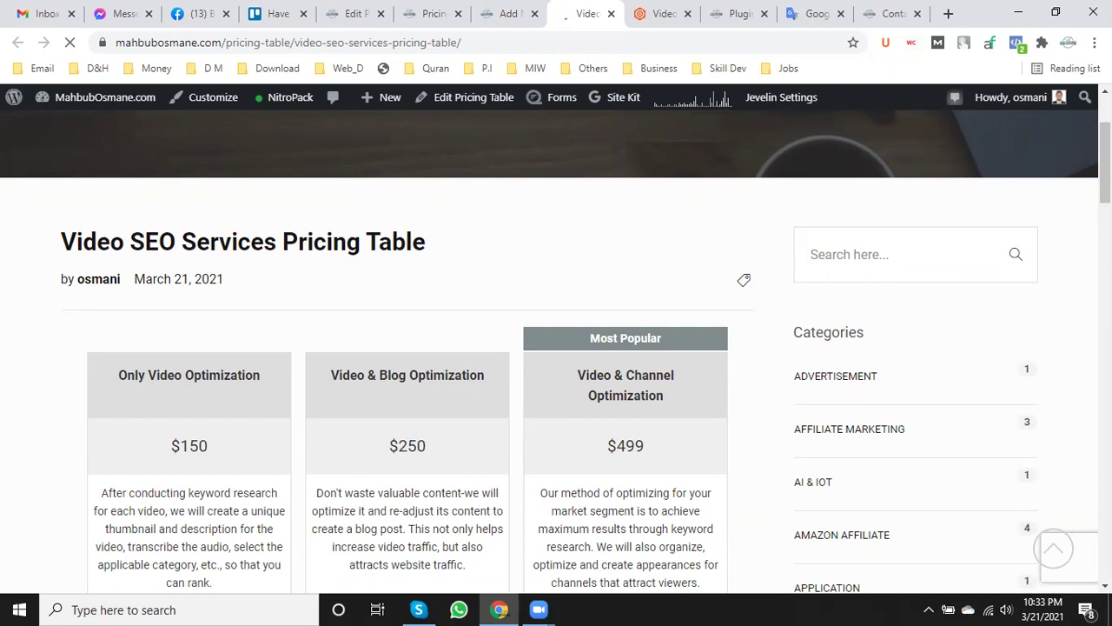
pyautogui.scroll(-12, 1060, 234)
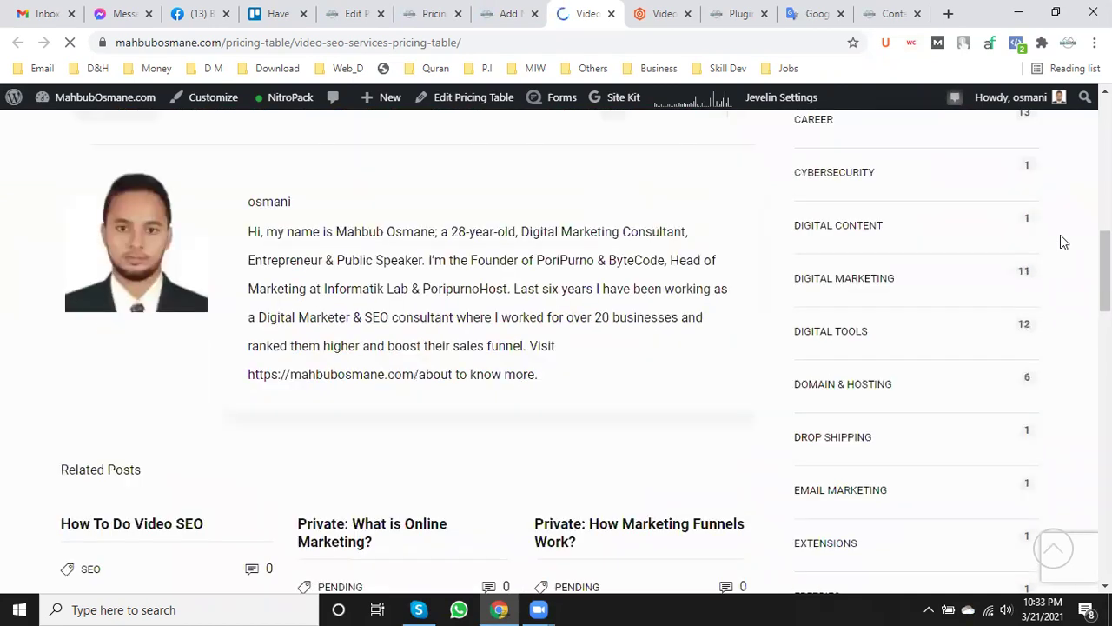
pyautogui.scroll(-3, 559, 261)
pyautogui.scroll(2, 578, 258)
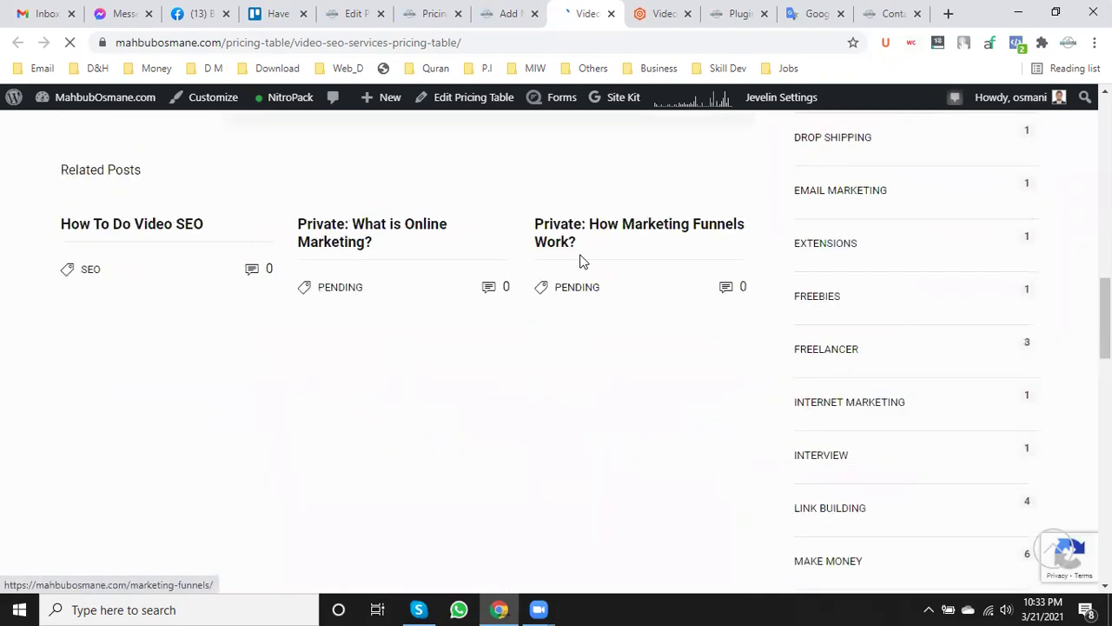
pyautogui.scroll(-1, 1082, 301)
pyautogui.moveTo(1105, 304); pyautogui.dragTo(1104, 234)
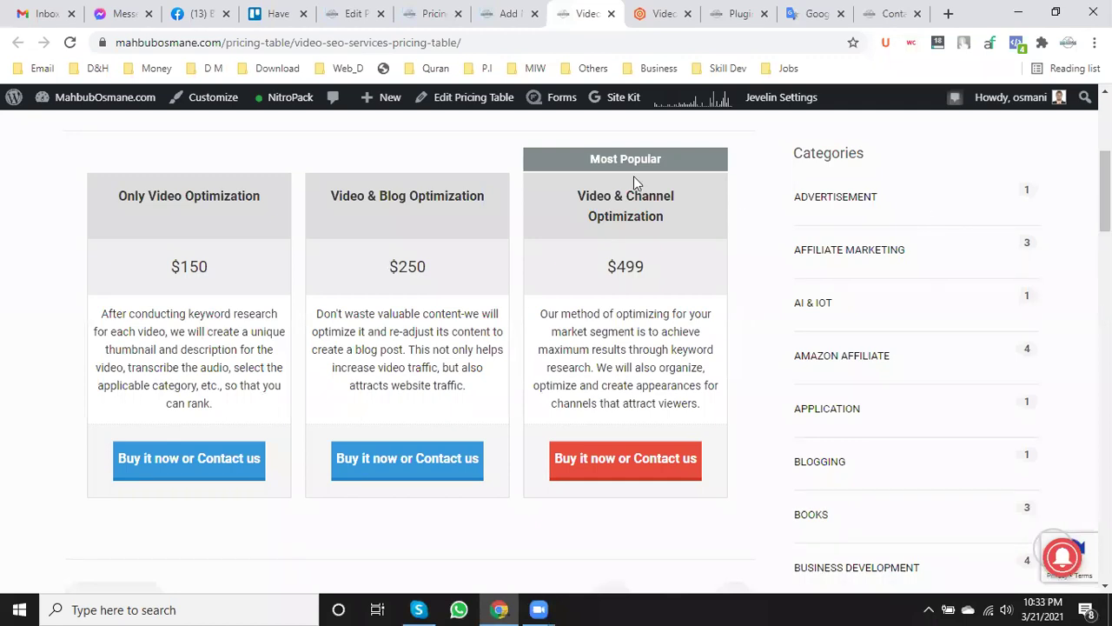
# - Deploy the new pricing table and copy its shortcode
pyautogui.click(511, 13)
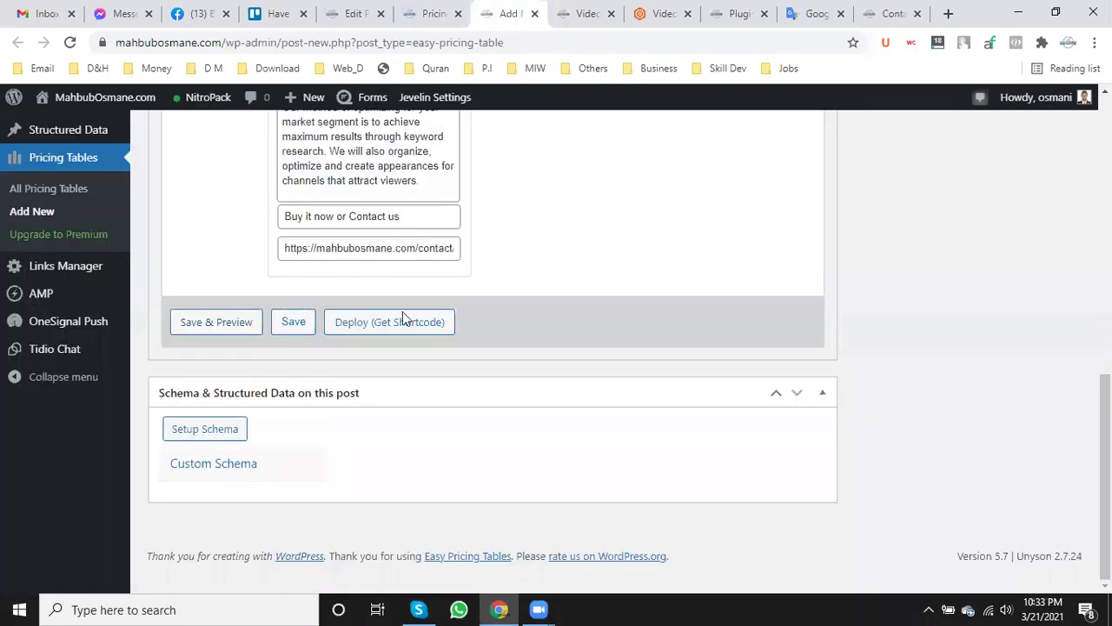
pyautogui.click(400, 324)
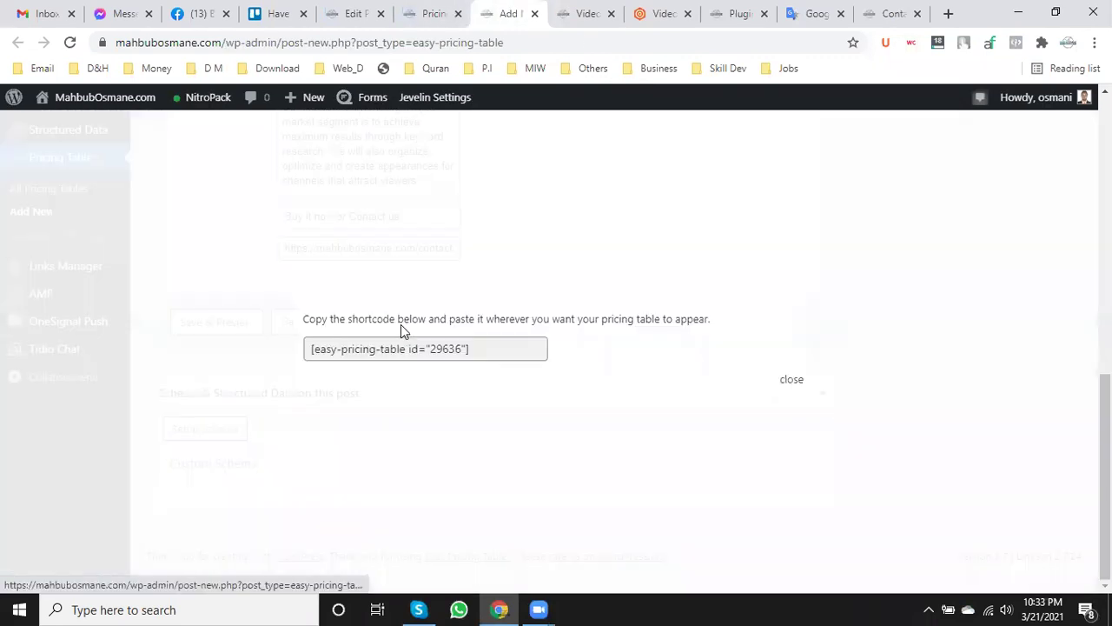
pyautogui.tripleClick(509, 349)
pyautogui.hotkey('ctrl', 'c')
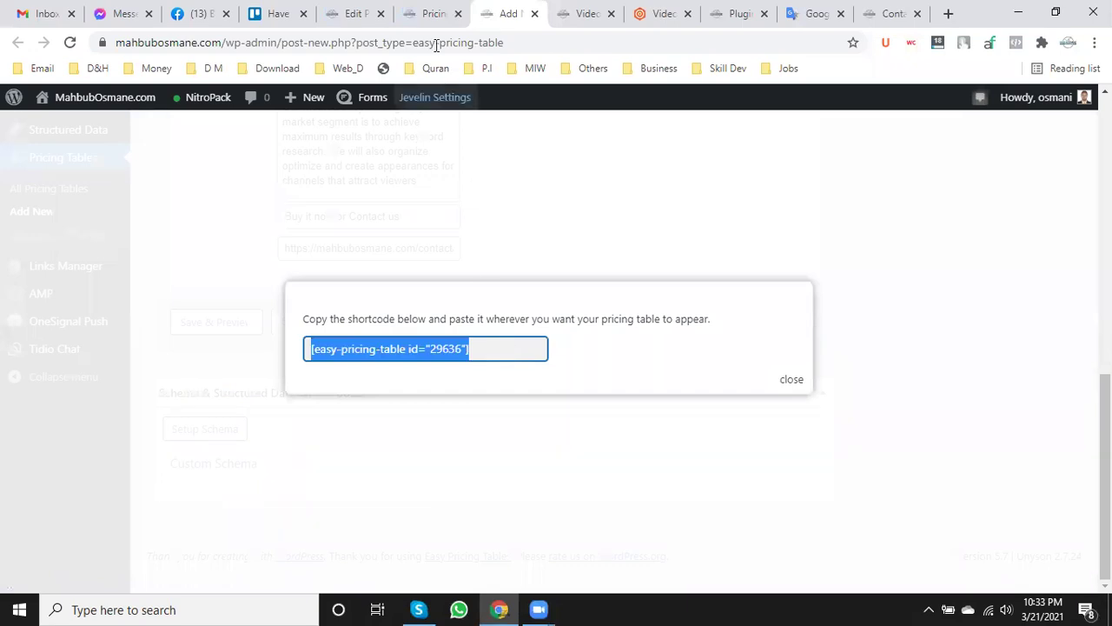
# - Paste the copied pricing table shortcode below the "Video SEO Service Packages & Plans" heading on the service page and centre it
pyautogui.click(422, 13)
pyautogui.click(356, 9)
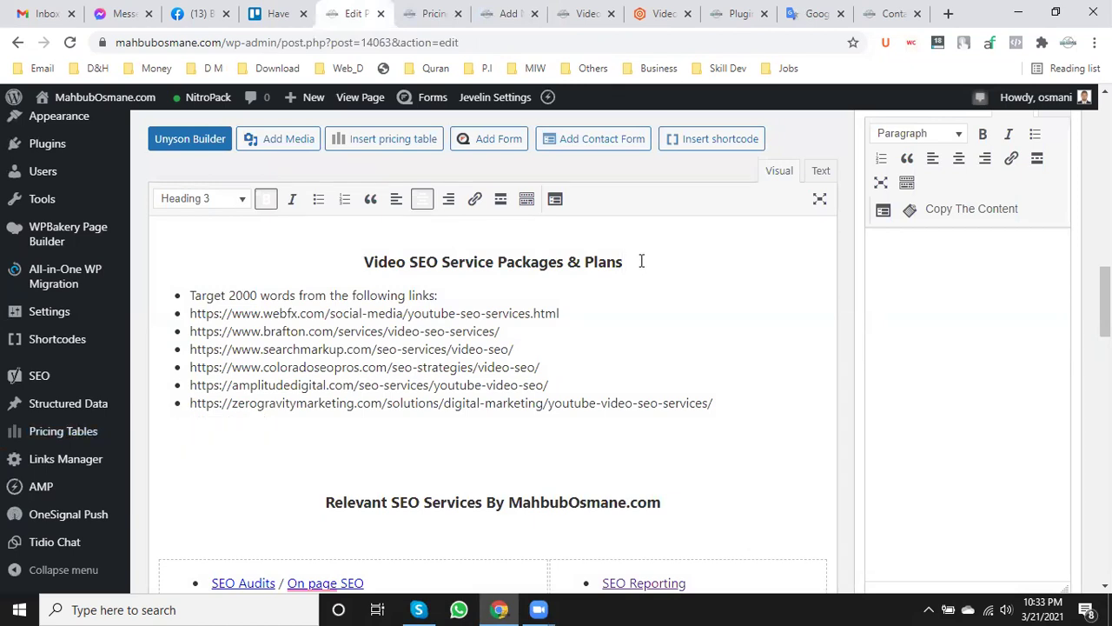
pyautogui.press('Return')
pyautogui.hotkey('ctrl', 'v')
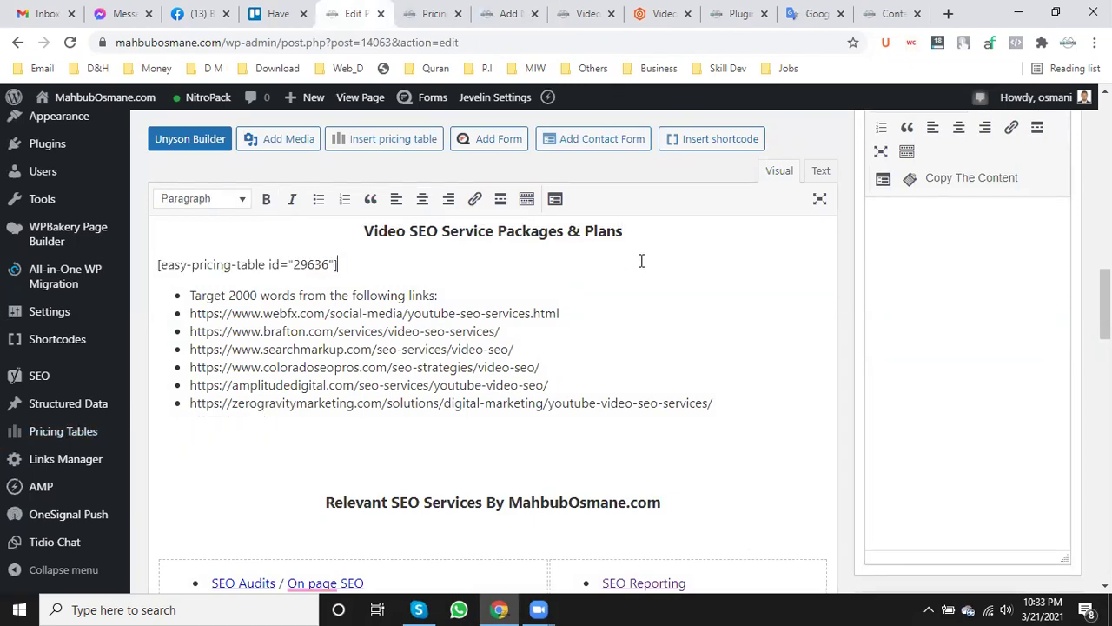
pyautogui.click(423, 200)
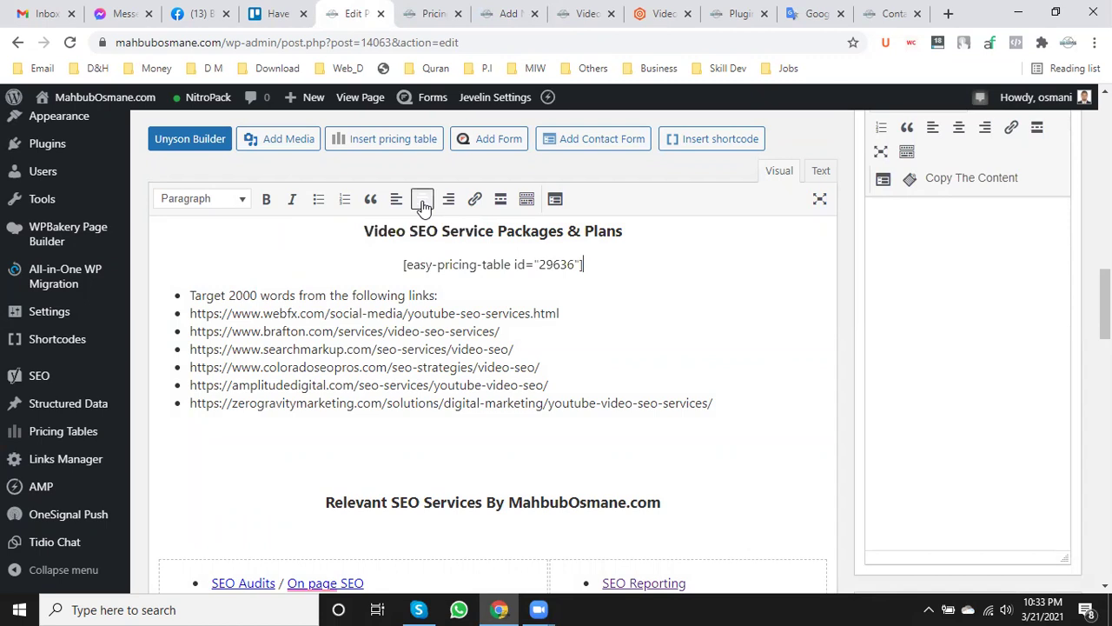
pyautogui.scroll(1, 448, 361)
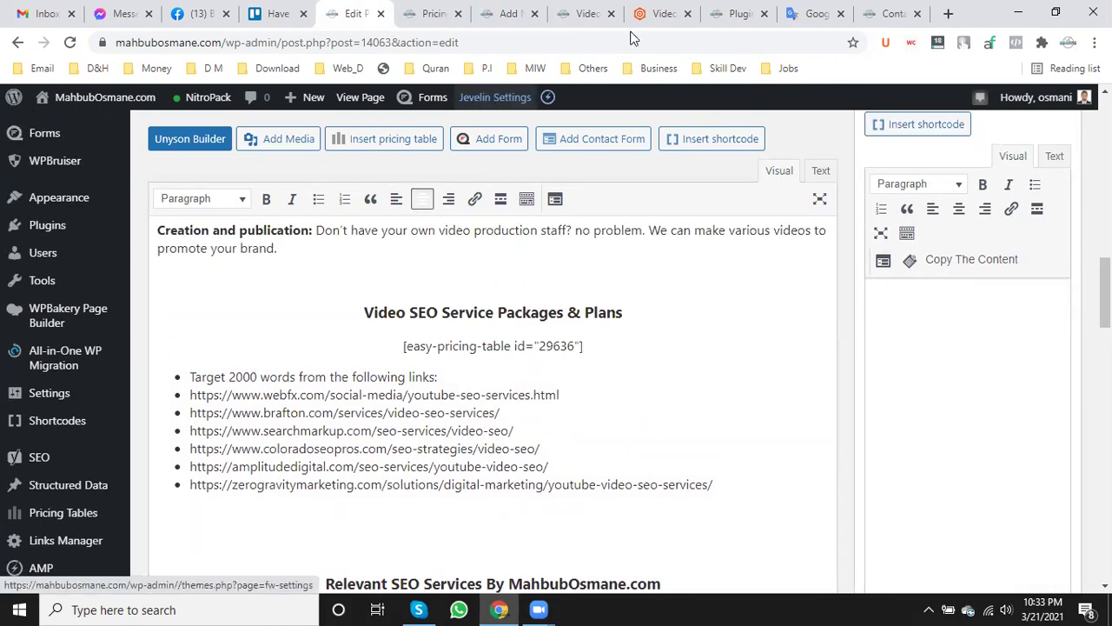
# - Activate the WPBakery Page Builder plugin and close its welcome page
pyautogui.click(740, 13)
pyautogui.scroll(-5, 350, 350)
pyautogui.scroll(-15, 350, 350)
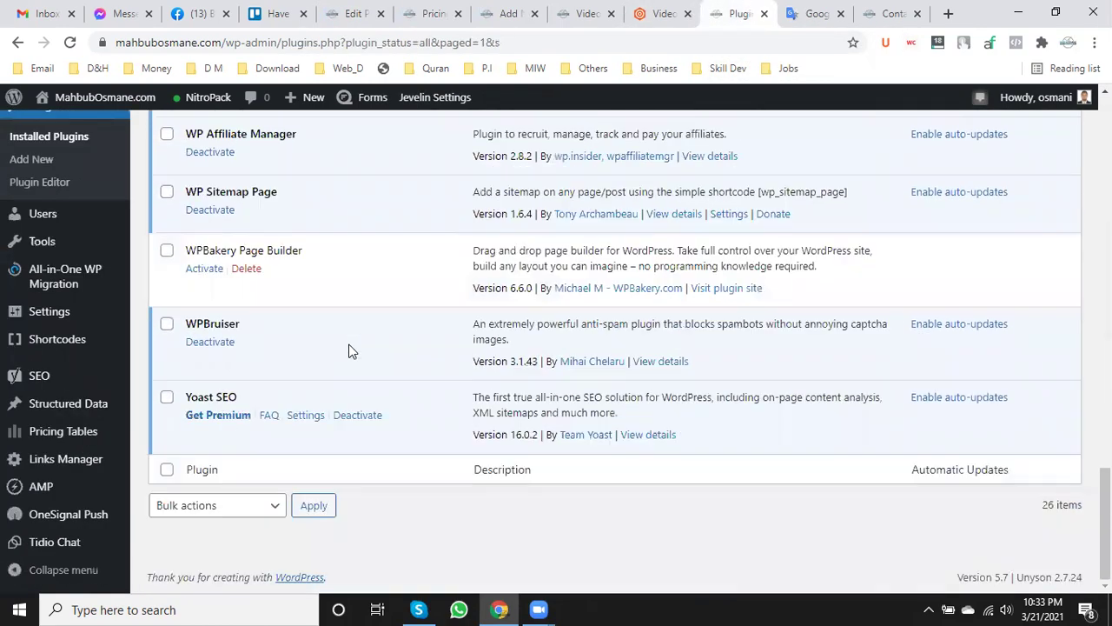
pyautogui.click(204, 269)
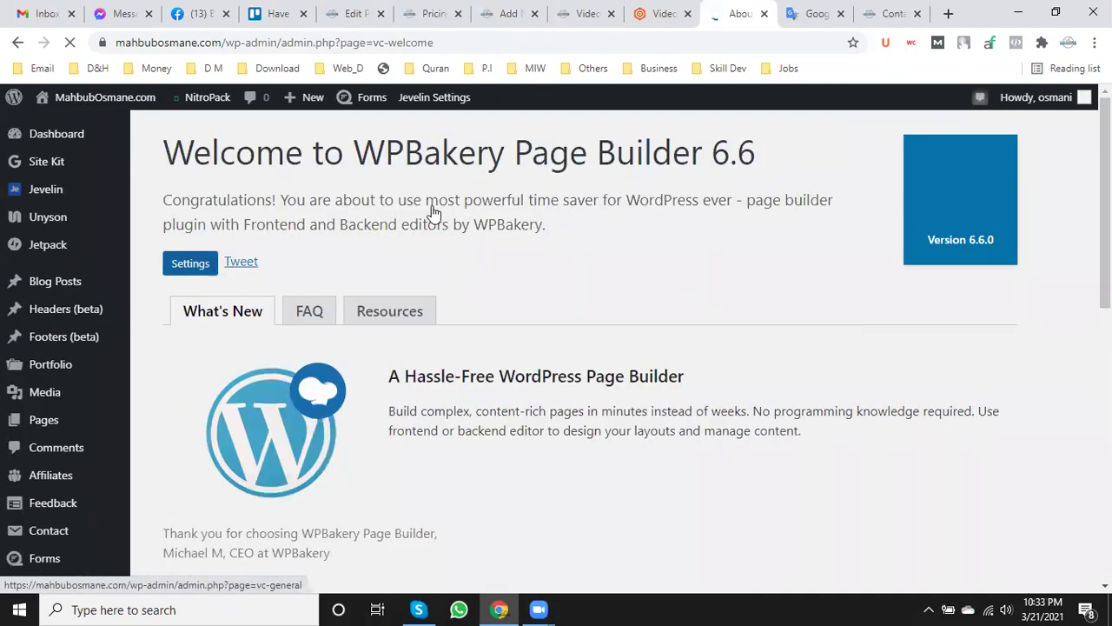
pyautogui.click(764, 15)
# - Examine the lower sections of the SEO.com video SEO page and recheck the pricing table preview
pyautogui.click(663, 12)
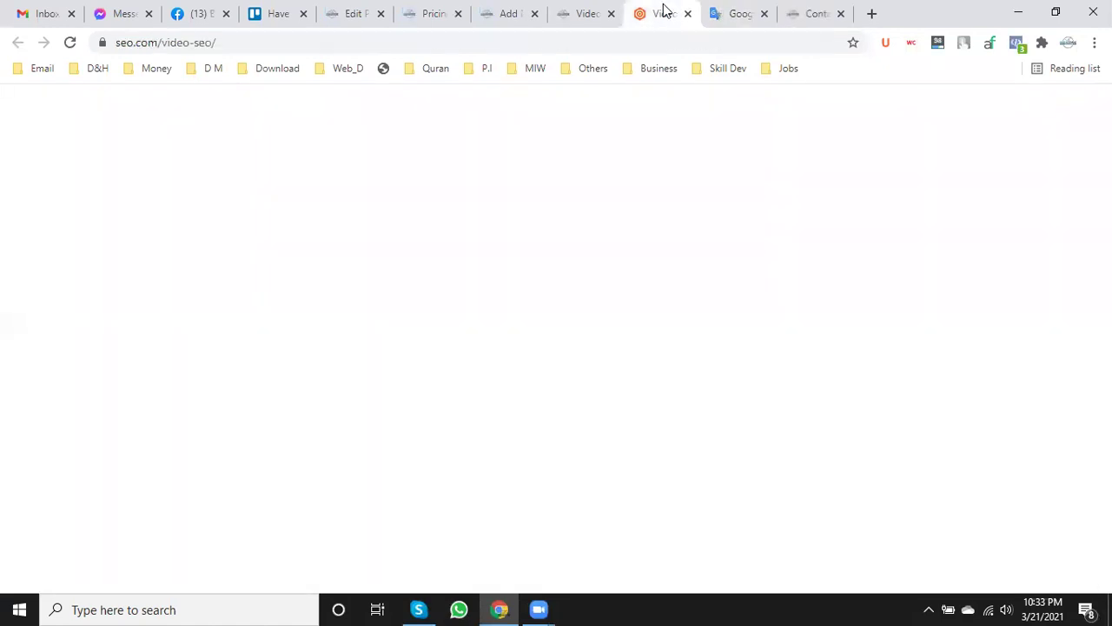
pyautogui.scroll(-5, 439, 286)
pyautogui.scroll(-15, 451, 326)
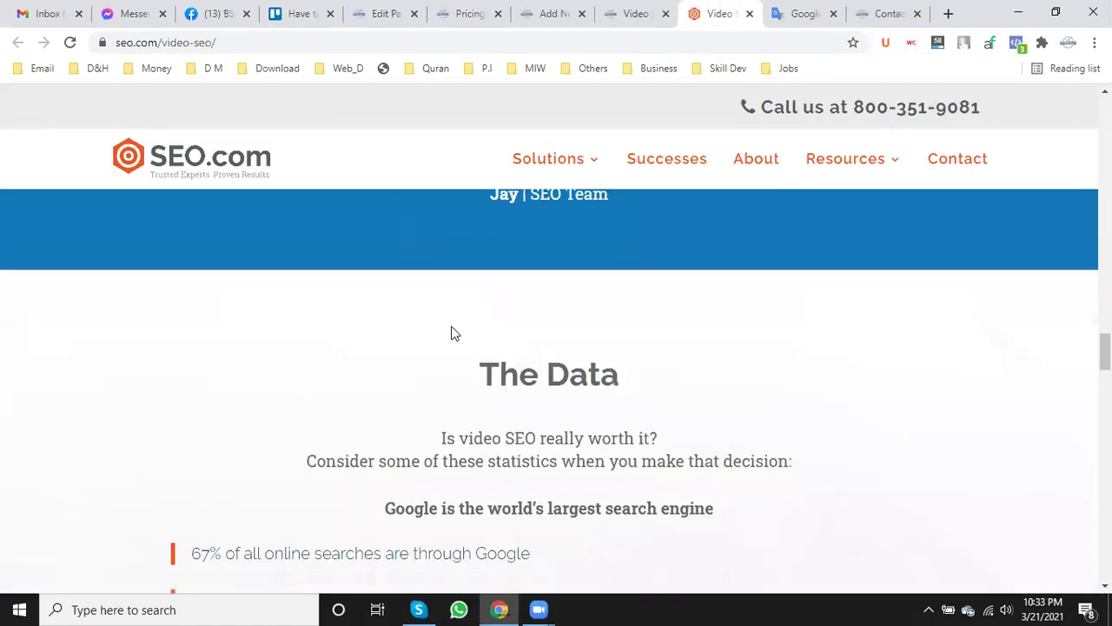
pyautogui.scroll(-6, 456, 333)
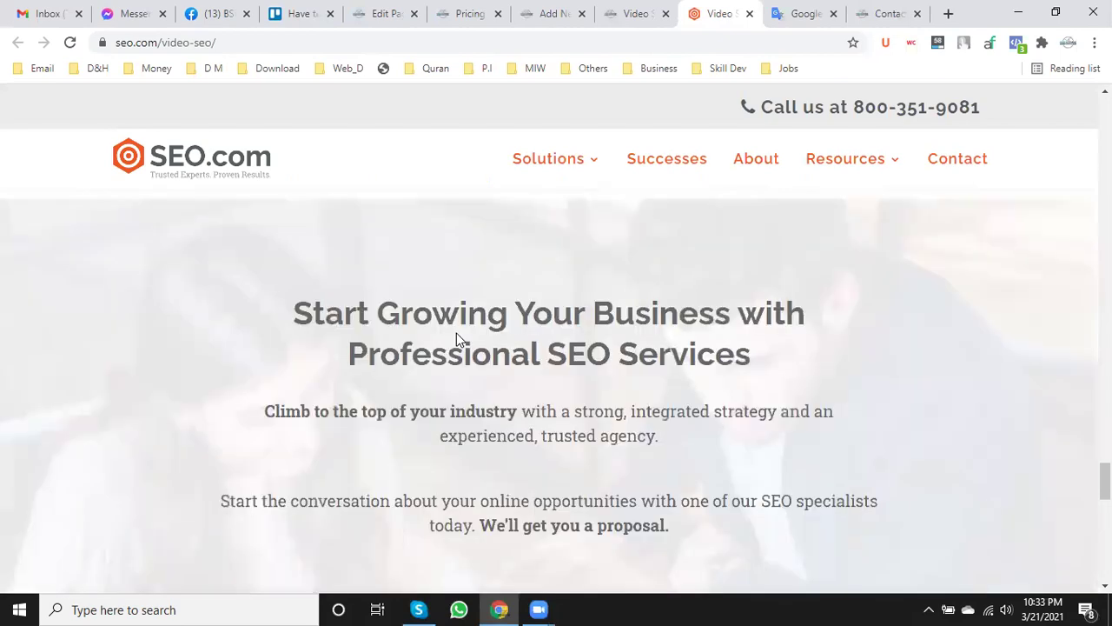
pyautogui.scroll(5, 456, 332)
pyautogui.scroll(5, 457, 333)
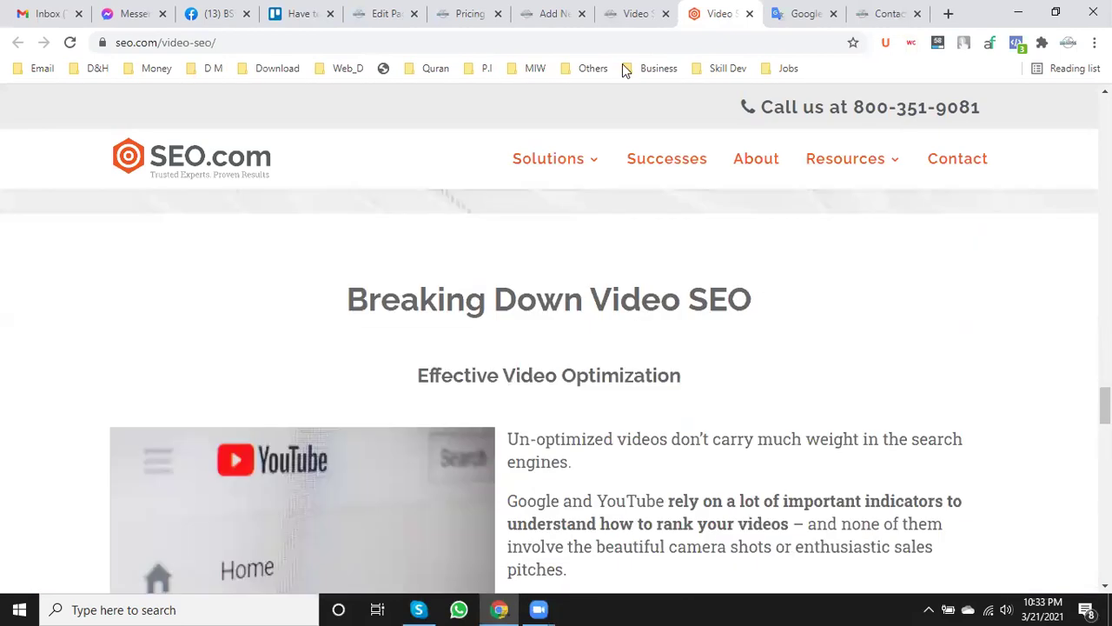
pyautogui.click(633, 9)
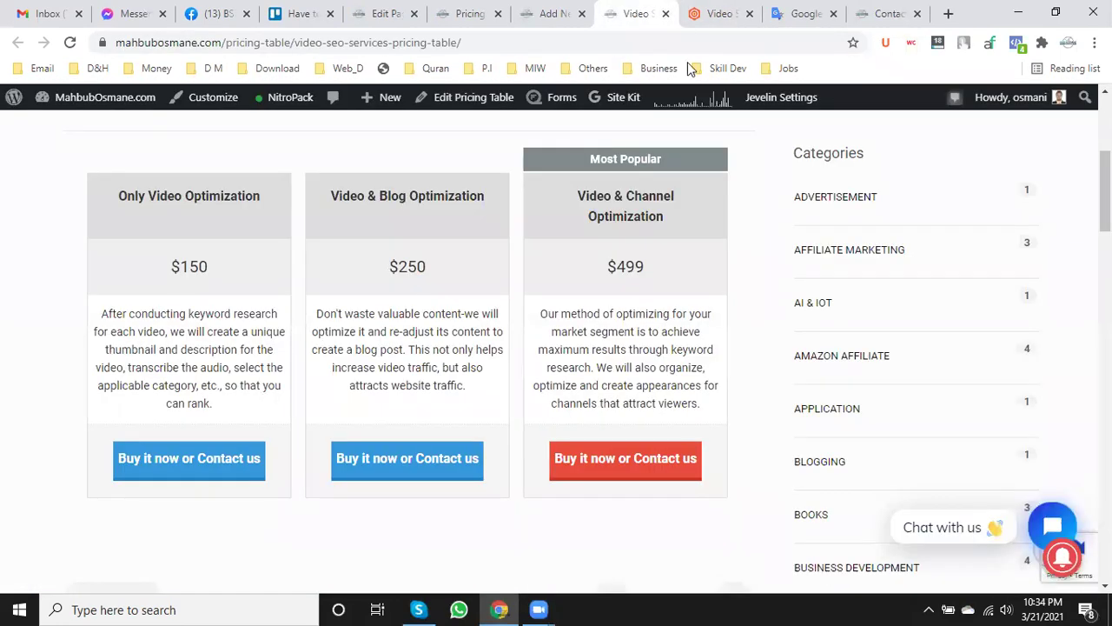
pyautogui.scroll(3, 536, 380)
pyautogui.scroll(-2, 328, 572)
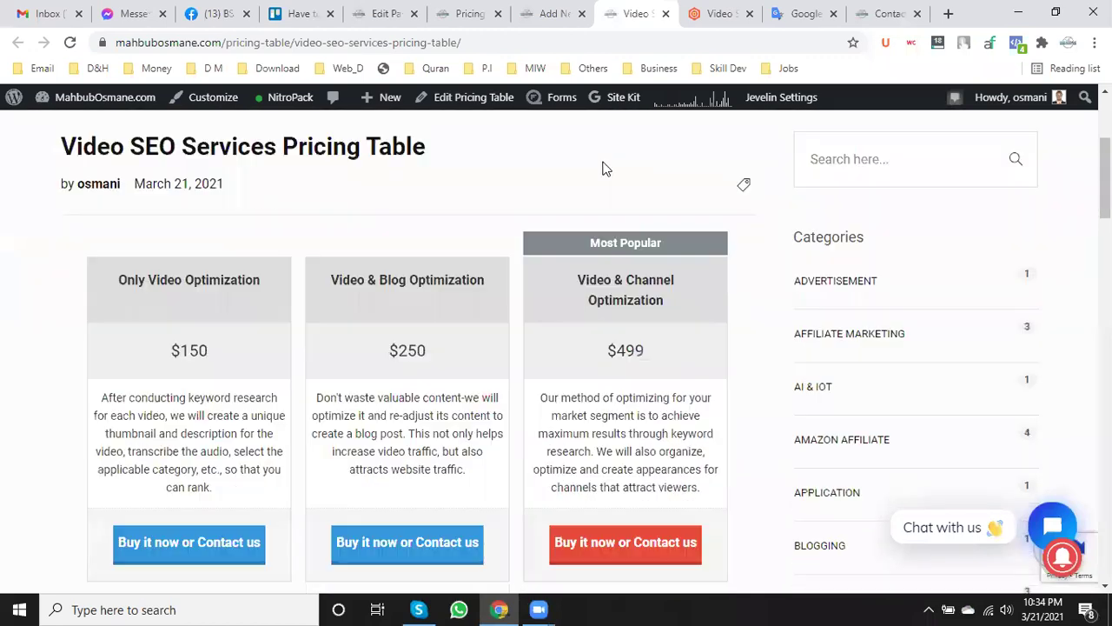
# - Close the browser tabs with the pricing table preview and the list of pricing tables
pyautogui.click(666, 13)
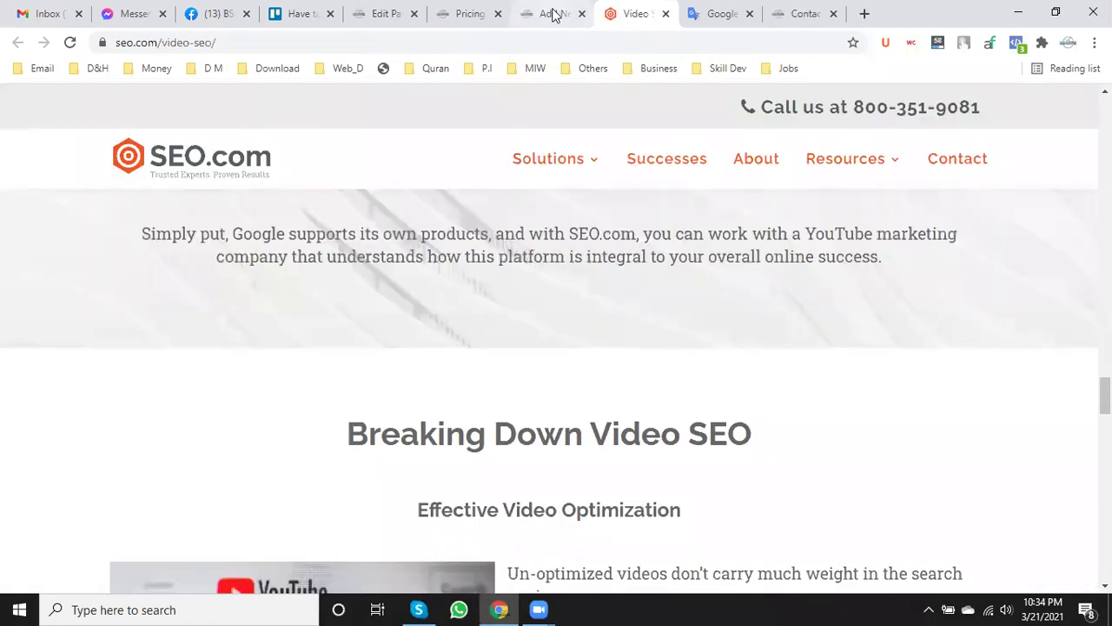
pyautogui.click(554, 13)
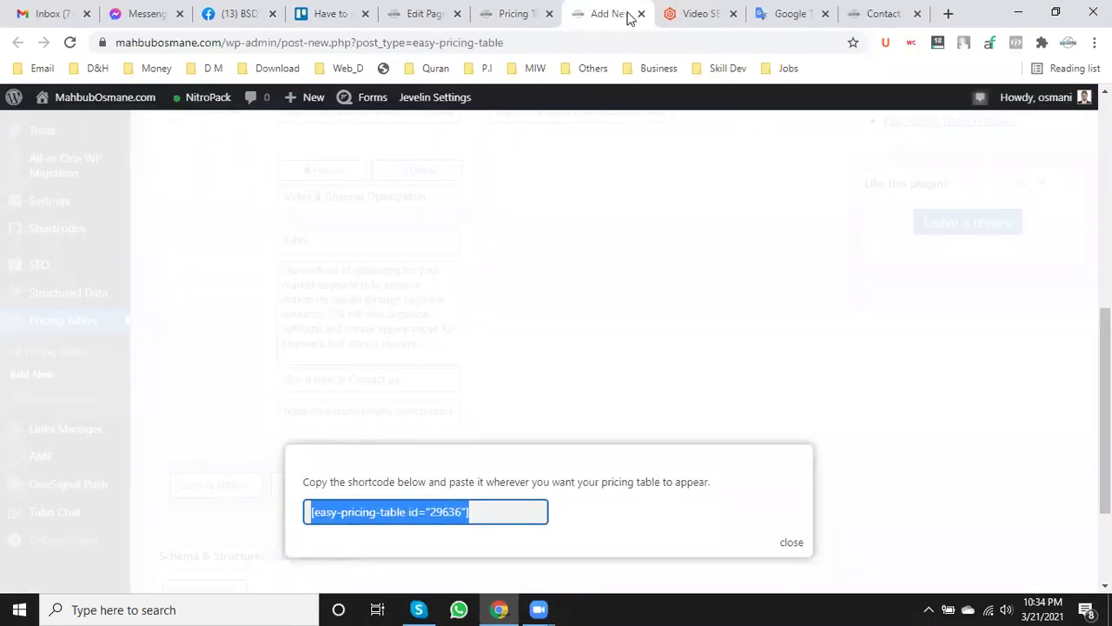
pyautogui.click(527, 12)
pyautogui.click(549, 13)
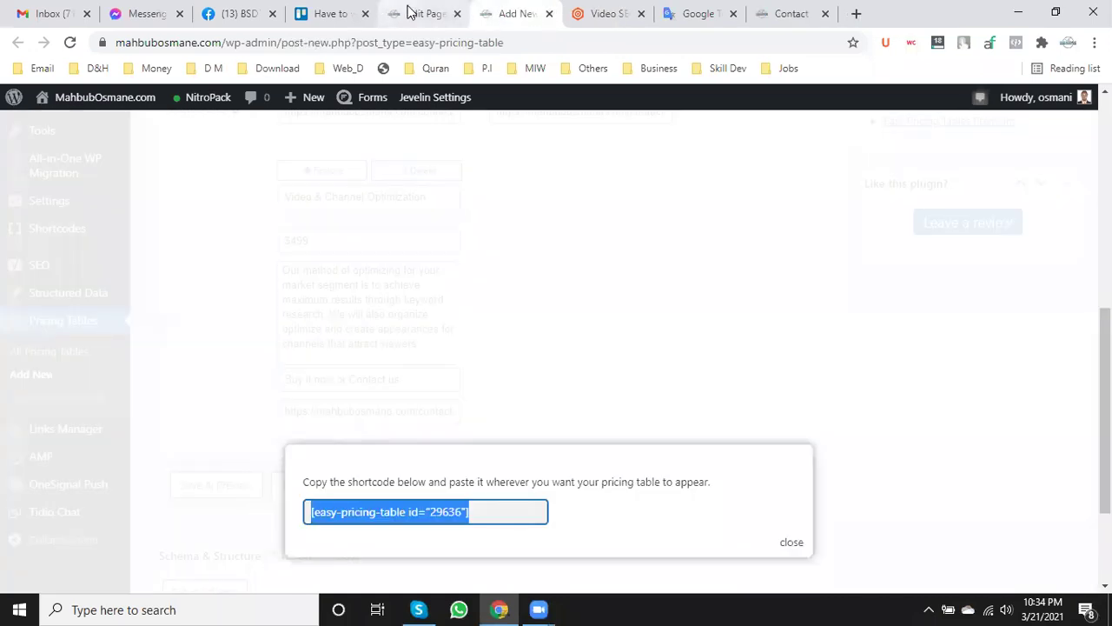
# - Return to the video SEO service page in the editor and update it with the embedded pricing table
pyautogui.click(400, 13)
pyautogui.scroll(2, 490, 382)
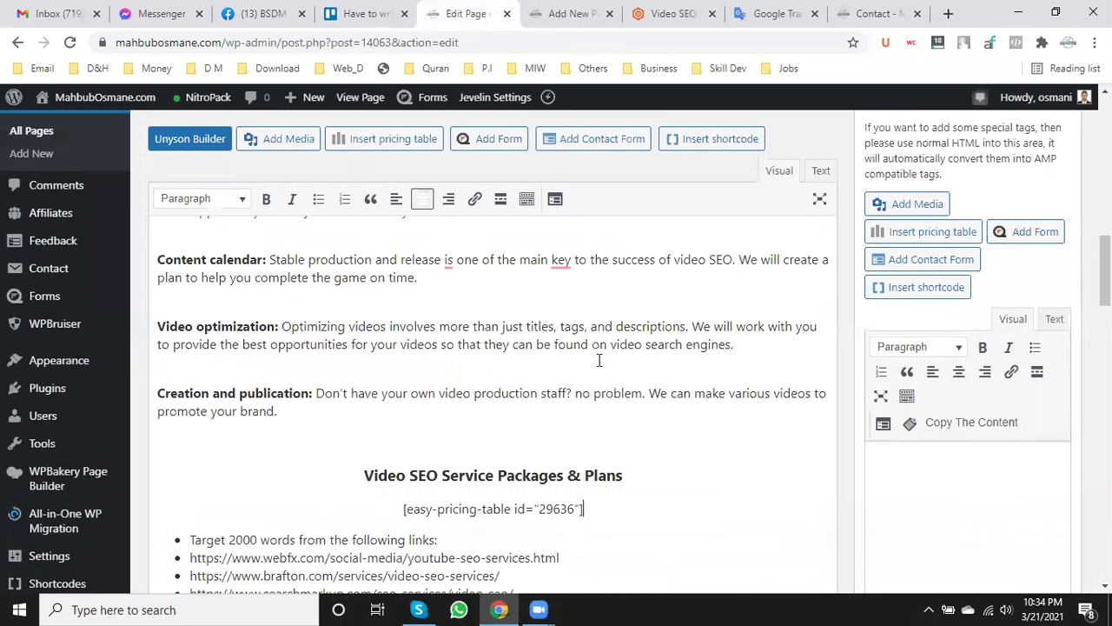
pyautogui.scroll(6, 596, 358)
pyautogui.scroll(5, 598, 360)
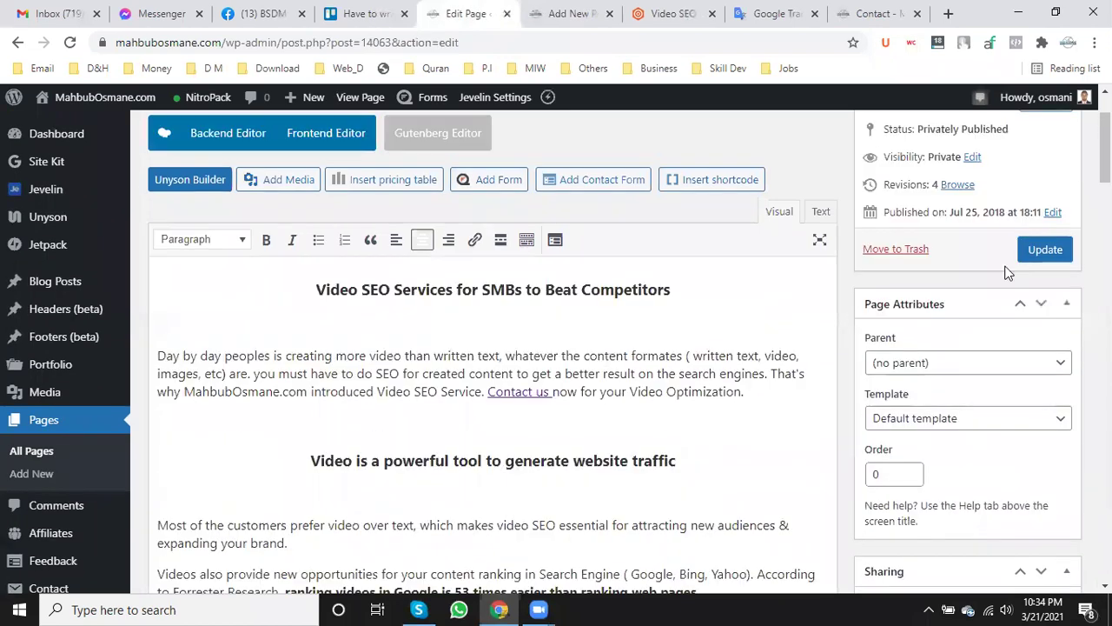
pyautogui.click(1043, 251)
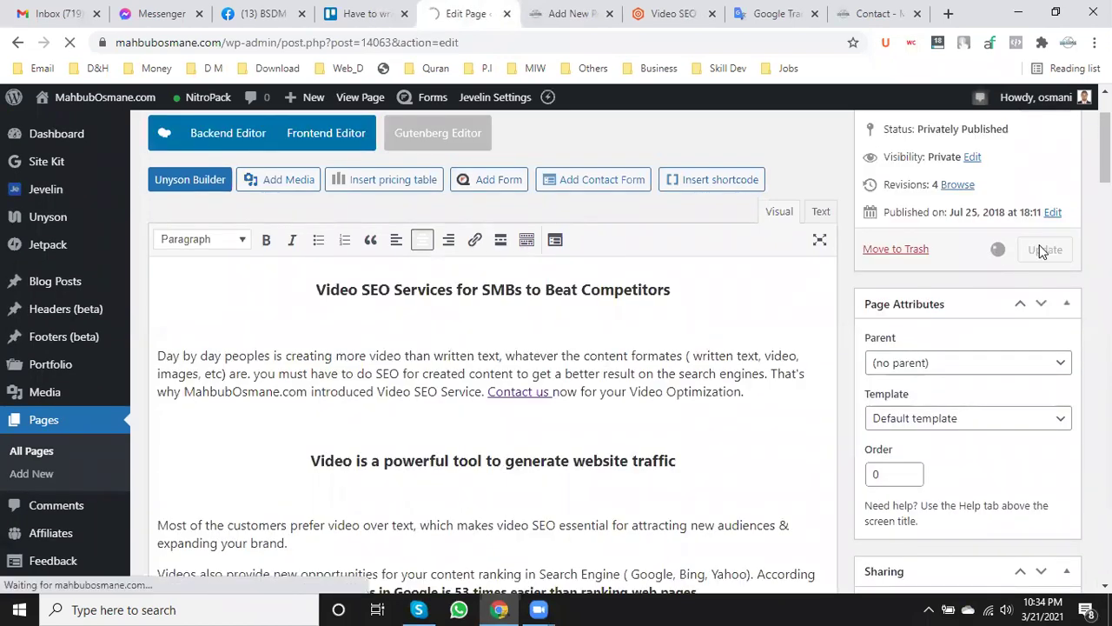
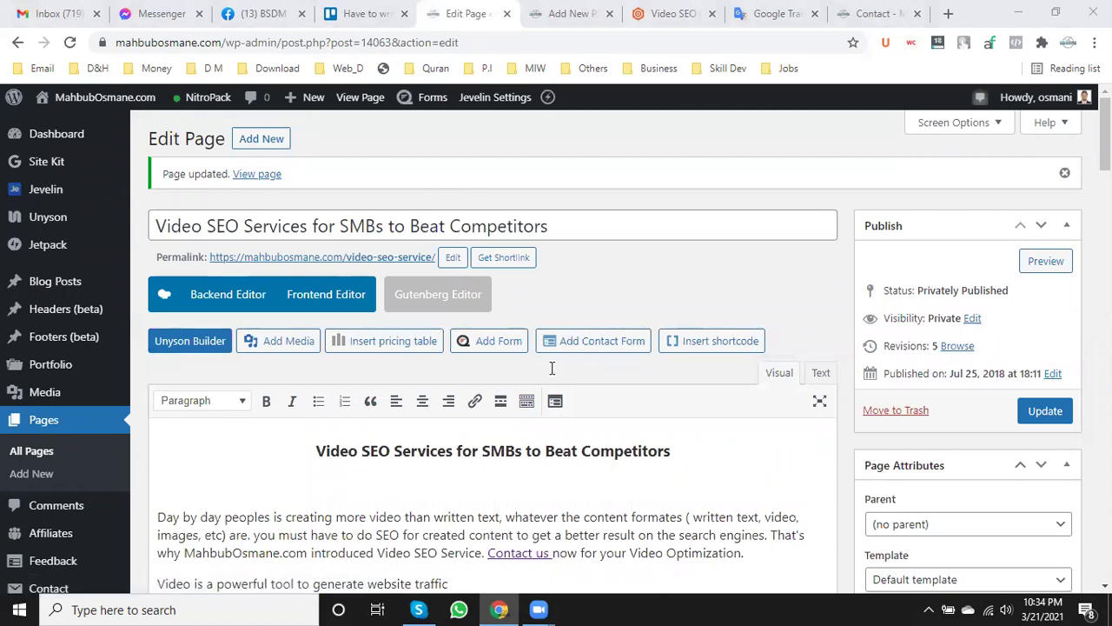
# - Open the updated video SEO service page in a new tab and review its content down to the embedded pricing table
pyautogui.rightClick(257, 178)
pyautogui.click(293, 185)
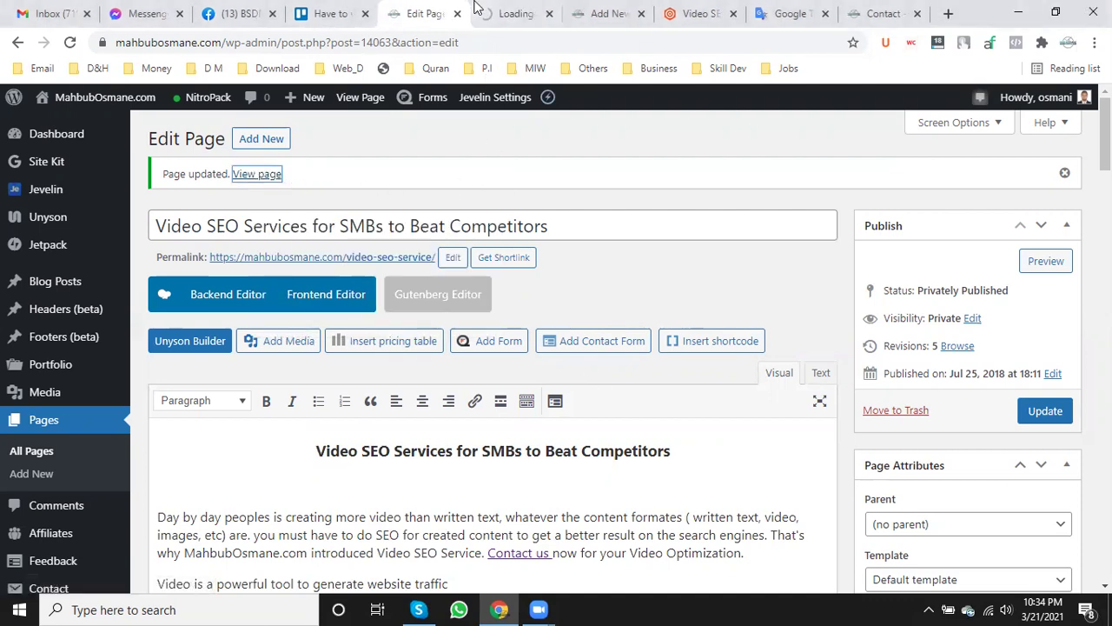
pyautogui.click(510, 10)
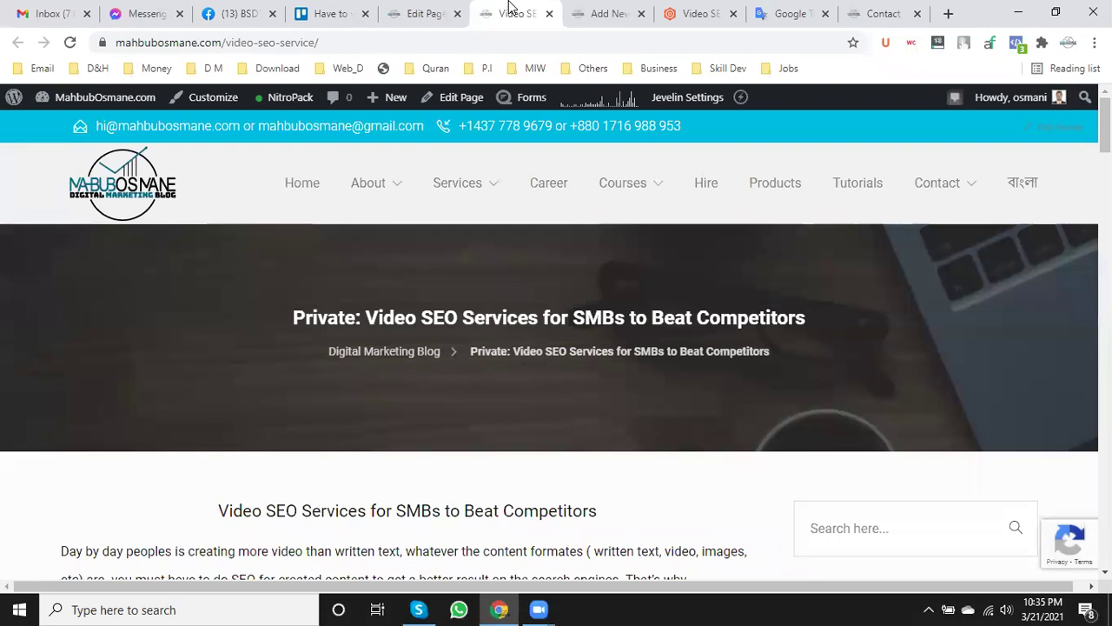
pyautogui.scroll(-3, 391, 318)
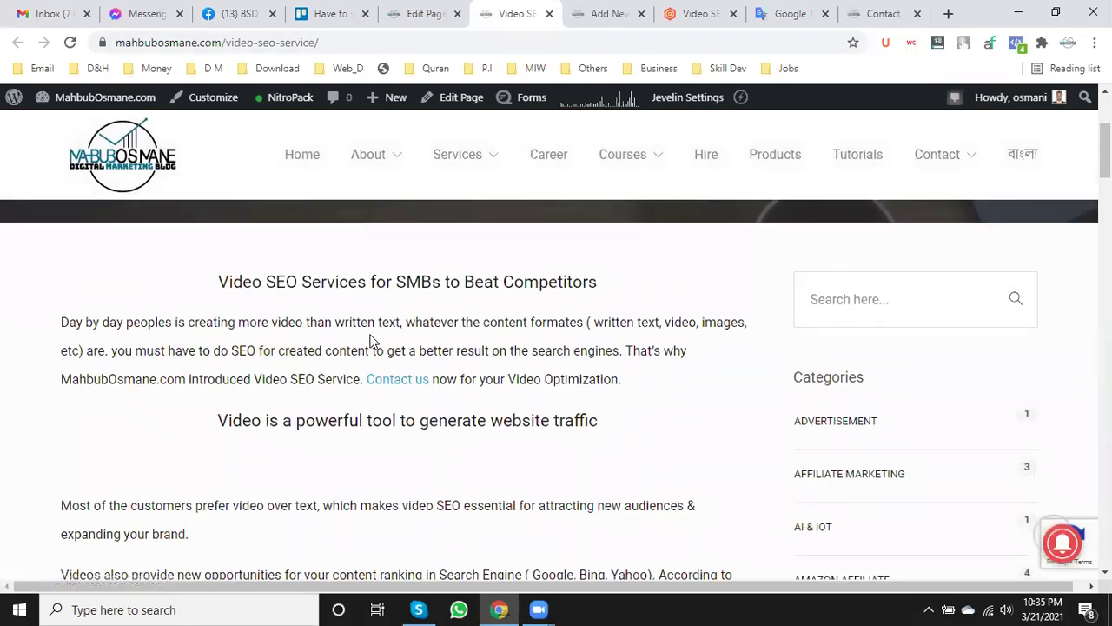
pyautogui.scroll(-2, 372, 337)
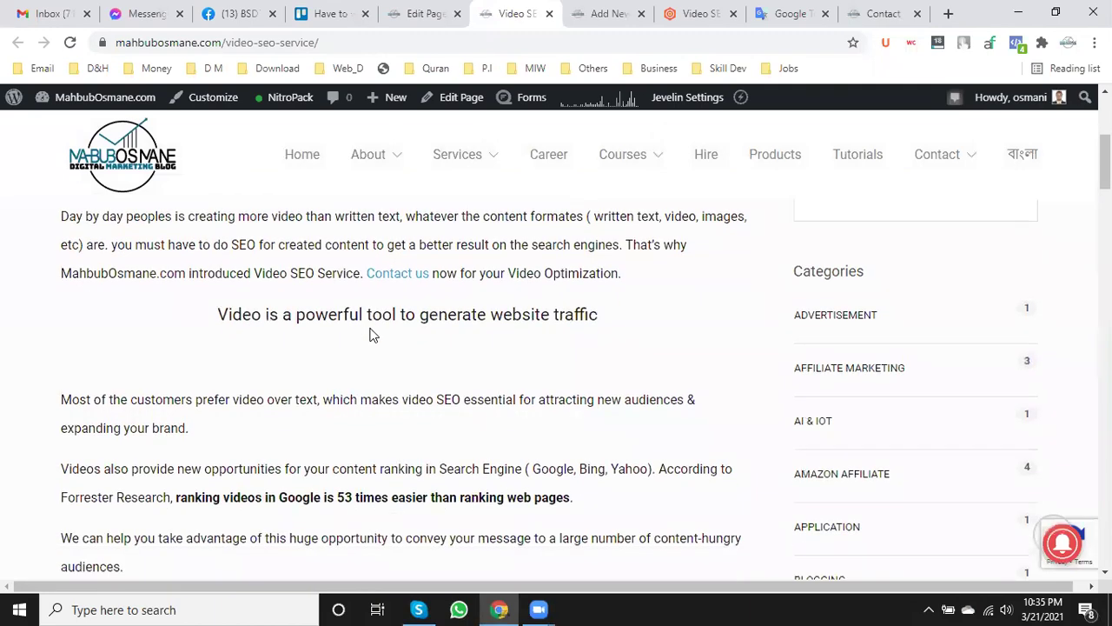
pyautogui.scroll(-8, 371, 335)
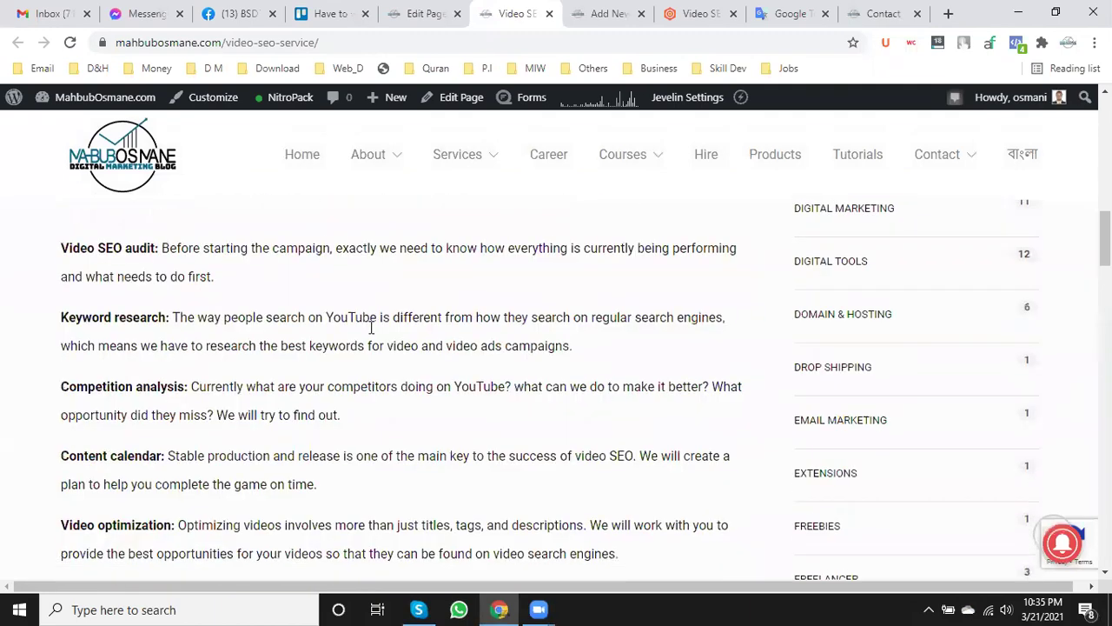
pyautogui.scroll(-6, 372, 330)
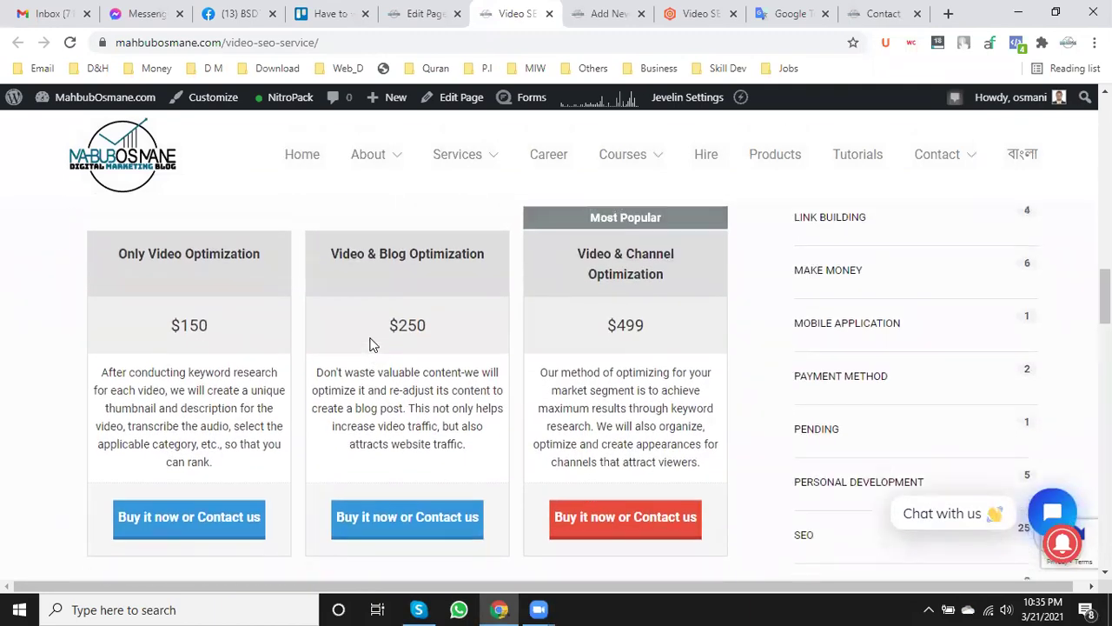
pyautogui.scroll(1, 371, 344)
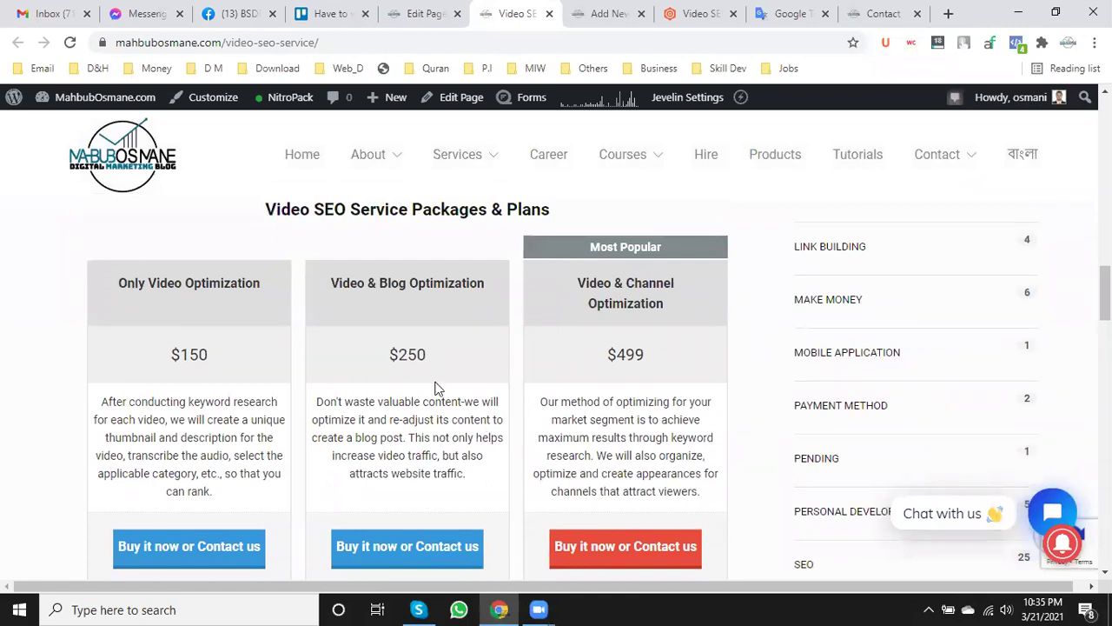
pyautogui.scroll(1, 304, 415)
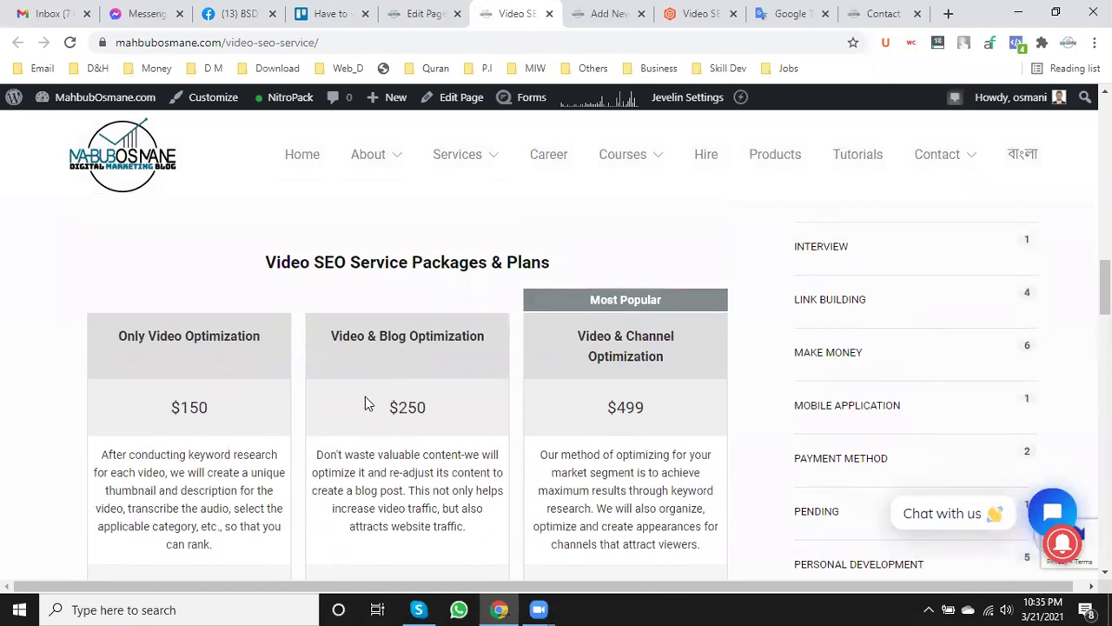
# - Count the words of the service page's text up to its main heading with the word counter, and close the result
pyautogui.scroll(-2, 365, 402)
pyautogui.moveTo(741, 456); pyautogui.dragTo(218, 510)
pyautogui.rightClick(266, 514)
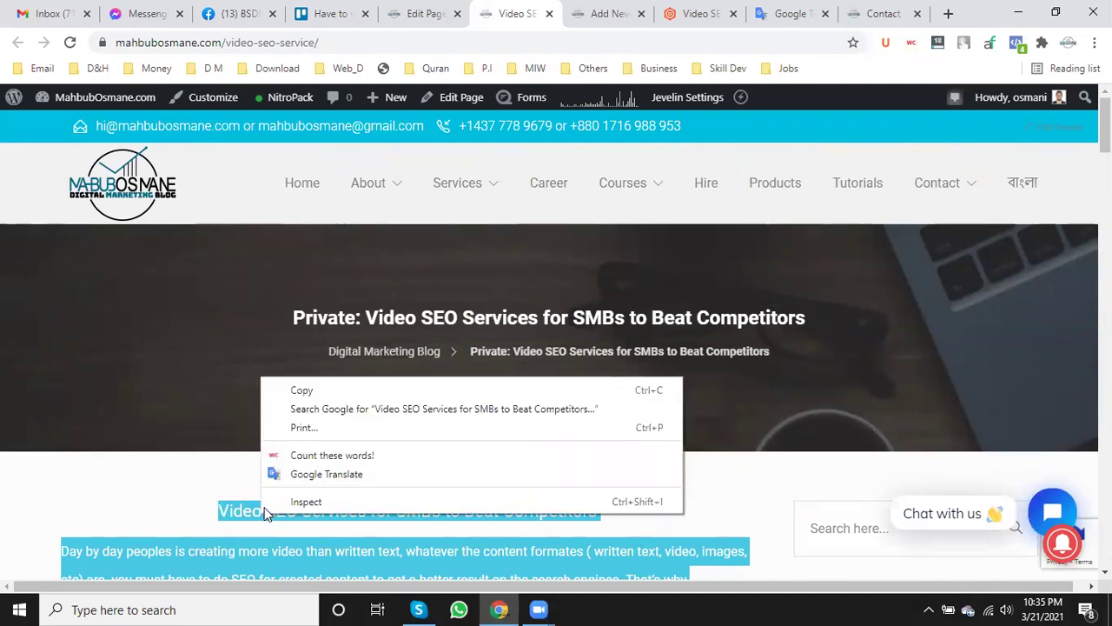
pyautogui.click(322, 456)
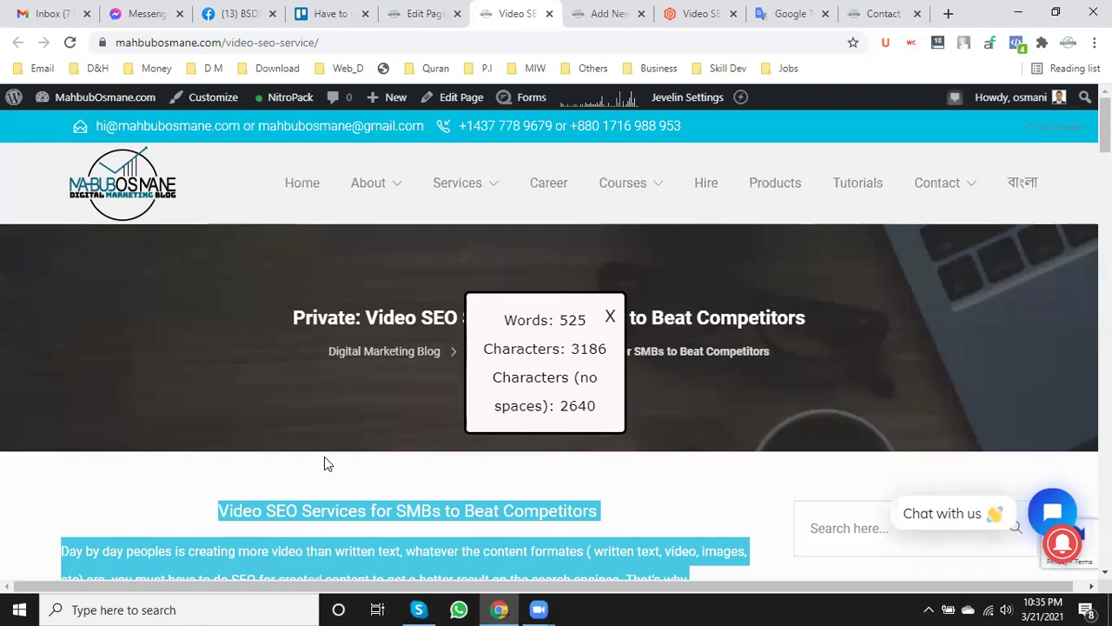
pyautogui.click(610, 316)
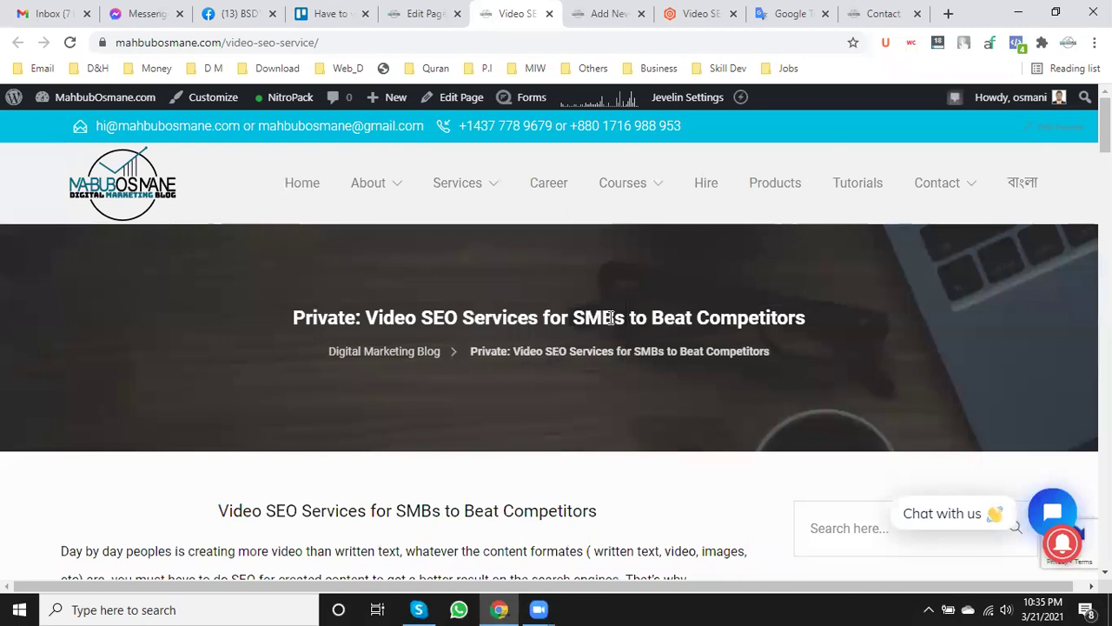
# - Review the live page's sections from the introduction to Our Strategy
pyautogui.scroll(-3, 463, 446)
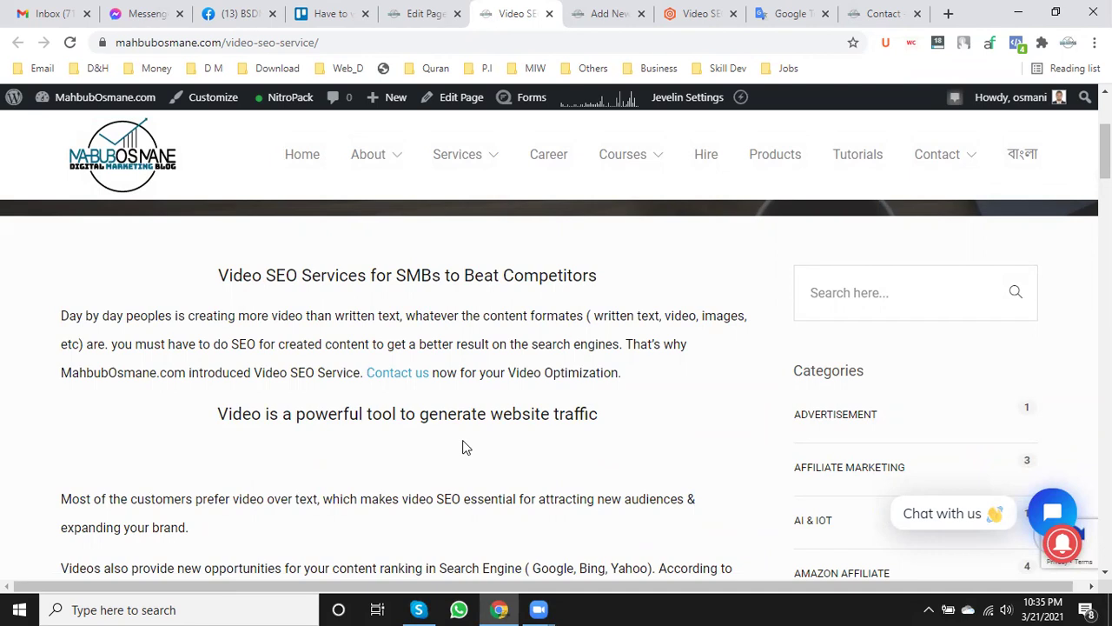
pyautogui.scroll(-5, 463, 446)
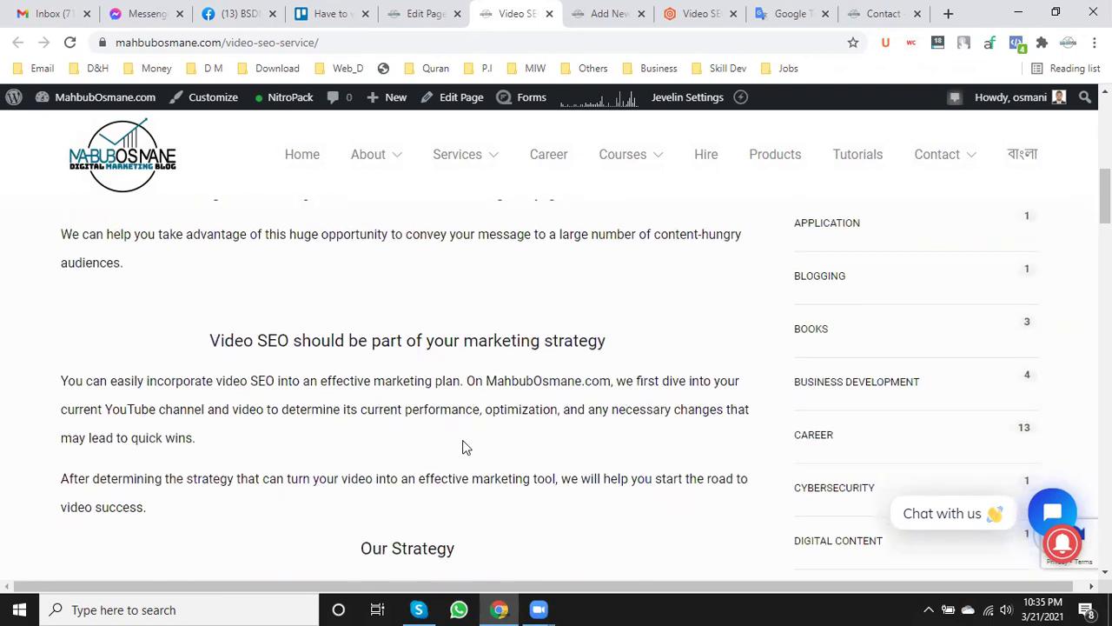
pyautogui.scroll(-6, 464, 447)
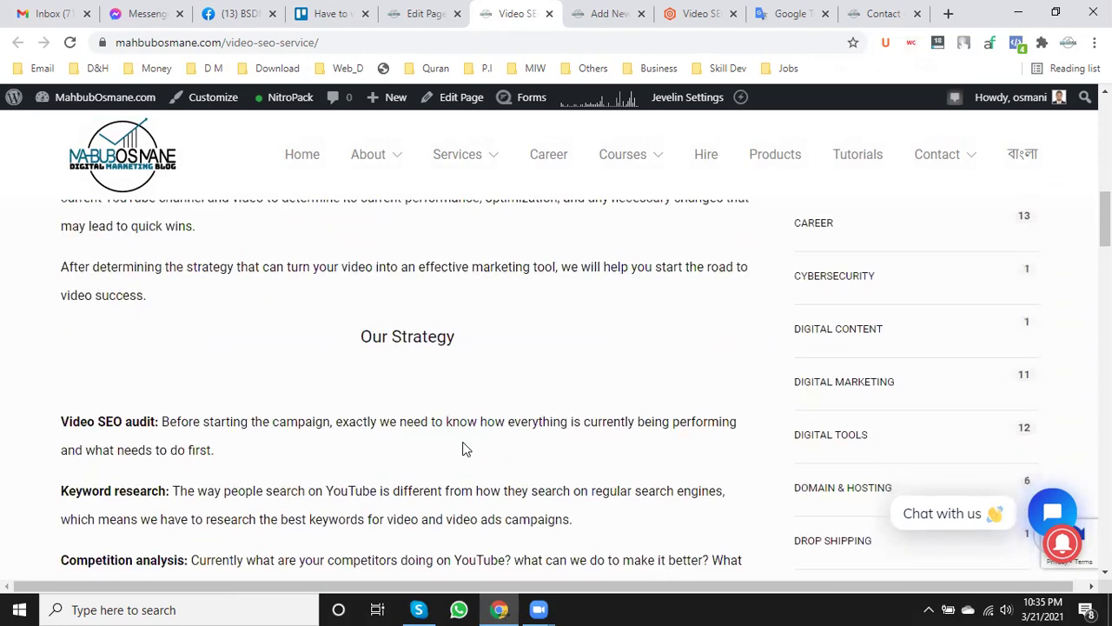